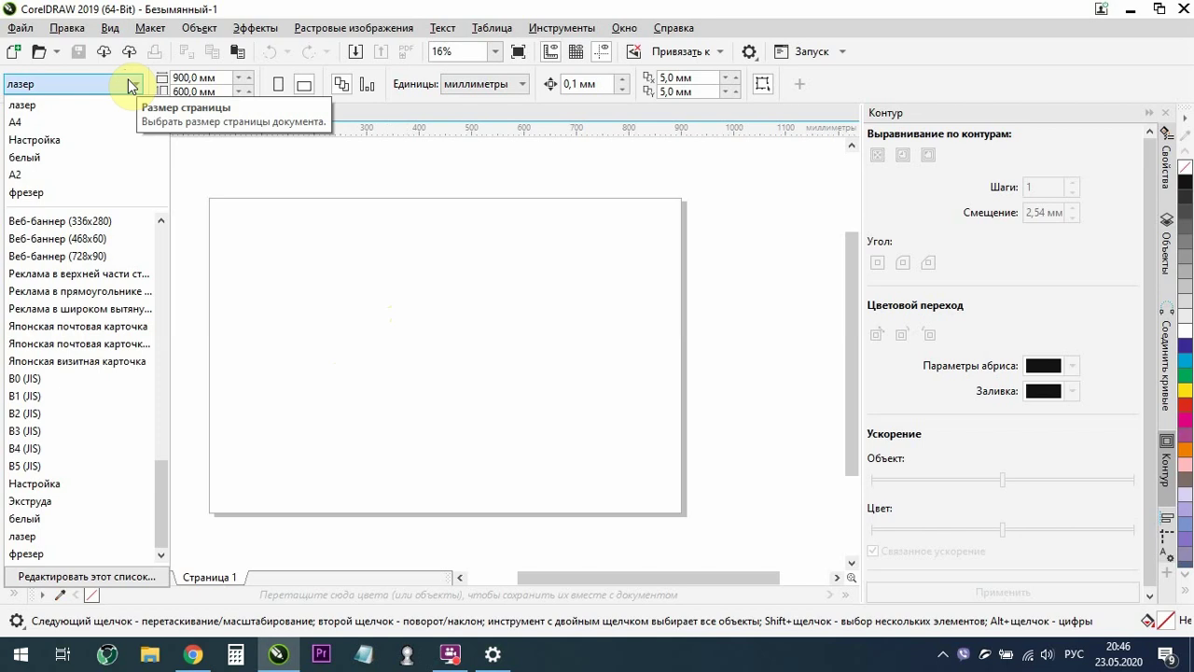
# Apply the saved Экструда page size preset to the document
pyautogui.click(222, 187)
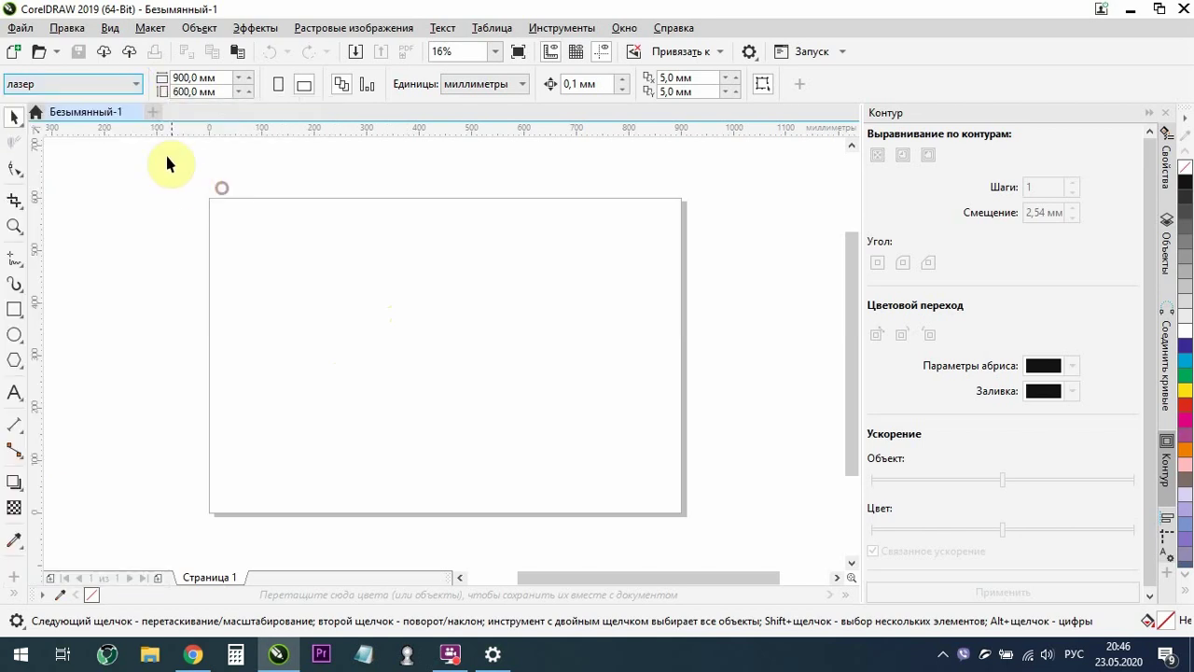
pyautogui.click(136, 86)
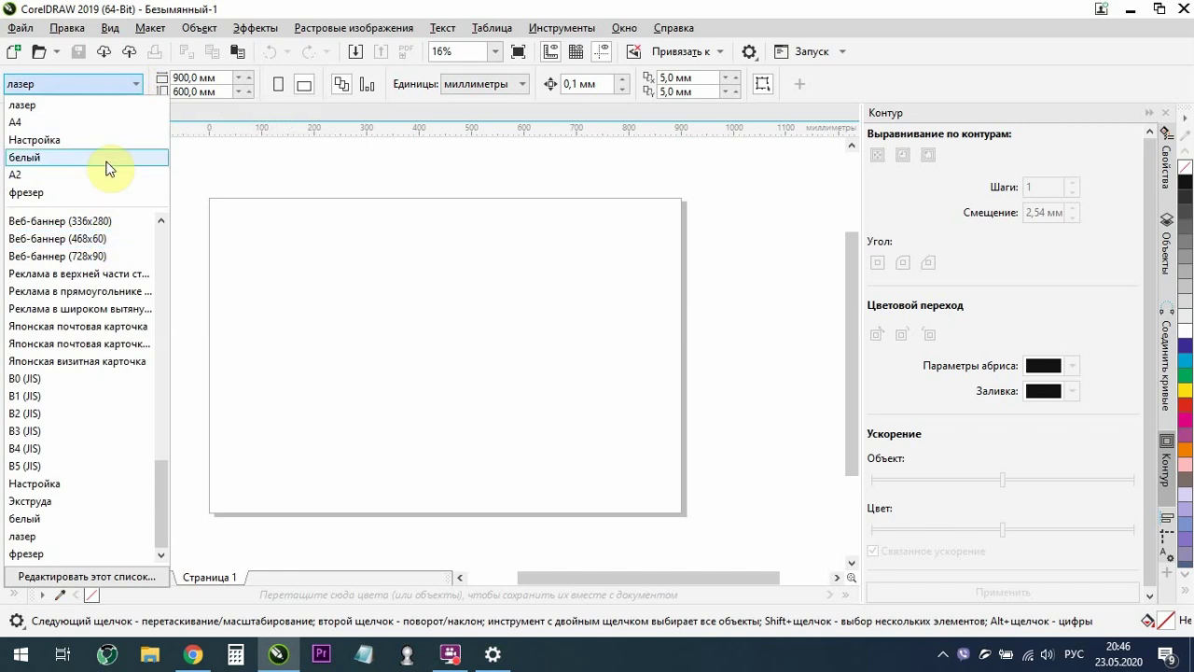
pyautogui.click(224, 77)
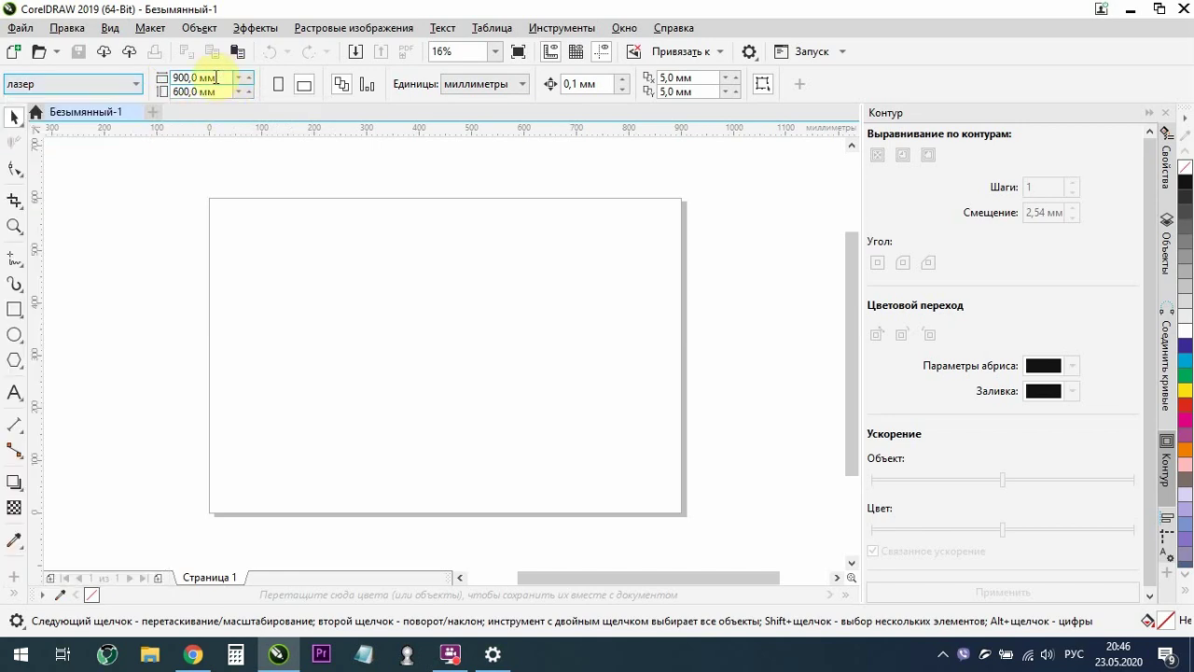
pyautogui.click(122, 85)
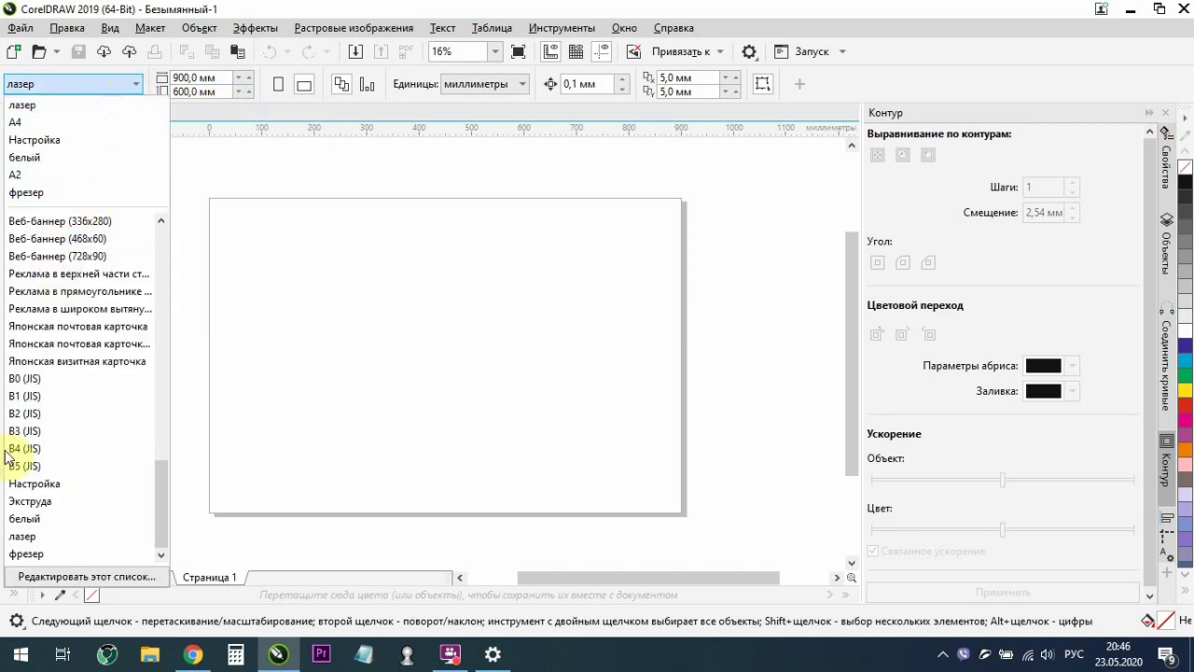
pyautogui.click(37, 501)
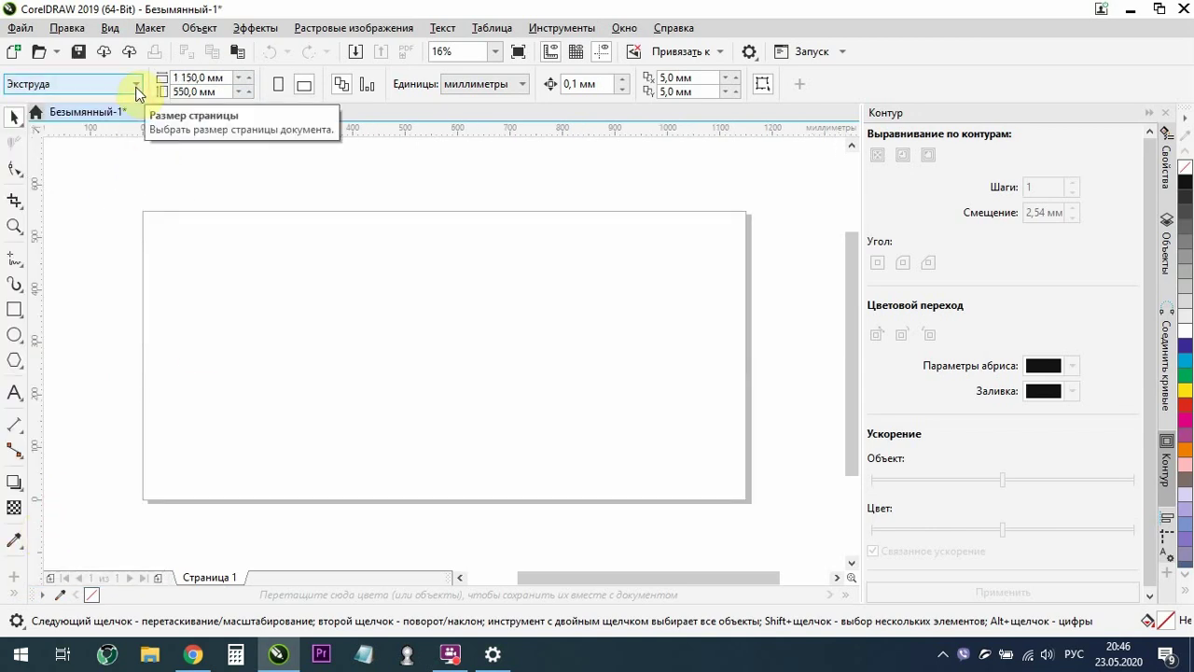
# Set the page size to 1170 mm wide and 570 mm high
pyautogui.click(231, 76)
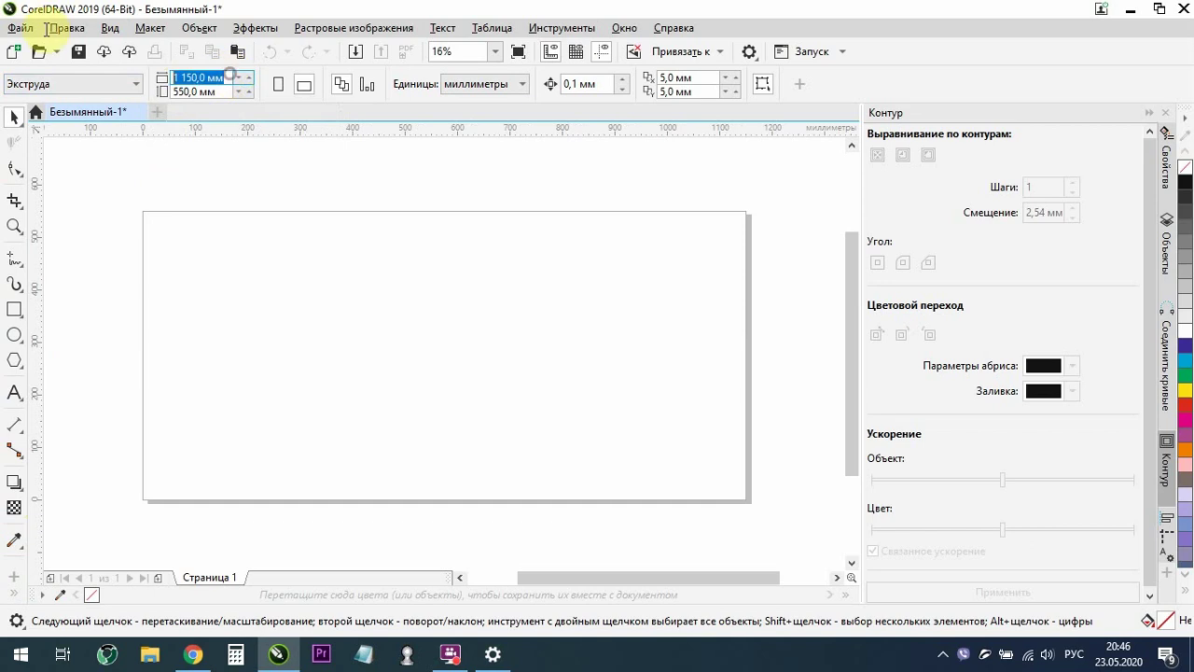
pyautogui.write('1170')
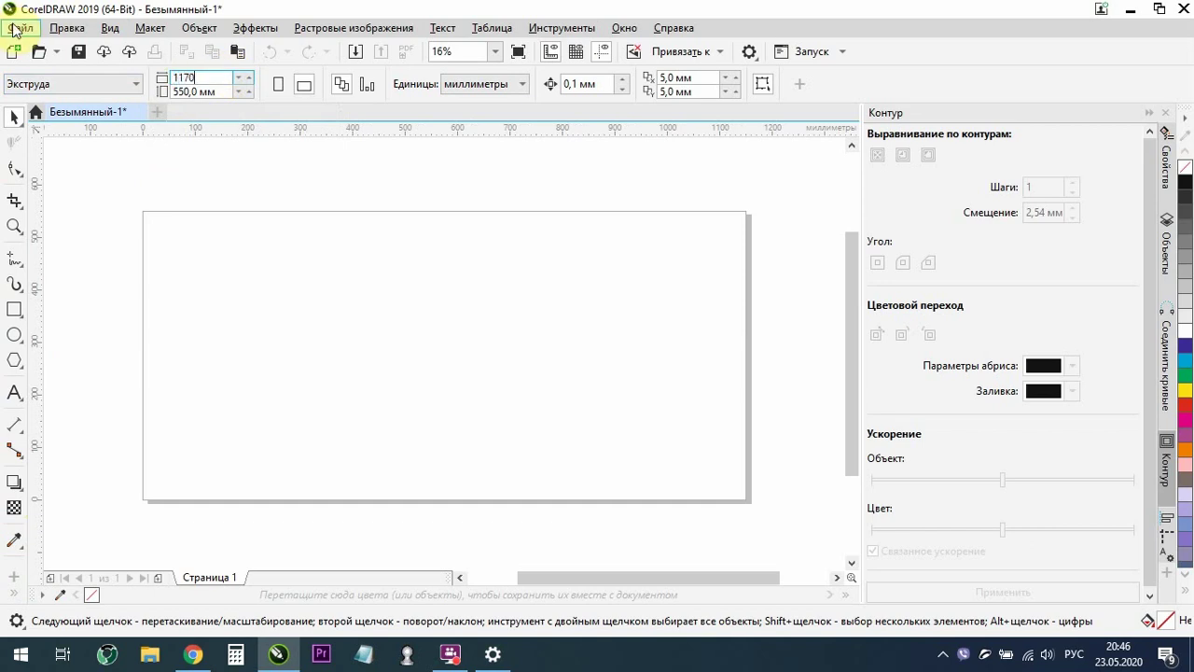
pyautogui.press('Tab')
pyautogui.write('570')
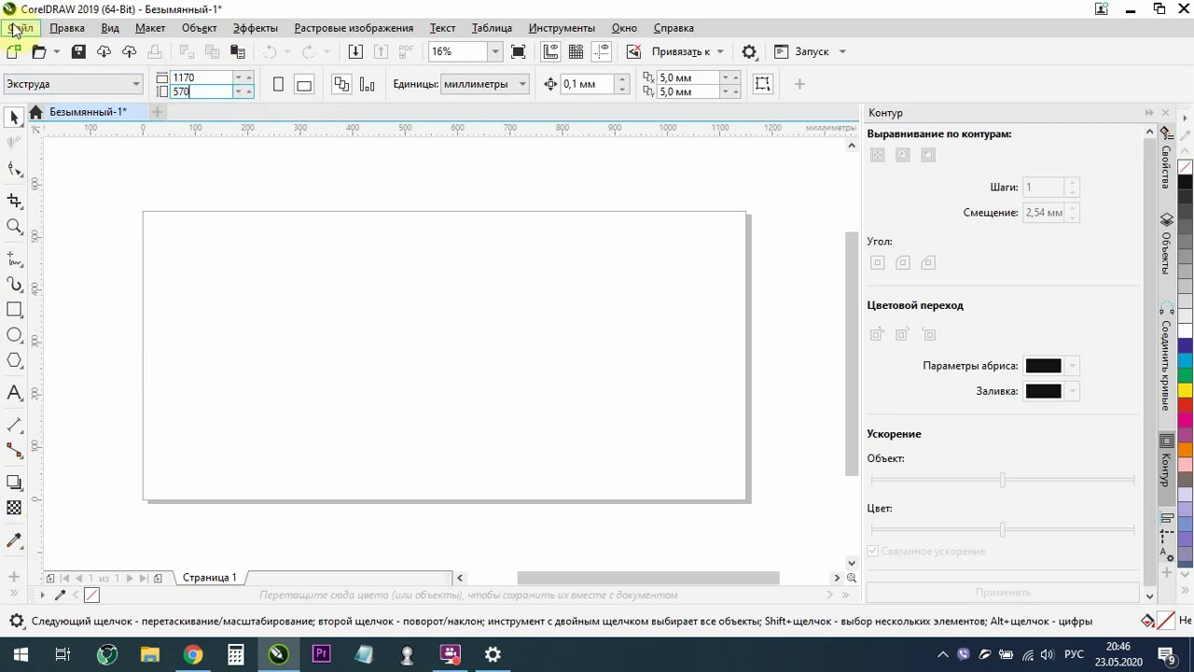
pyautogui.press('Return')
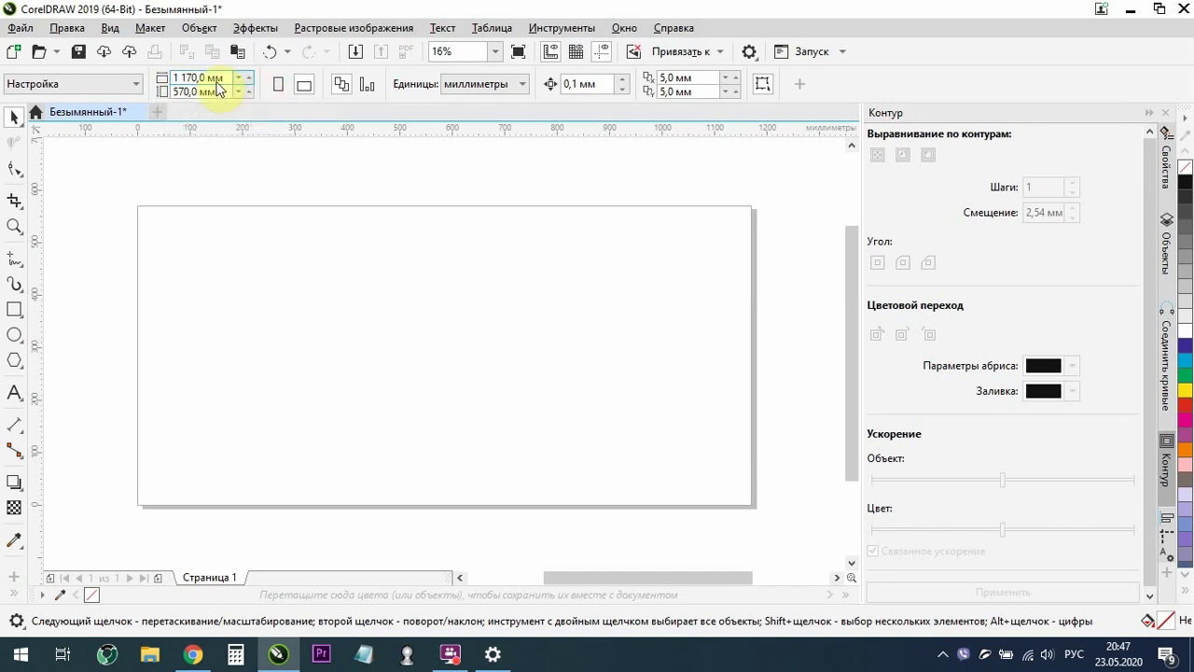
# Save the 1170 × 570 mm page size as a custom page type named "экструда старый"
pyautogui.click(90, 86)
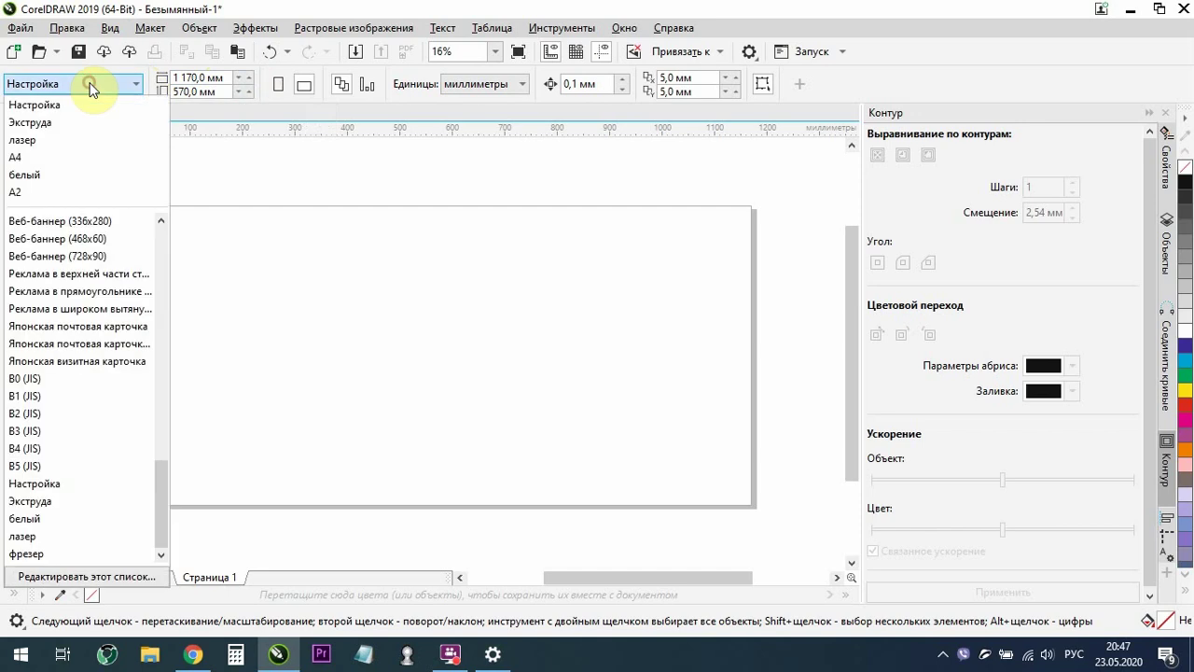
pyautogui.click(82, 579)
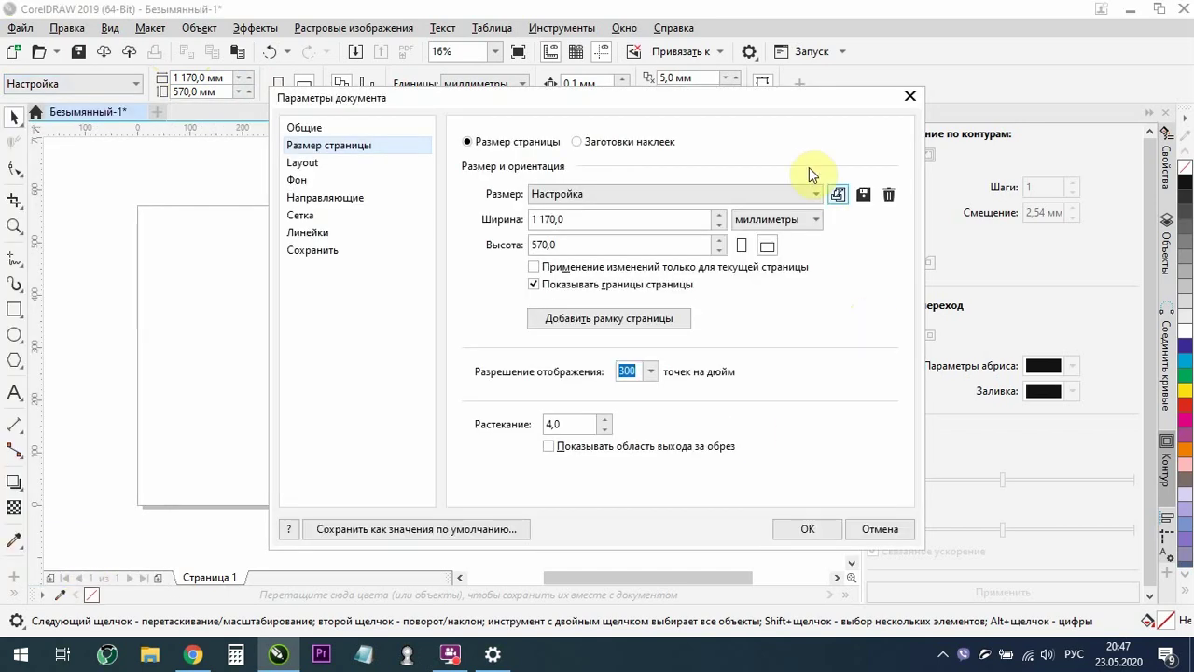
pyautogui.click(591, 221)
pyautogui.doubleClick(568, 220)
pyautogui.doubleClick(577, 241)
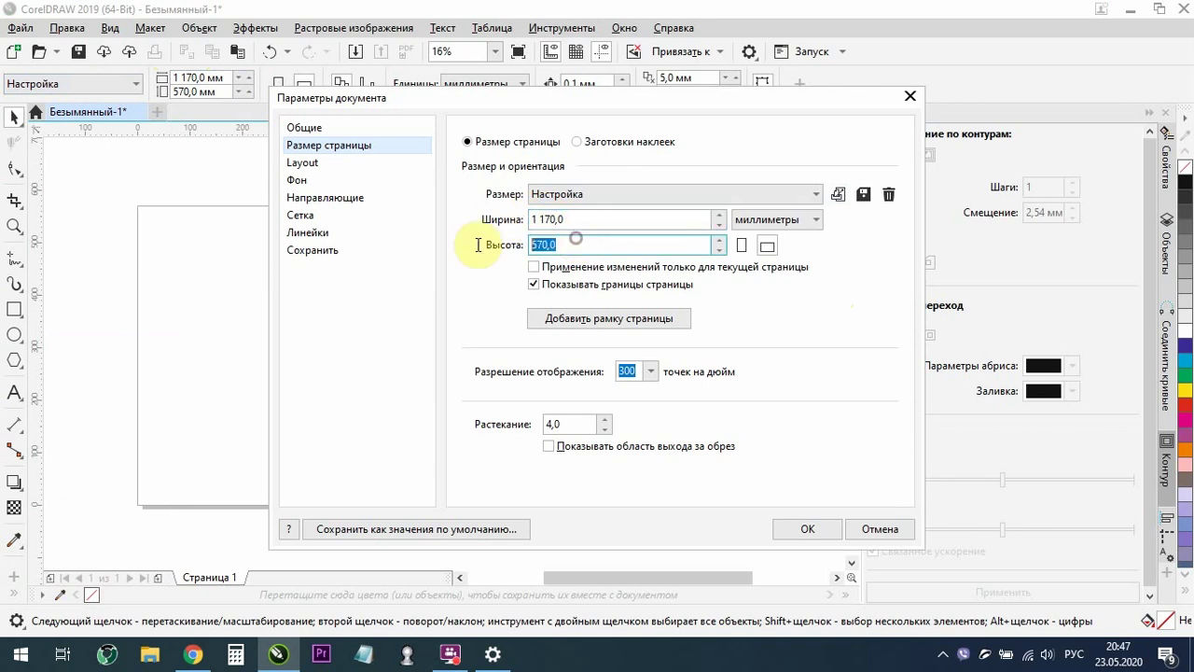
pyautogui.click(864, 200)
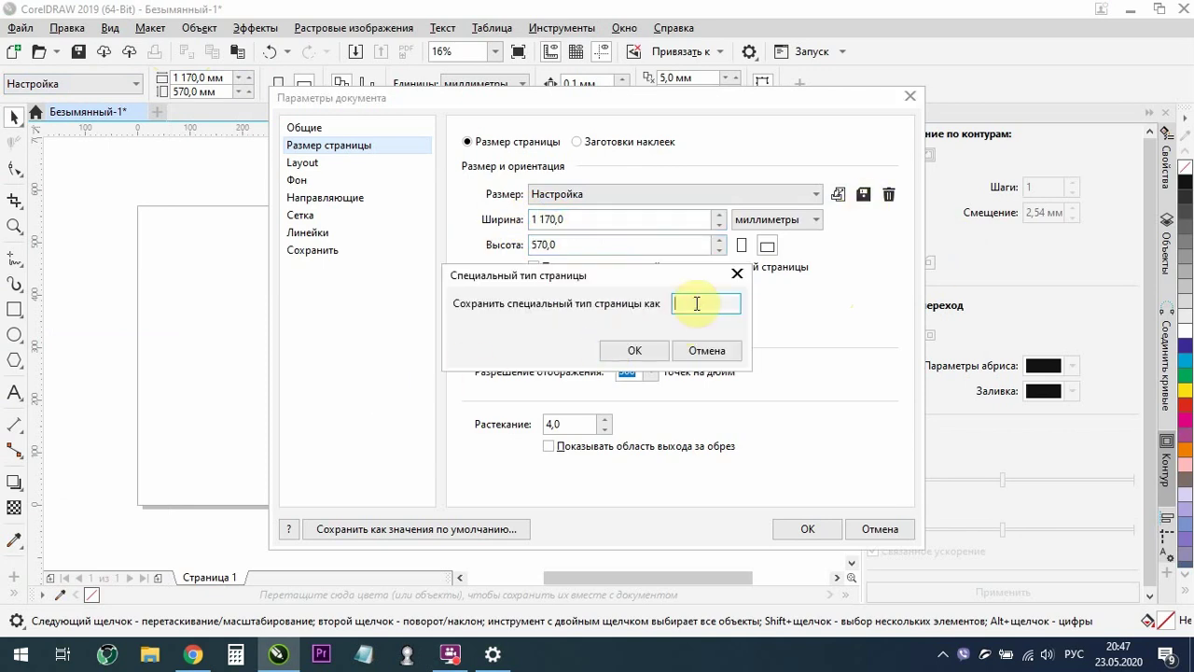
pyautogui.write('экстр')
pyautogui.write('уда старый')
pyautogui.press('Return')
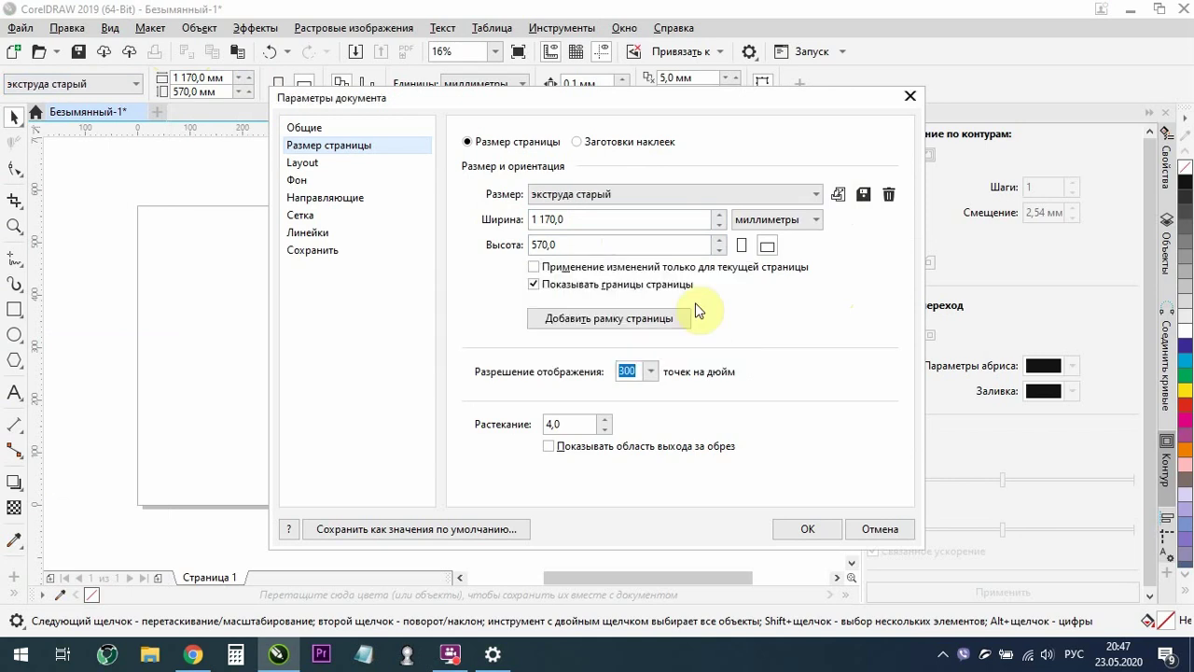
pyautogui.click(806, 530)
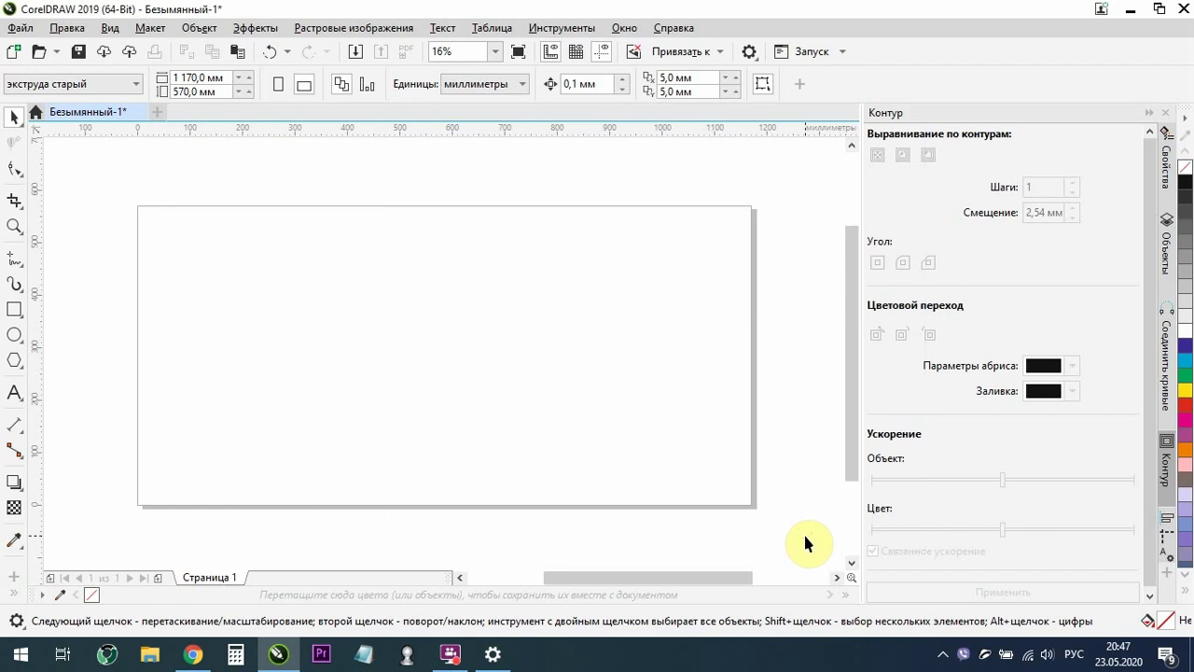
# Try the saved page presets by switching the page to лазер and back to экструда старый
pyautogui.click(89, 80)
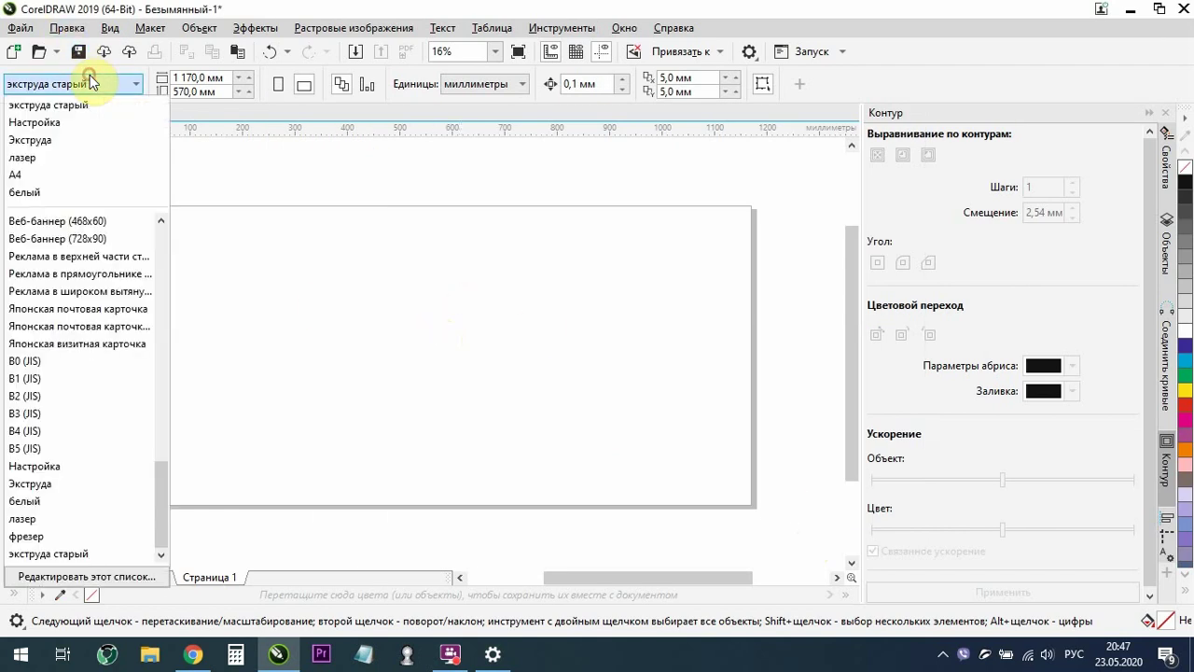
pyautogui.click(88, 105)
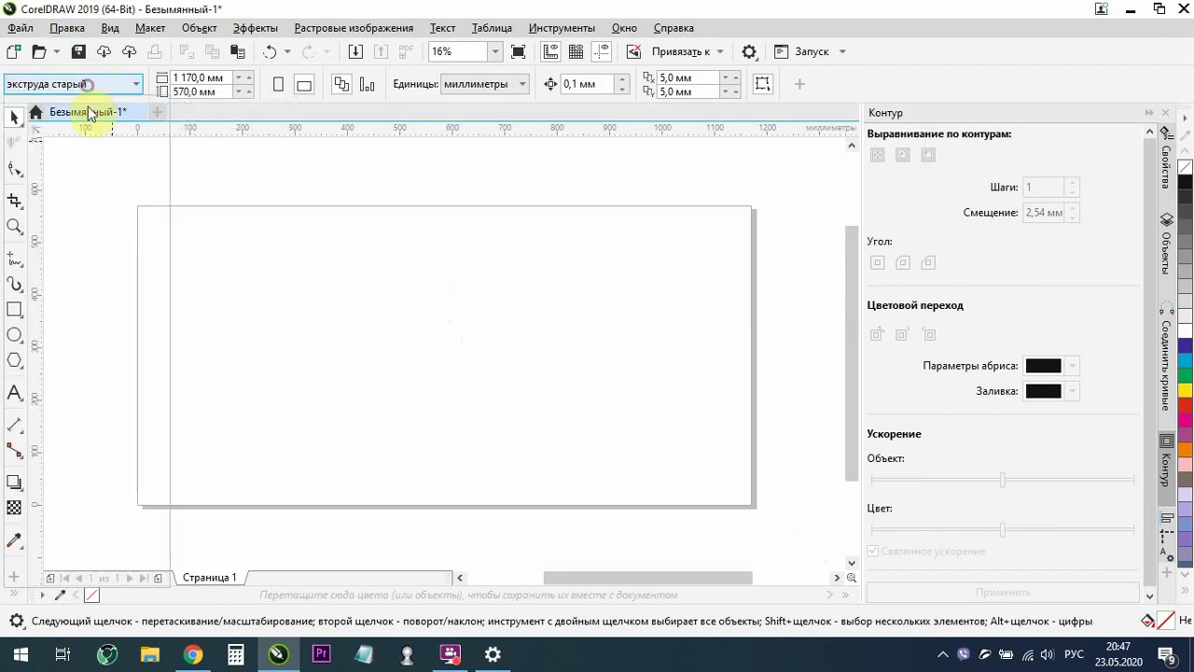
pyautogui.click(87, 84)
pyautogui.click(73, 156)
pyautogui.click(364, 334)
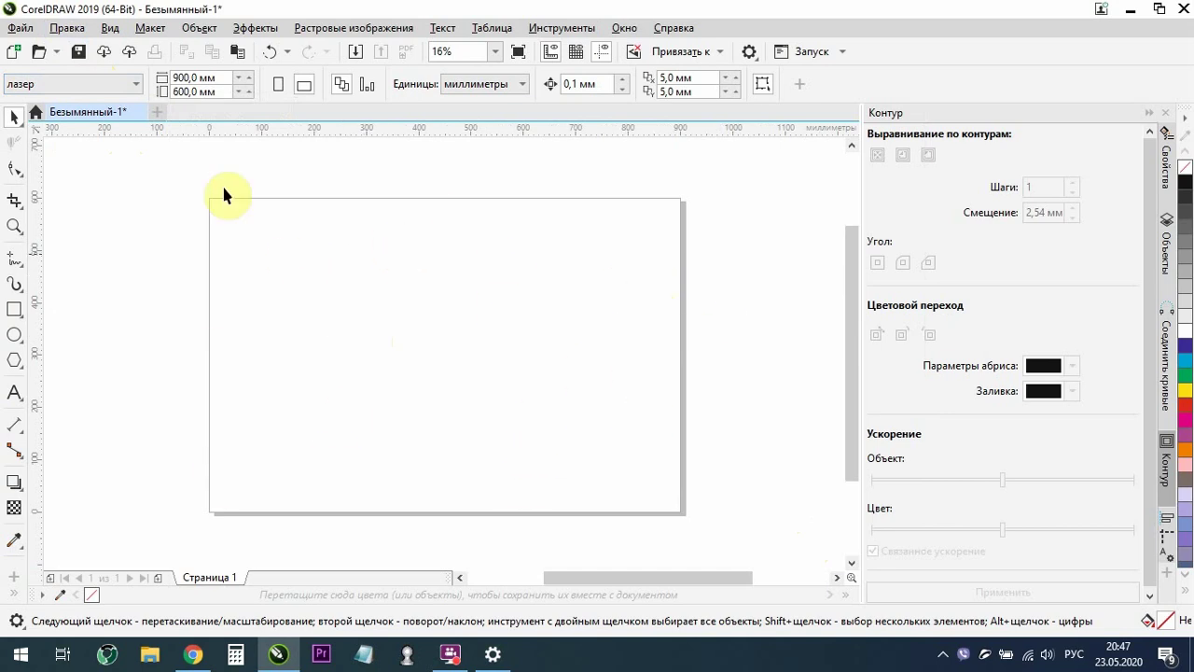
pyautogui.click(121, 86)
pyautogui.click(104, 122)
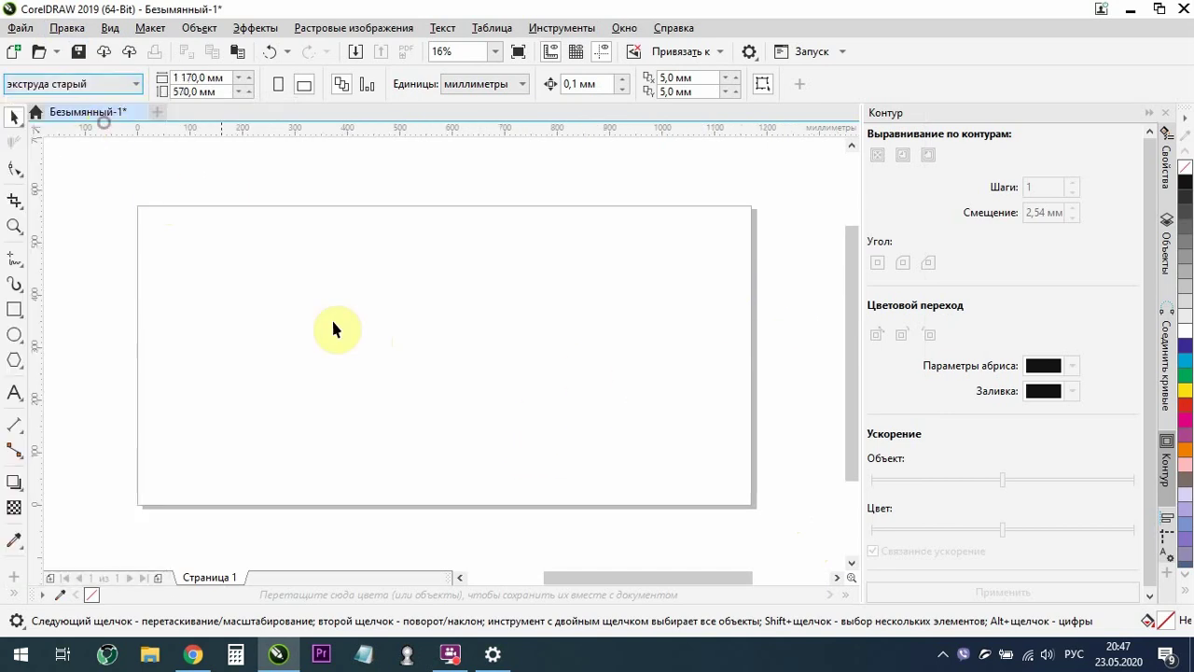
# Switch the page size to the Экструда preset
pyautogui.click(79, 83)
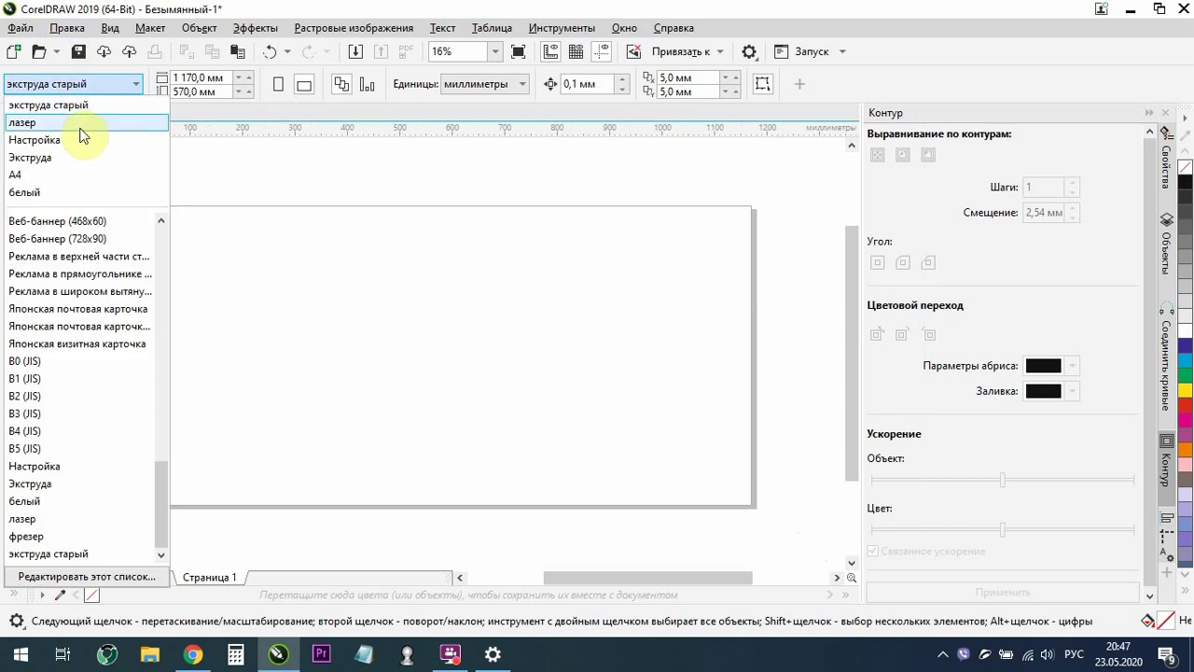
pyautogui.click(64, 166)
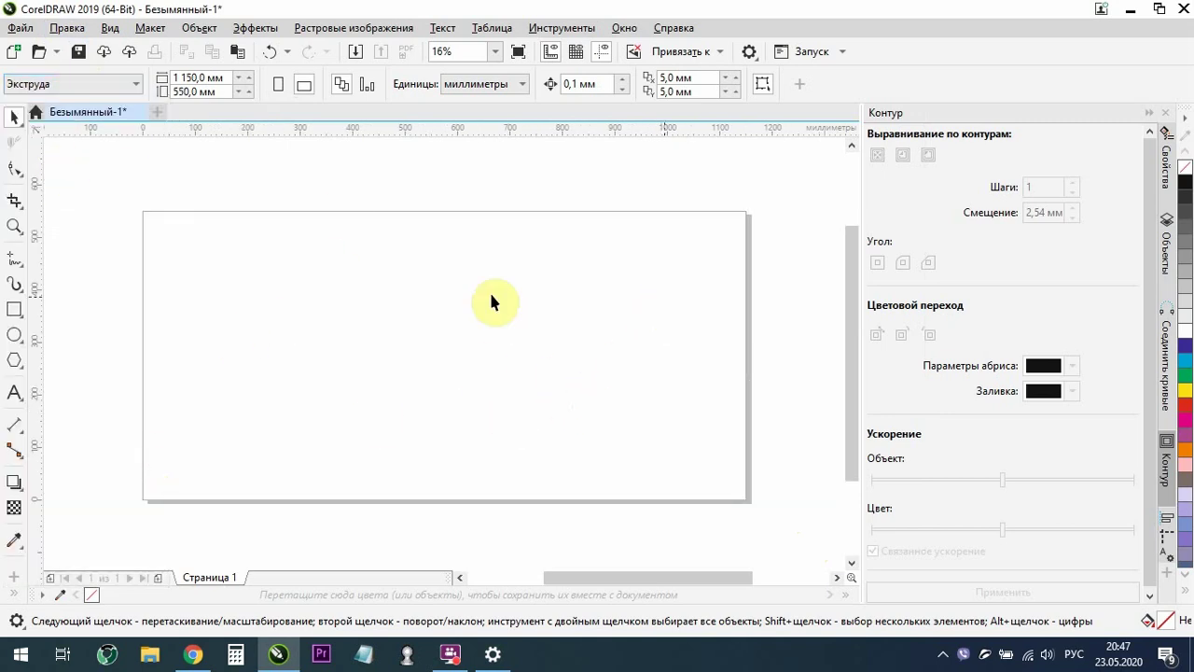
# Add a rectangle framing the whole page as a trial and remove it
pyautogui.doubleClick(15, 317)
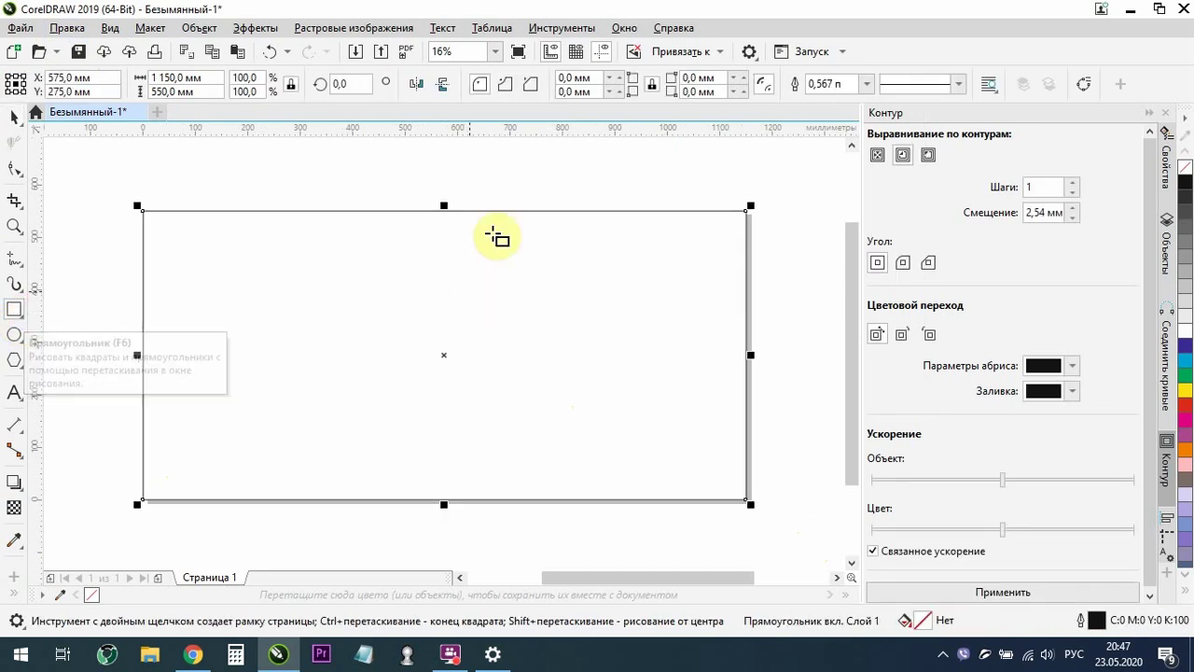
pyautogui.click(14, 117)
pyautogui.click(389, 266)
pyautogui.scroll(-1, 401, 269)
pyautogui.moveTo(420, 339); pyautogui.dragTo(428, 257)
pyautogui.press('Escape')
pyautogui.click(396, 322)
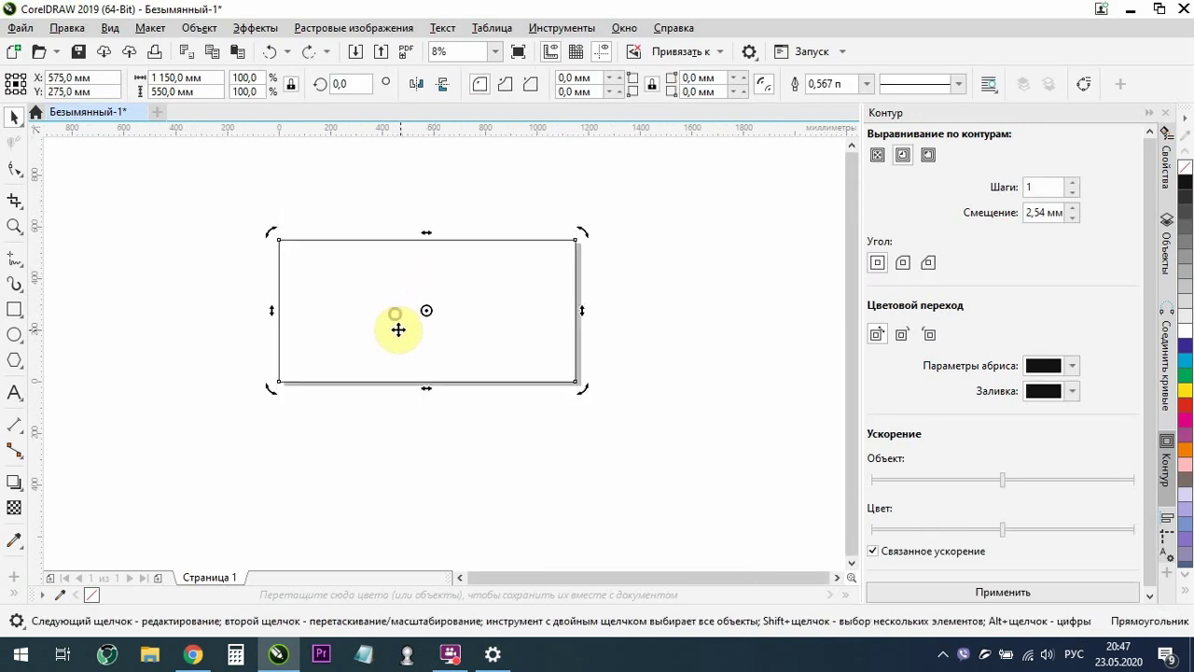
pyautogui.press('Escape')
# Place a horizontal guideline on the page's top edge and delete the extra guidelines added above it
pyautogui.moveTo(347, 127); pyautogui.dragTo(364, 241)
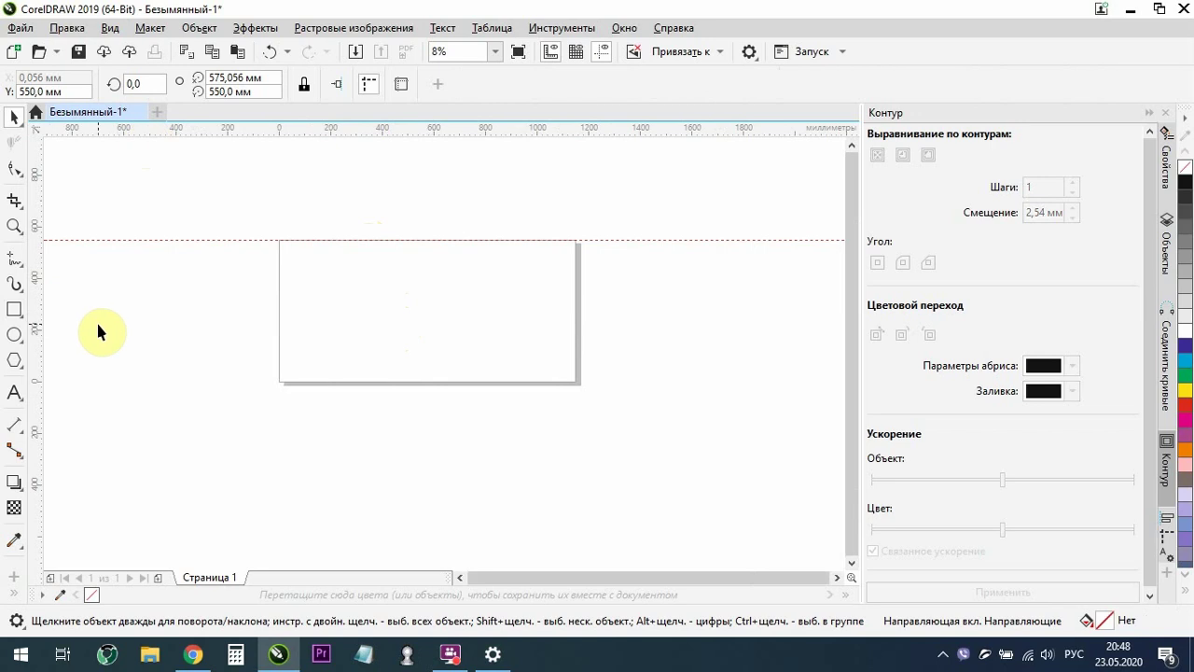
pyautogui.moveTo(165, 130); pyautogui.dragTo(172, 176)
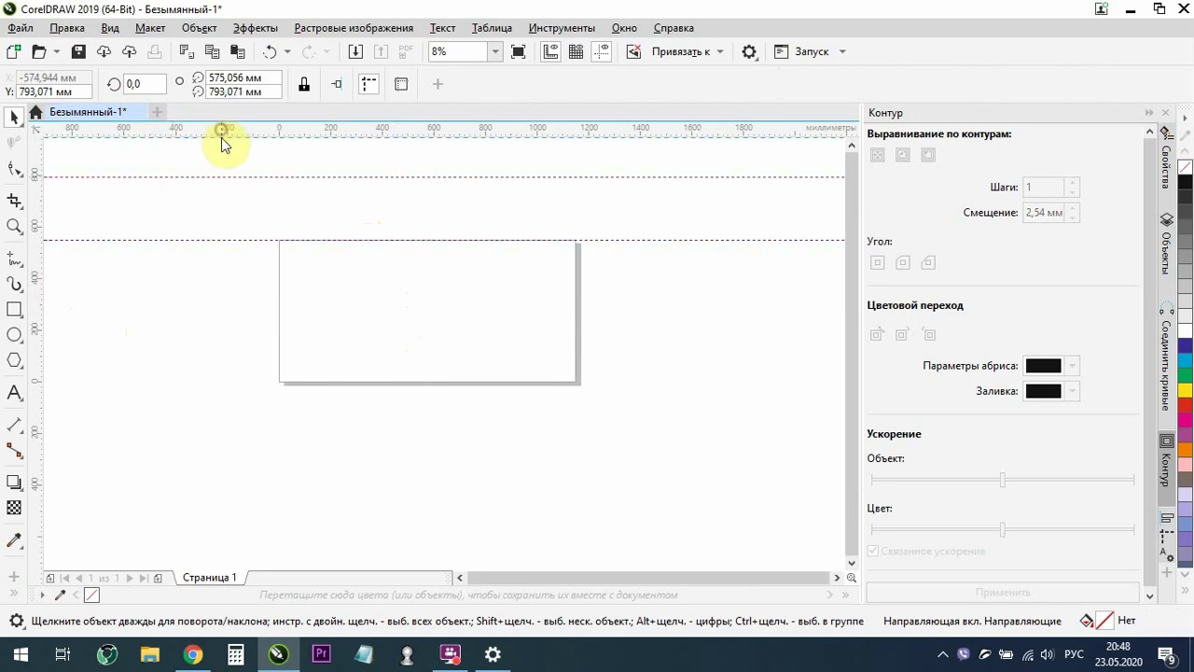
pyautogui.click(224, 191)
pyautogui.press('Delete')
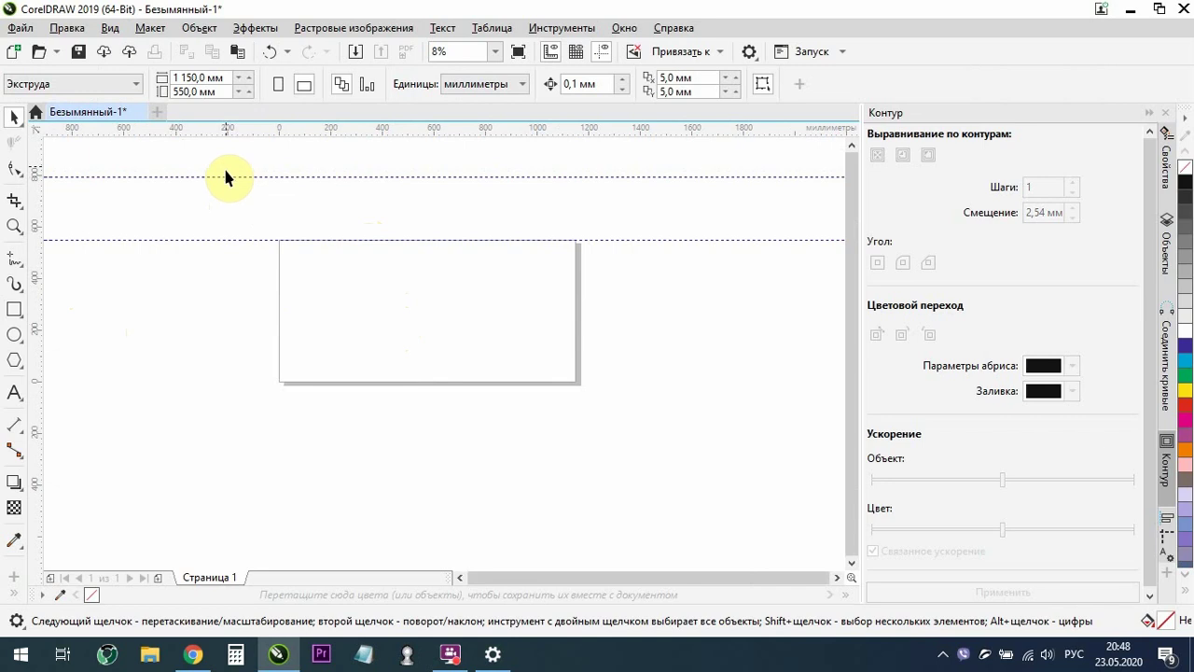
pyautogui.click(227, 177)
pyautogui.press('Delete')
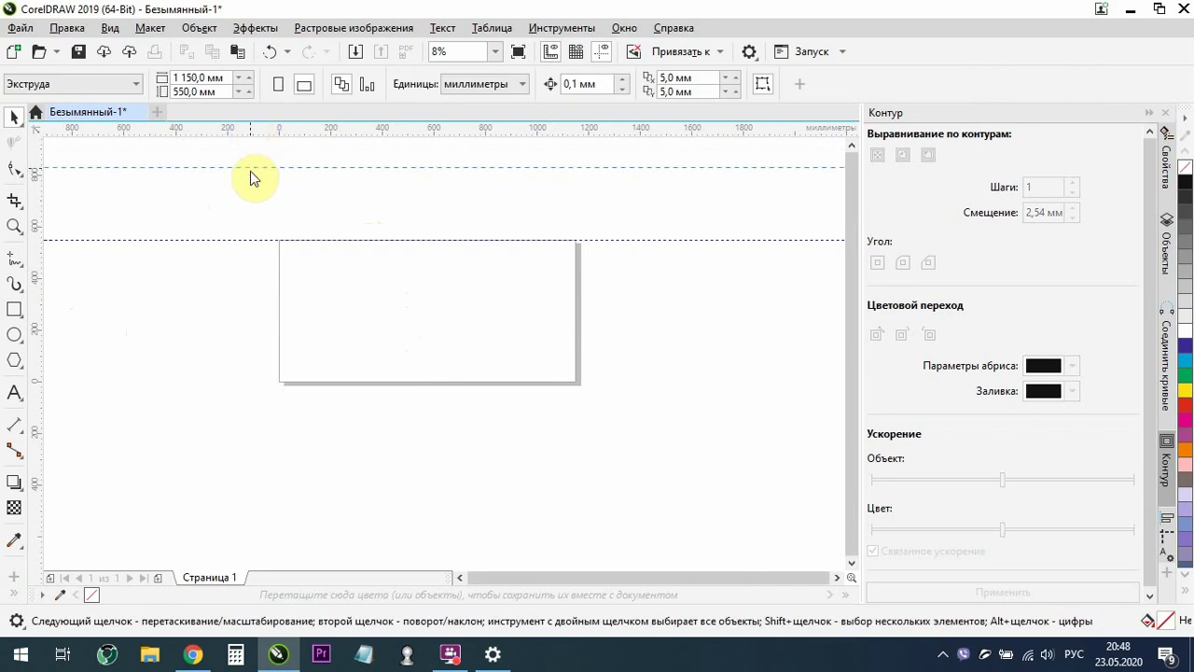
pyautogui.click(249, 210)
pyautogui.press('Delete')
# Place vertical guidelines on the page's left and right edges and a horizontal one on its bottom edge
pyautogui.moveTo(35, 254); pyautogui.dragTo(279, 258)
pyautogui.moveTo(36, 214); pyautogui.dragTo(576, 268)
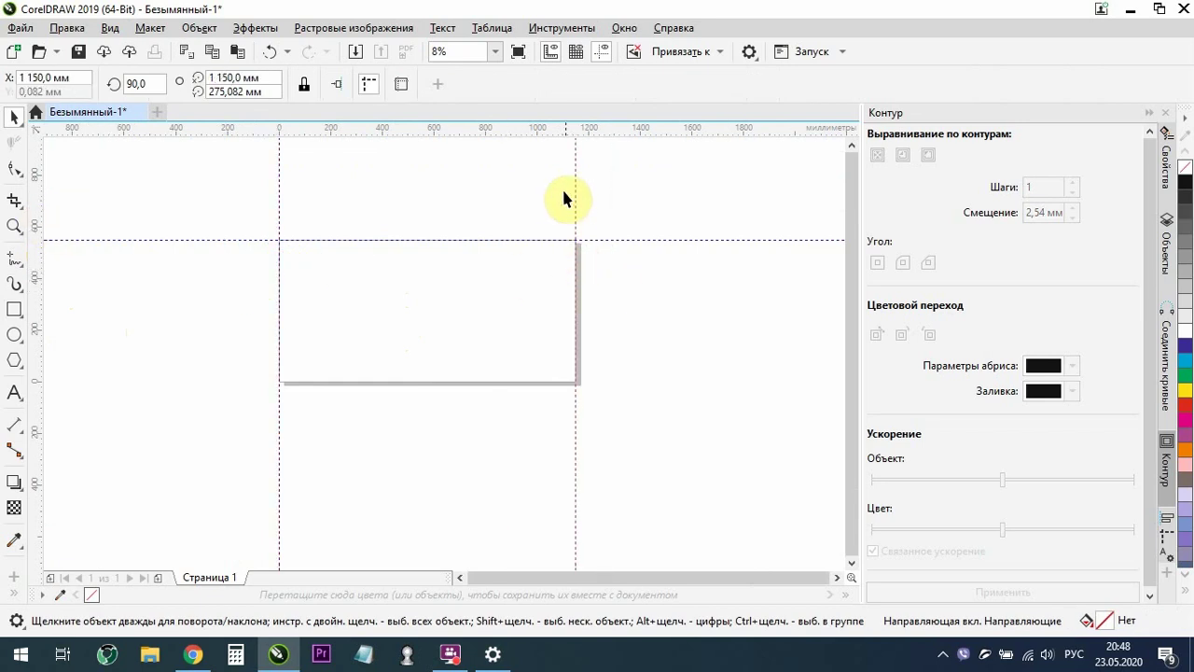
pyautogui.moveTo(575, 128); pyautogui.dragTo(558, 388)
pyautogui.click(623, 415)
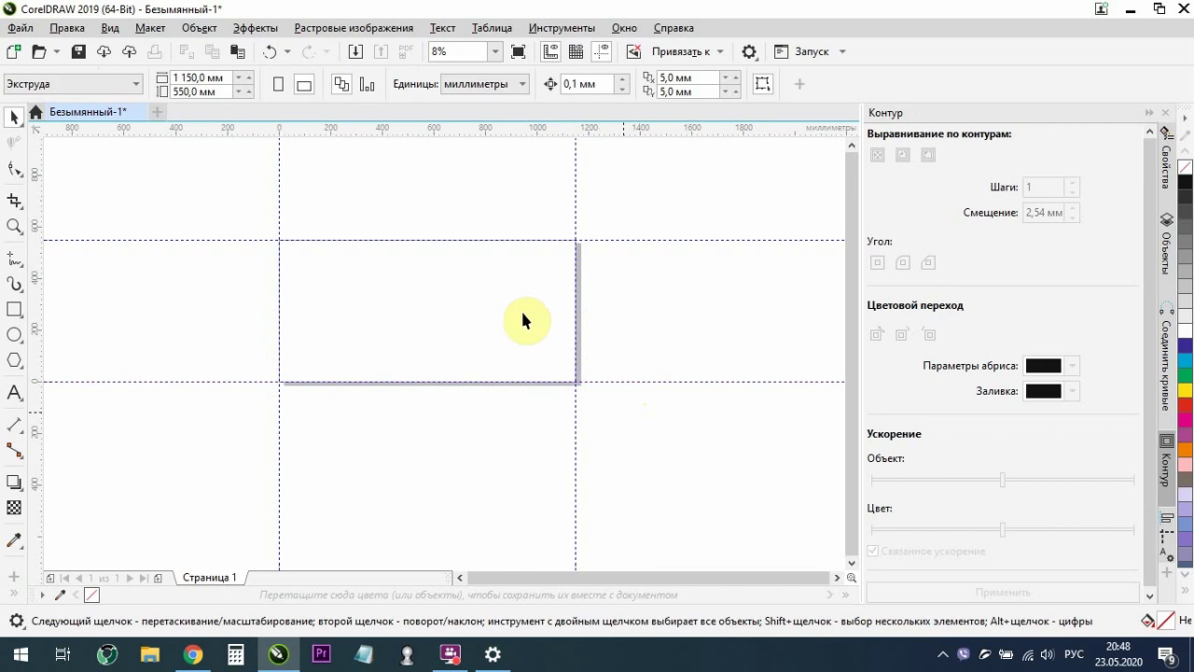
# Draw a square about 176 mm wide in the upper right part of the page and rotate it to about 28.7°
pyautogui.click(14, 309)
pyautogui.moveTo(471, 258); pyautogui.dragTo(522, 309)
pyautogui.click(14, 117)
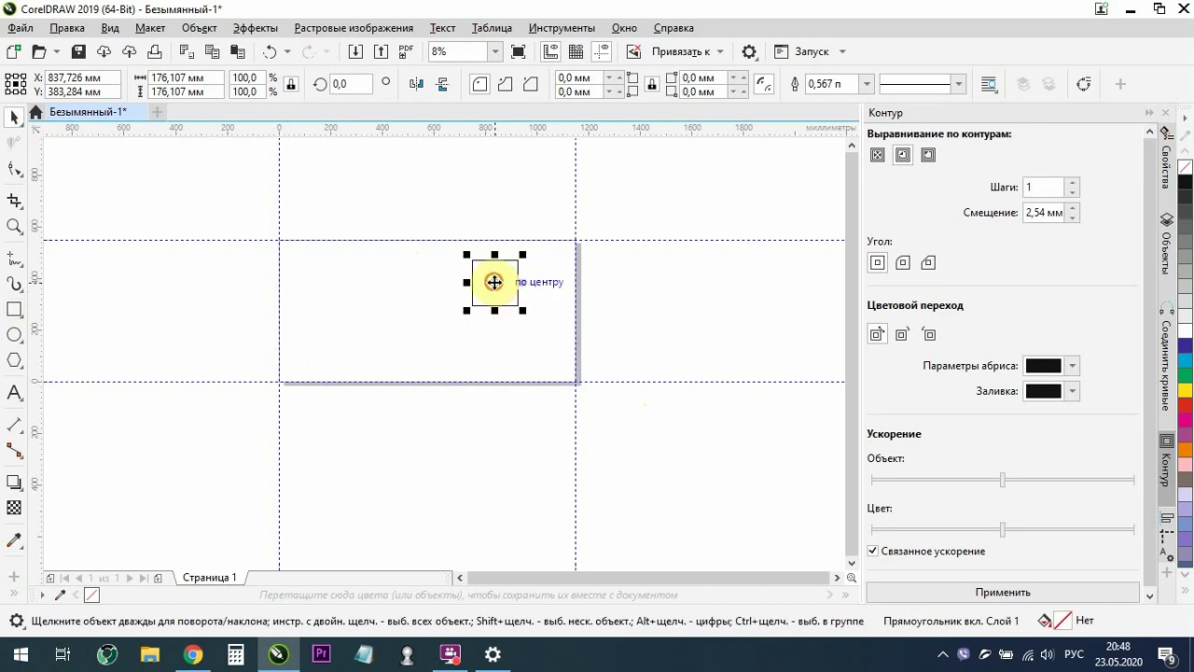
pyautogui.click(488, 277)
pyautogui.scroll(1, 471, 261)
pyautogui.moveTo(461, 251); pyautogui.dragTo(475, 288)
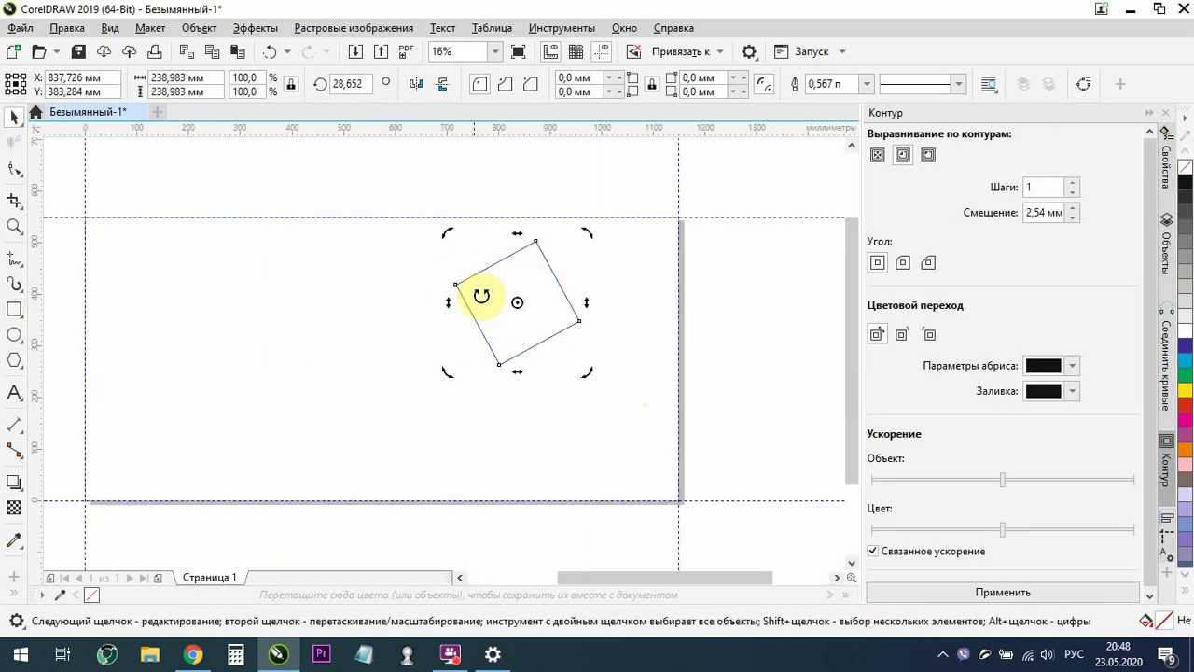
pyautogui.click(442, 156)
# Toggle on snapping to guidelines (Направляющие)
pyautogui.click(110, 28)
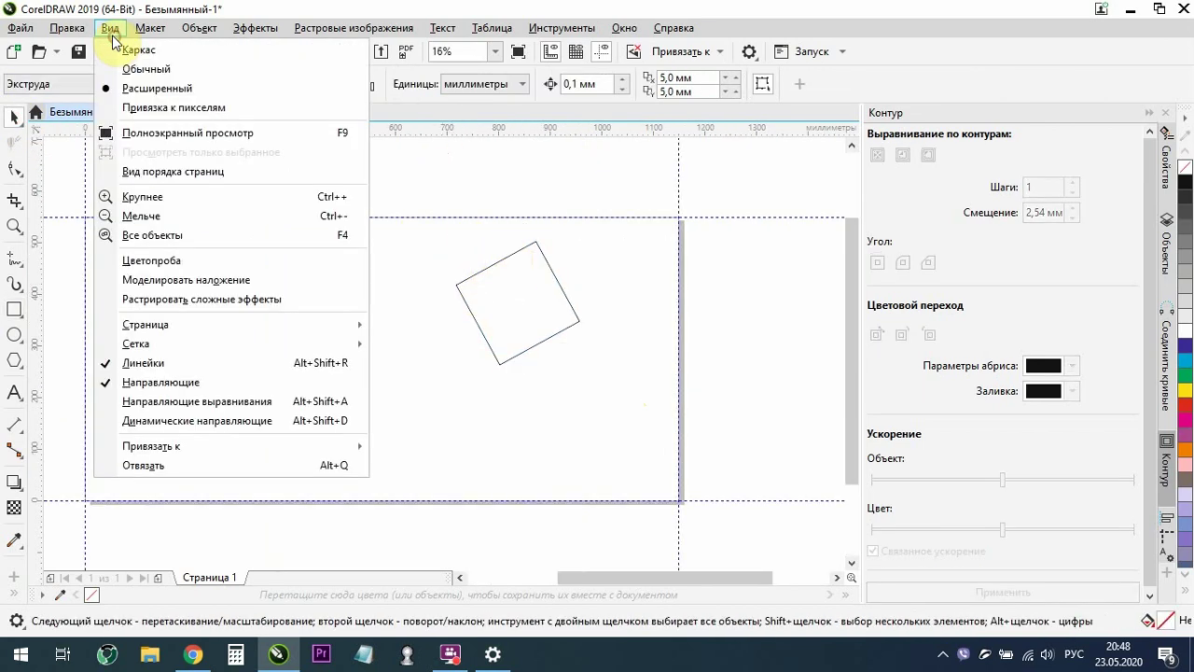
pyautogui.moveTo(159, 445)
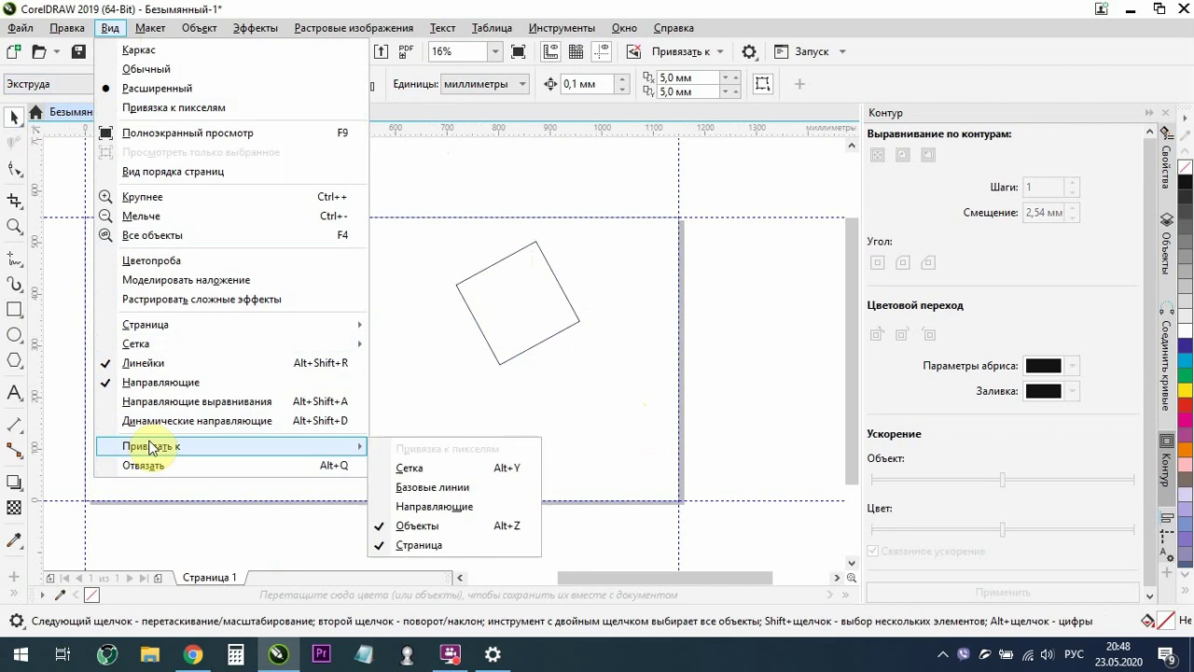
pyautogui.click(424, 507)
# Select the rotated square and check that guidelines (Направляющие) are among the active snapping targets
pyautogui.click(486, 299)
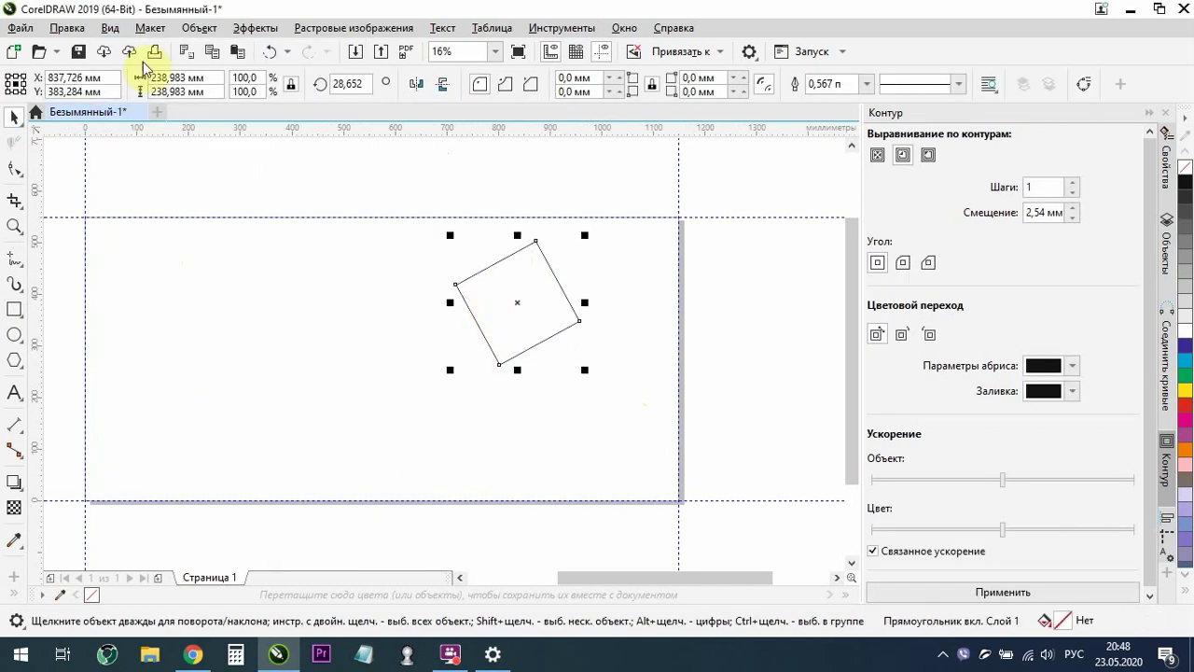
pyautogui.click(112, 28)
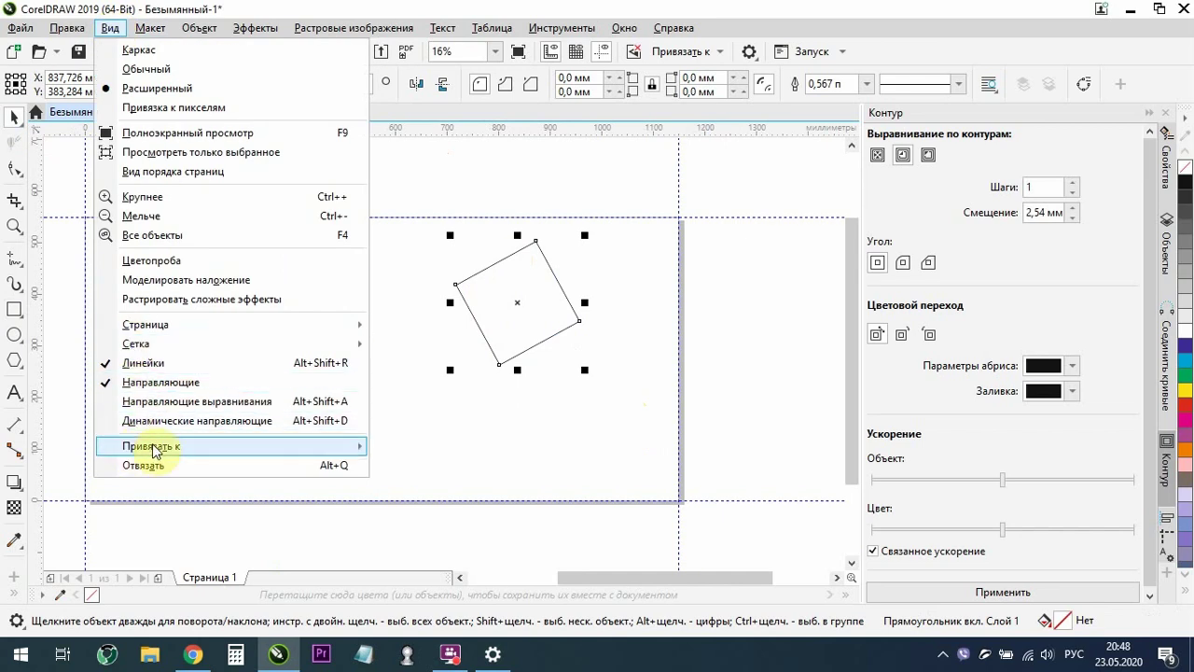
pyautogui.moveTo(160, 446)
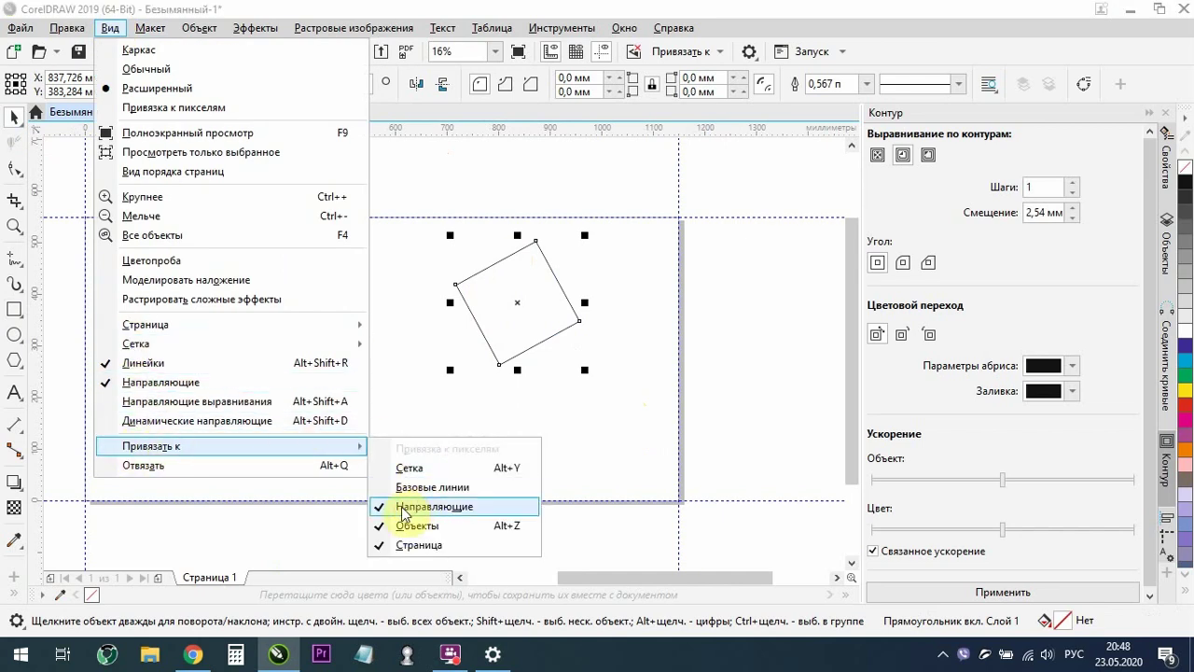
pyautogui.click(585, 434)
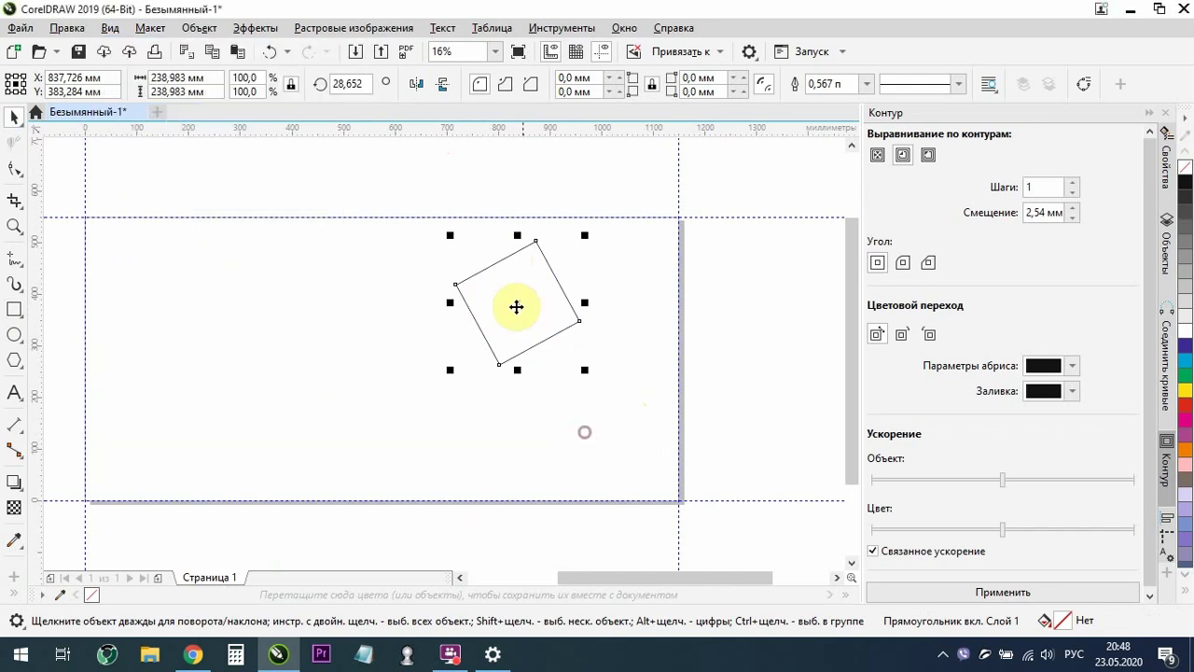
# Move the rotated square into the page's upper-right corner so its corners snap to the top and right guidelines
pyautogui.click(514, 307)
pyautogui.click(495, 339)
pyautogui.click(339, 355)
pyautogui.moveTo(501, 314); pyautogui.dragTo(603, 301)
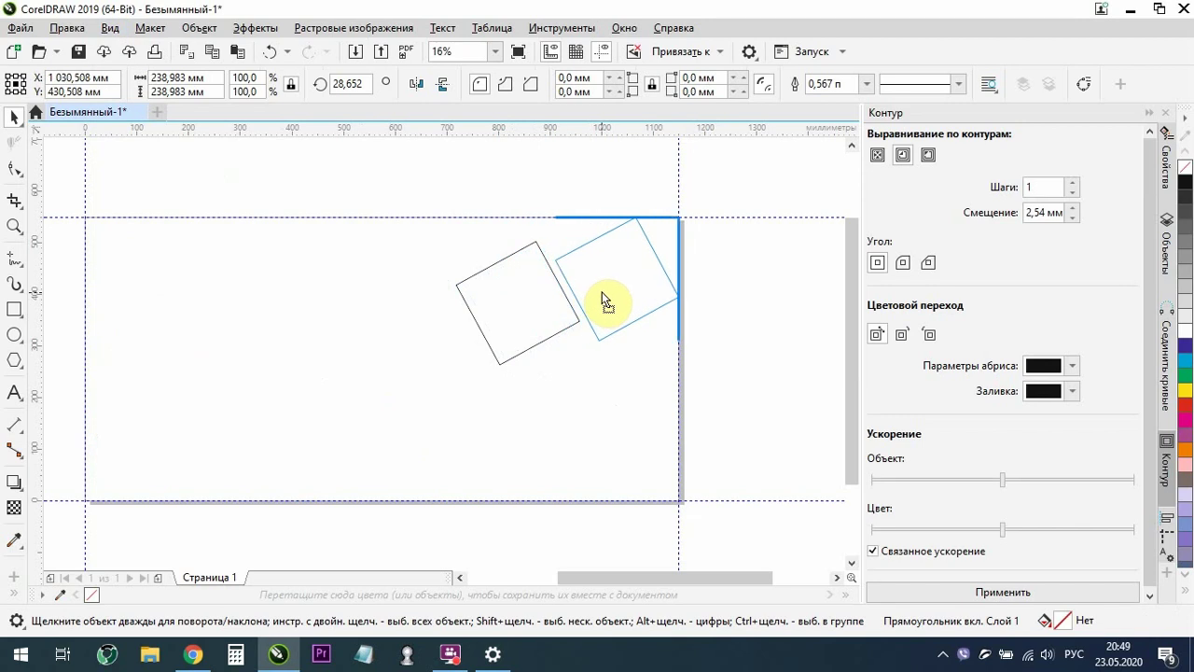
pyautogui.moveTo(604, 301); pyautogui.dragTo(606, 295)
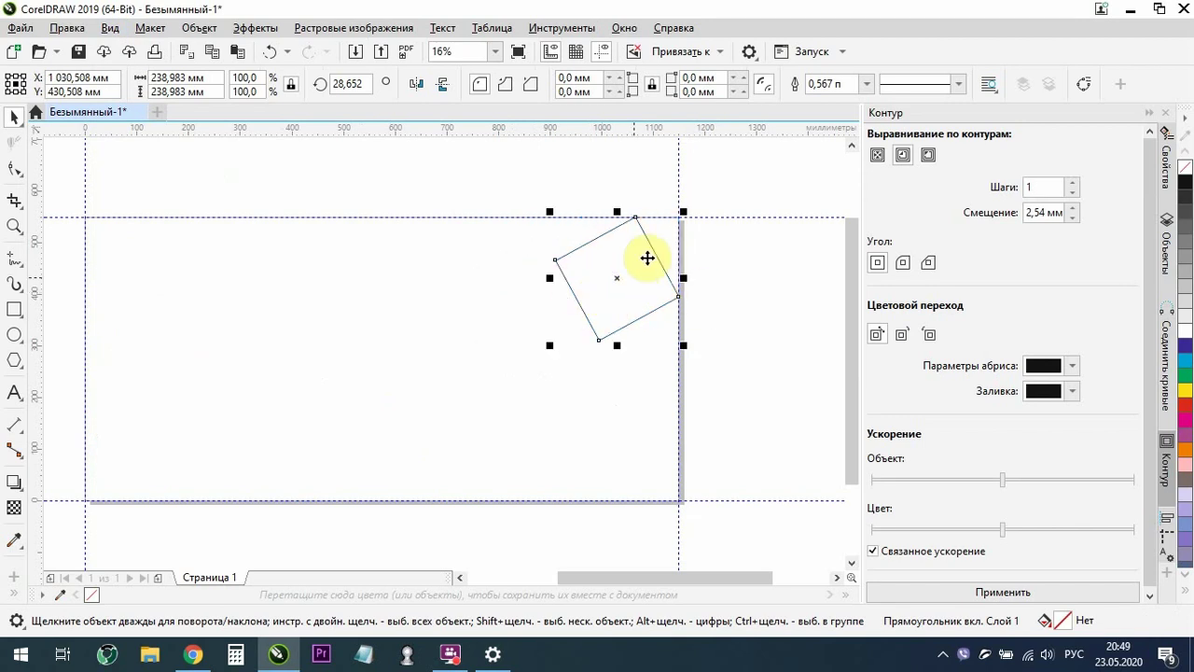
pyautogui.click(686, 215)
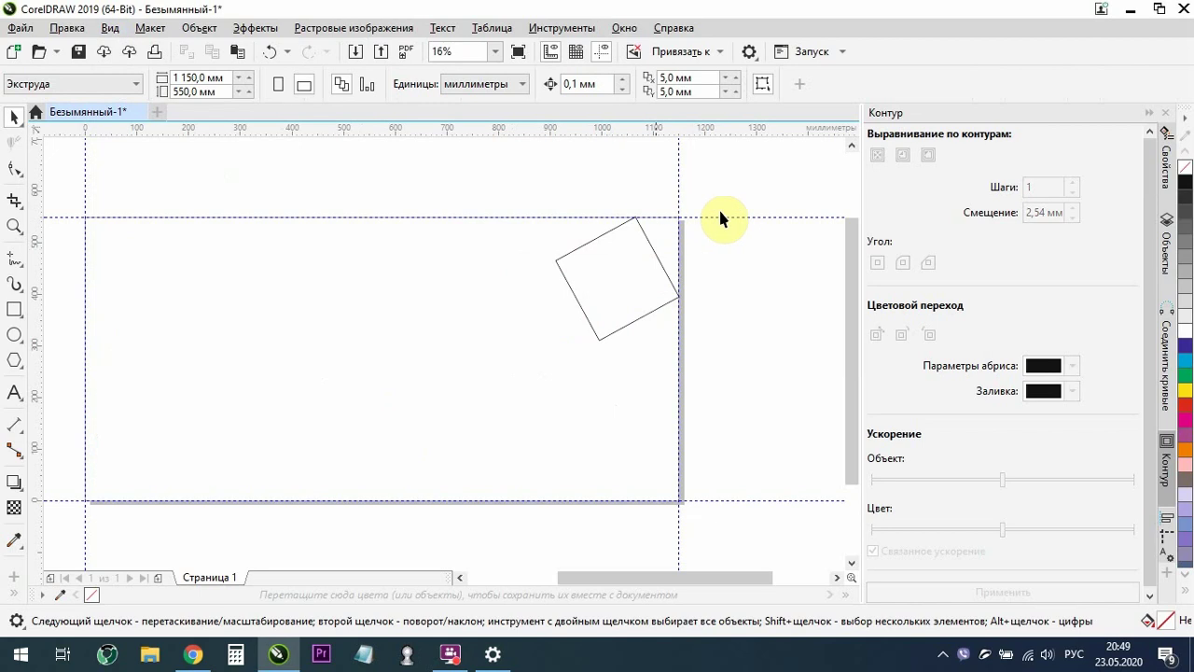
# Enlarge the rotated square to about 299 mm overall in the page's lower-right corner and place a copy beside it on the bottom guideline
pyautogui.click(579, 254)
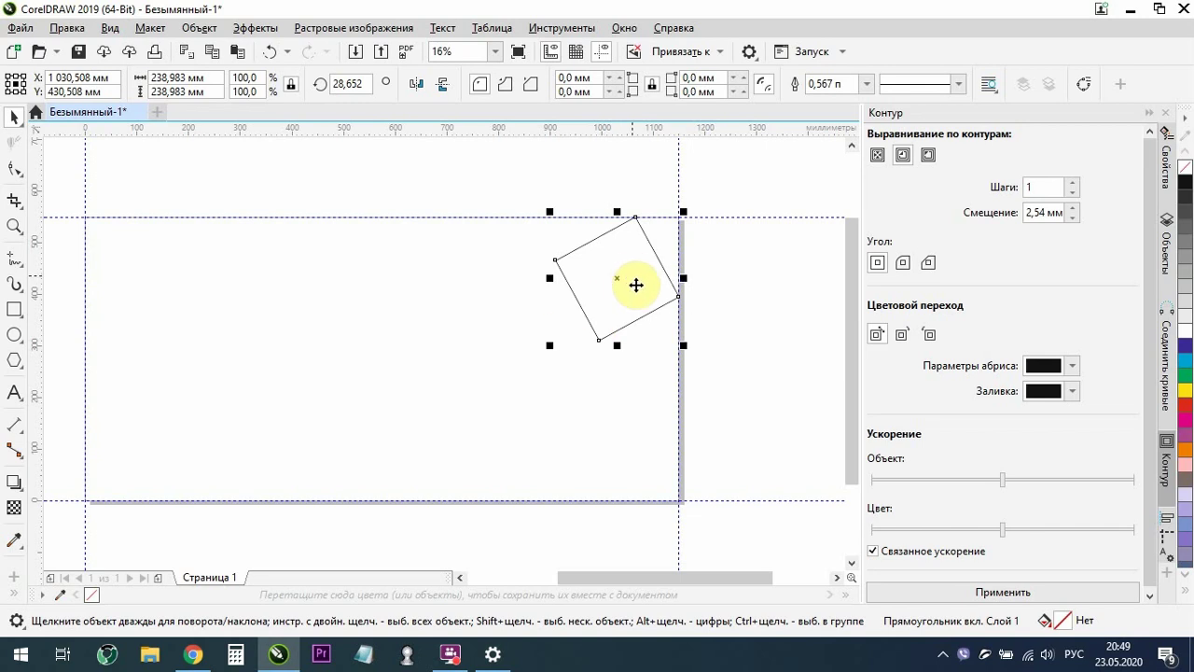
pyautogui.click(630, 294)
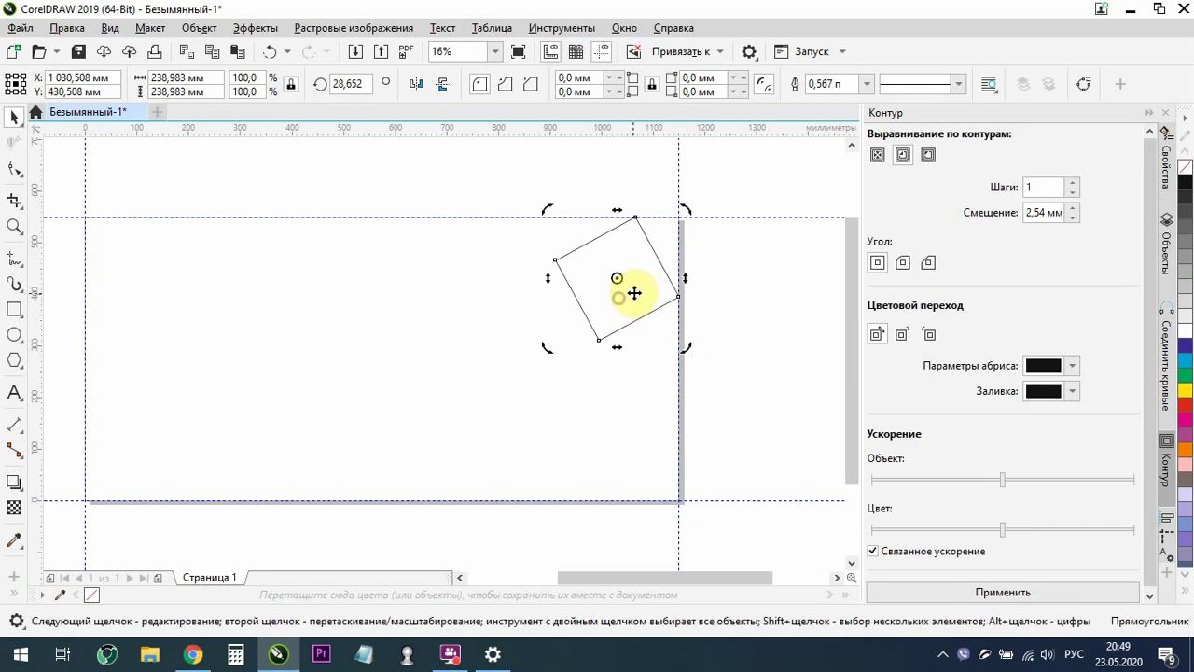
pyautogui.click(637, 278)
pyautogui.moveTo(637, 263); pyautogui.dragTo(633, 261)
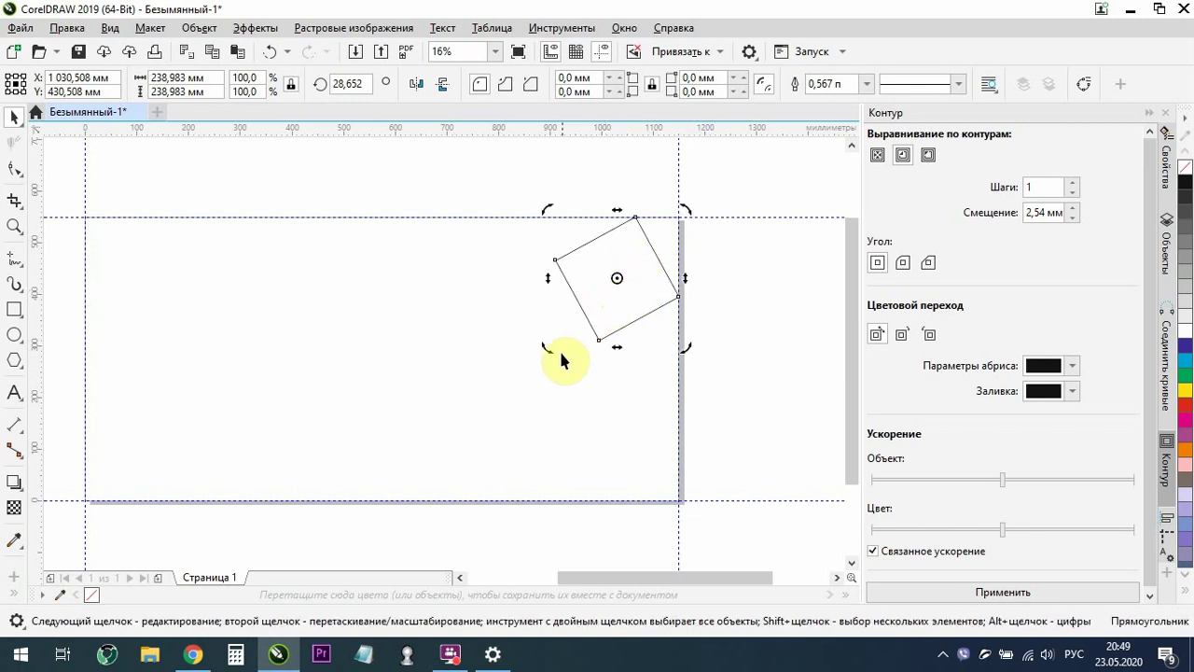
pyautogui.click(594, 296)
pyautogui.moveTo(550, 345); pyautogui.dragTo(520, 394)
pyautogui.moveTo(592, 295); pyautogui.dragTo(469, 405)
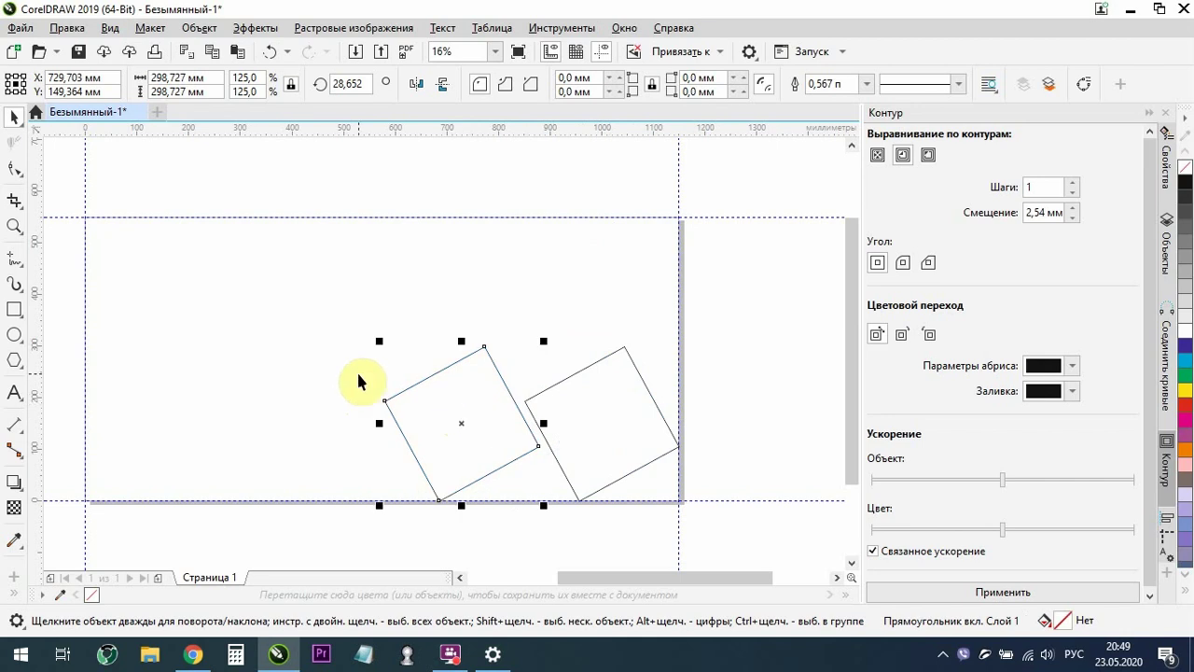
# Enlarge the copied square to about 341 mm overall and fill the page with scaled copies snapped to the bottom and top guidelines
pyautogui.moveTo(380, 341); pyautogui.dragTo(364, 325)
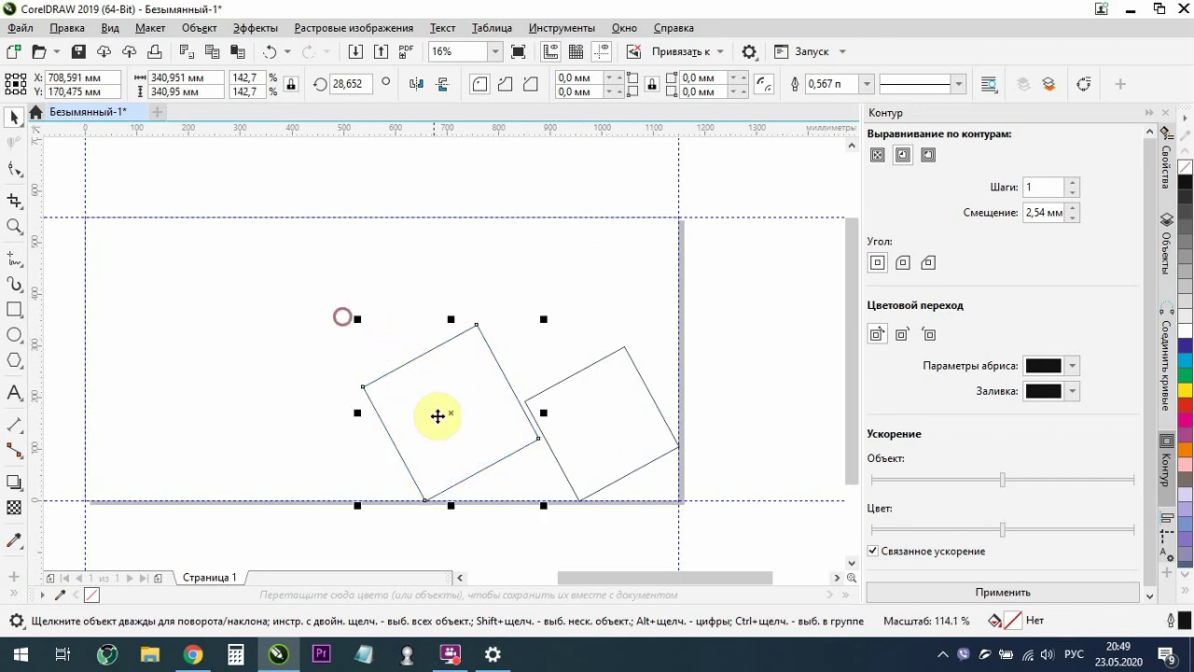
pyautogui.moveTo(438, 416); pyautogui.dragTo(179, 408)
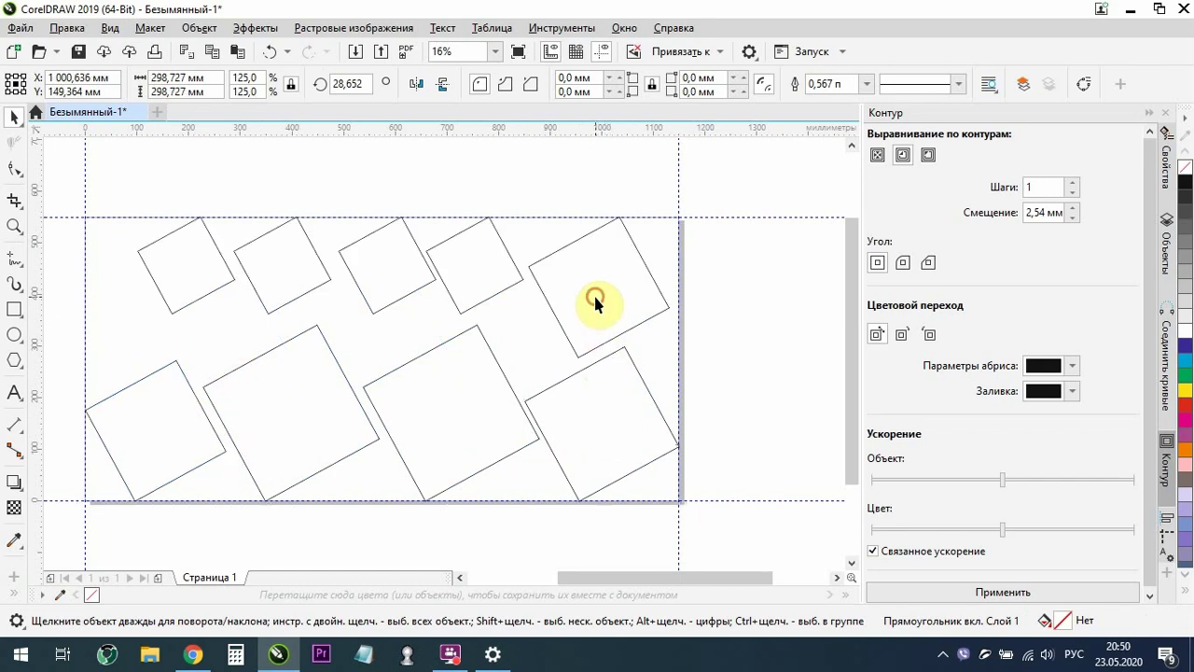
pyautogui.click(594, 287)
pyautogui.click(595, 282)
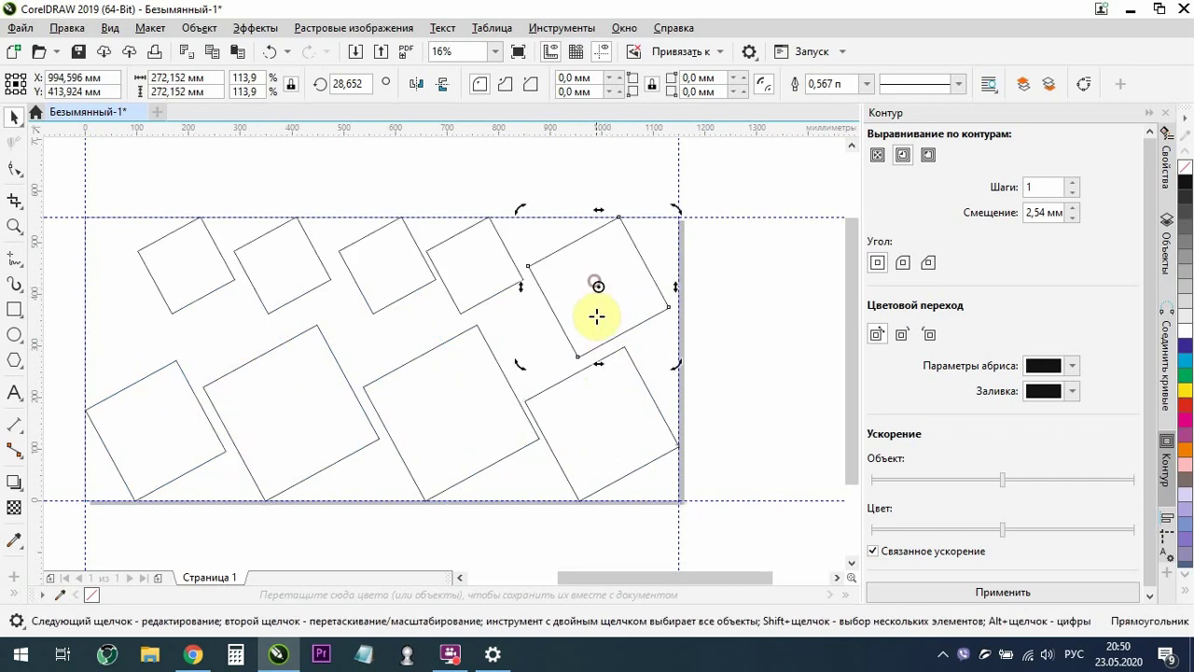
pyautogui.click(812, 379)
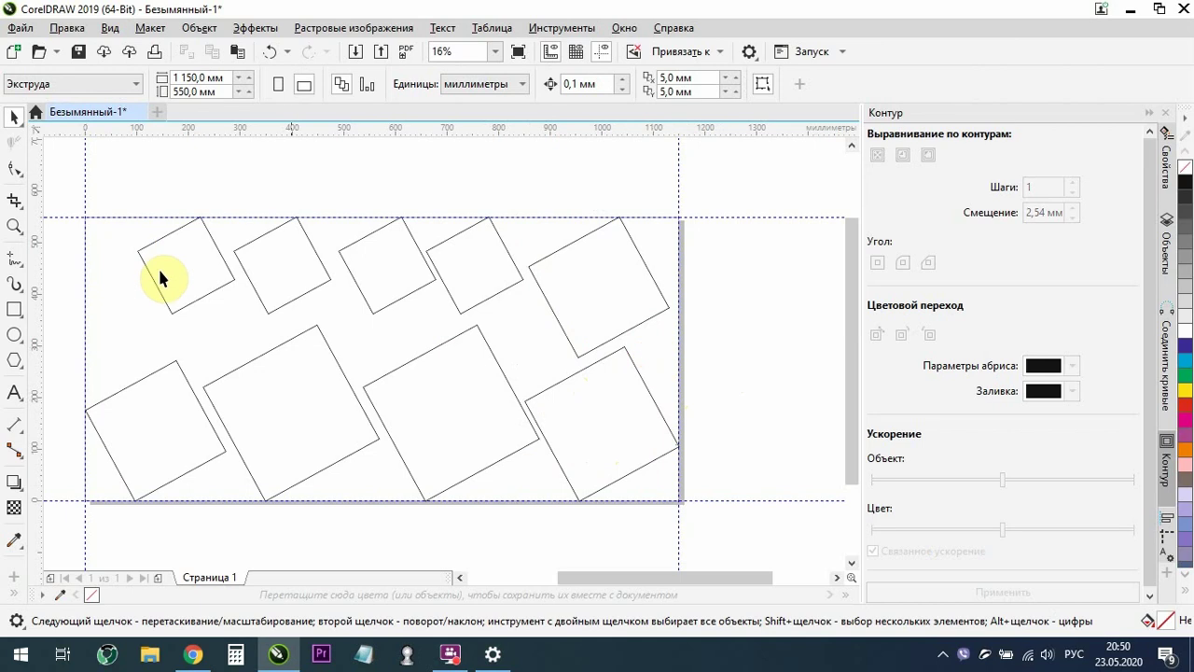
# Shrink the upper-right square to about 229 mm overall, keeping its top corner on the top guideline
pyautogui.click(620, 299)
pyautogui.moveTo(520, 358); pyautogui.dragTo(542, 343)
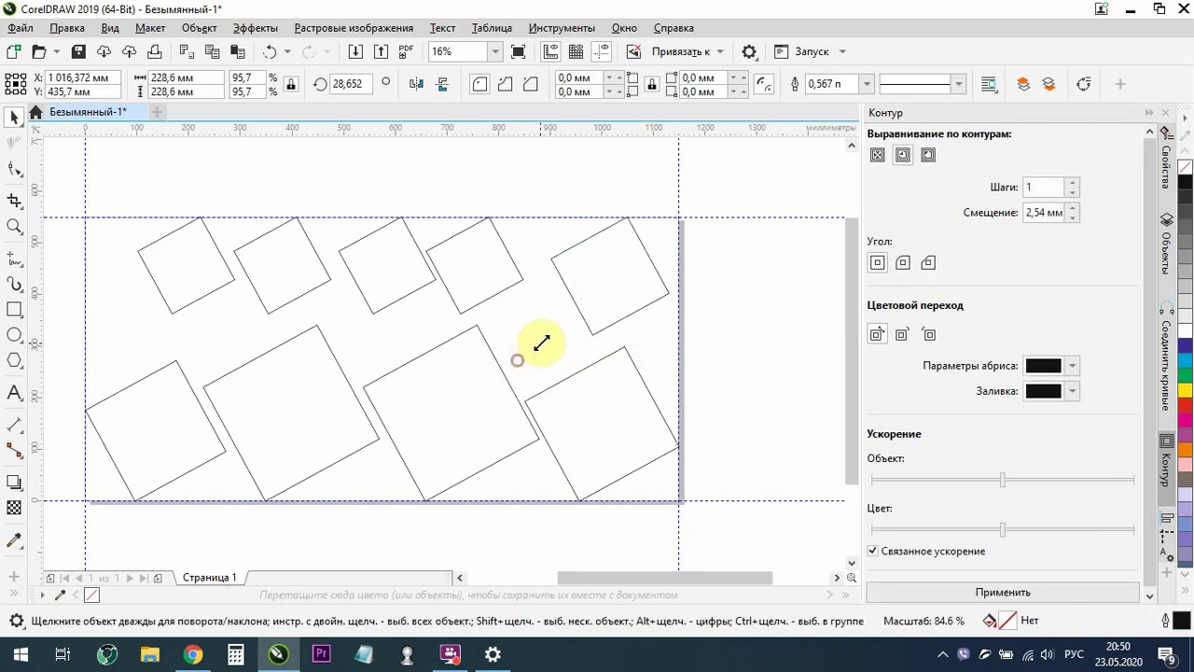
pyautogui.click(585, 294)
pyautogui.click(579, 308)
# Convert the lower-right square to curves and select its top corner node
pyautogui.click(557, 385)
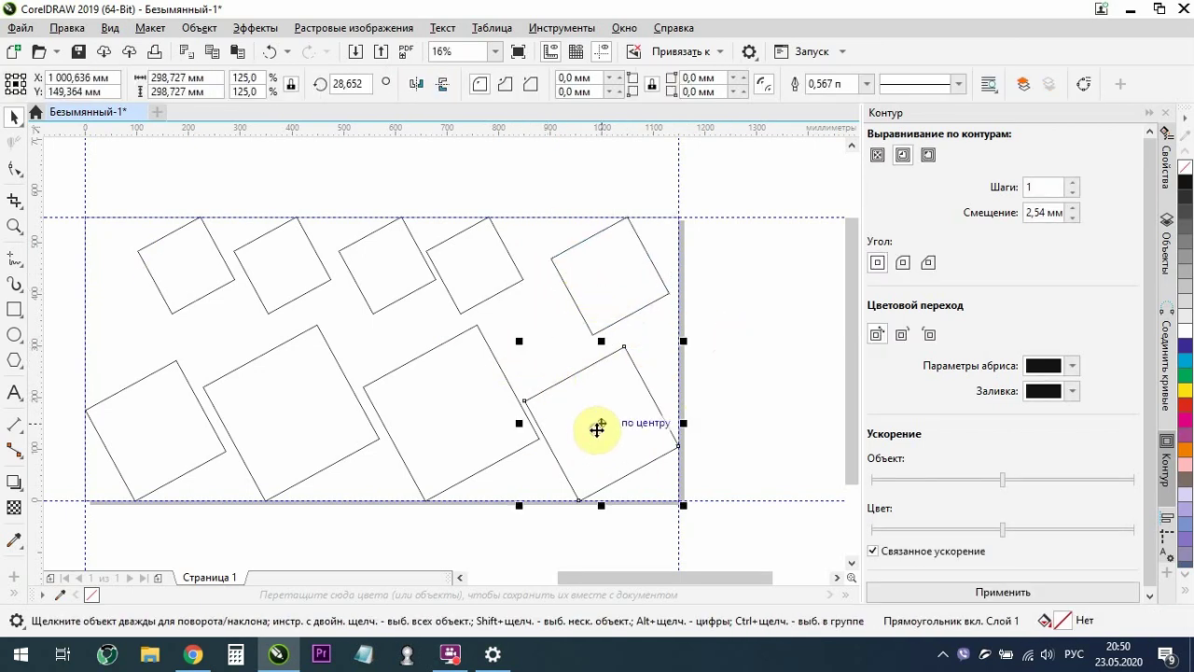
pyautogui.click(15, 167)
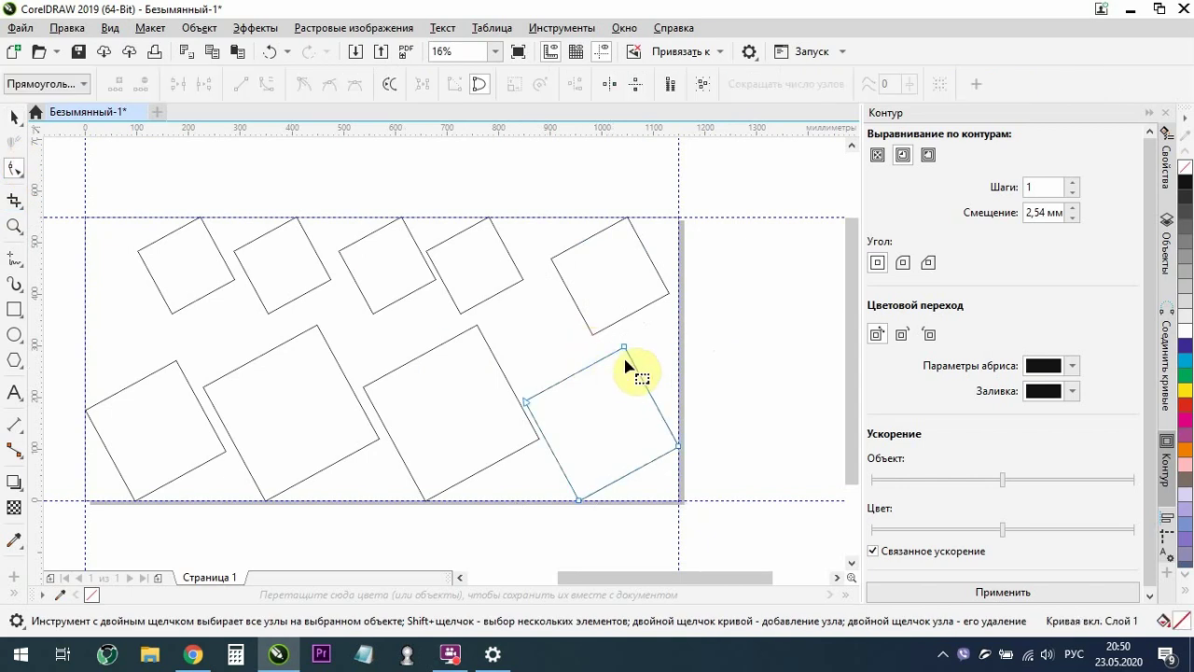
pyautogui.hotkey('ctrl', 'q')
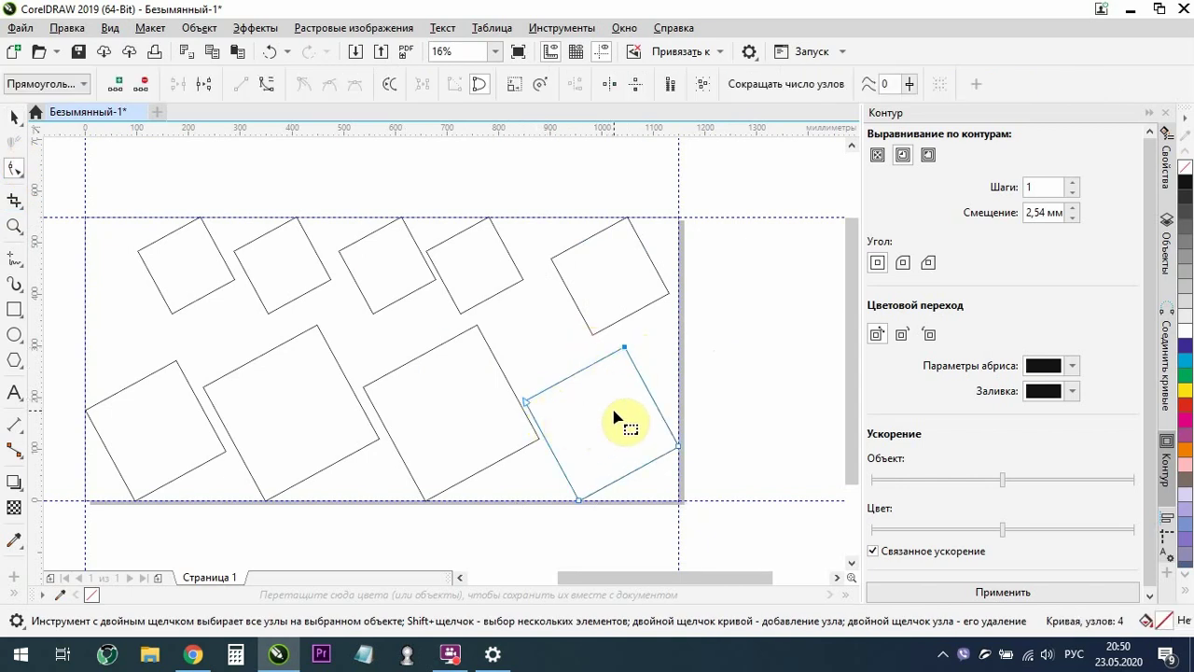
pyautogui.click(624, 348)
pyautogui.click(347, 157)
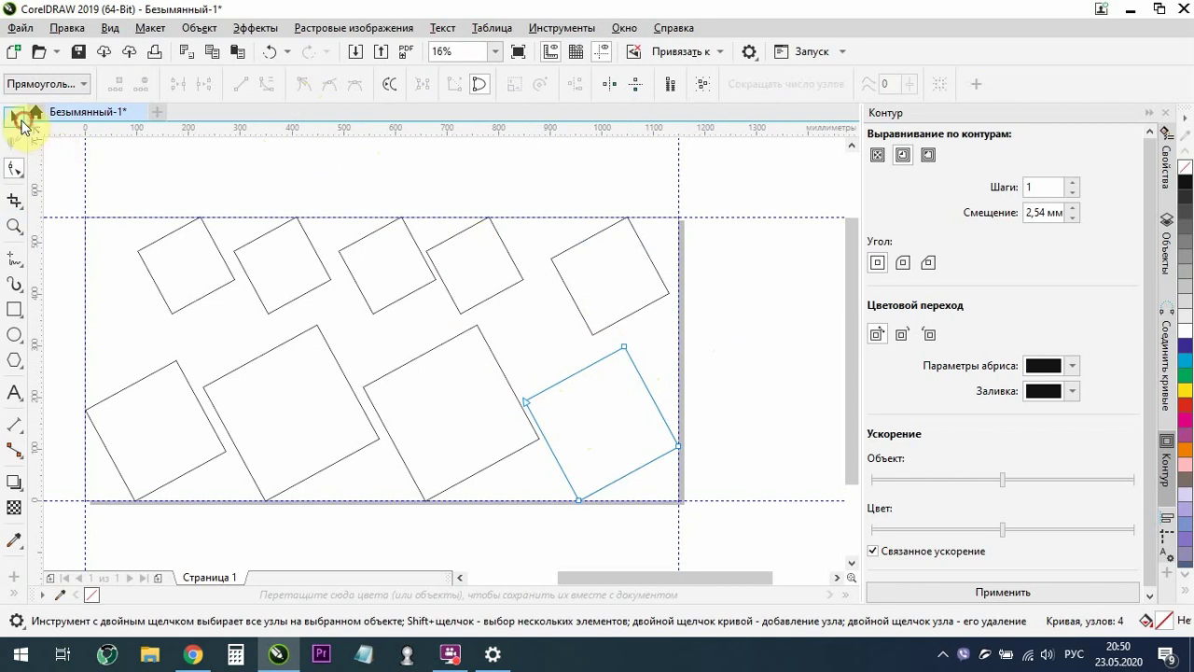
# Select all the squares on the page and convert them to curves
pyautogui.click(19, 120)
pyautogui.click(816, 500)
pyautogui.moveTo(765, 545); pyautogui.dragTo(72, 198)
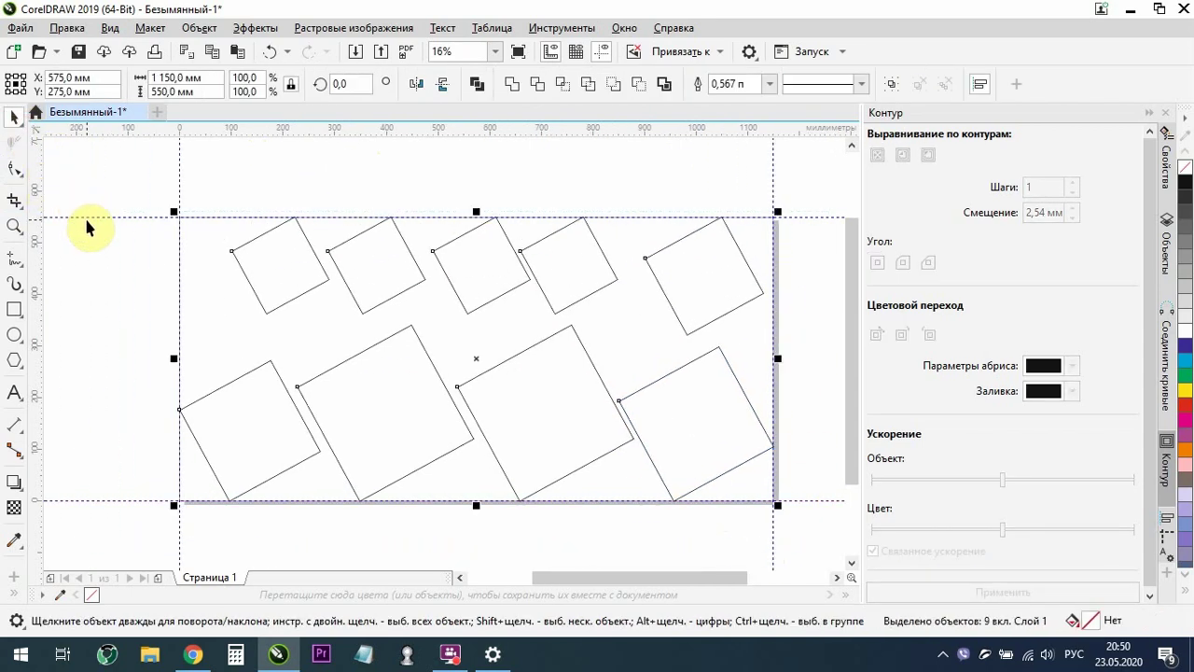
pyautogui.click(89, 318)
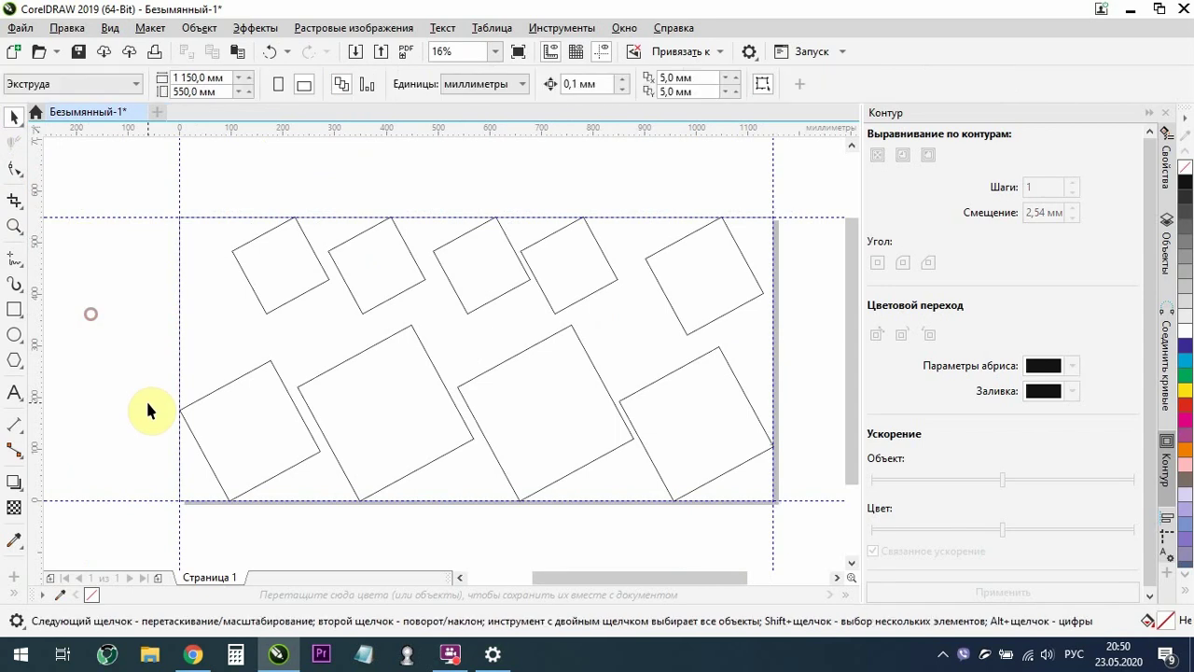
# Select the bottom corner nodes of the five upper-row squares and break their curves at those nodes
pyautogui.click(276, 234)
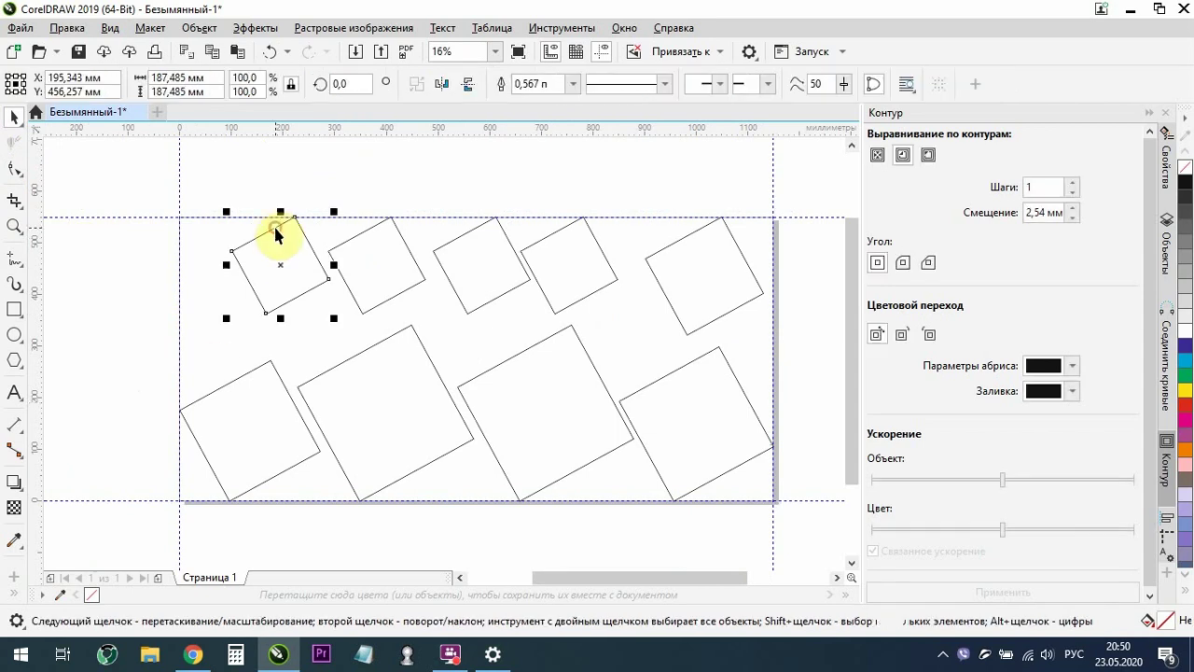
pyautogui.click(14, 168)
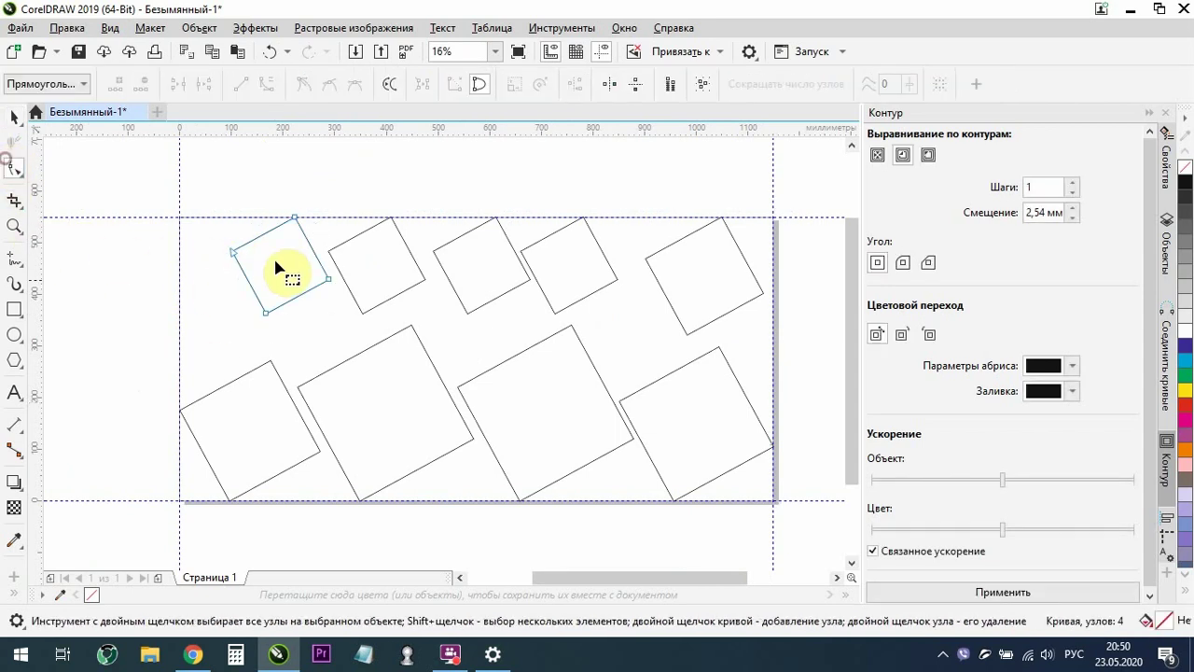
pyautogui.keyDown('shift'); pyautogui.click(365, 271); pyautogui.keyUp('shift')
pyautogui.keyDown('shift'); pyautogui.click(495, 253); pyautogui.keyUp('shift')
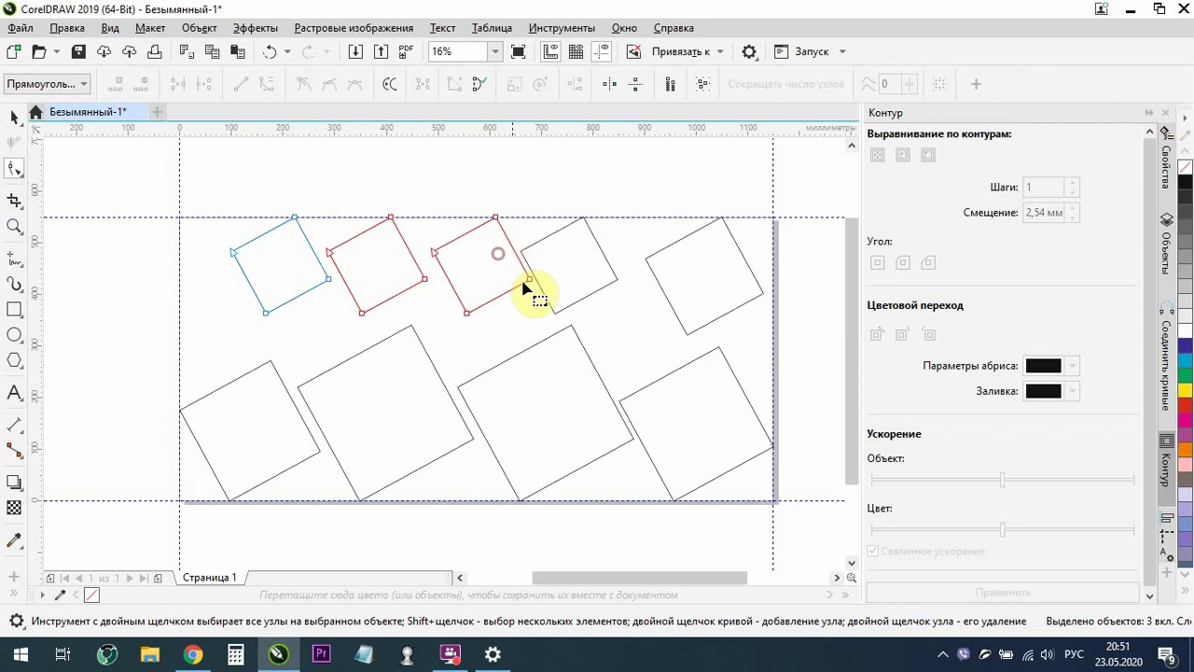
pyautogui.keyDown('shift'); pyautogui.click(574, 252); pyautogui.keyUp('shift')
pyautogui.keyDown('shift'); pyautogui.click(743, 270); pyautogui.keyUp('shift')
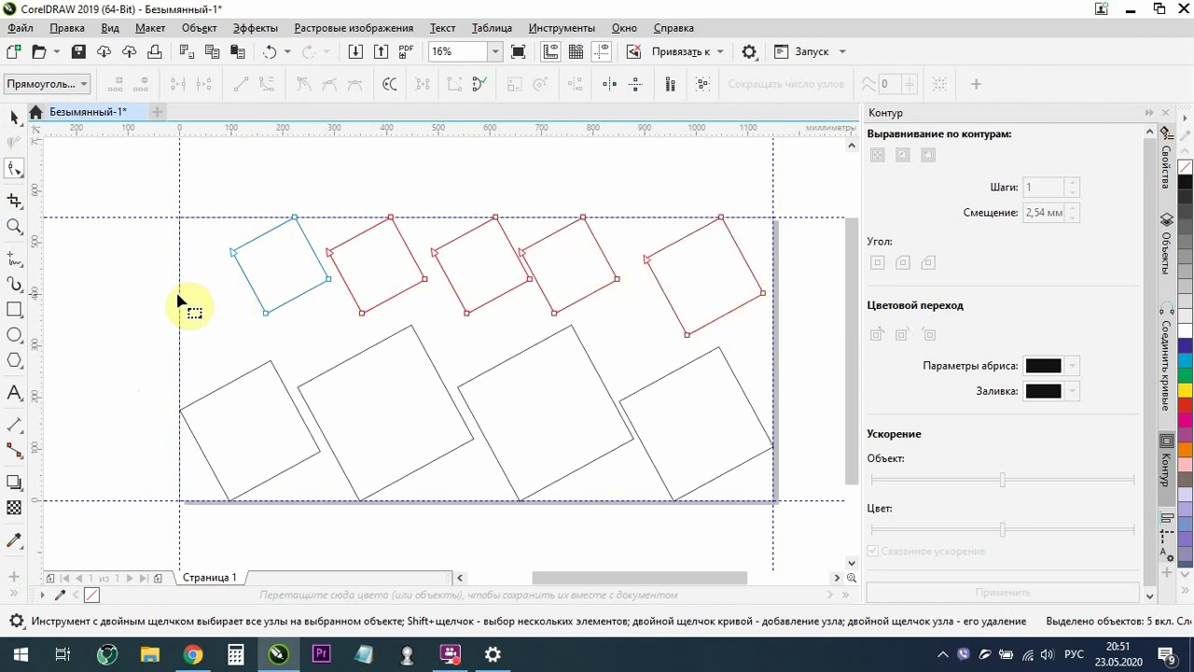
pyautogui.moveTo(178, 294); pyautogui.dragTo(728, 369)
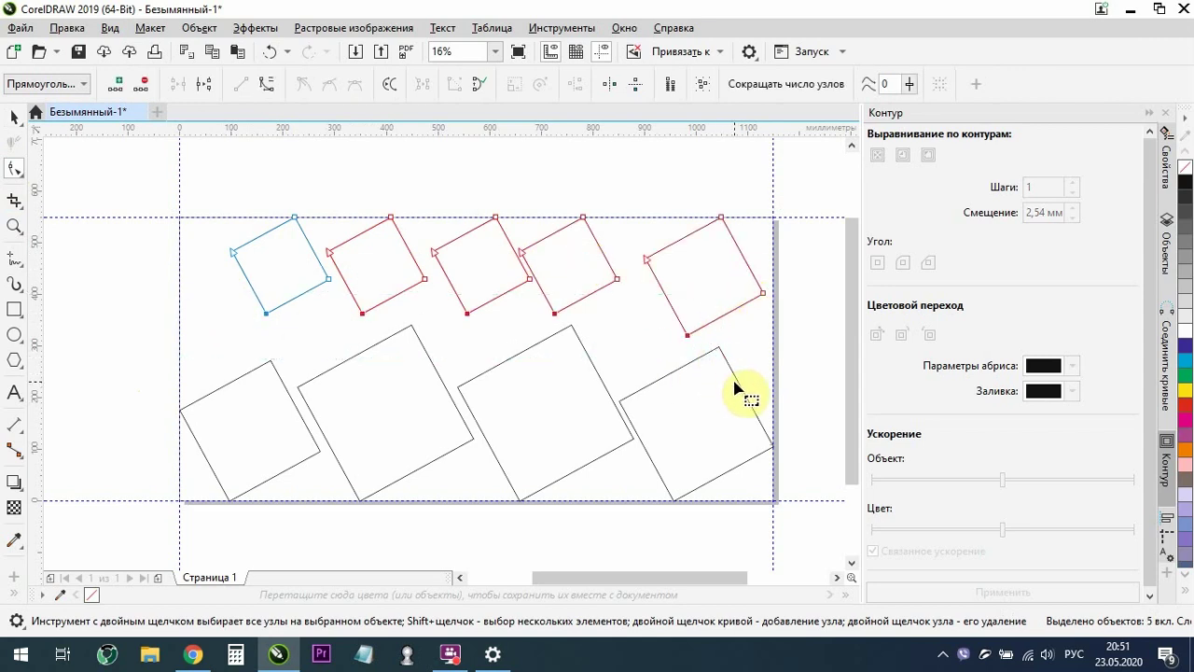
pyautogui.click(206, 84)
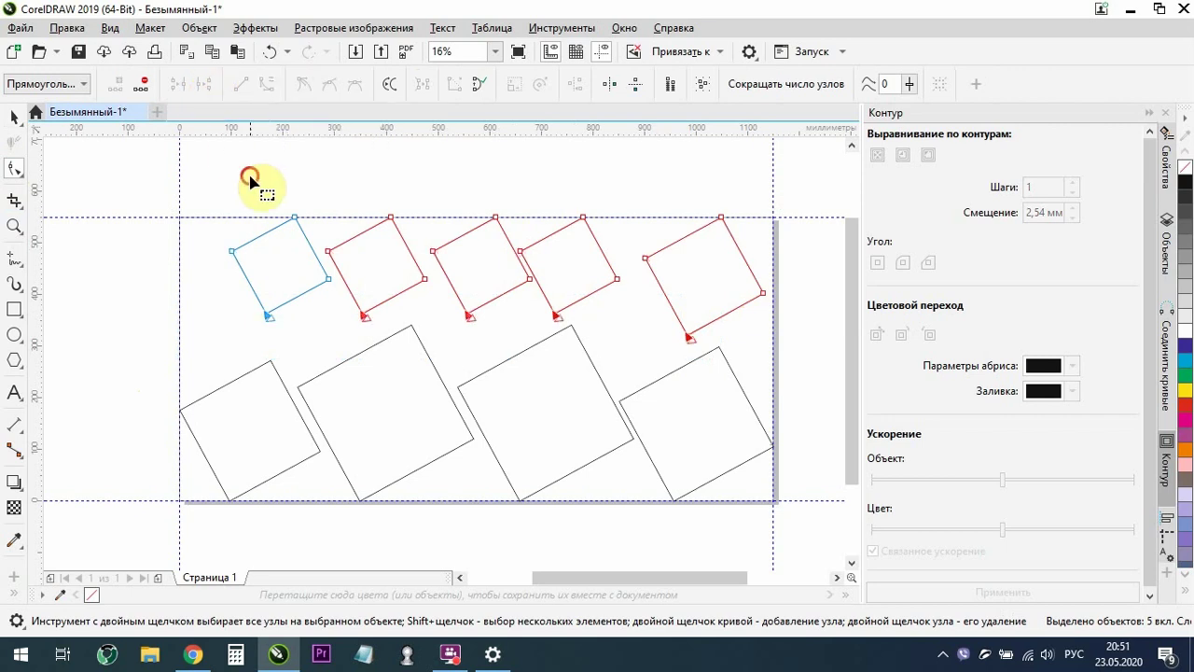
# Select the top corner nodes of the four lower-row squares and break their curves at those nodes
pyautogui.click(281, 413)
pyautogui.keyDown('shift'); pyautogui.click(406, 410); pyautogui.keyUp('shift')
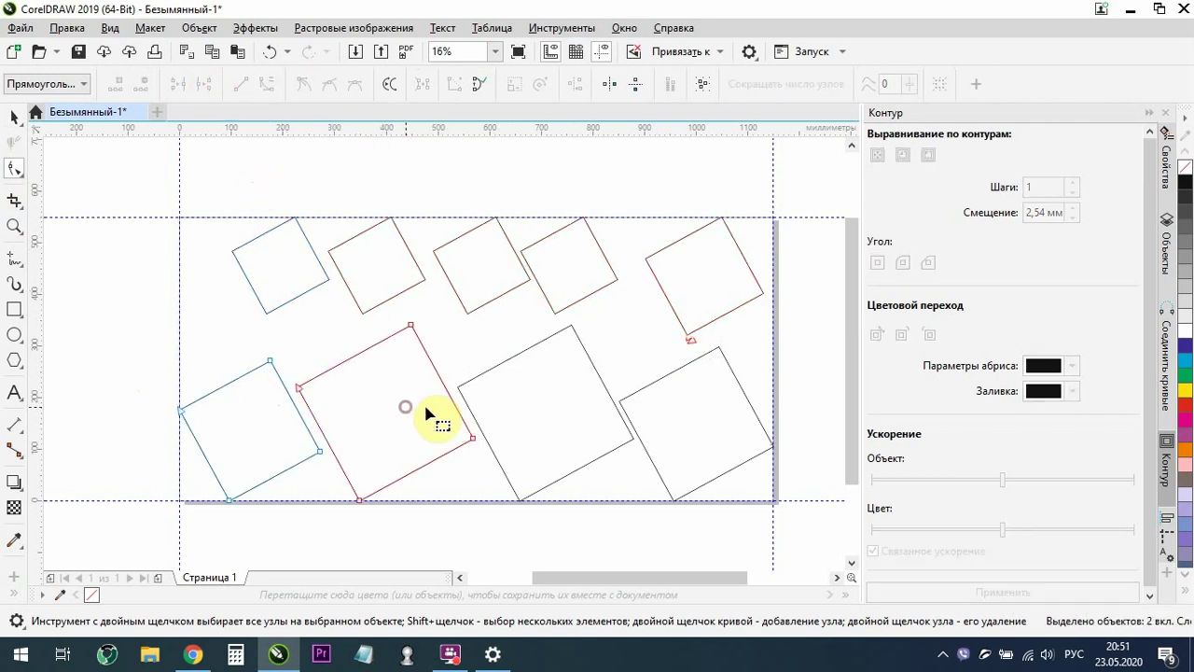
pyautogui.keyDown('shift'); pyautogui.click(501, 402); pyautogui.keyUp('shift')
pyautogui.keyDown('shift'); pyautogui.click(721, 404); pyautogui.keyUp('shift')
pyautogui.moveTo(821, 387); pyautogui.dragTo(225, 309)
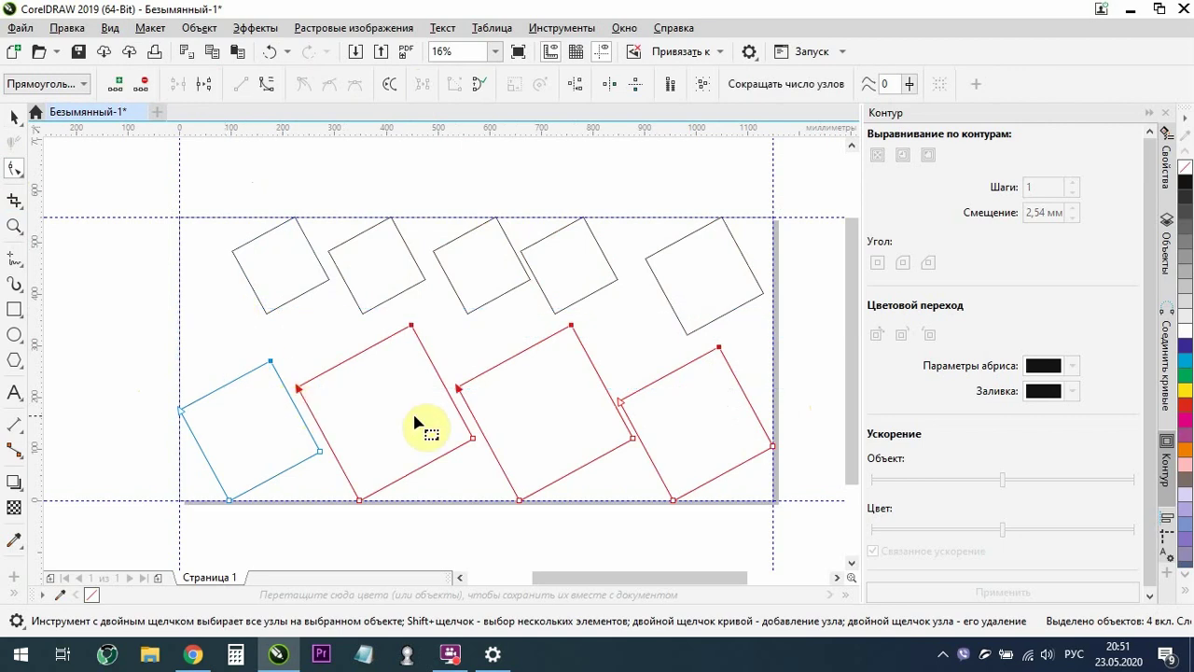
pyautogui.moveTo(520, 419); pyautogui.dragTo(285, 370)
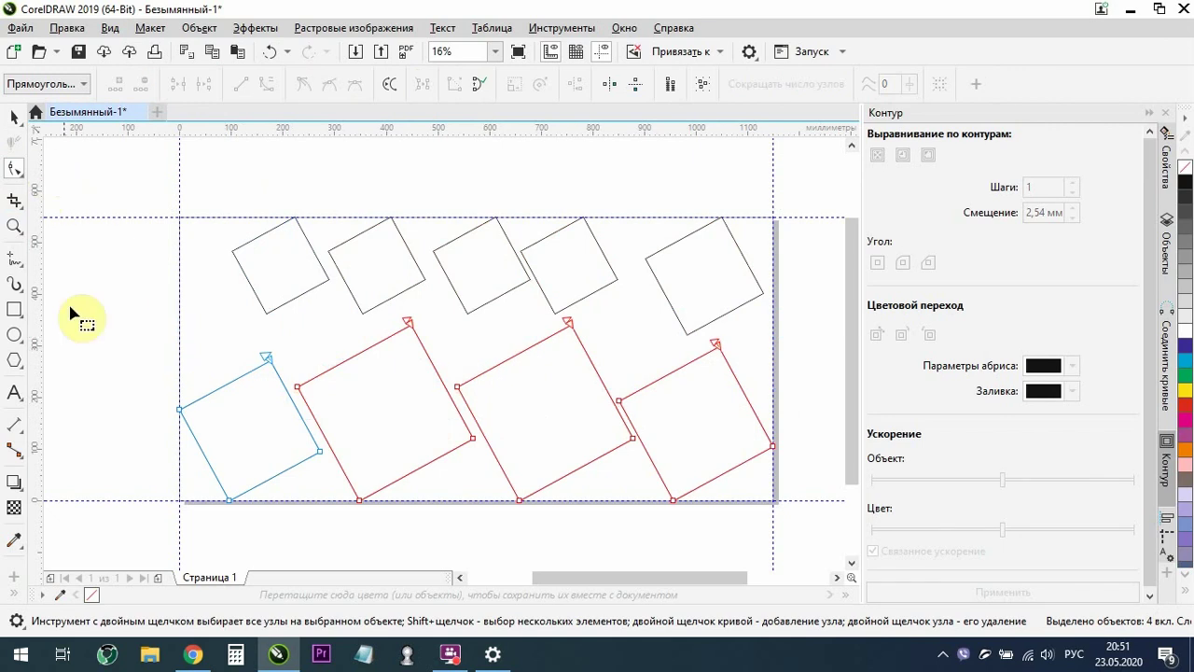
pyautogui.click(56, 338)
pyautogui.click(168, 329)
pyautogui.click(58, 155)
pyautogui.click(14, 115)
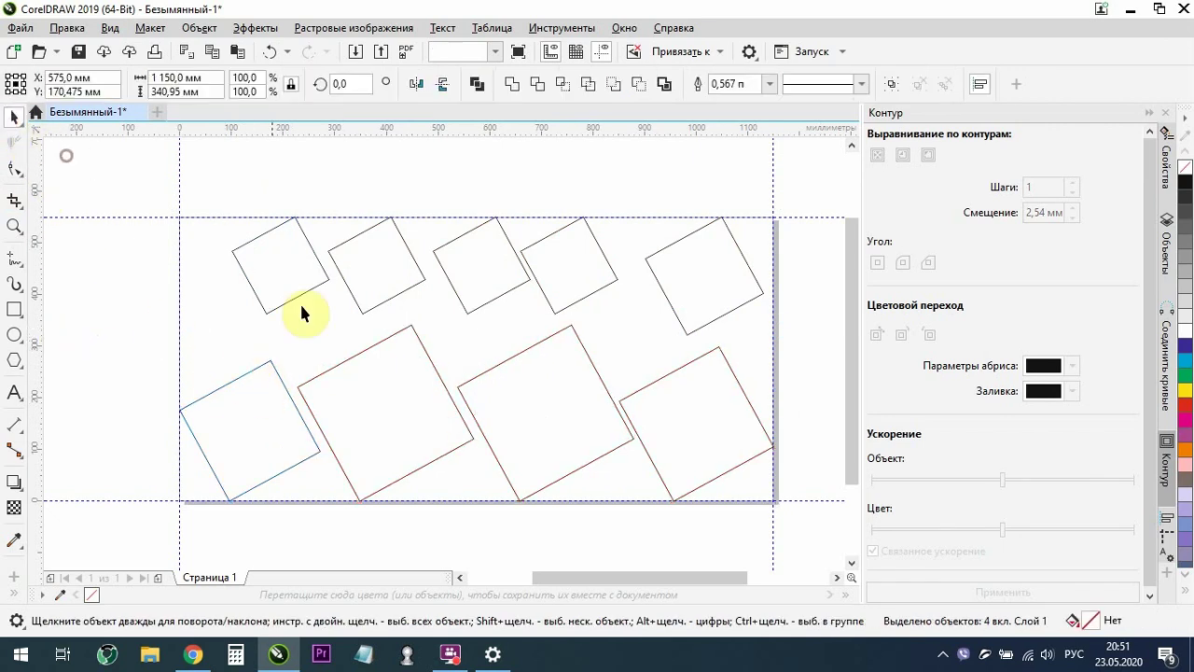
# Test the break at the lower-left square's top corner by moving its end node away, and undo the move
pyautogui.click(264, 421)
pyautogui.click(14, 169)
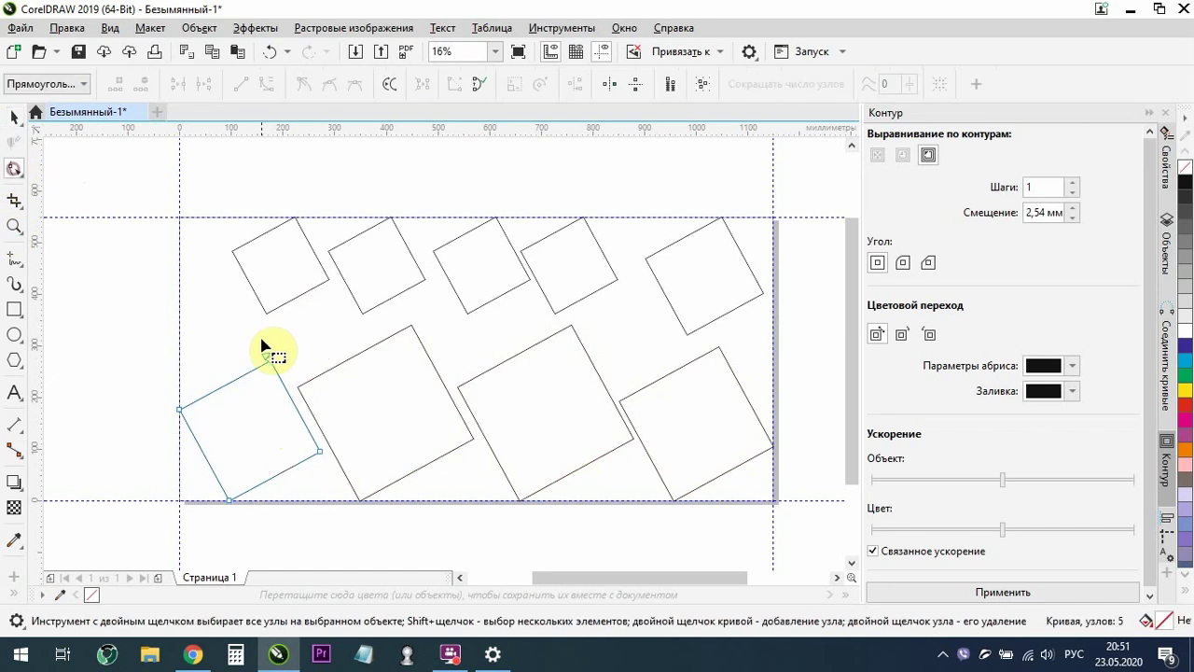
pyautogui.scroll(2, 269, 359)
pyautogui.moveTo(280, 363); pyautogui.dragTo(270, 330)
pyautogui.hotkey('ctrl', 'z')
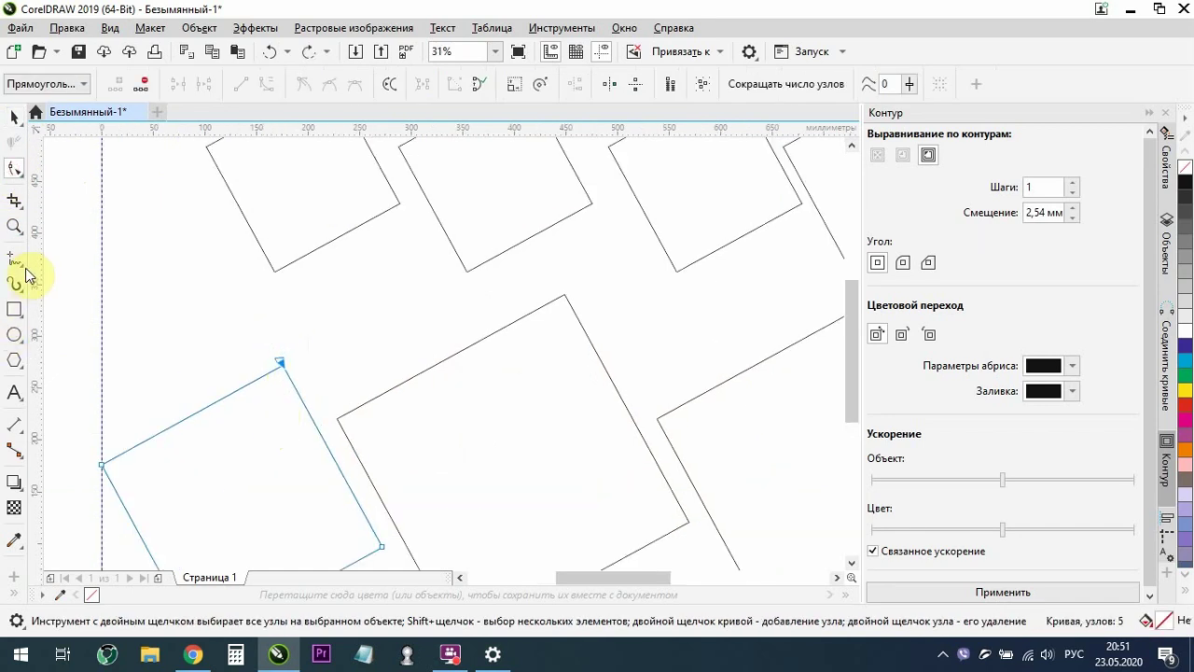
# Draw short lines extending both broken edges past the top corners of the first and second lower-row squares, using the 2-Point Line tool
pyautogui.click(27, 274)
pyautogui.click(37, 276)
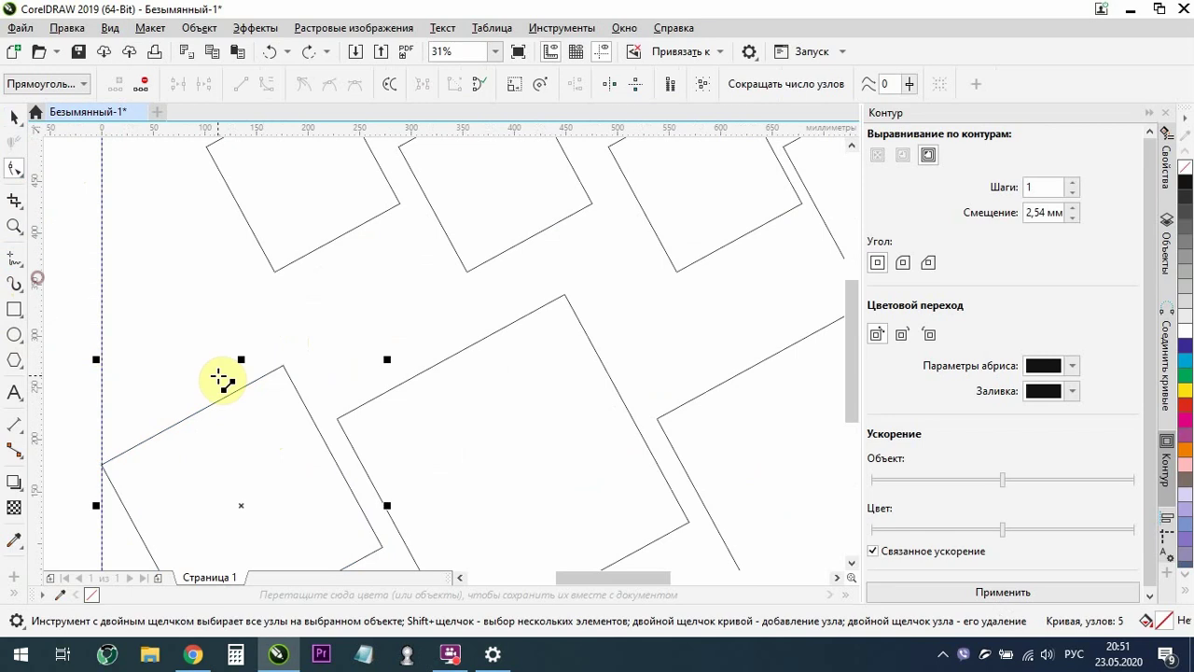
pyautogui.moveTo(282, 365); pyautogui.dragTo(312, 349)
pyautogui.click(541, 317)
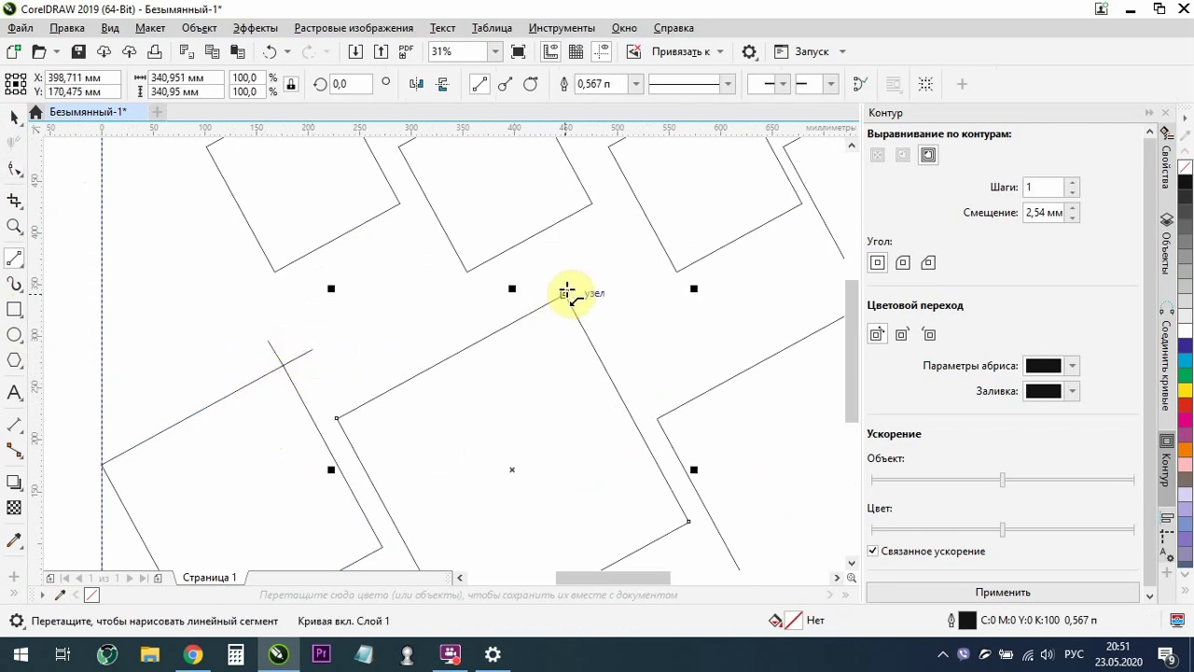
pyautogui.moveTo(564, 294)
pyautogui.mouseDown()
pyautogui.moveTo(557, 273)
pyautogui.moveTo(581, 298)
pyautogui.moveTo(582, 285)
pyautogui.mouseUp()
# Draw the same short crossing extension lines from the top corners of the third and fourth lower-row squares
pyautogui.scroll(-2, 293, 424)
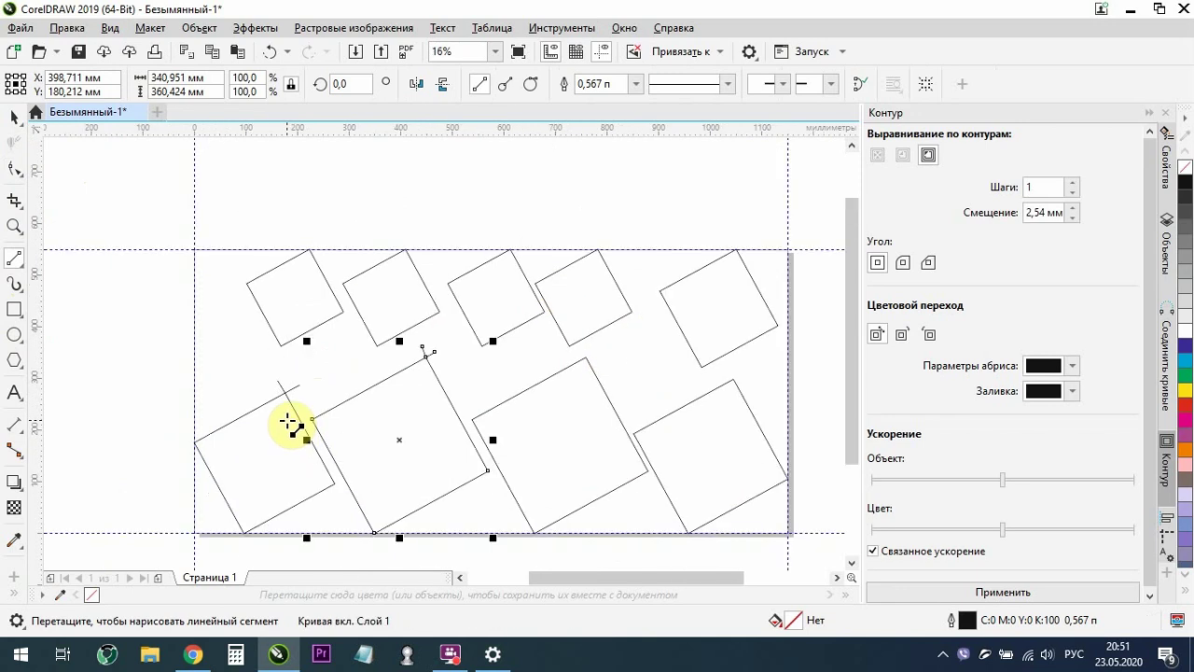
pyautogui.scroll(2, 588, 359)
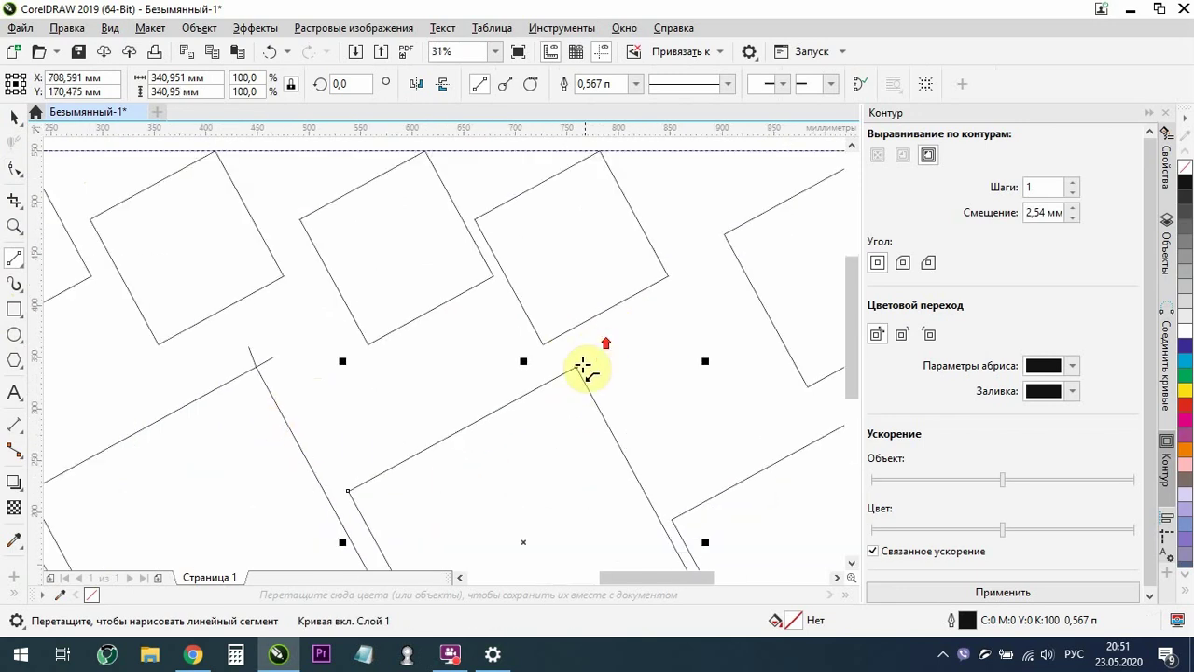
pyautogui.moveTo(582, 366)
pyautogui.mouseDown()
pyautogui.moveTo(567, 354)
pyautogui.moveTo(598, 351)
pyautogui.mouseUp()
pyautogui.scroll(-2, 426, 399)
pyautogui.scroll(2, 546, 405)
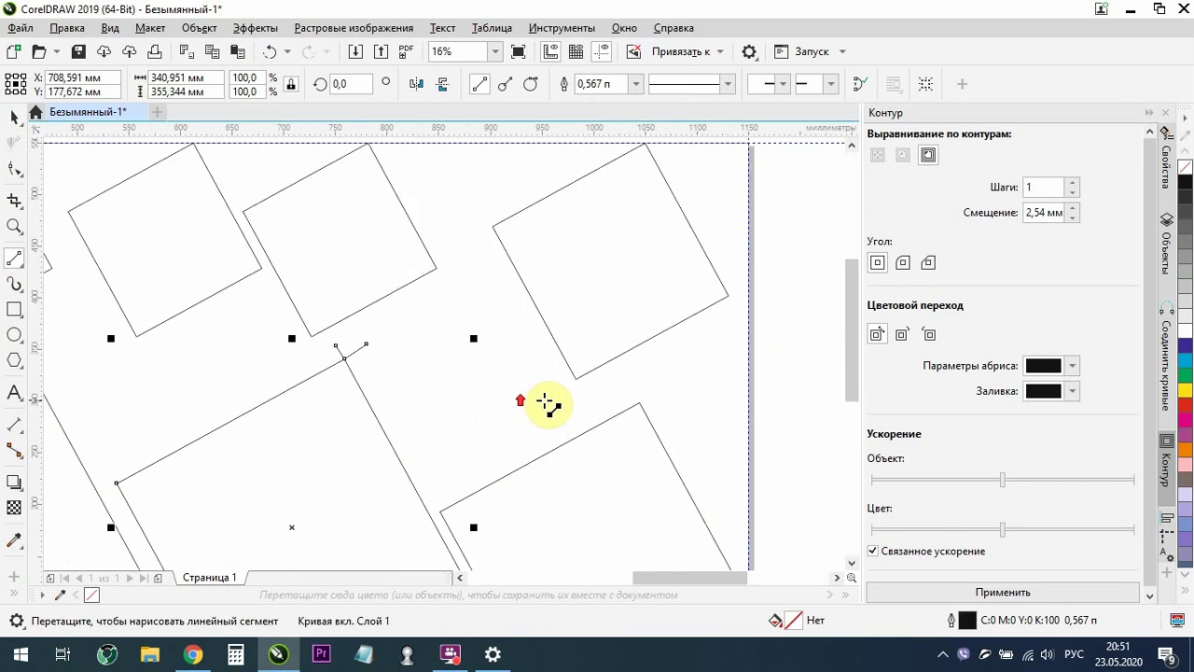
pyautogui.moveTo(647, 401)
pyautogui.mouseDown()
pyautogui.moveTo(644, 420)
pyautogui.moveTo(627, 385)
pyautogui.mouseUp()
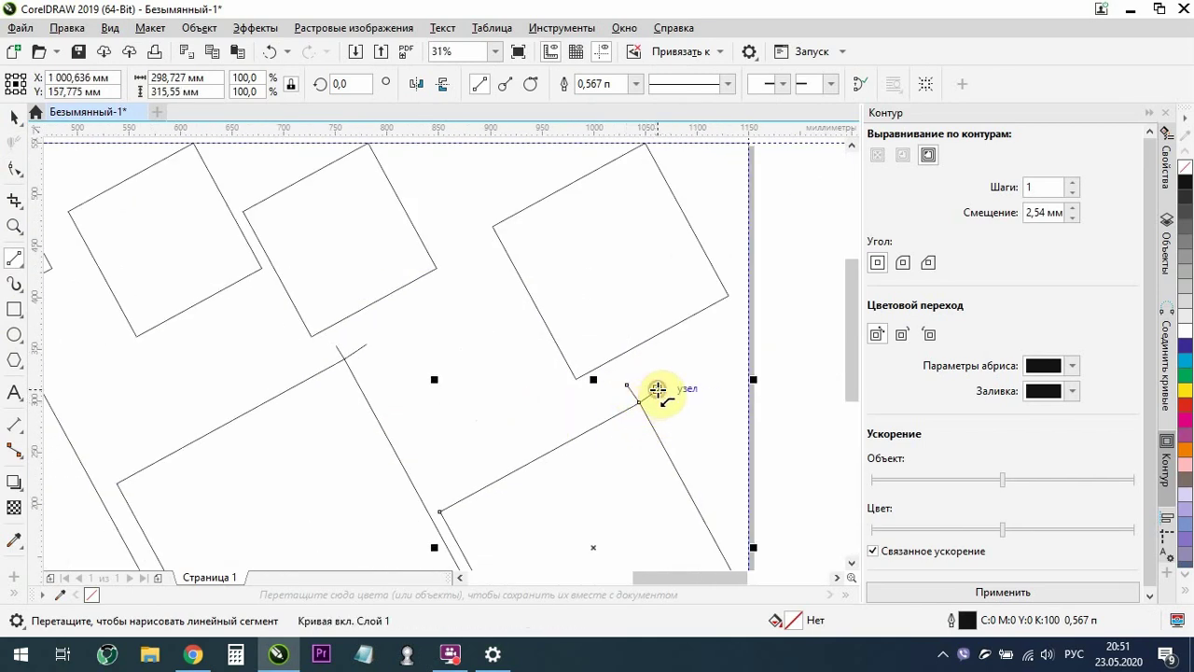
pyautogui.click(658, 389)
# Test the break at the rightmost lower square's top corner by moving its end node away and back
pyautogui.click(14, 167)
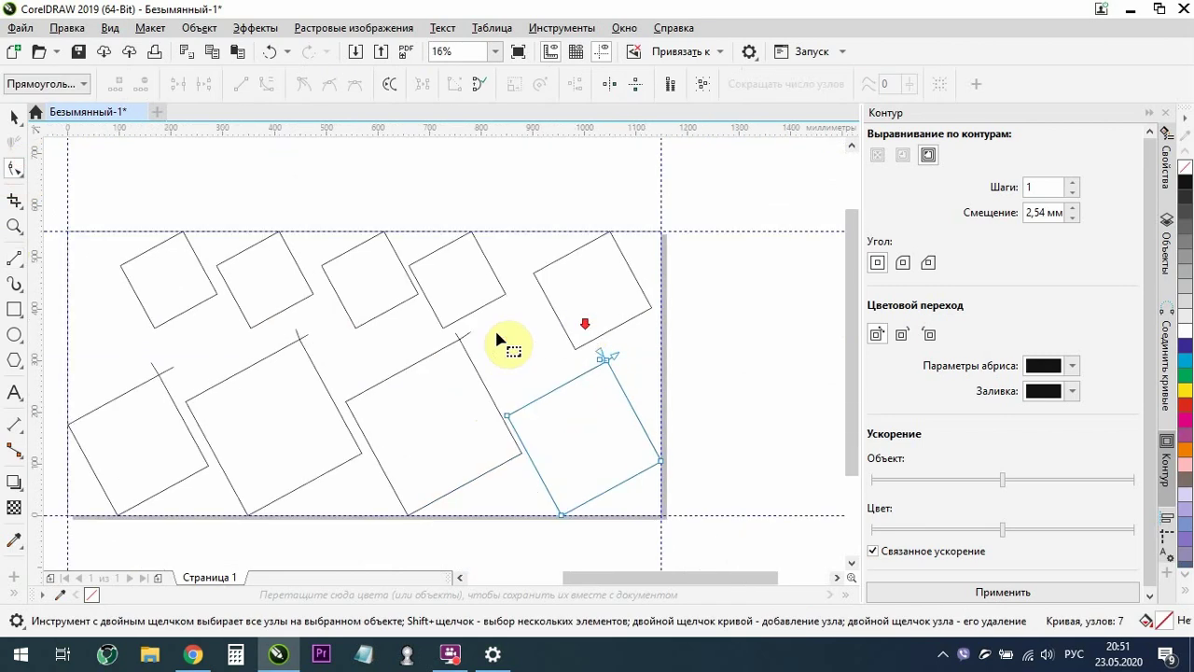
pyautogui.scroll(-2, 522, 340)
pyautogui.scroll(6, 588, 364)
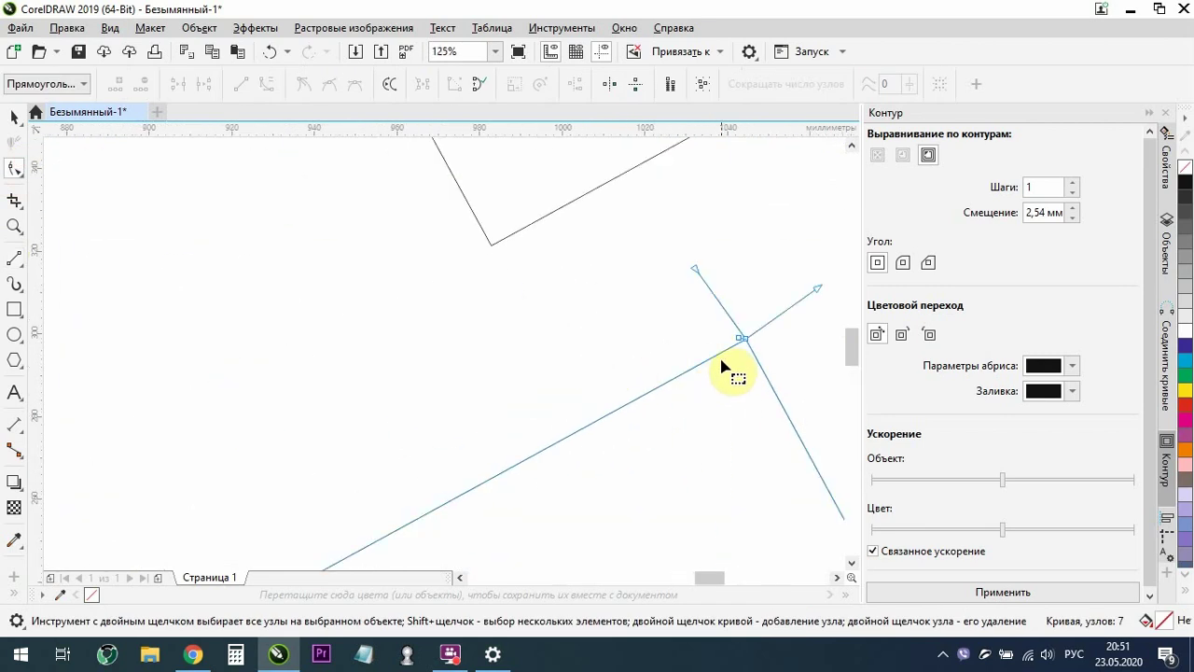
pyautogui.moveTo(744, 347)
pyautogui.mouseDown()
pyautogui.moveTo(722, 389)
pyautogui.moveTo(755, 343)
pyautogui.moveTo(723, 337)
pyautogui.mouseUp()
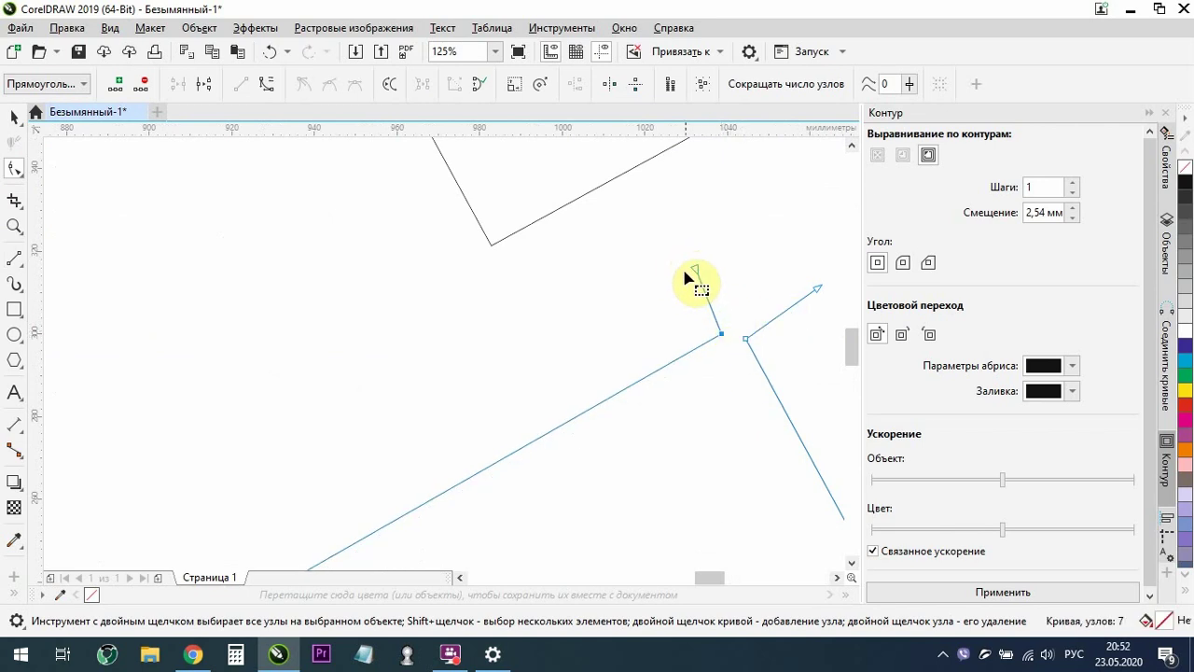
pyautogui.moveTo(721, 336); pyautogui.dragTo(742, 338)
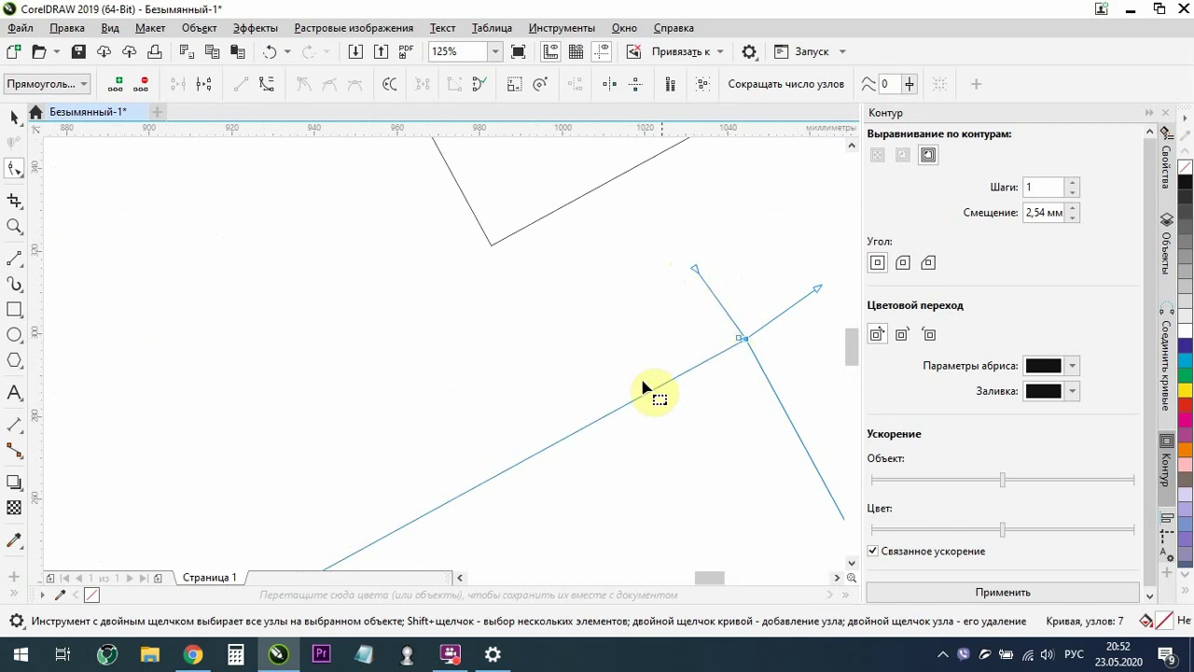
# Draw a B-spline curve bending around the left side of the rightmost lower square's top crossing and give it a red outline
pyautogui.click(13, 338)
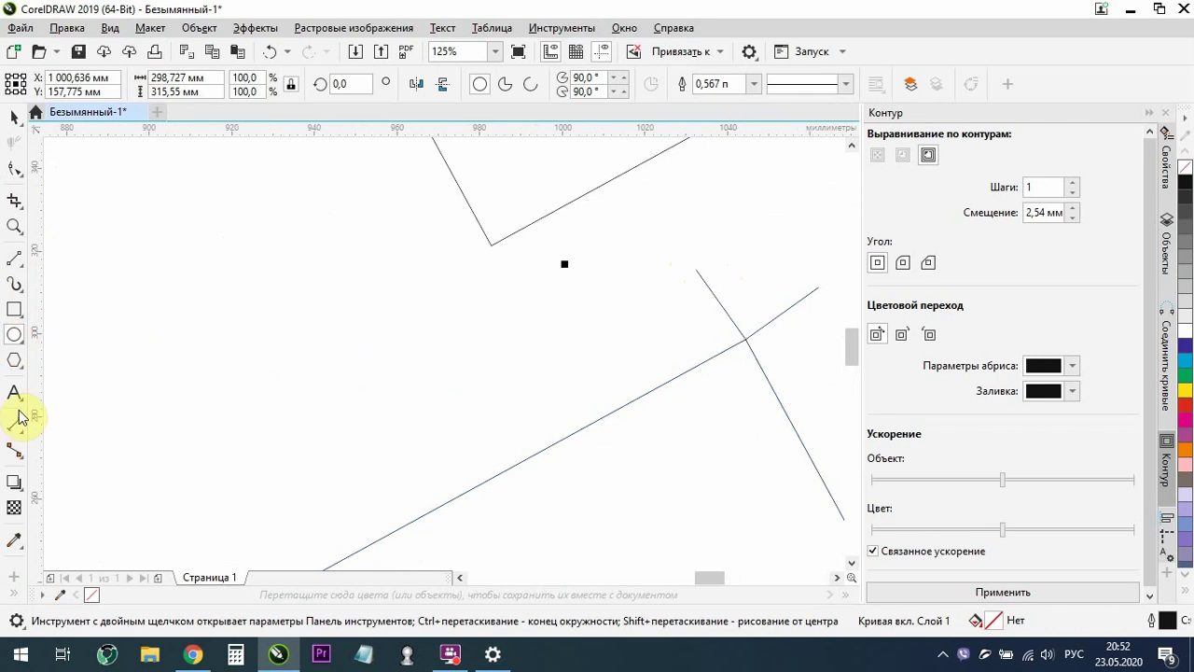
pyautogui.click(25, 271)
pyautogui.click(42, 336)
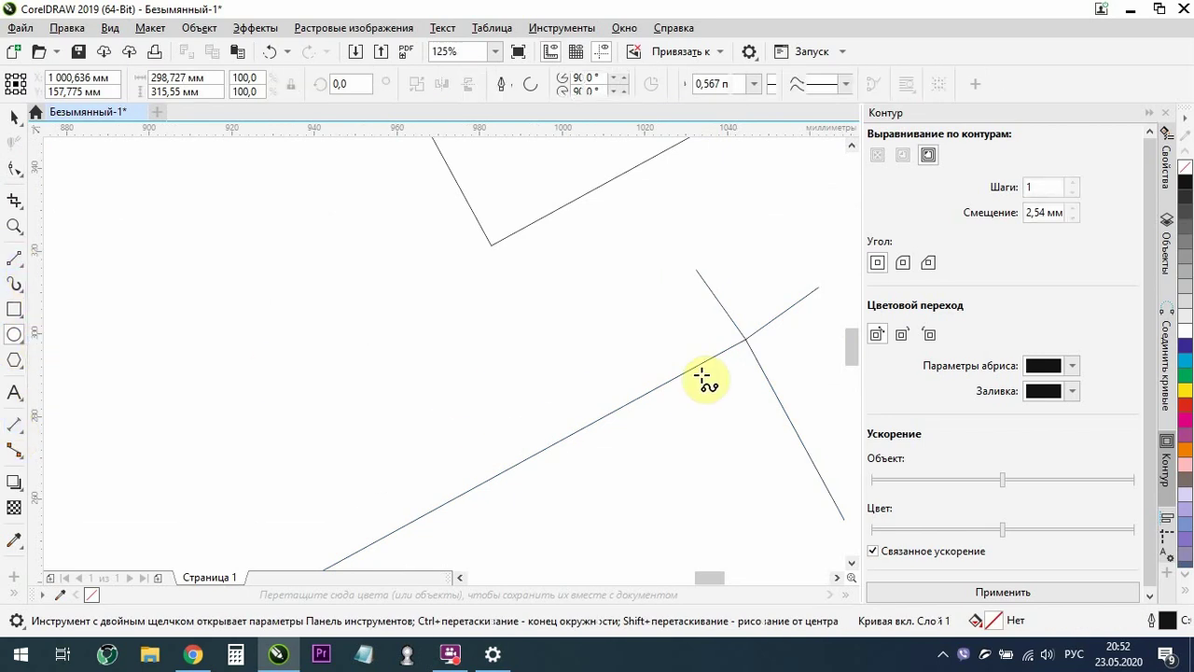
pyautogui.click(709, 289)
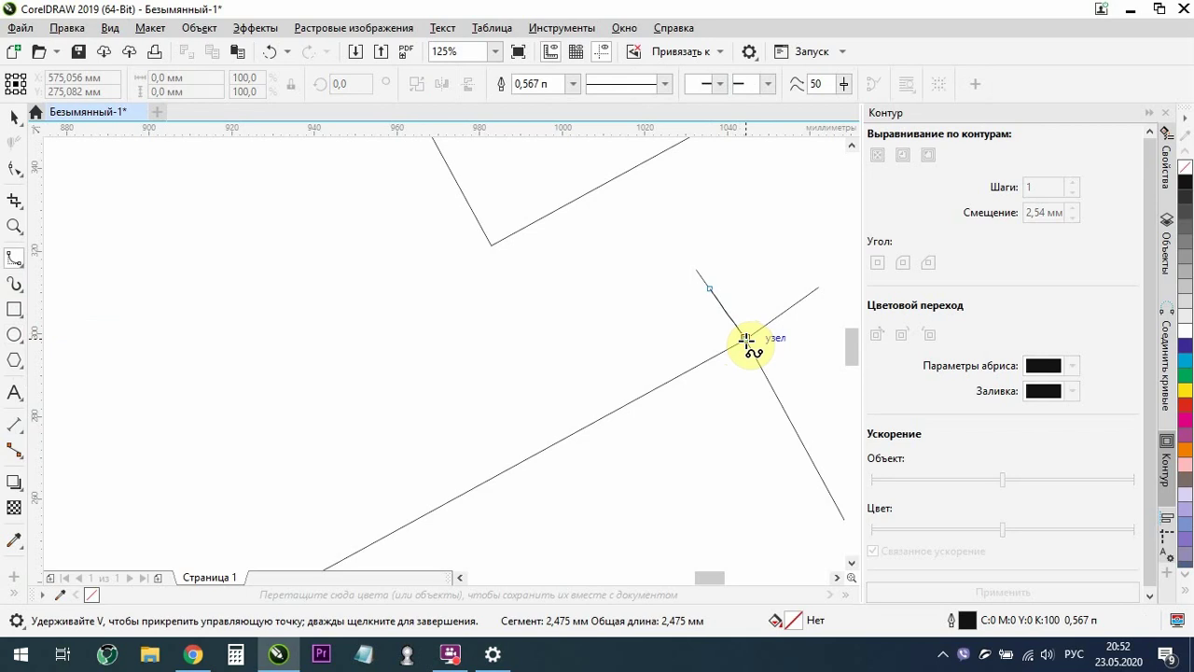
pyautogui.click(689, 370)
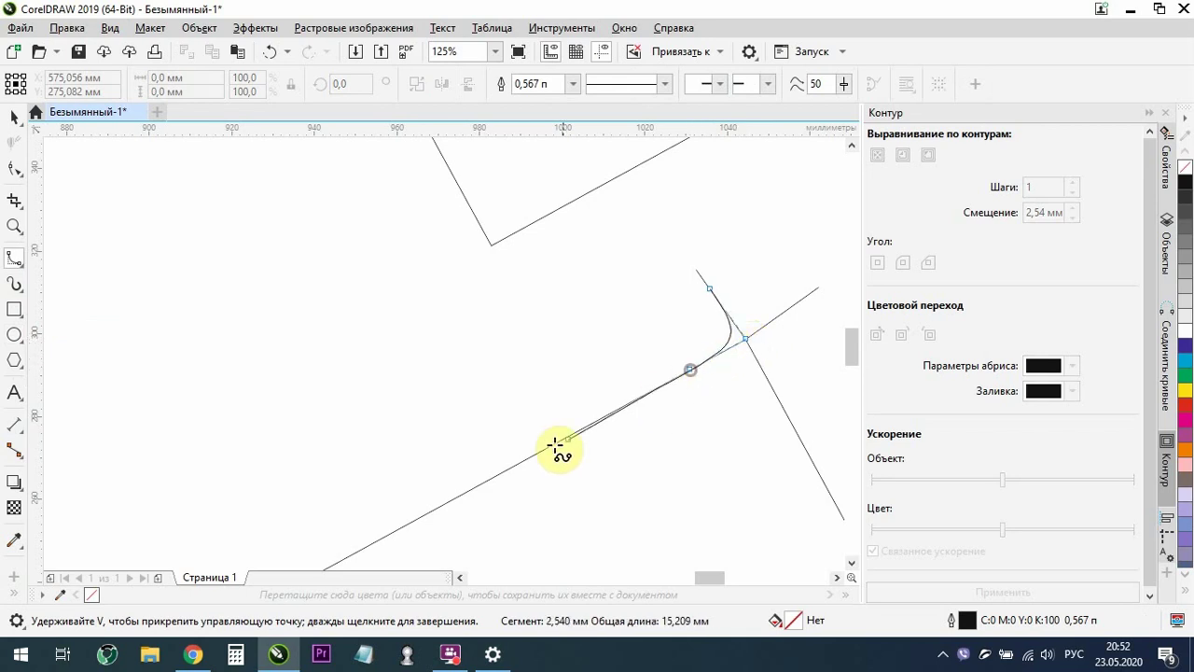
pyautogui.doubleClick(610, 409)
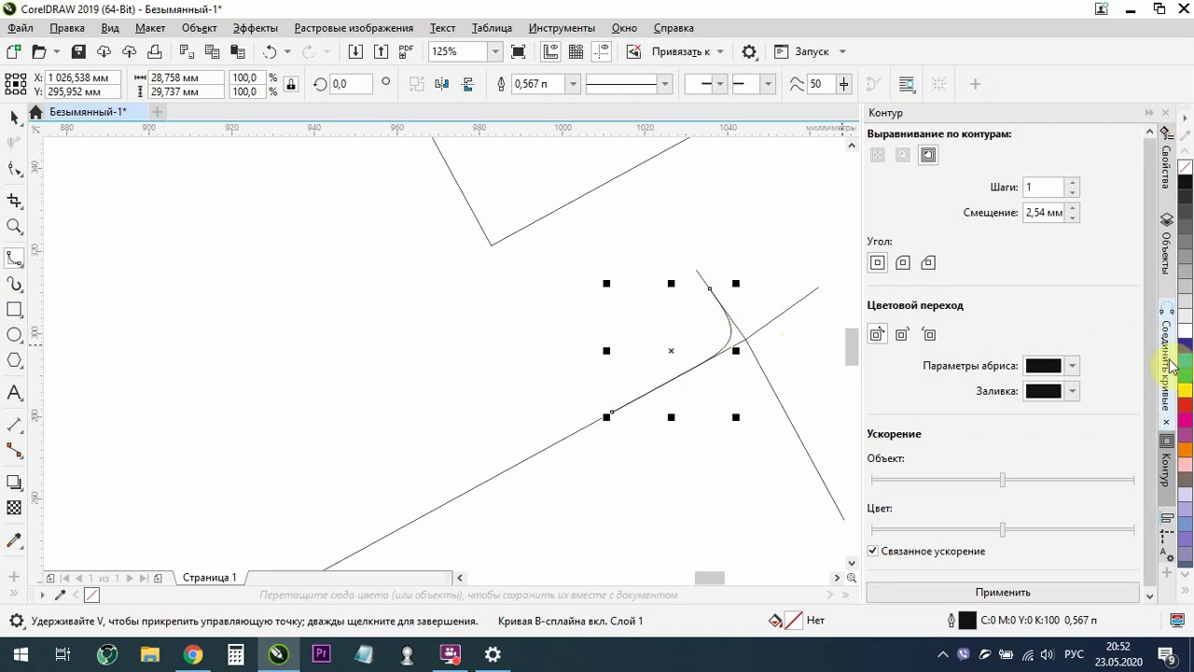
pyautogui.rightClick(1185, 404)
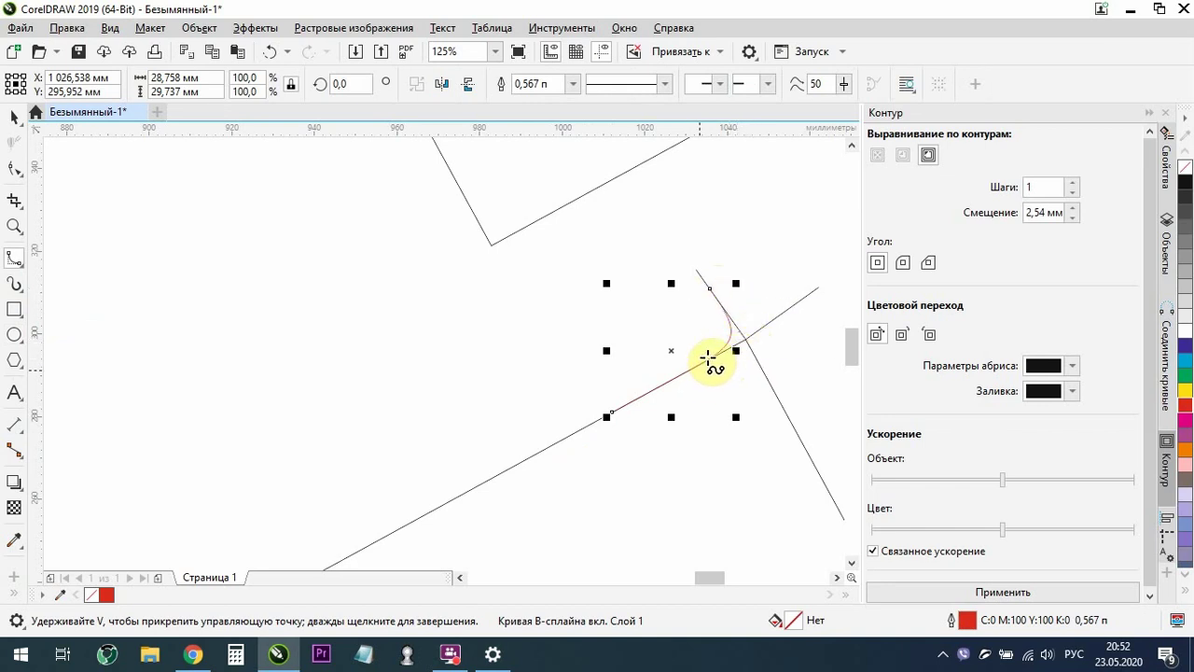
pyautogui.doubleClick(740, 330)
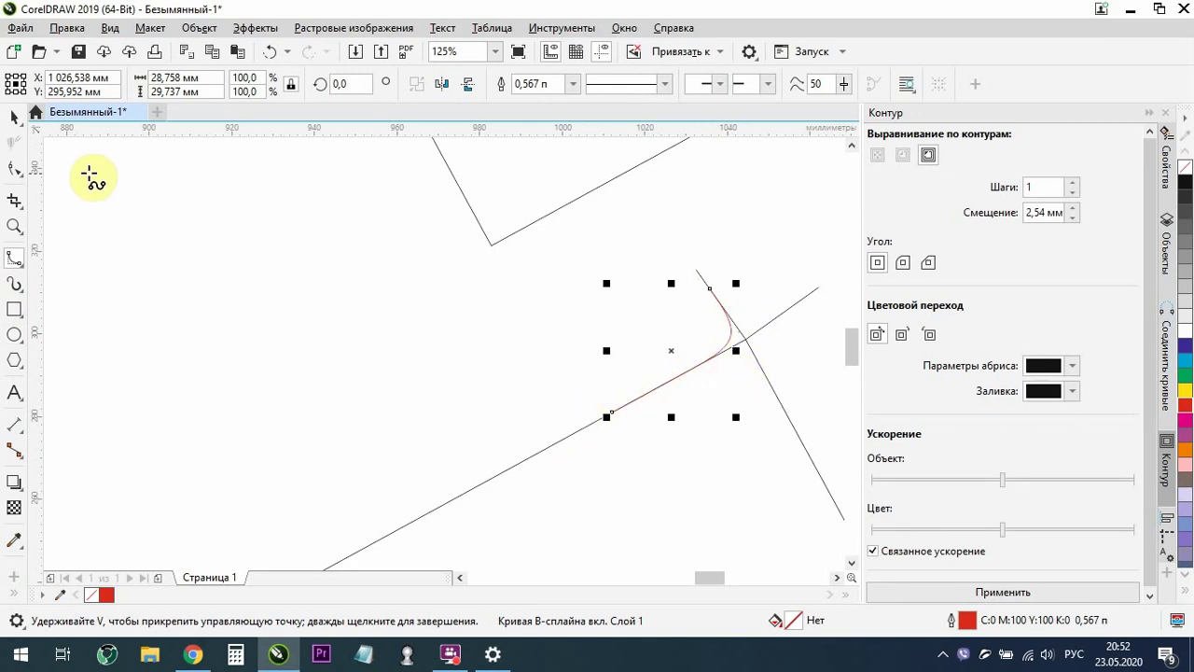
# Draw a second B-spline around the right side of the same crossing, from the square's right edge to its extension line, outlined in red
pyautogui.click(13, 118)
pyautogui.click(13, 264)
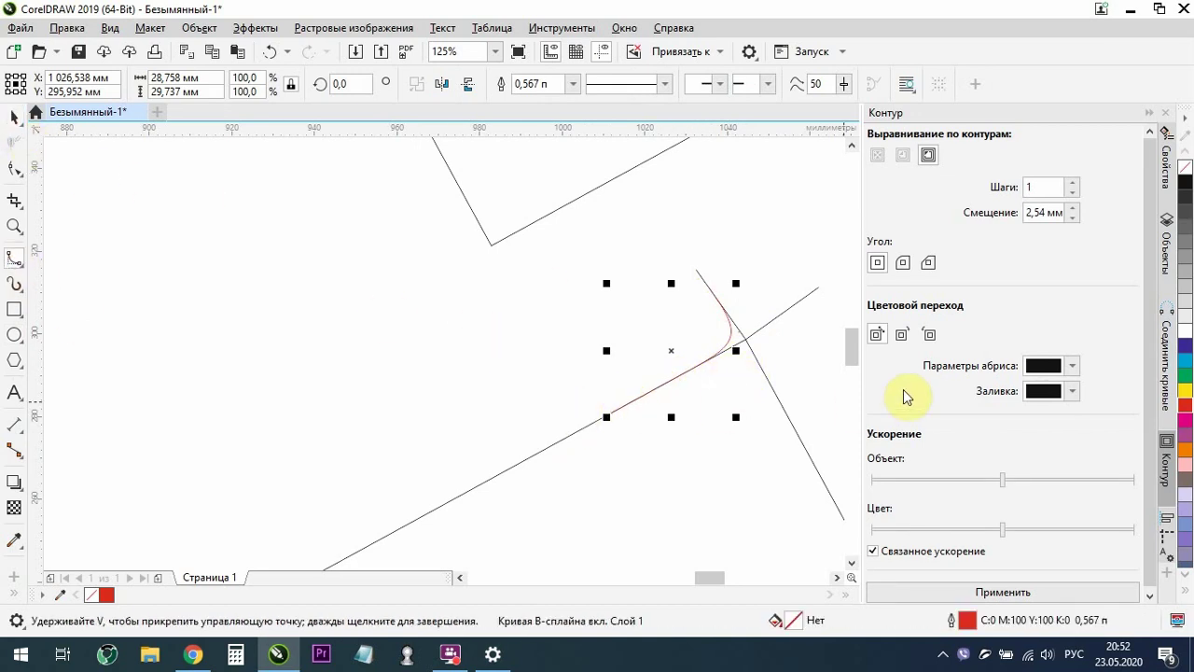
pyautogui.click(776, 397)
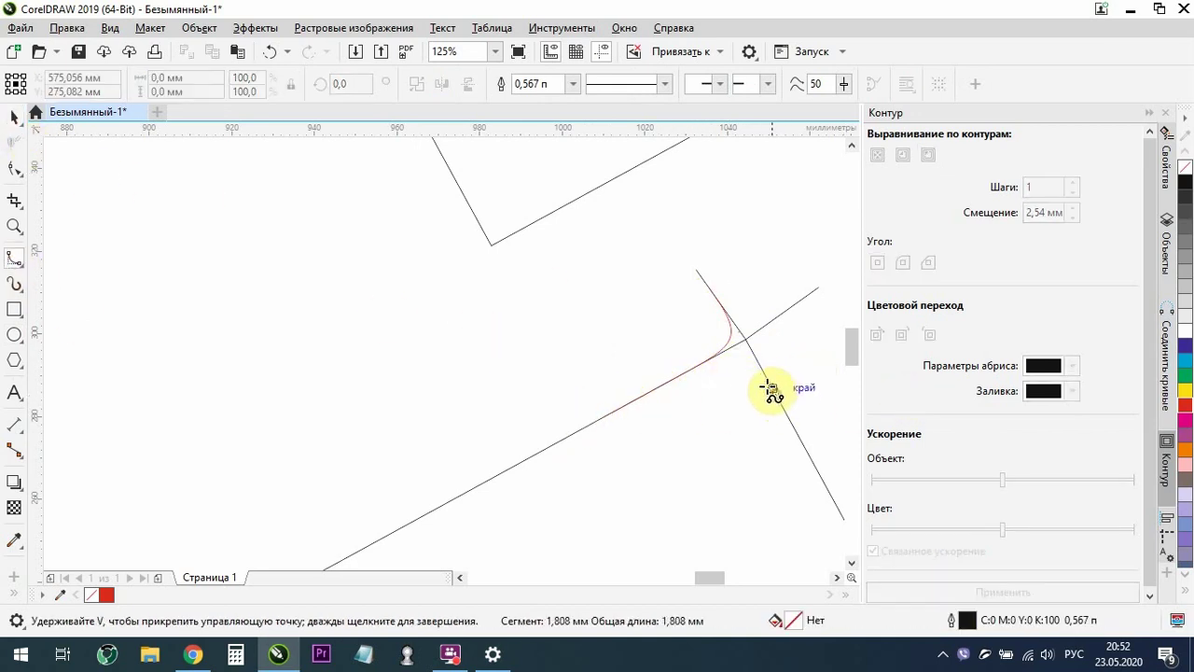
pyautogui.click(745, 338)
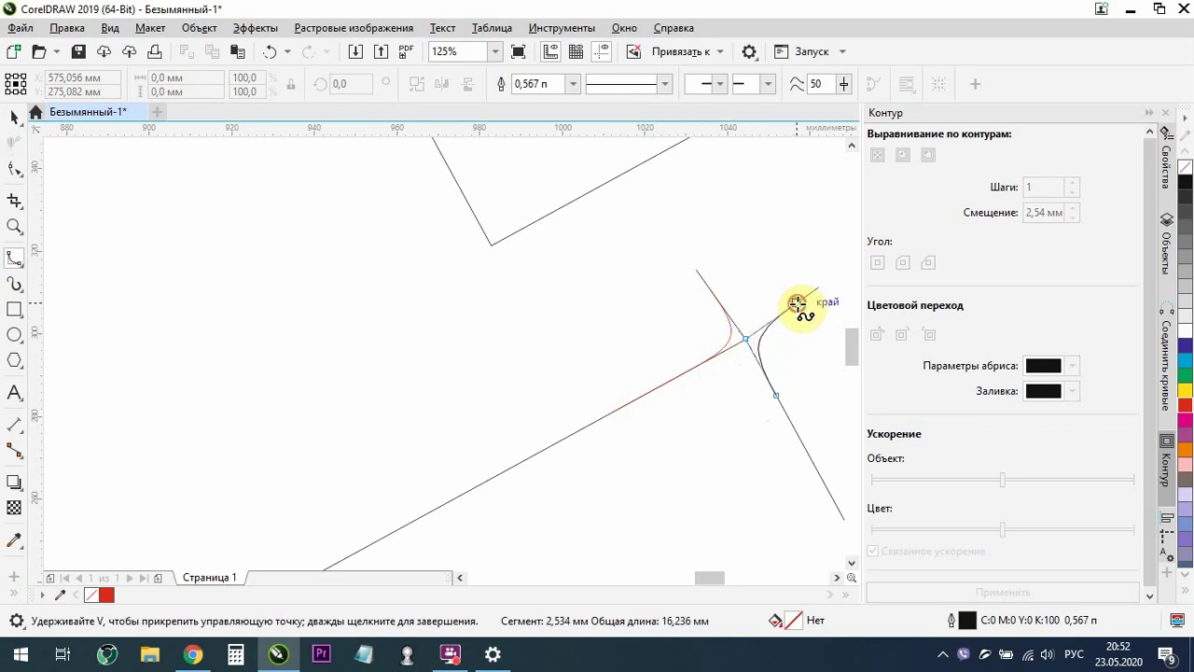
pyautogui.doubleClick(806, 293)
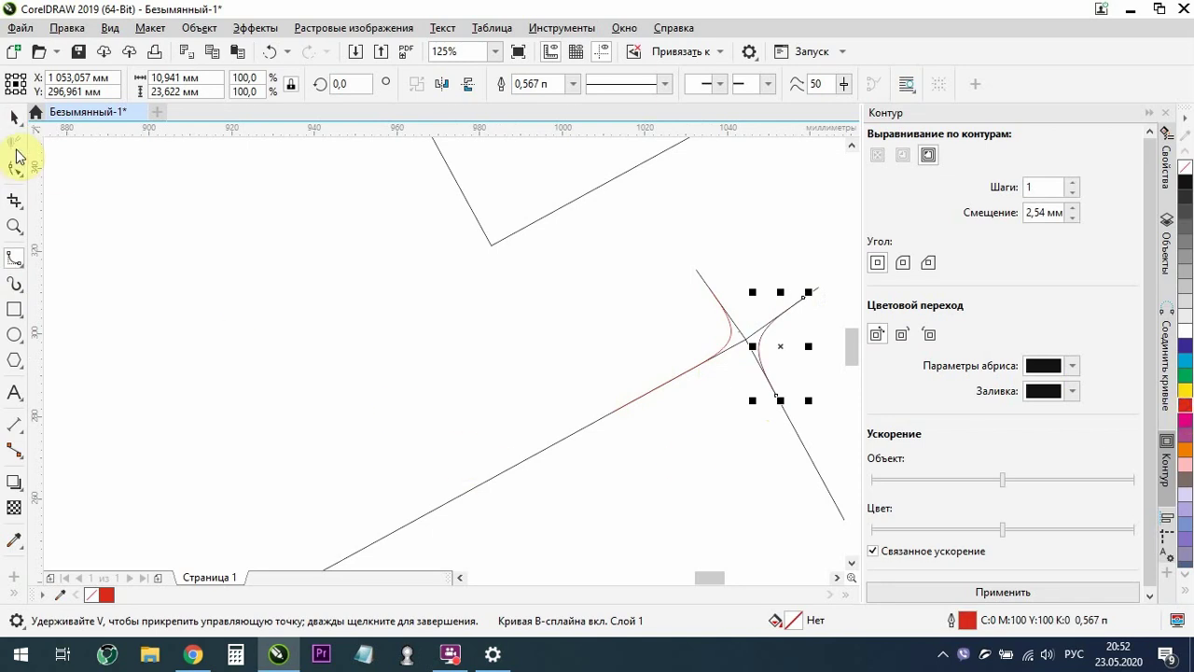
# Select the rightmost lower square and move the end nodes of its top extension lines to straighten the left one and shorten the right one
pyautogui.click(14, 118)
pyautogui.click(745, 348)
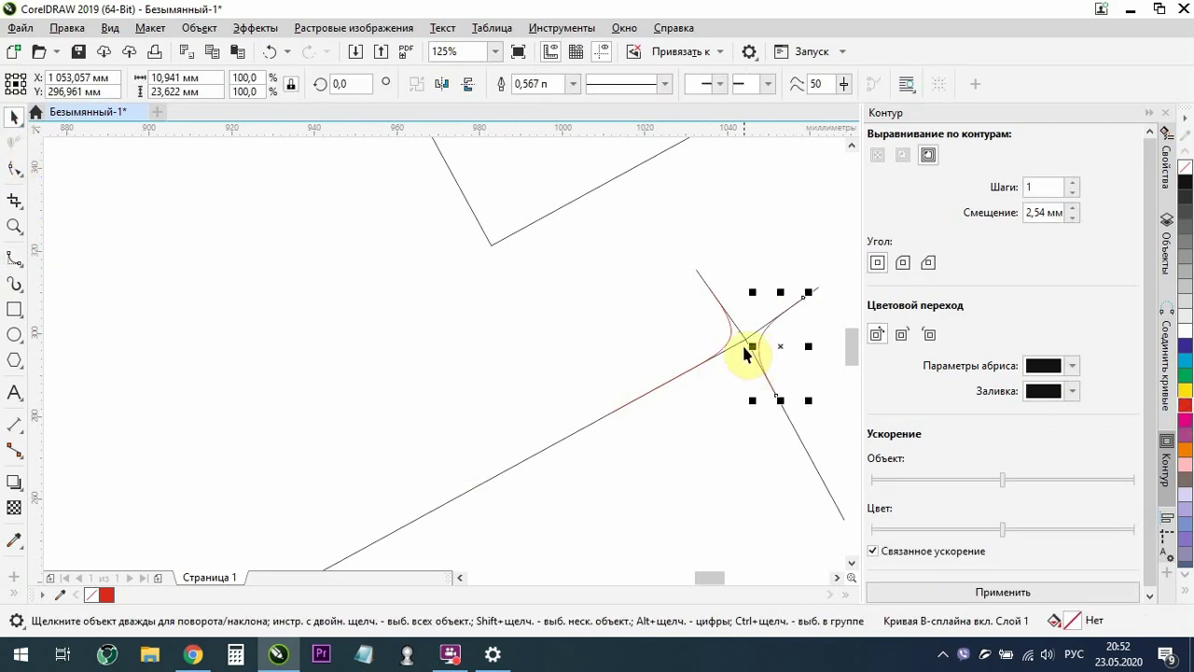
pyautogui.click(742, 345)
pyautogui.click(733, 350)
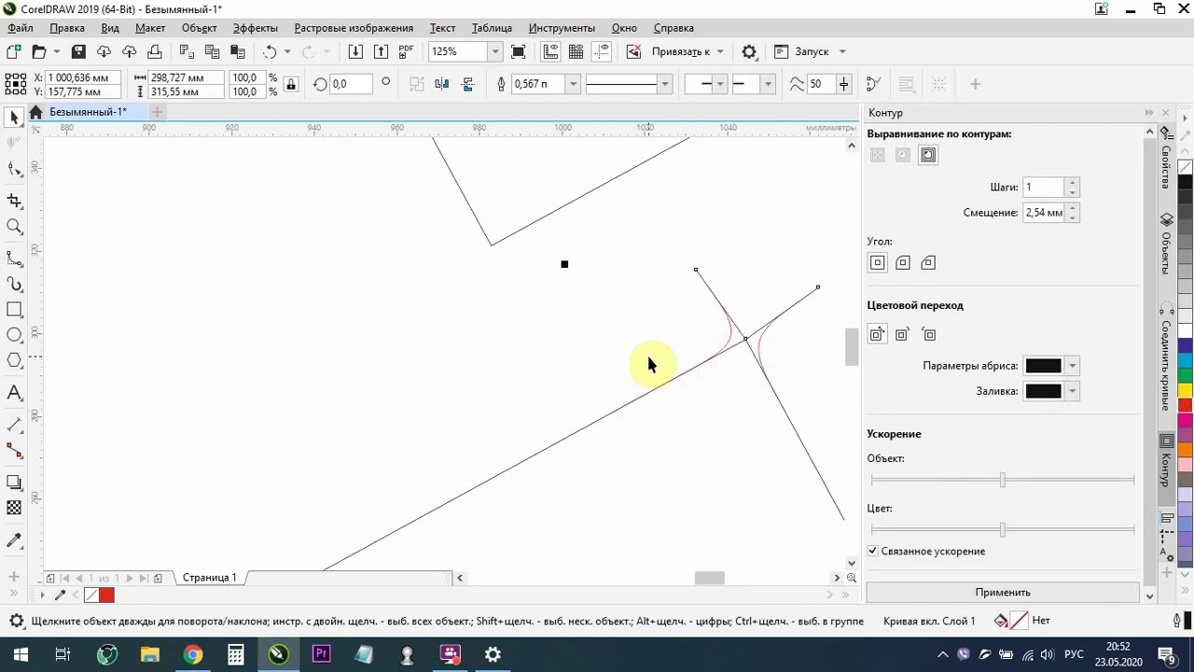
pyautogui.click(14, 168)
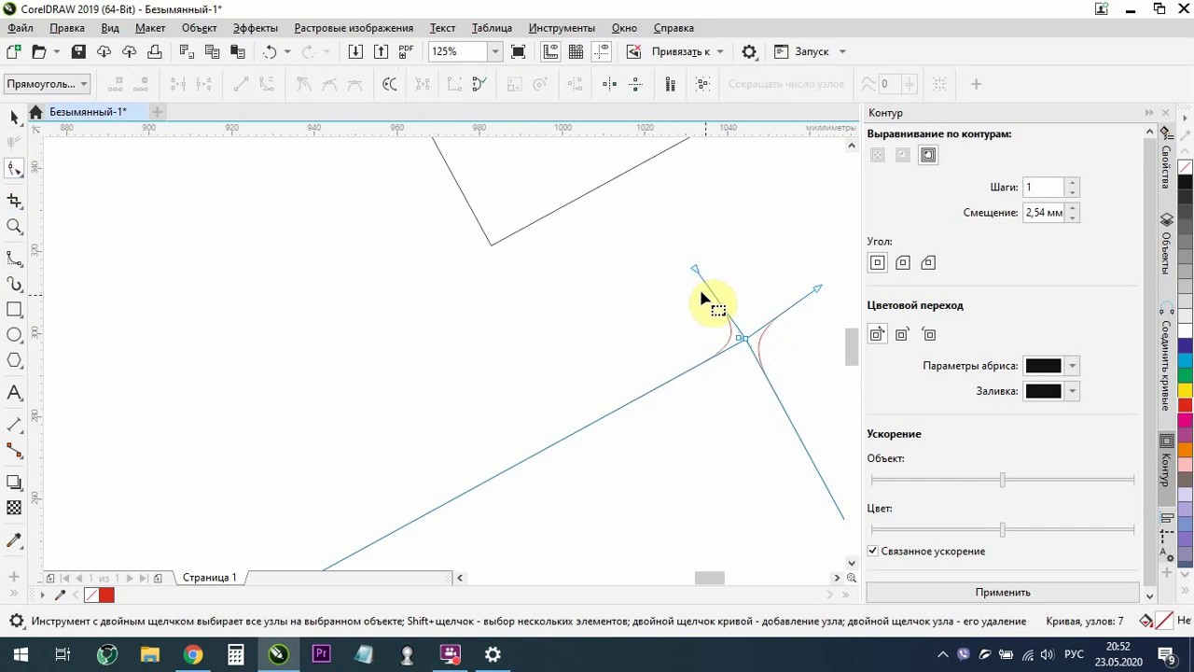
pyautogui.moveTo(695, 271); pyautogui.dragTo(690, 236)
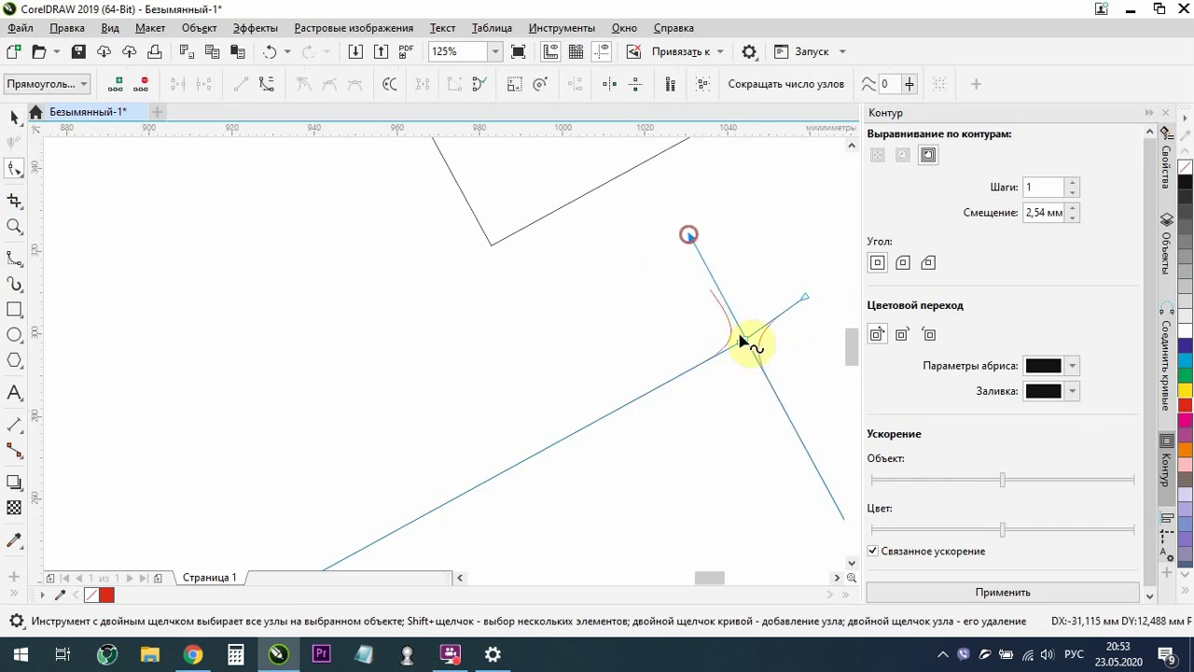
pyautogui.moveTo(745, 343)
pyautogui.mouseDown()
pyautogui.moveTo(727, 404)
pyautogui.moveTo(765, 405)
pyautogui.moveTo(808, 307)
pyautogui.moveTo(742, 342)
pyautogui.mouseUp()
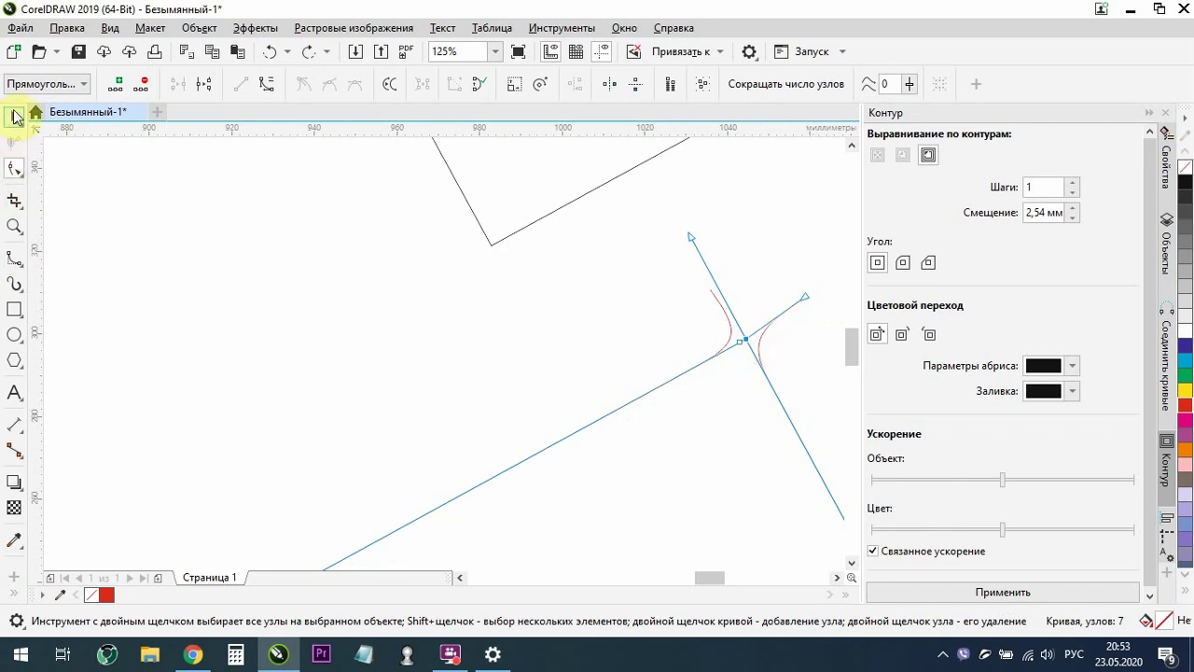
# Delete the two red B-spline curves beside the rightmost lower square's top corner
pyautogui.click(15, 116)
pyautogui.click(777, 402)
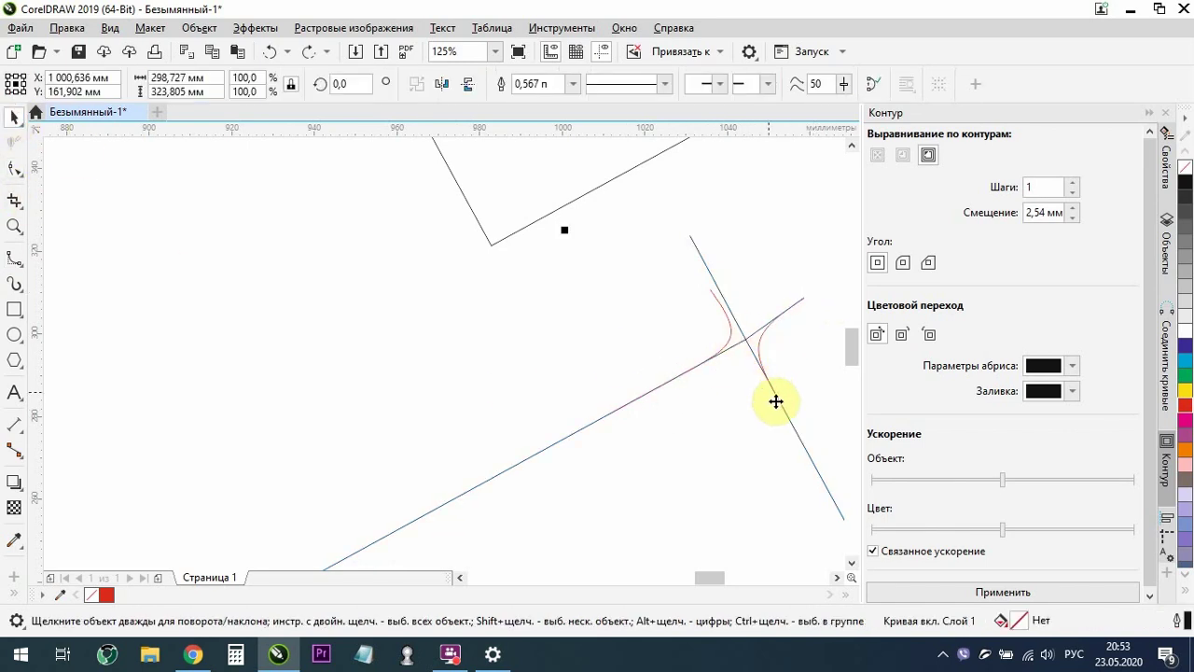
pyautogui.click(759, 344)
pyautogui.click(733, 355)
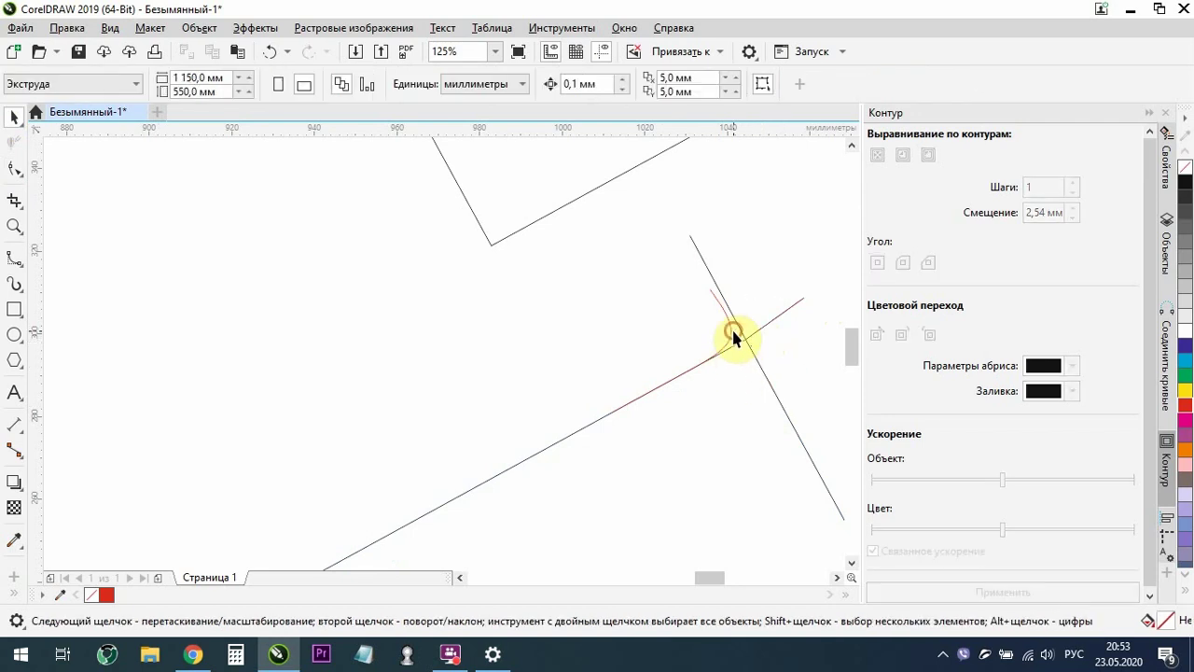
pyautogui.click(733, 336)
pyautogui.press('Delete')
# Adjust the third lower-row square's top extension lines, lengthening the left one in line with its edge and shortening the right one
pyautogui.scroll(-5, 600, 405)
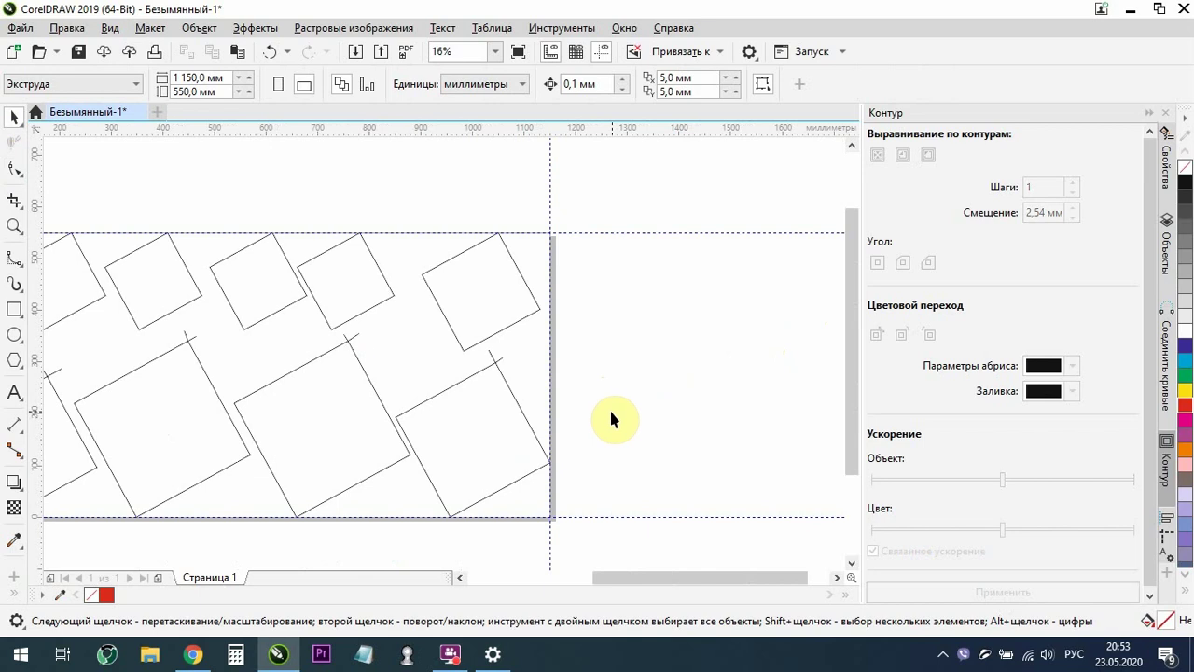
pyautogui.scroll(-2, 614, 405)
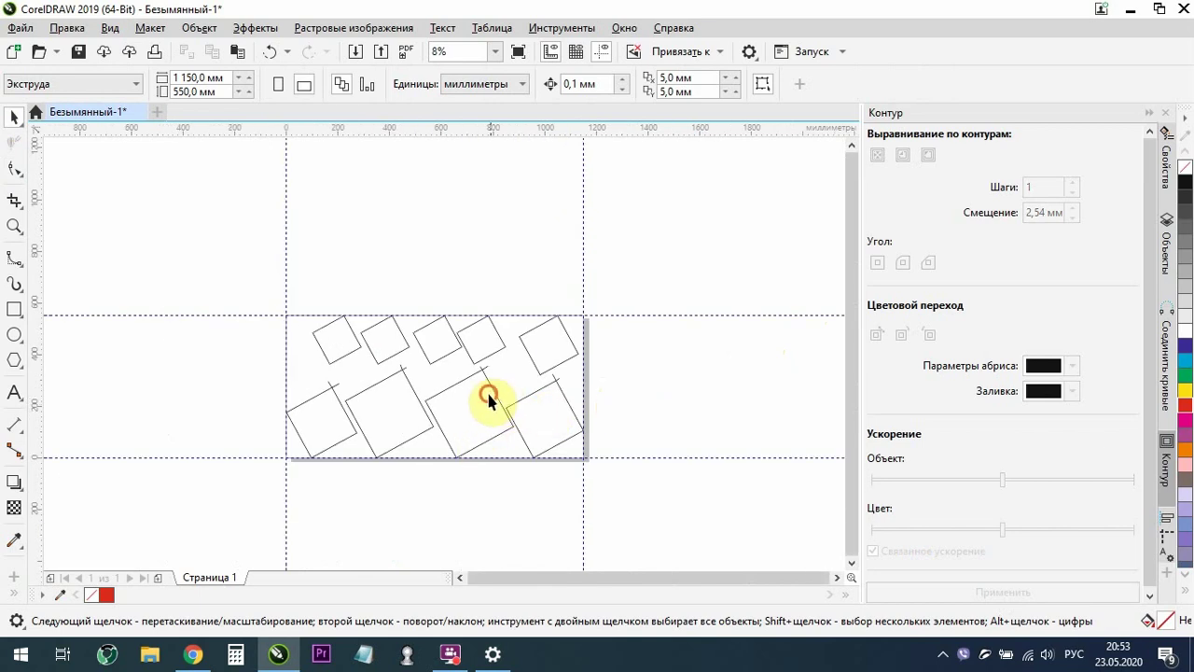
pyautogui.click(456, 434)
pyautogui.moveTo(454, 423); pyautogui.dragTo(458, 422)
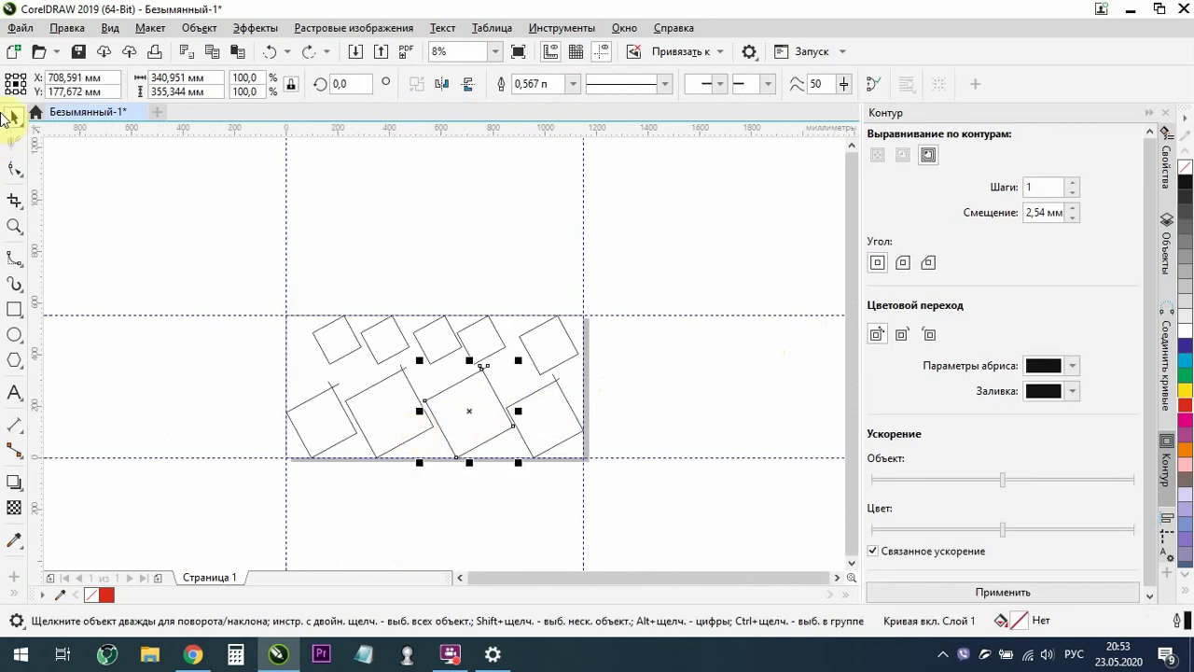
pyautogui.click(11, 168)
pyautogui.scroll(5, 467, 387)
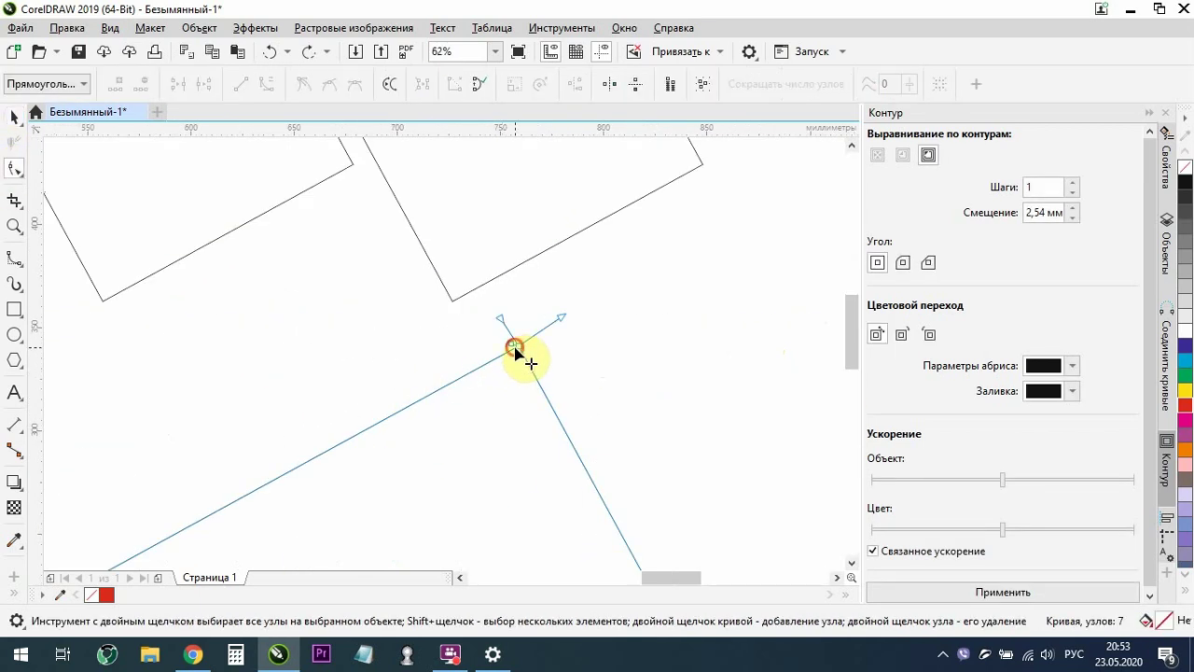
pyautogui.moveTo(522, 349); pyautogui.dragTo(499, 401)
pyautogui.hotkey('ctrl', 'z')
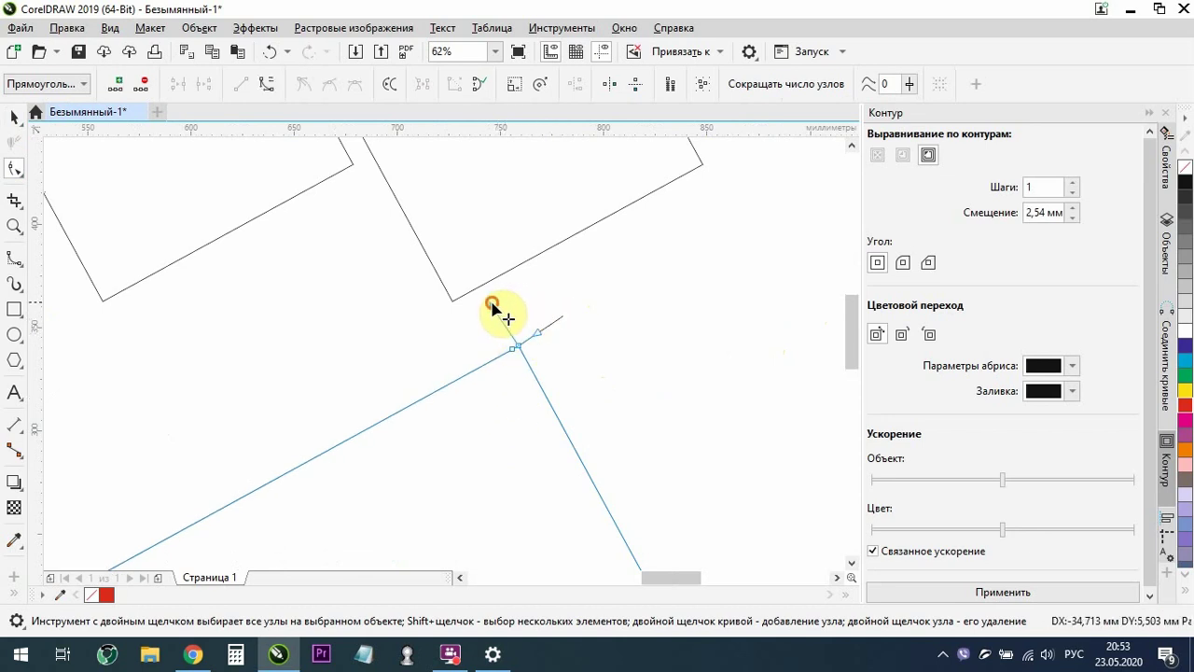
# Reposition the end nodes of the second lower-row square's top extension lines so the left one follows the edge and the right one is shorter
pyautogui.scroll(-3, 761, 322)
pyautogui.scroll(5, 547, 369)
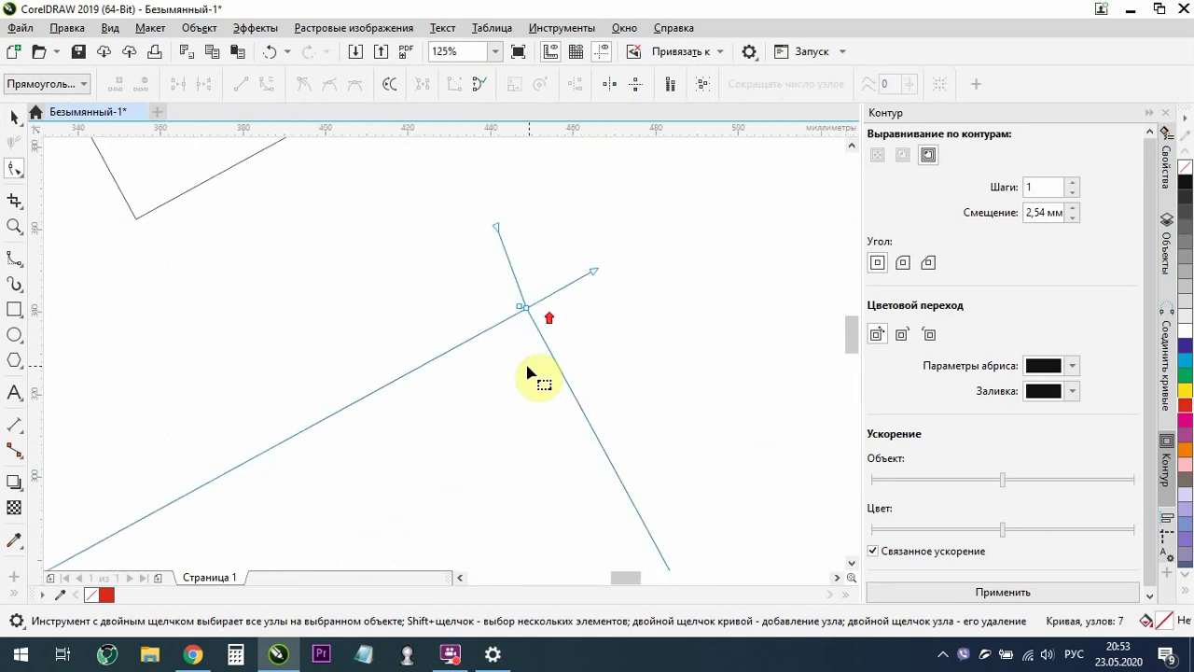
pyautogui.moveTo(525, 309); pyautogui.dragTo(485, 238)
pyautogui.scroll(-2, 525, 329)
pyautogui.scroll(-1, 425, 334)
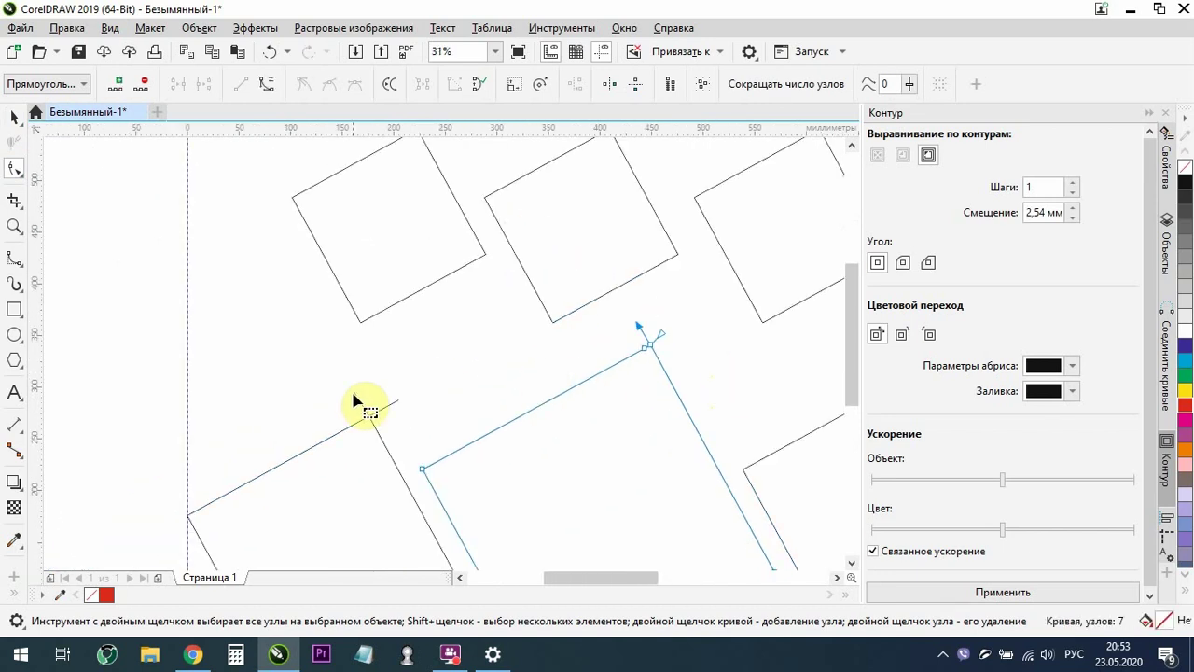
# Reposition the end nodes of the leftmost lower square's two top extension lines, leaving the right one shorter, and deselect the shape
pyautogui.scroll(1, 367, 448)
pyautogui.click(381, 393)
pyautogui.moveTo(377, 390)
pyautogui.mouseDown()
pyautogui.moveTo(381, 427)
pyautogui.moveTo(373, 395)
pyautogui.mouseUp()
pyautogui.moveTo(352, 341)
pyautogui.mouseDown()
pyautogui.moveTo(417, 369)
pyautogui.moveTo(333, 342)
pyautogui.moveTo(340, 334)
pyautogui.mouseUp()
pyautogui.click(11, 118)
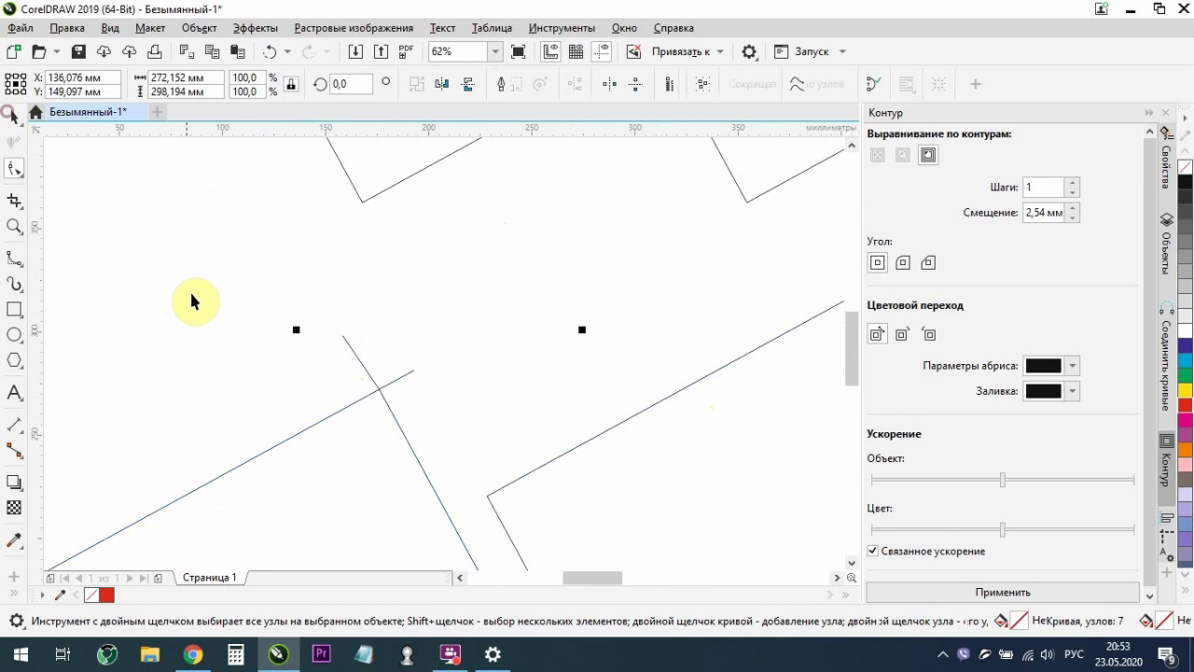
pyautogui.click(192, 293)
pyautogui.scroll(-5, 283, 333)
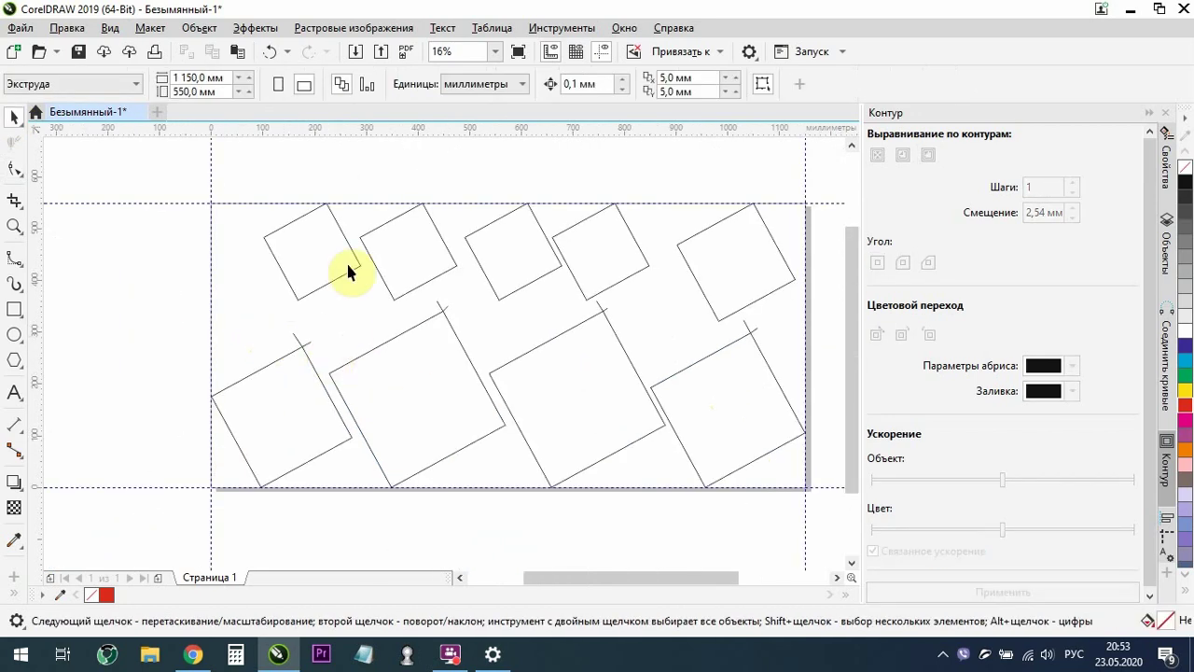
pyautogui.click(338, 256)
pyautogui.click(295, 387)
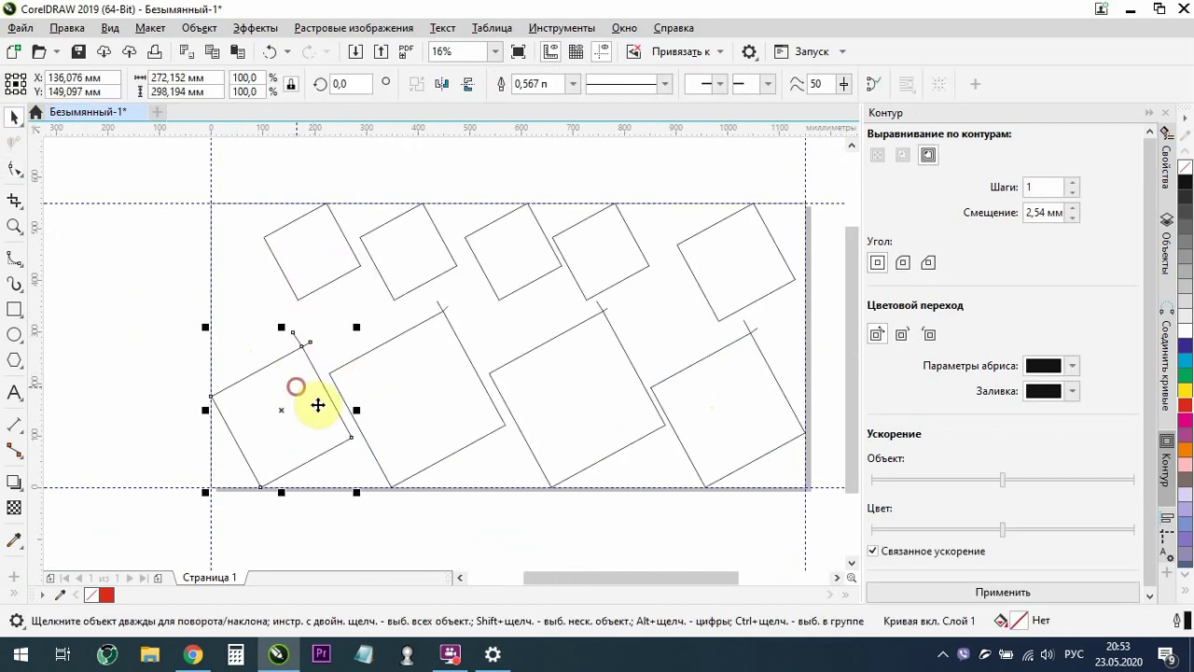
pyautogui.click(26, 177)
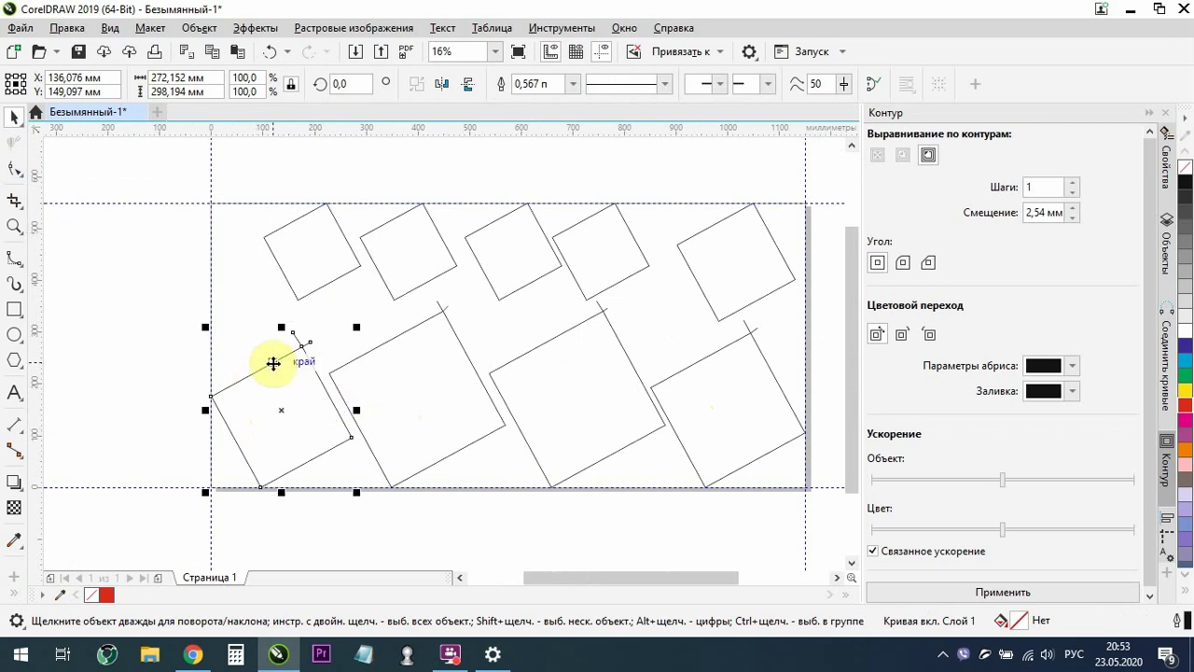
# Draw a practice square about 139 mm wide in the empty area left of the page and convert it to curves
pyautogui.click(16, 311)
pyautogui.moveTo(184, 326); pyautogui.dragTo(155, 306)
pyautogui.click(15, 167)
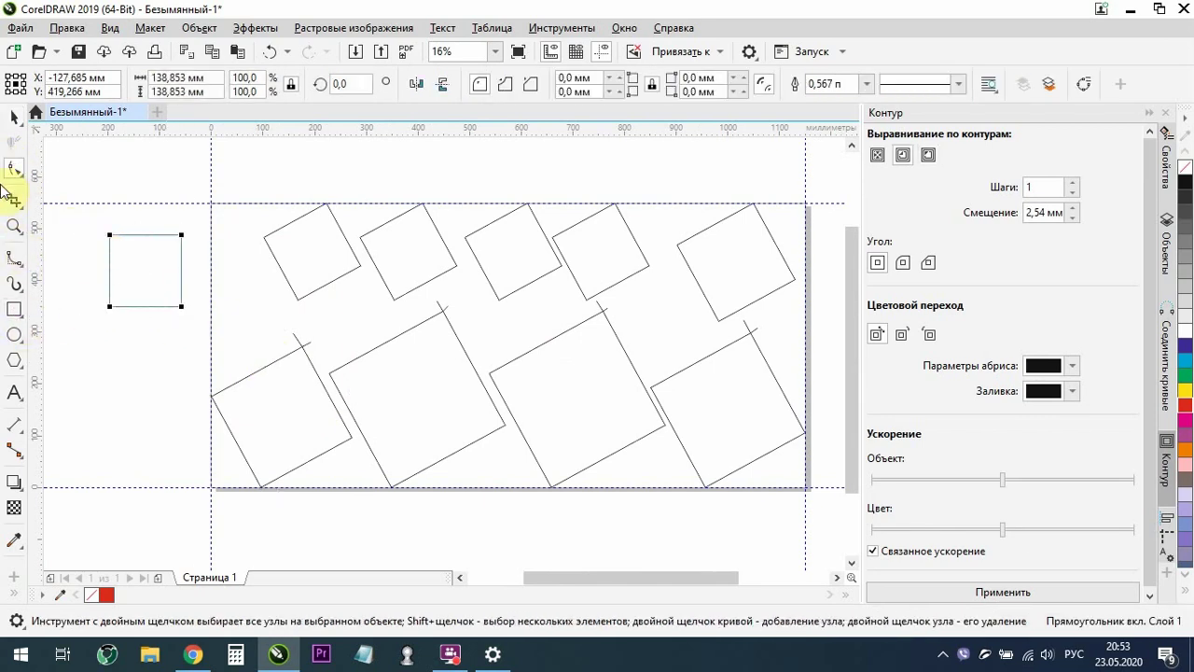
pyautogui.hotkey('ctrl', 'q')
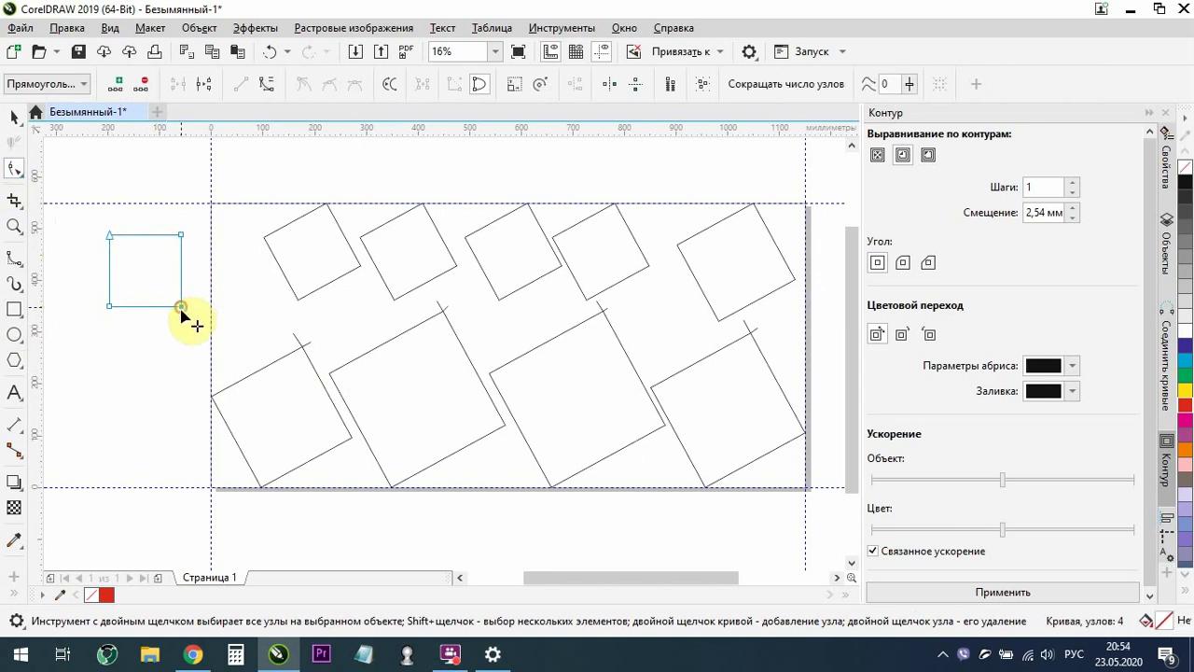
# Break the curve at the practice square's bottom-right corner node
pyautogui.scroll(2, 194, 300)
pyautogui.scroll(-2, 336, 340)
pyautogui.scroll(2, 346, 346)
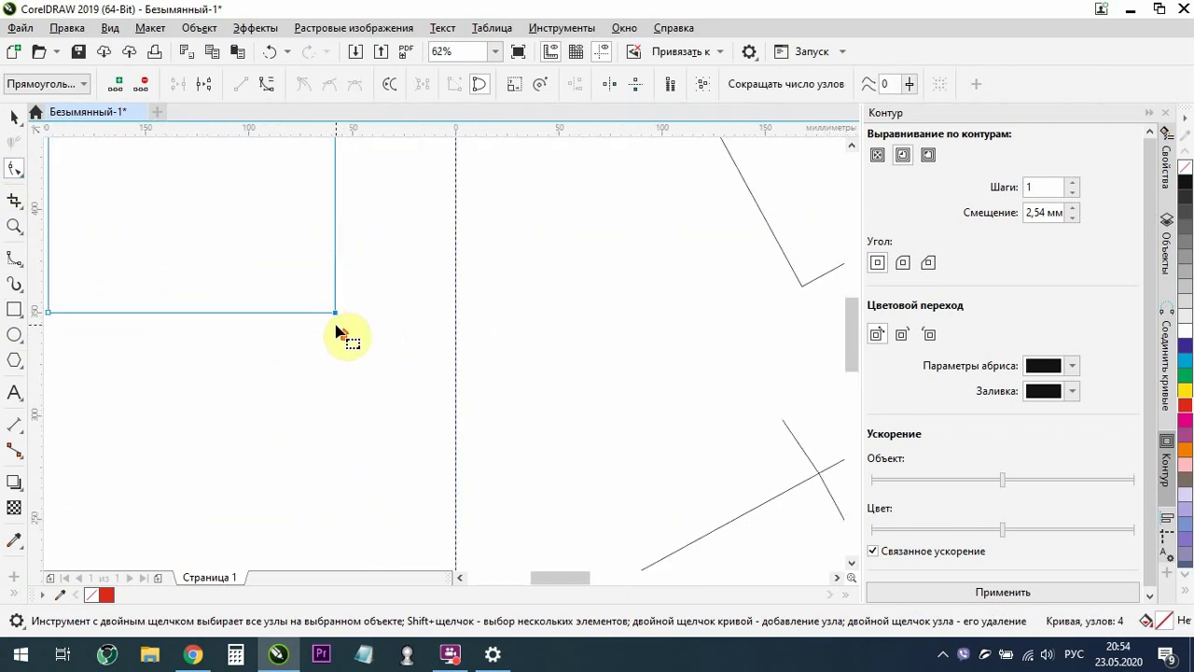
pyautogui.doubleClick(338, 308)
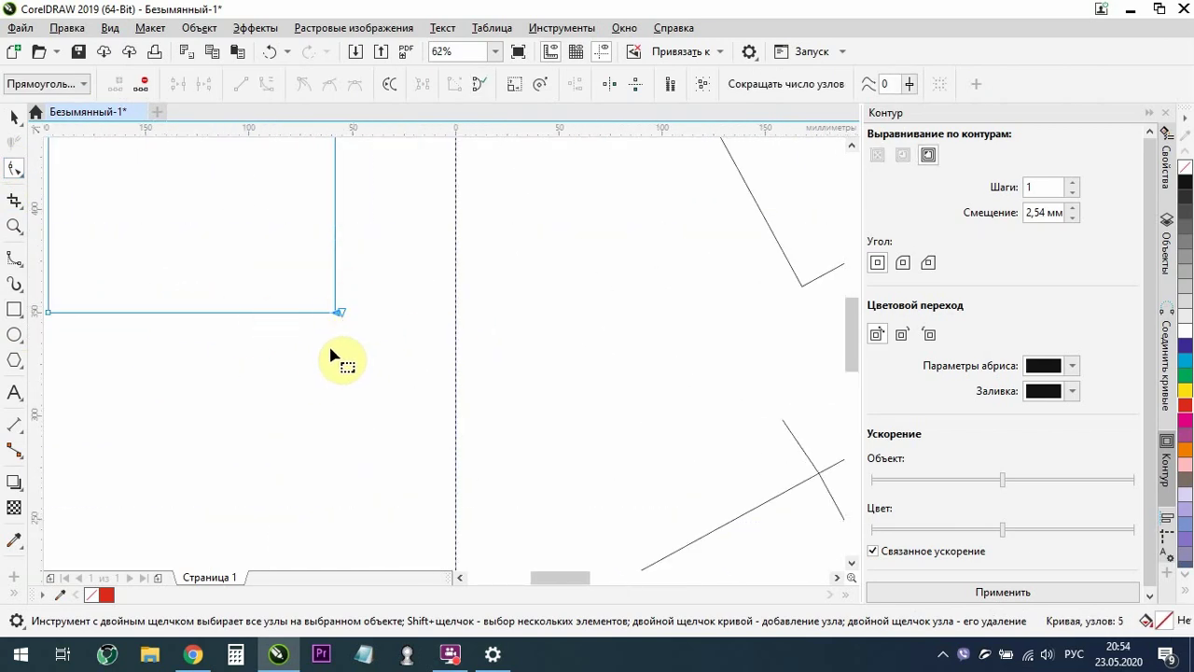
pyautogui.click(81, 399)
# Draw two short two-point lines from the practice square's broken corner, one outward to the right and one downward
pyautogui.click(13, 117)
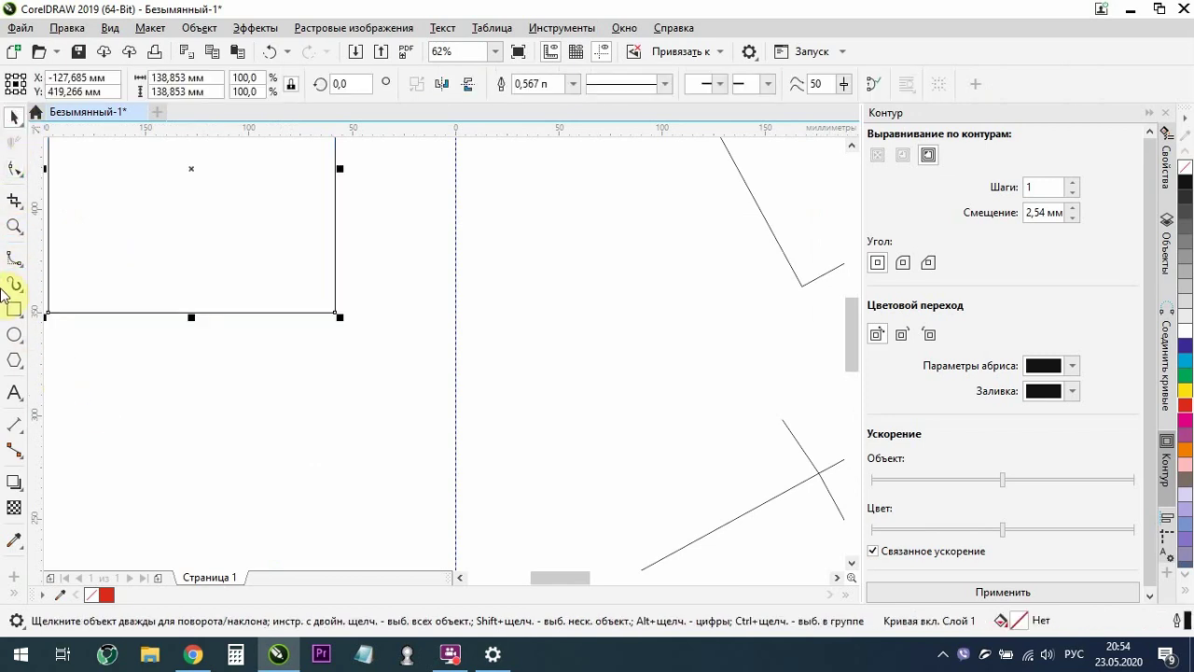
pyautogui.click(12, 261)
pyautogui.click(19, 265)
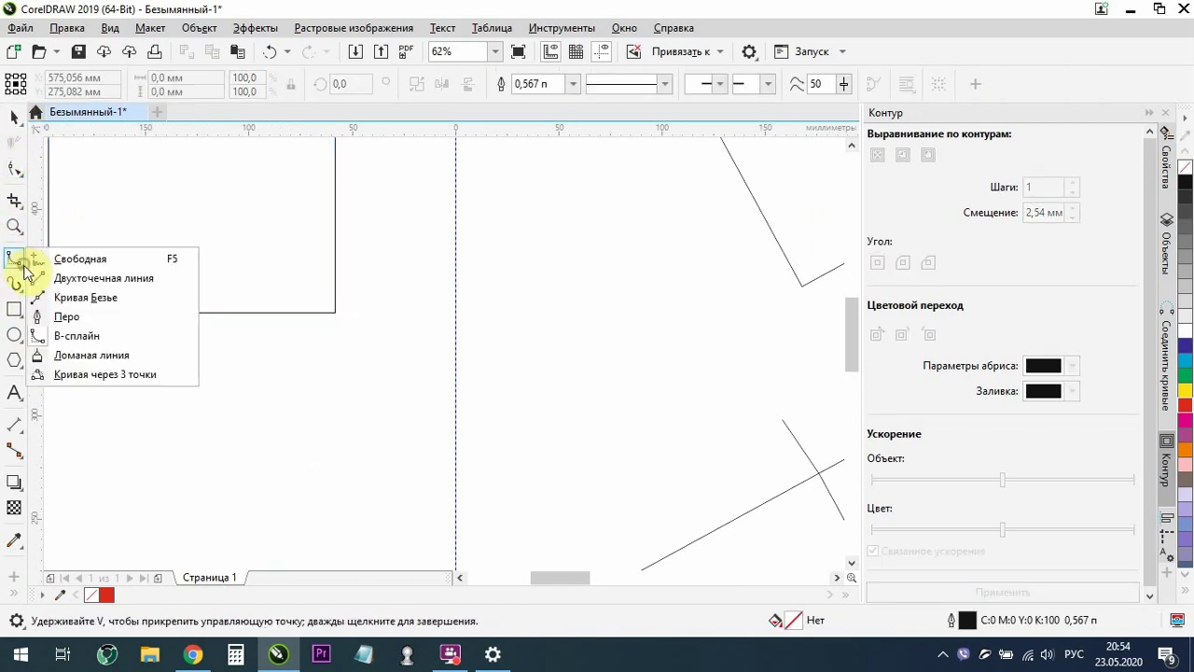
pyautogui.click(93, 274)
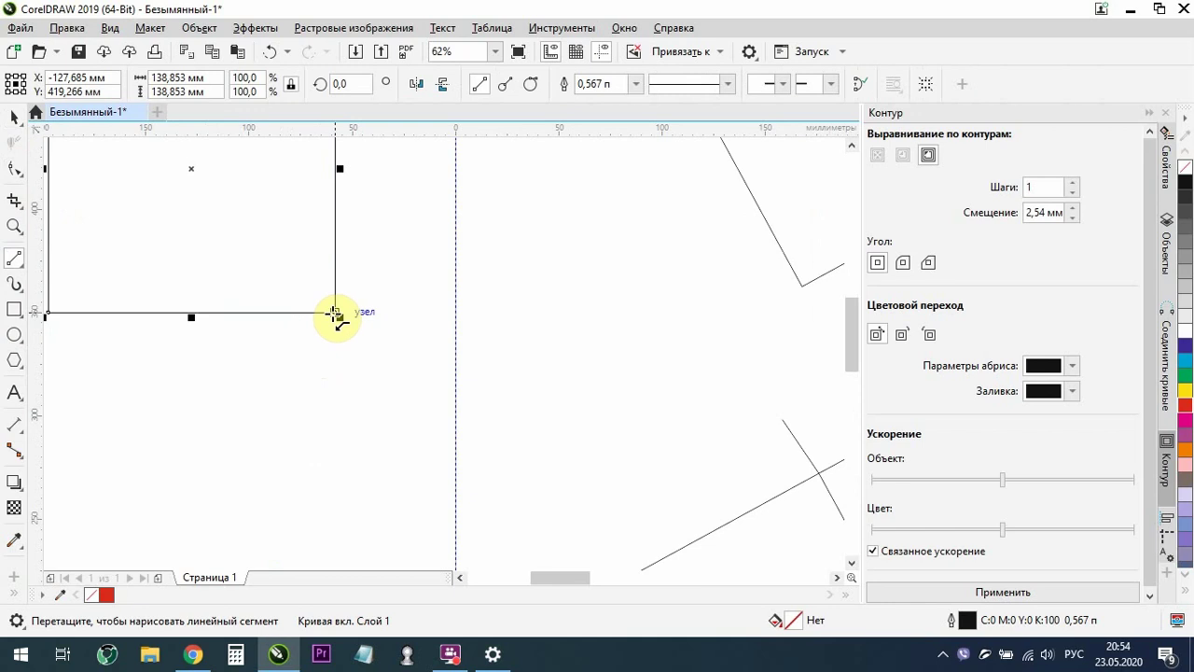
pyautogui.moveTo(336, 314); pyautogui.dragTo(411, 314)
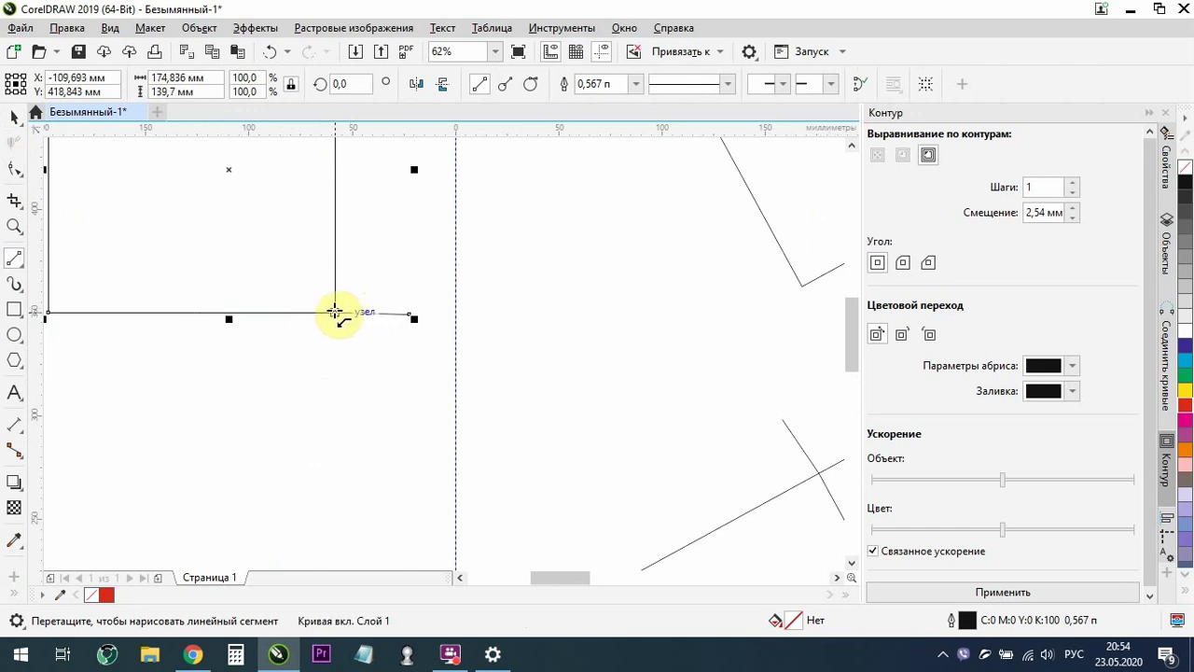
pyautogui.moveTo(335, 312); pyautogui.dragTo(333, 384)
# Try moving the broken corner's node inward, and undo that move together with the two added extension lines
pyautogui.click(23, 167)
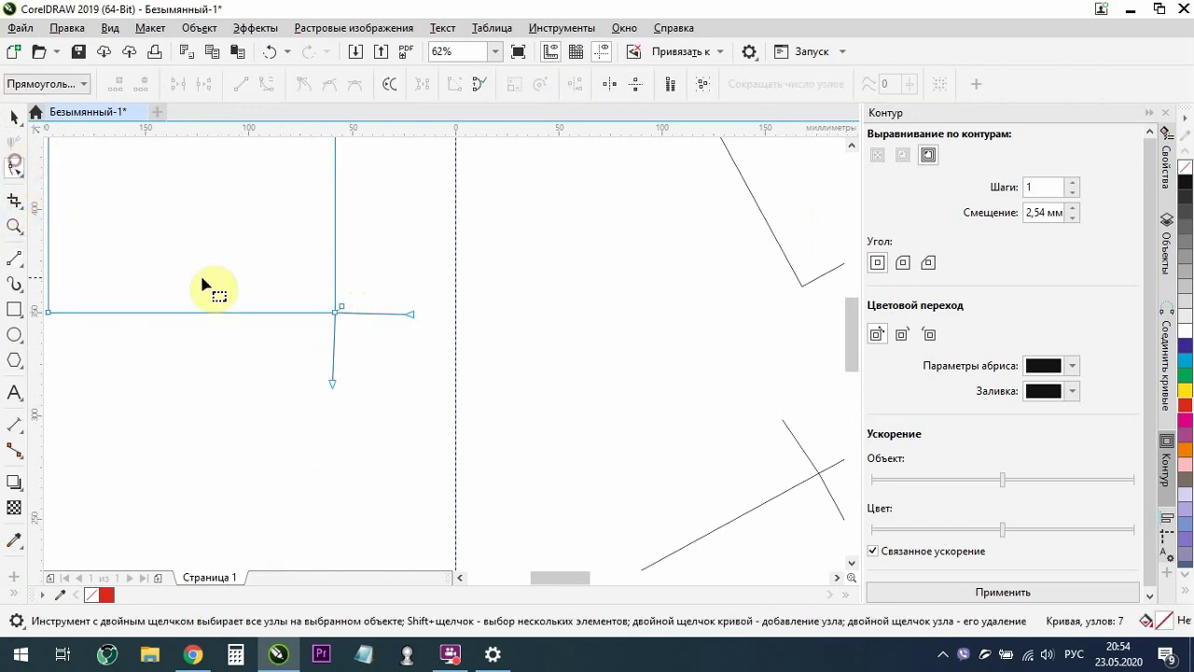
pyautogui.moveTo(335, 314); pyautogui.dragTo(291, 288)
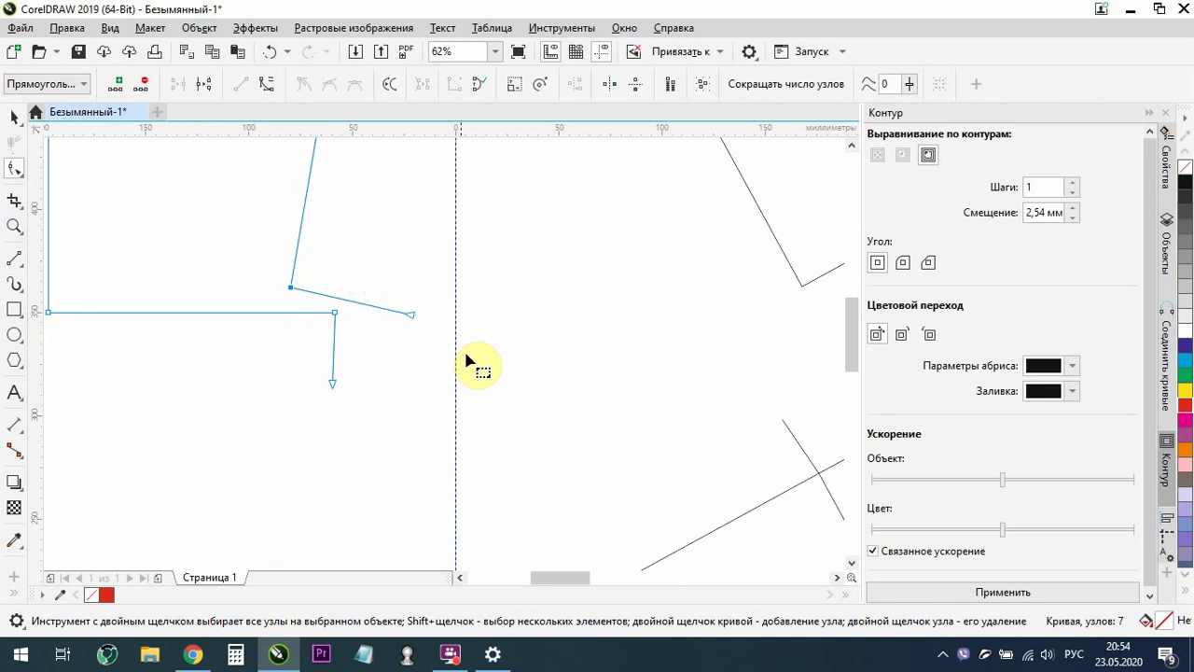
pyautogui.hotkey('ctrl', 'z')
pyautogui.hotkey('ctrl', 'z')
pyautogui.hotkey('ctrl', 'z')
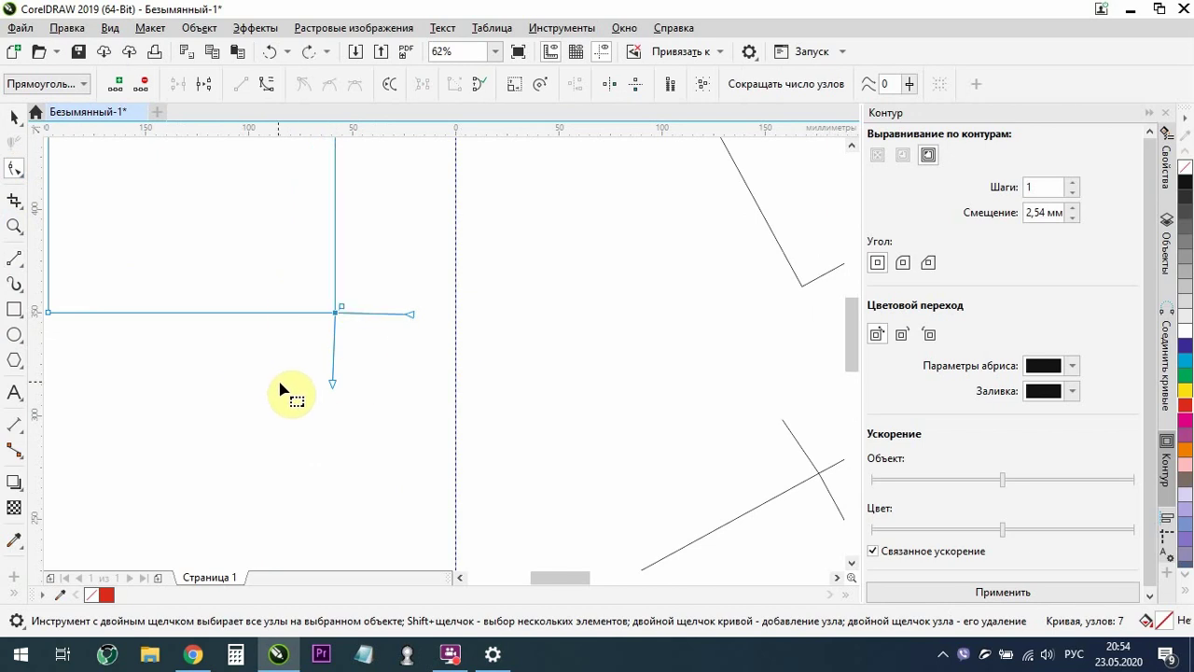
pyautogui.click(398, 360)
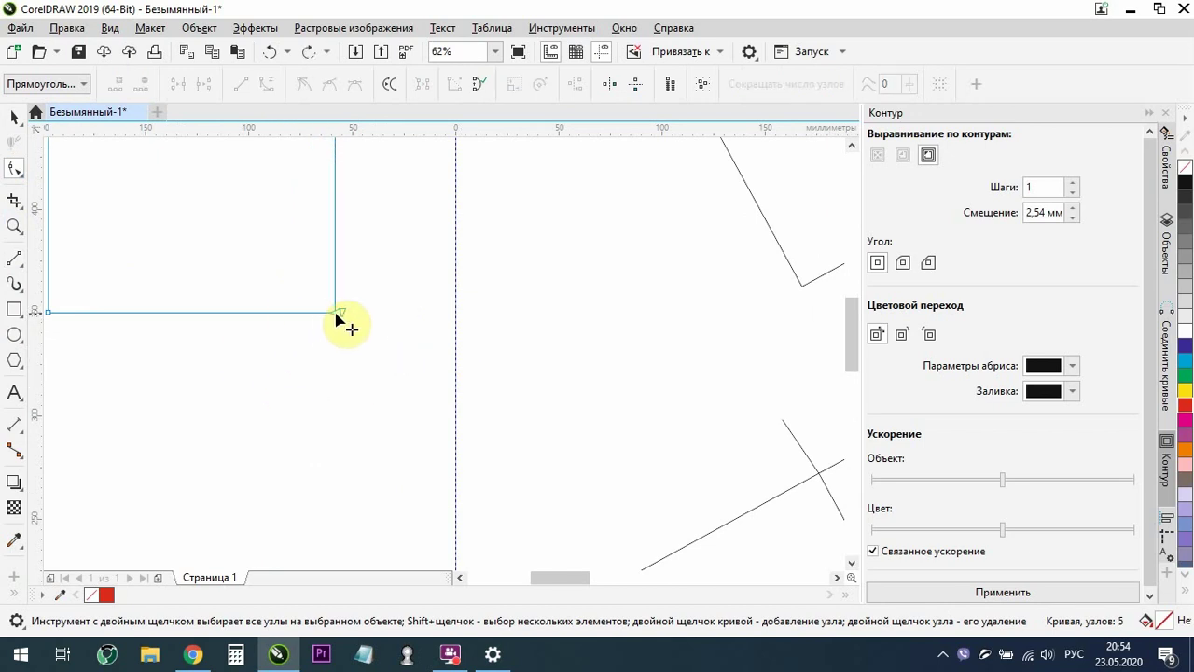
# Pull the broken corner's two open end nodes outward along their edges so the practice shape spans about 174 × 166 mm
pyautogui.click(338, 314)
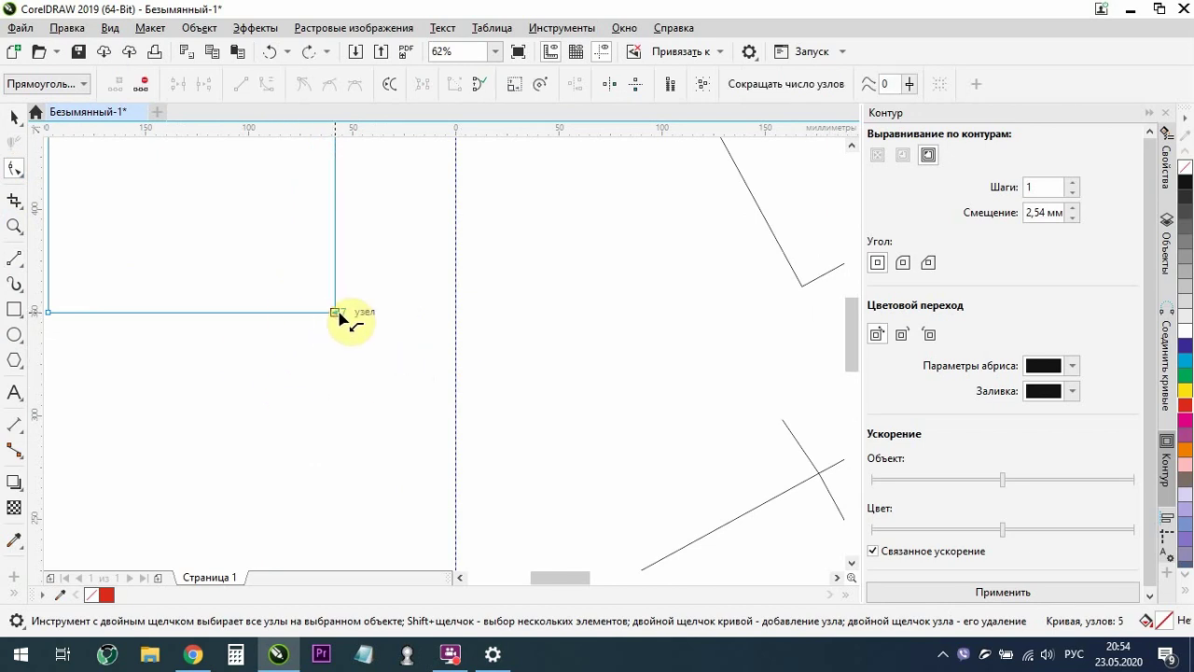
pyautogui.moveTo(341, 319); pyautogui.dragTo(418, 330)
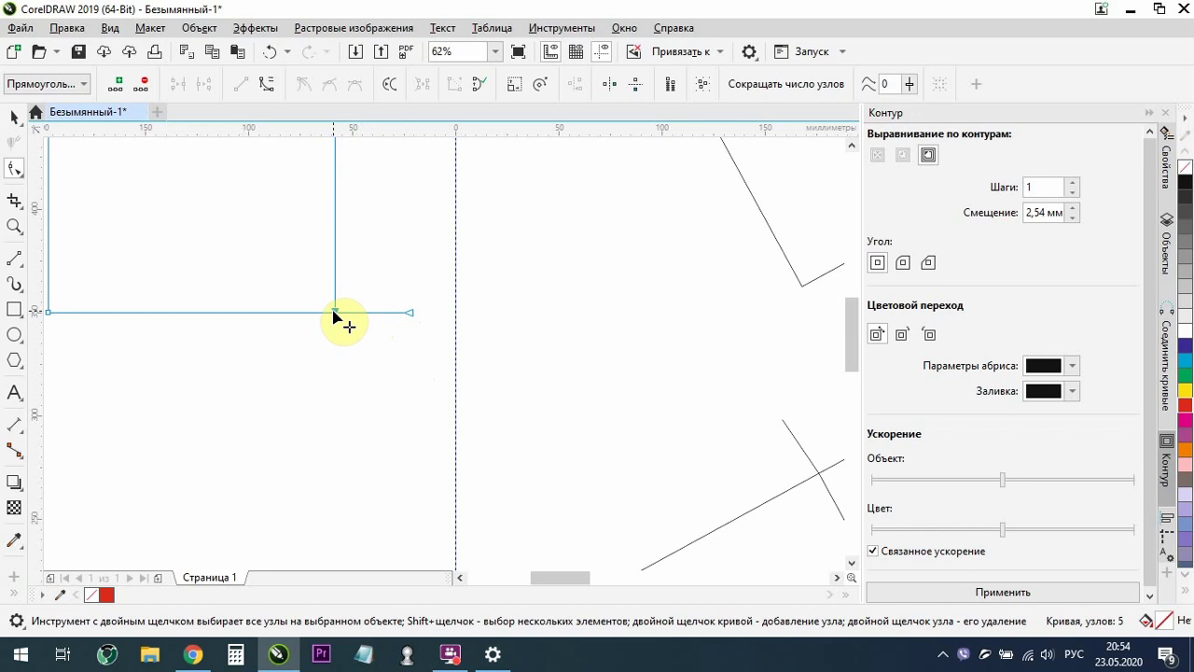
pyautogui.moveTo(335, 313); pyautogui.dragTo(334, 373)
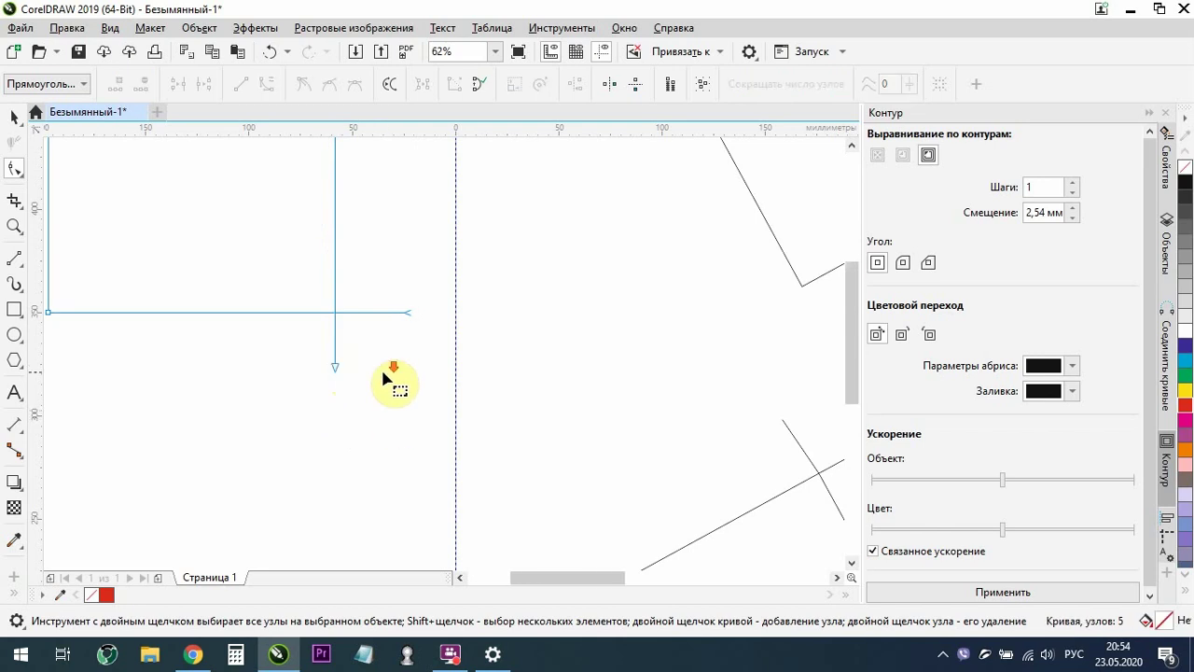
pyautogui.scroll(-2, 383, 378)
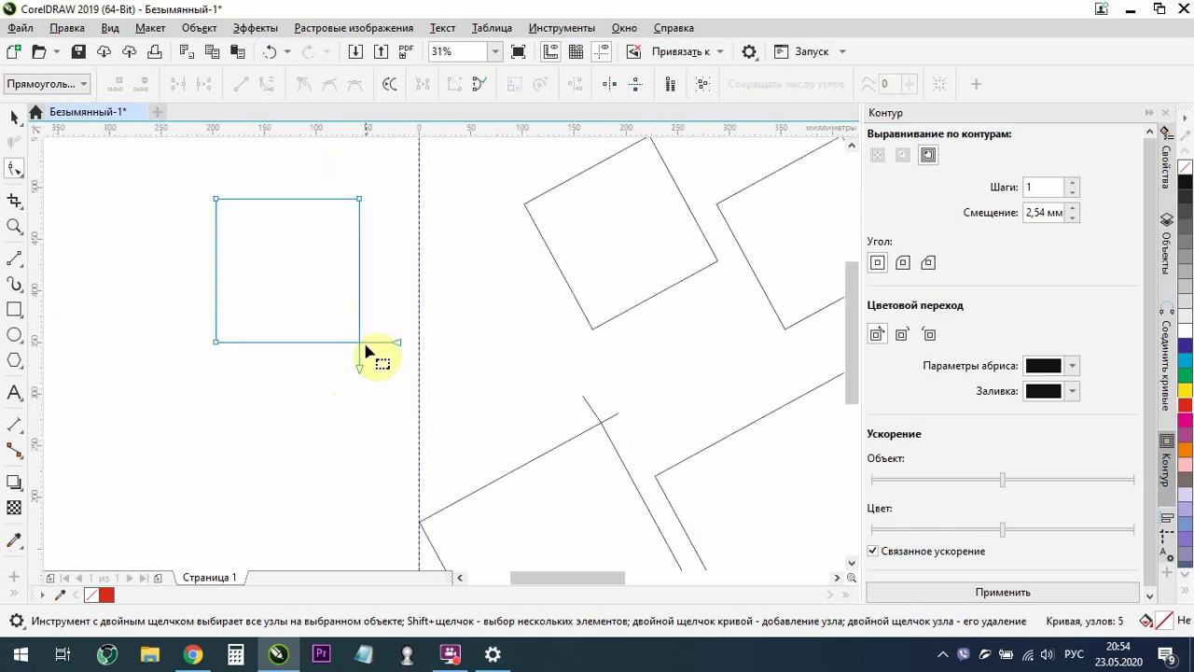
# Delete the practice square beside the page
pyautogui.click(12, 117)
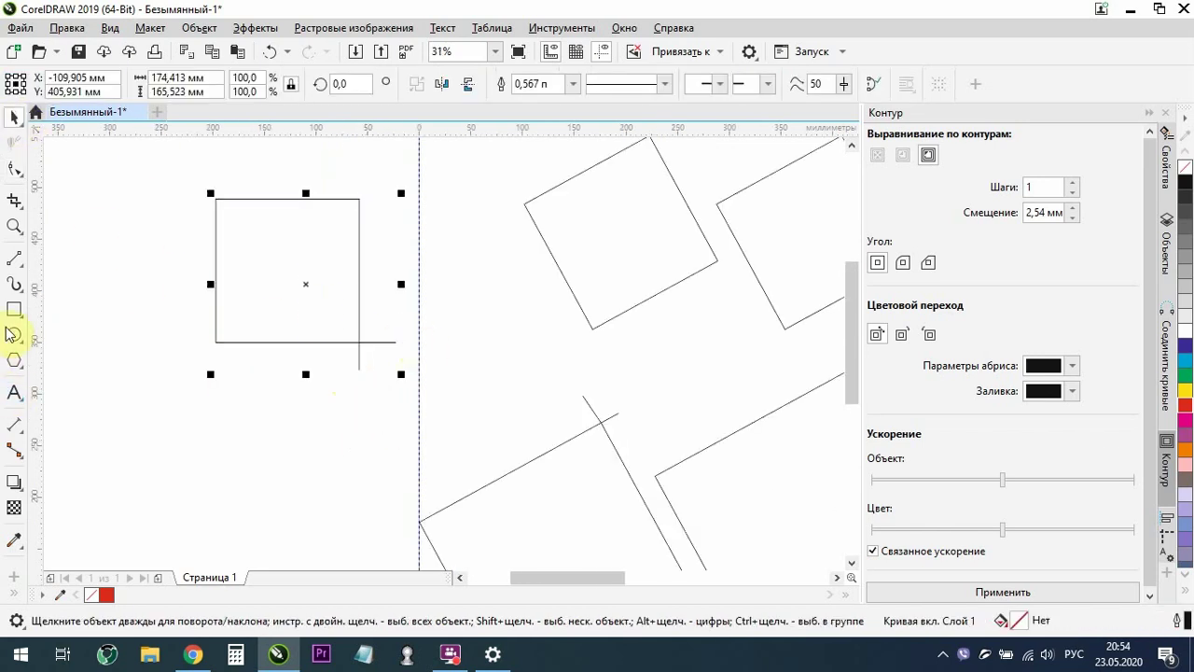
pyautogui.doubleClick(13, 224)
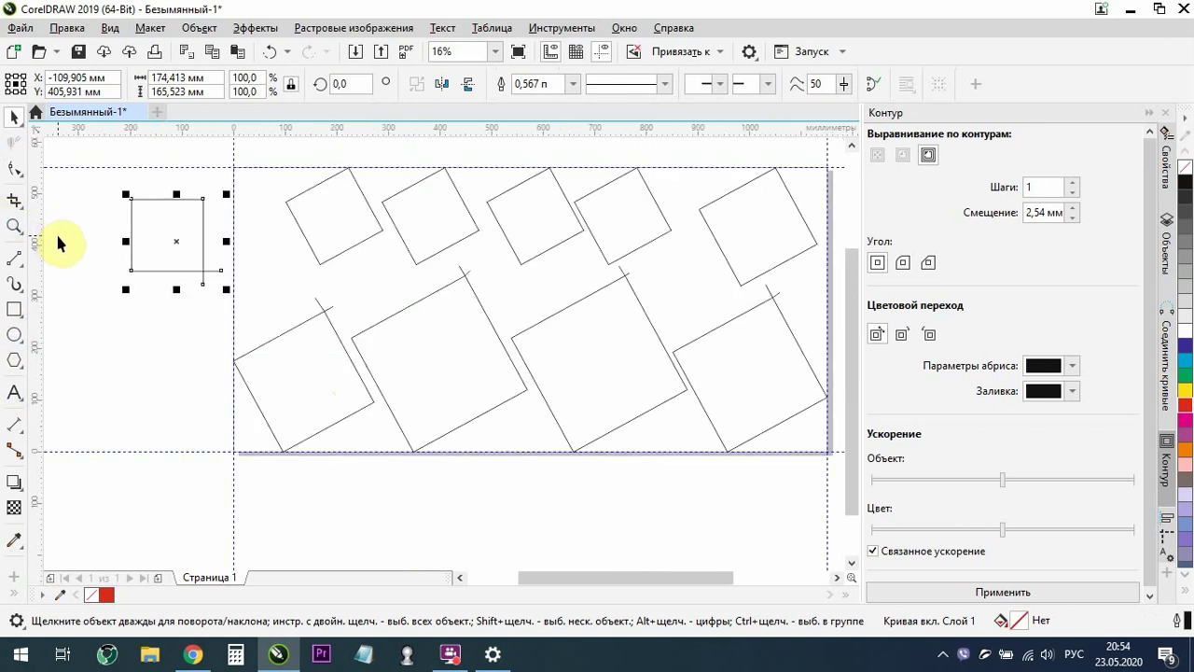
pyautogui.press('Delete')
# Delete the first four squares of the upper row, keeping only the rightmost one
pyautogui.click(344, 200)
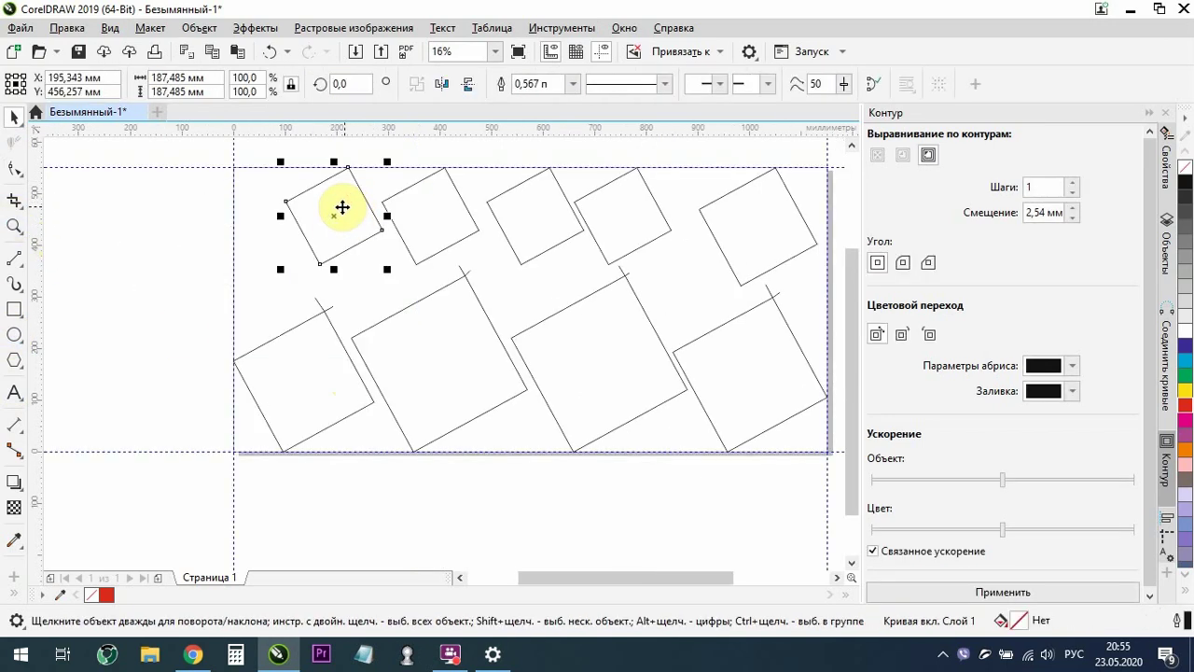
pyautogui.scroll(-2, 225, 240)
pyautogui.scroll(1, 250, 250)
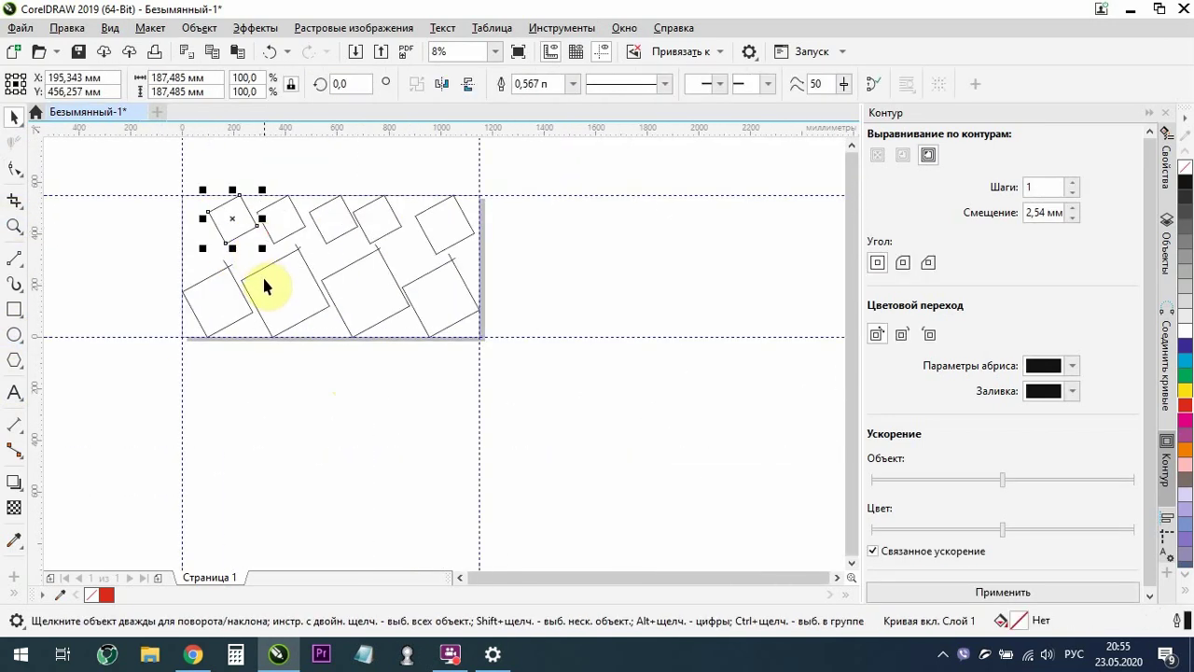
pyautogui.click(259, 326)
pyautogui.click(183, 202)
pyautogui.click(214, 221)
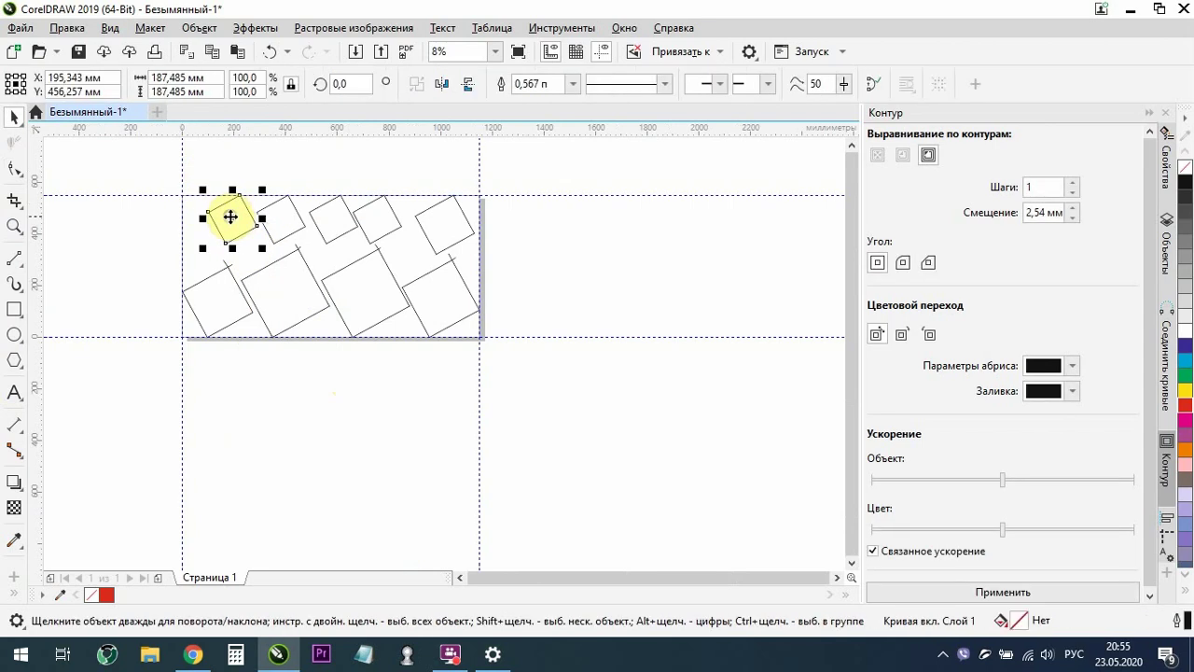
pyautogui.moveTo(363, 277); pyautogui.dragTo(435, 273)
pyautogui.press('Delete')
# Scale the remaining upper square proportionally down to 84.7 % from its bottom-left side
pyautogui.scroll(3, 434, 263)
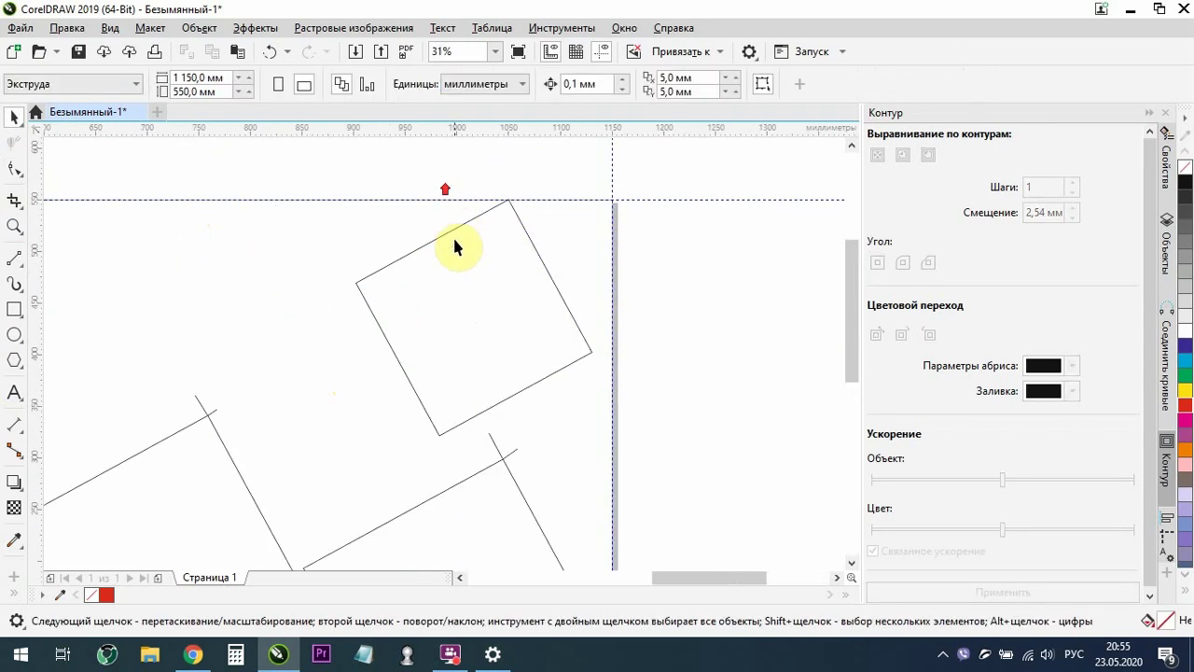
pyautogui.click(460, 252)
pyautogui.moveTo(346, 439); pyautogui.dragTo(386, 419)
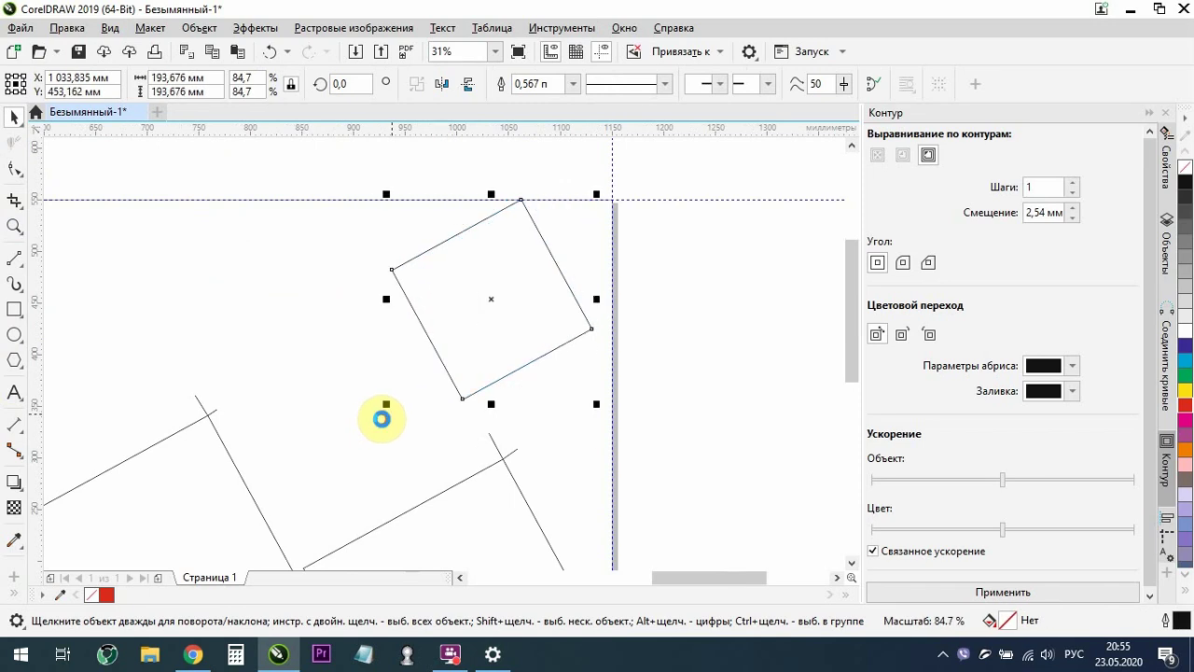
# Move the reduced upper square against the page's right guideline and place a vertical guideline through its left corner
pyautogui.moveTo(501, 274); pyautogui.dragTo(534, 287)
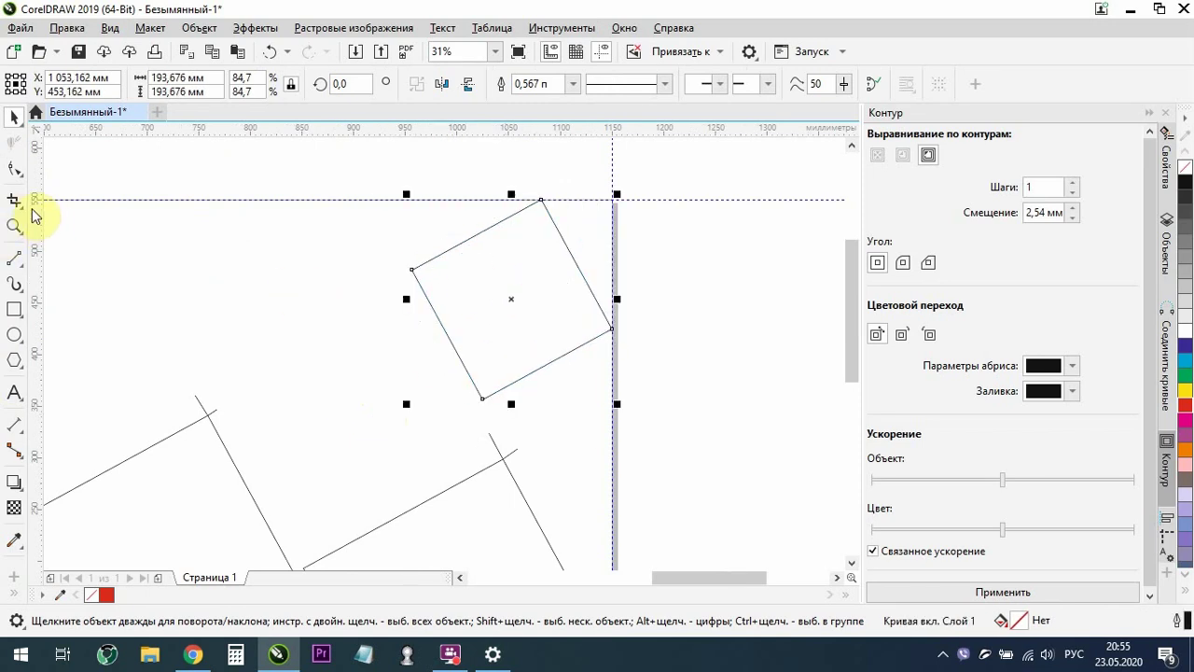
pyautogui.moveTo(422, 257); pyautogui.dragTo(413, 267)
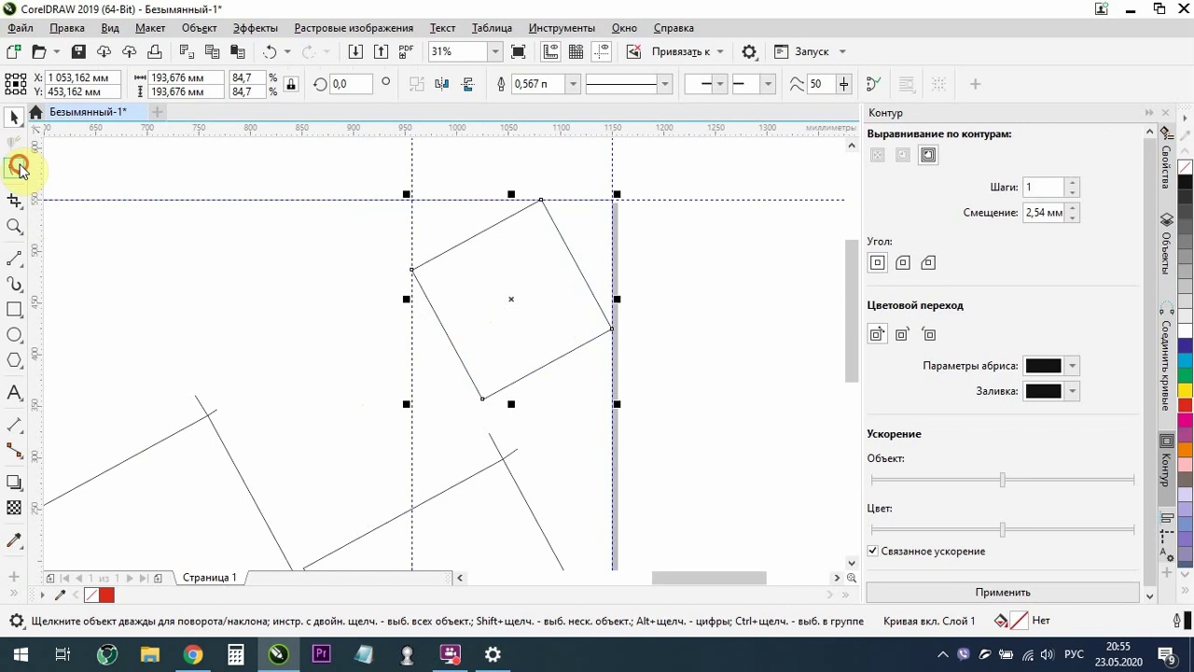
# Break the upper square's bottom corner node and draw two short two-point extension lines from it
pyautogui.click(15, 167)
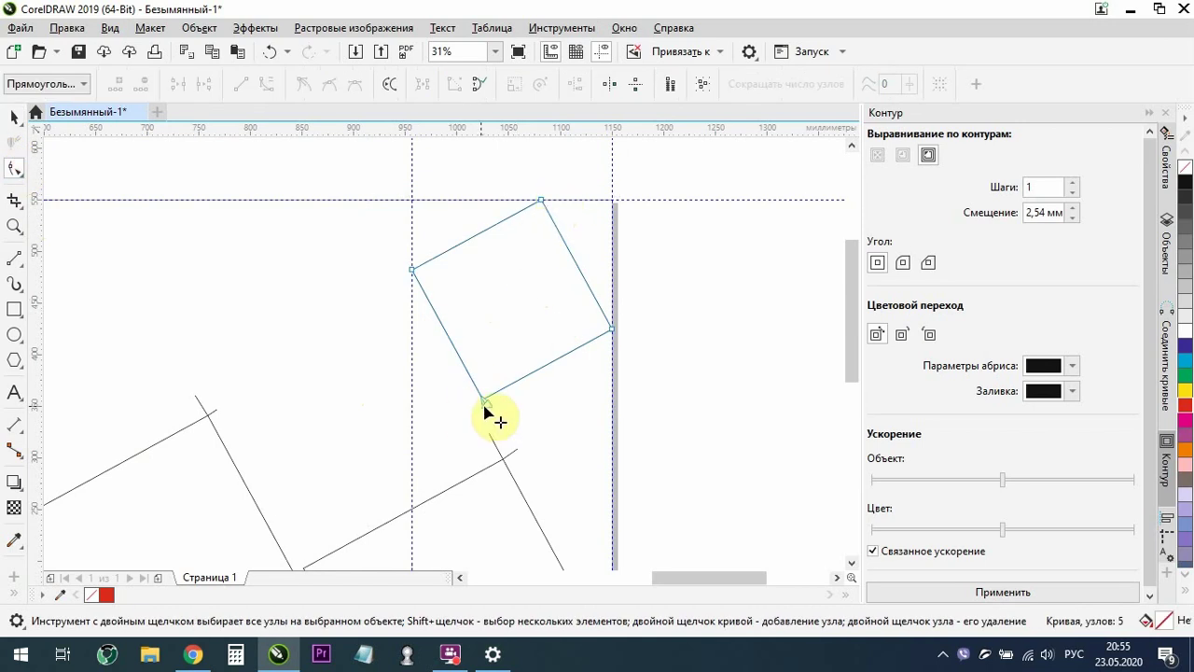
pyautogui.click(16, 260)
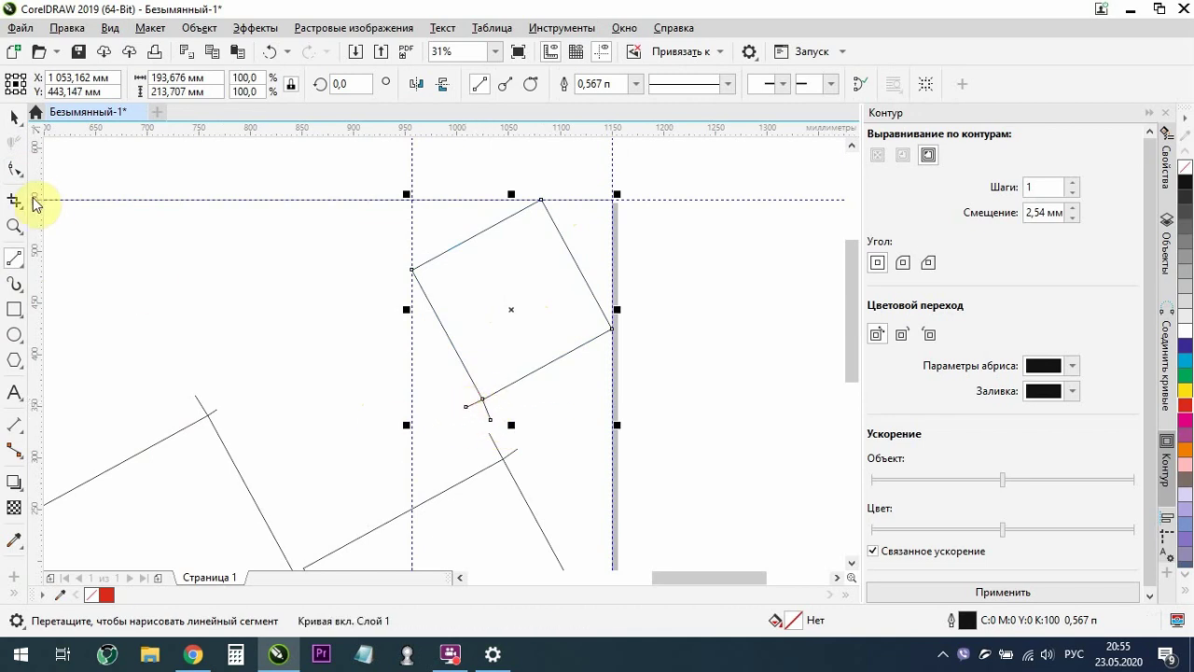
# Adjust the nodes at the upper square's bottom corner and draw a line from the right extension's end to the right guideline
pyautogui.click(14, 168)
pyautogui.scroll(2, 484, 406)
pyautogui.click(488, 402)
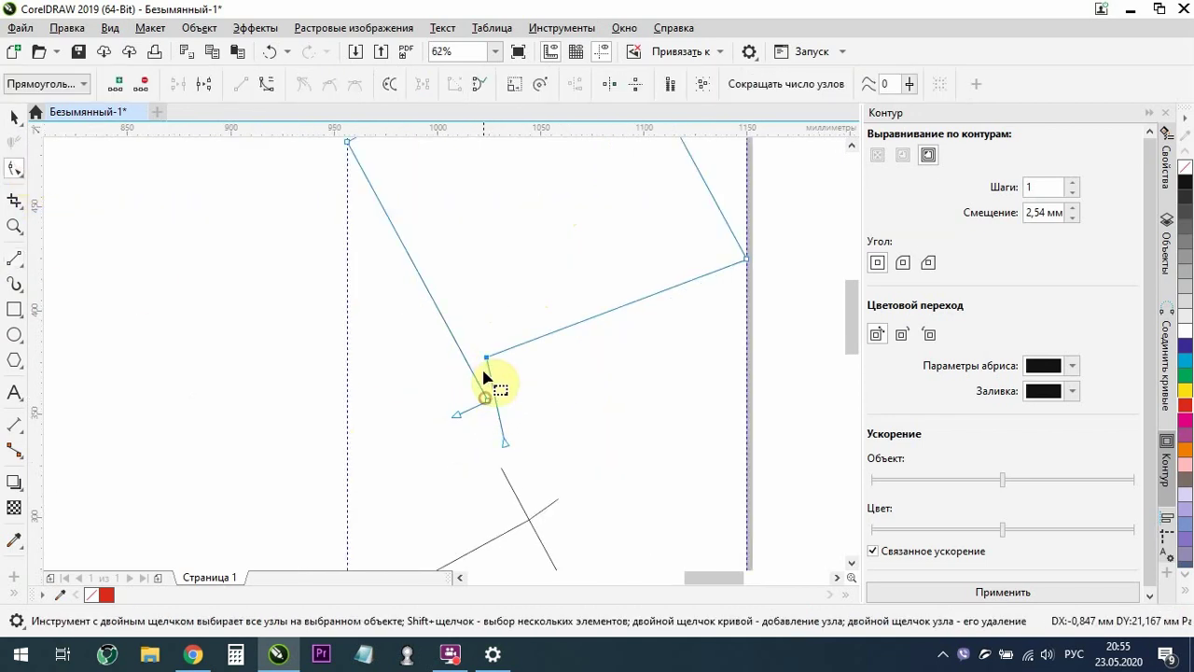
pyautogui.moveTo(457, 414)
pyautogui.mouseDown()
pyautogui.moveTo(495, 421)
pyautogui.moveTo(458, 432)
pyautogui.moveTo(466, 419)
pyautogui.moveTo(454, 412)
pyautogui.moveTo(591, 419)
pyautogui.moveTo(746, 395)
pyautogui.mouseUp()
pyautogui.click(25, 264)
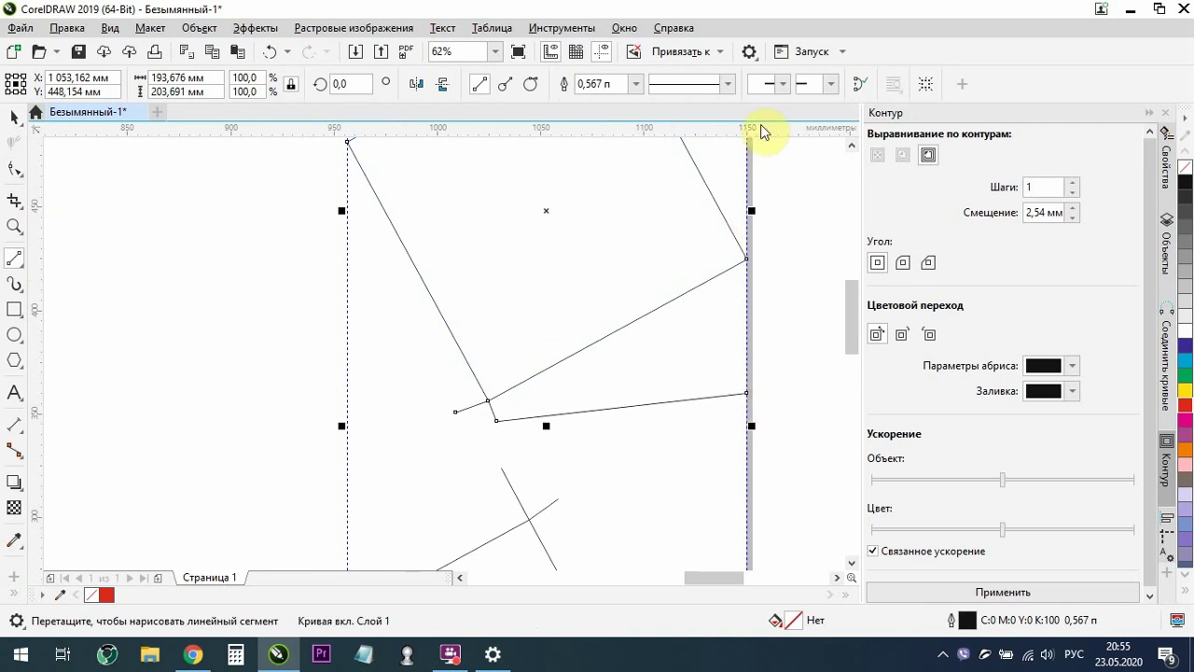
# Place a horizontal guideline at 360 mm and draw a line from the left extension's end to its crossing with the left vertical guideline
pyautogui.moveTo(760, 126); pyautogui.dragTo(756, 162)
pyautogui.moveTo(743, 280); pyautogui.dragTo(746, 393)
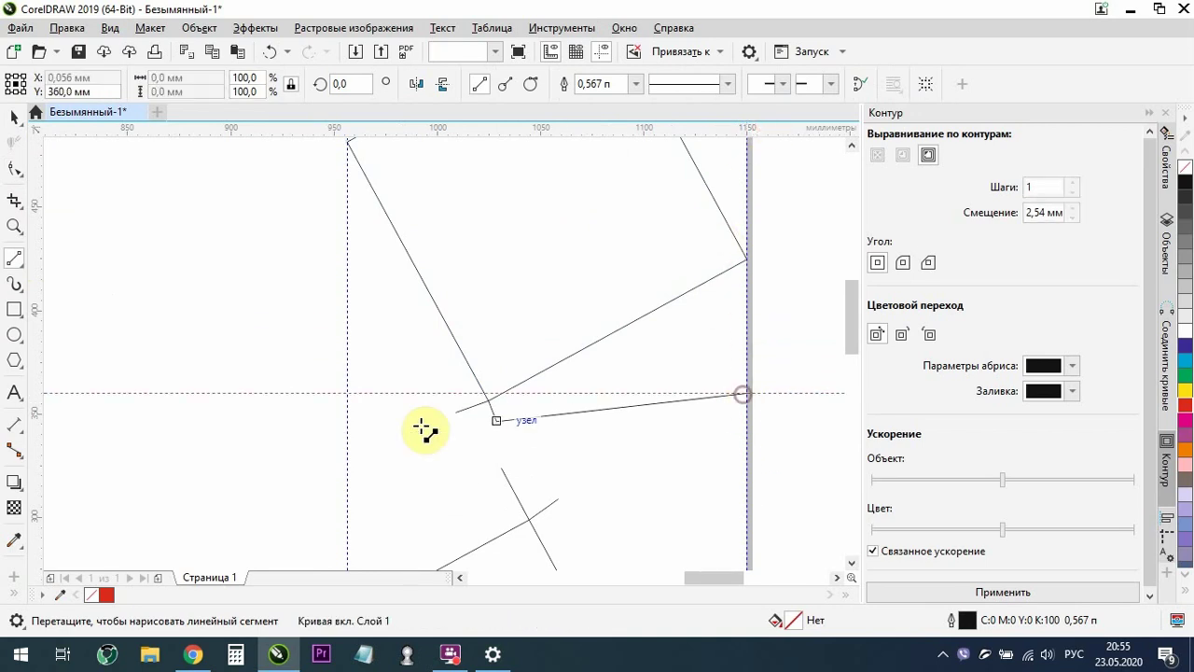
pyautogui.moveTo(460, 416); pyautogui.dragTo(347, 393)
pyautogui.scroll(-2, 357, 384)
pyautogui.click(14, 116)
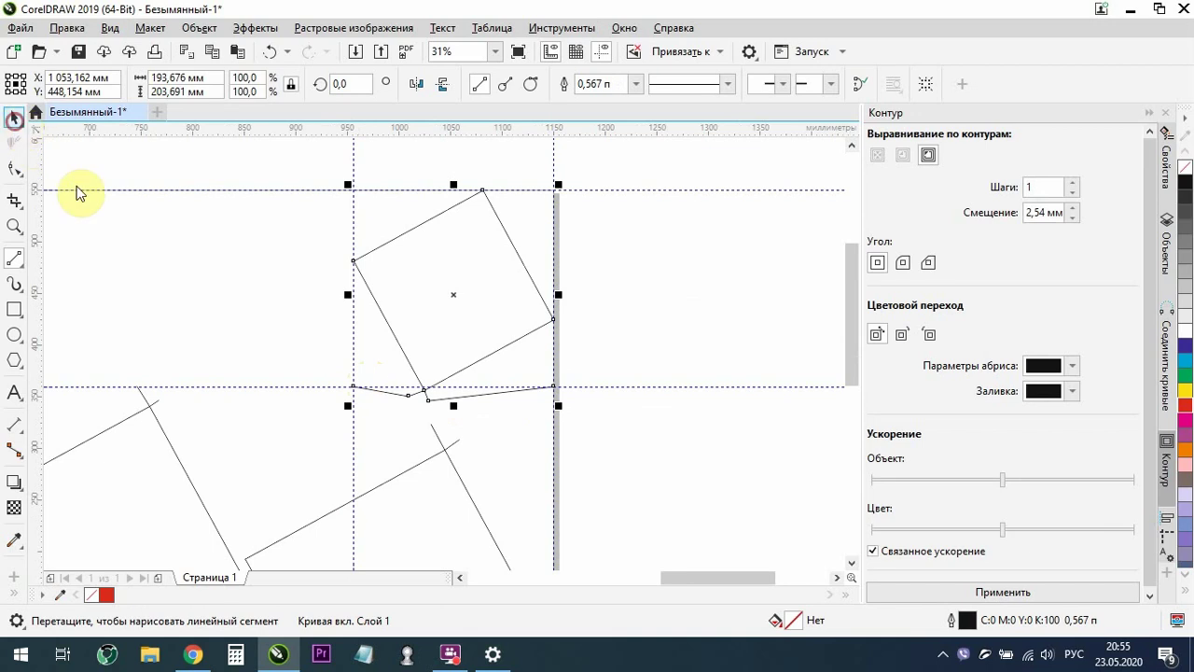
# Move the left vertical guideline to 973,827 mm, at the right corner of a temporary copy of the upper square, and remove the copy
pyautogui.click(423, 328)
pyautogui.click(423, 328)
pyautogui.click(537, 368)
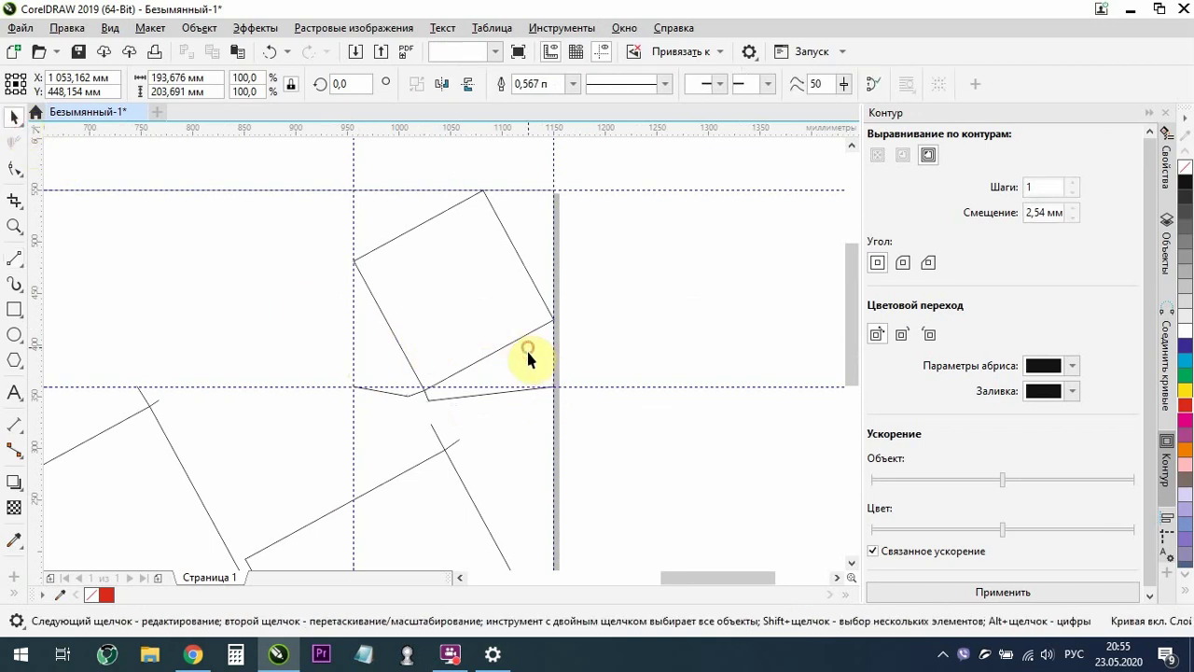
pyautogui.click(521, 342)
pyautogui.moveTo(550, 389); pyautogui.dragTo(370, 387)
pyautogui.click(352, 417)
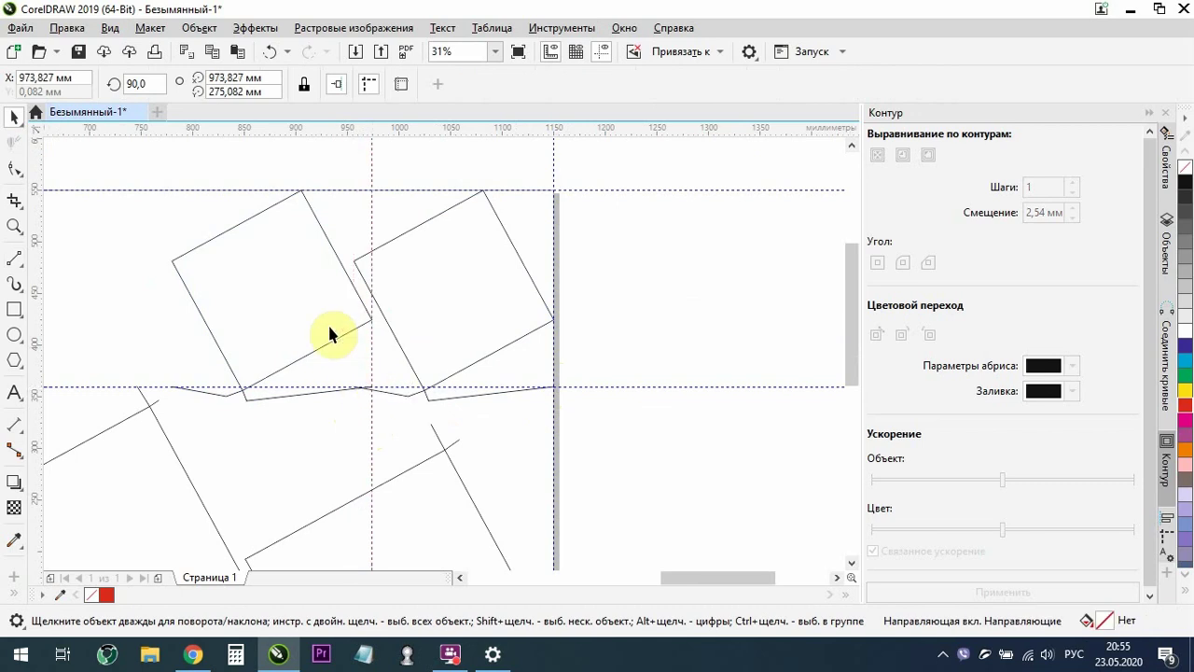
pyautogui.click(328, 323)
pyautogui.moveTo(330, 327); pyautogui.dragTo(386, 403)
# Move the end node of the upper square's left line onto the crossing of the left vertical and 360 mm horizontal guidelines
pyautogui.click(14, 168)
pyautogui.scroll(4, 346, 386)
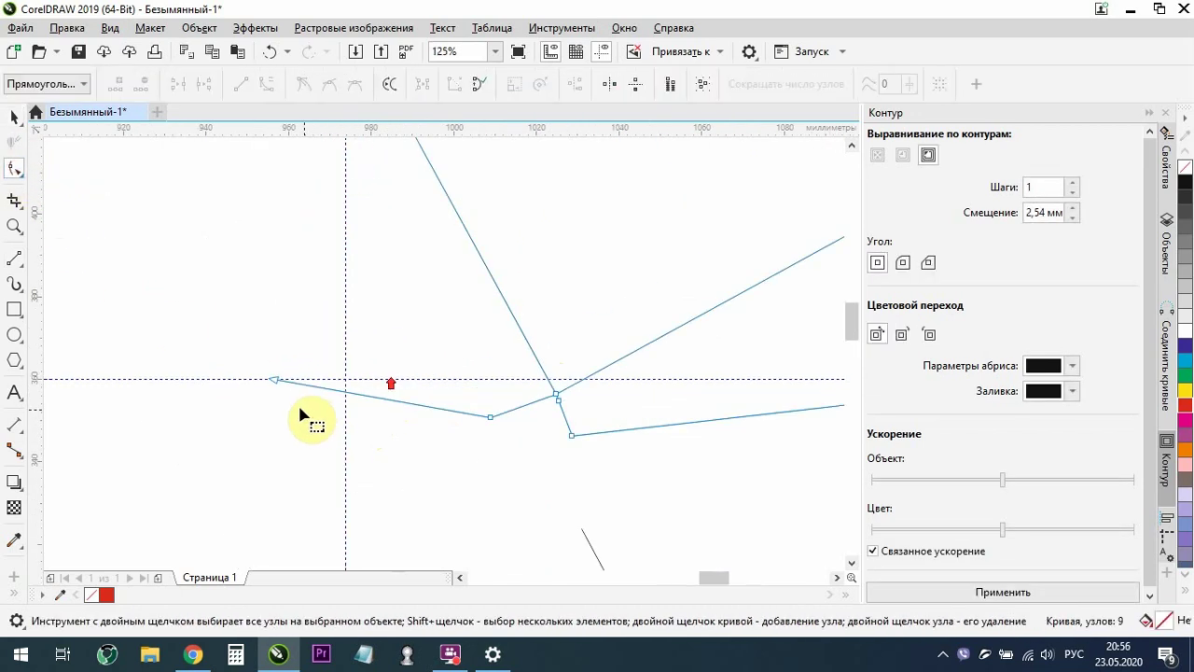
pyautogui.moveTo(272, 382); pyautogui.dragTo(347, 390)
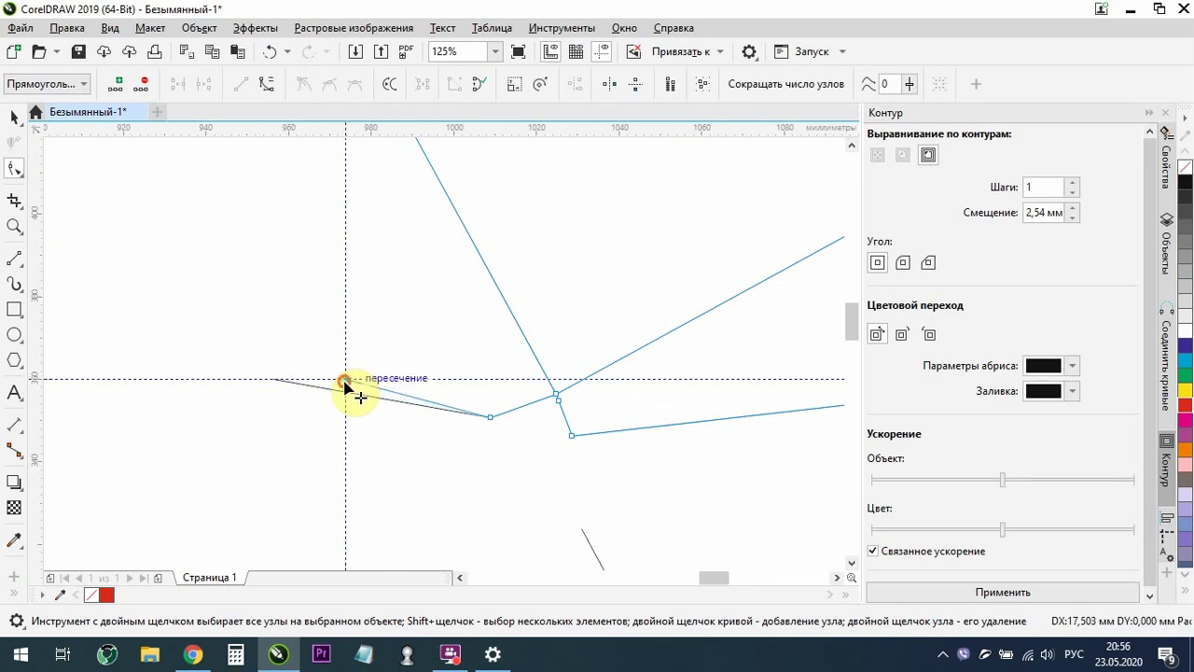
pyautogui.scroll(-4, 347, 390)
pyautogui.press('space')
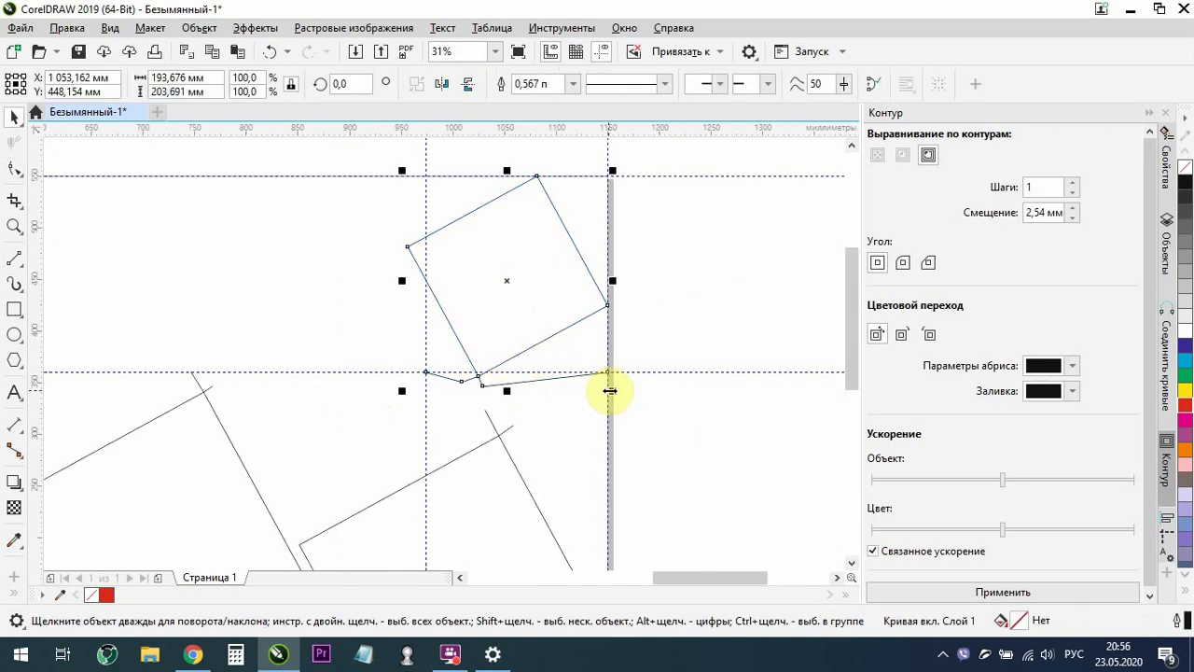
# Copy the upper square with its lines leftward, snapping the copy's right line end to the original's left line end
pyautogui.click(607, 370)
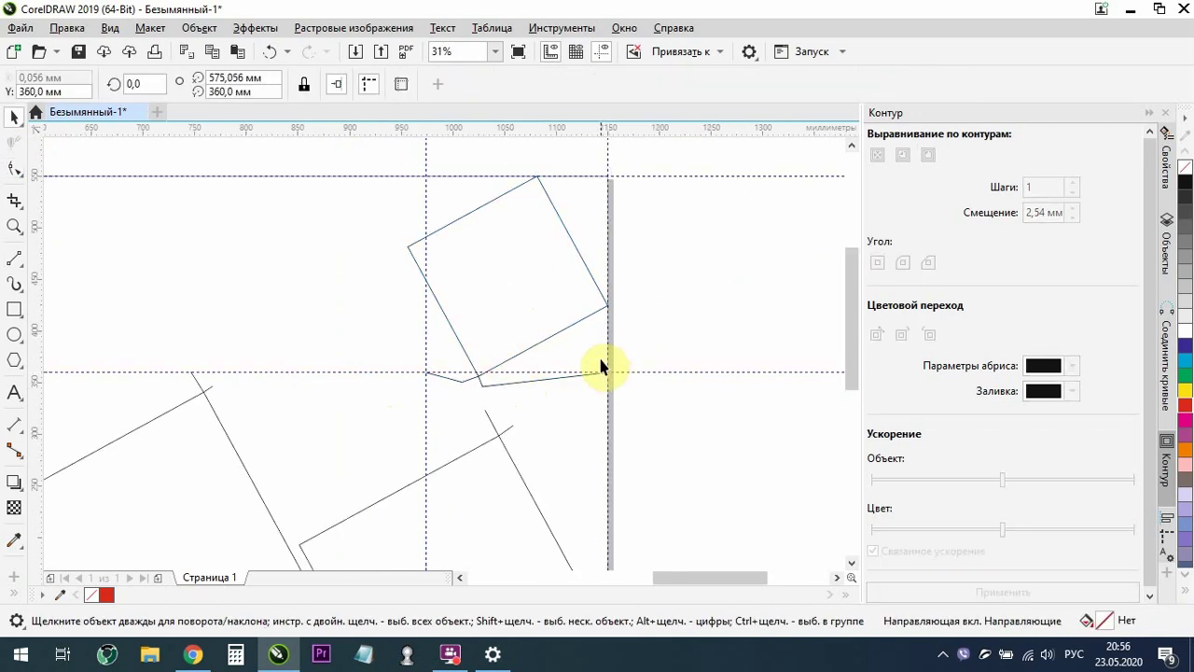
pyautogui.click(591, 352)
pyautogui.click(599, 368)
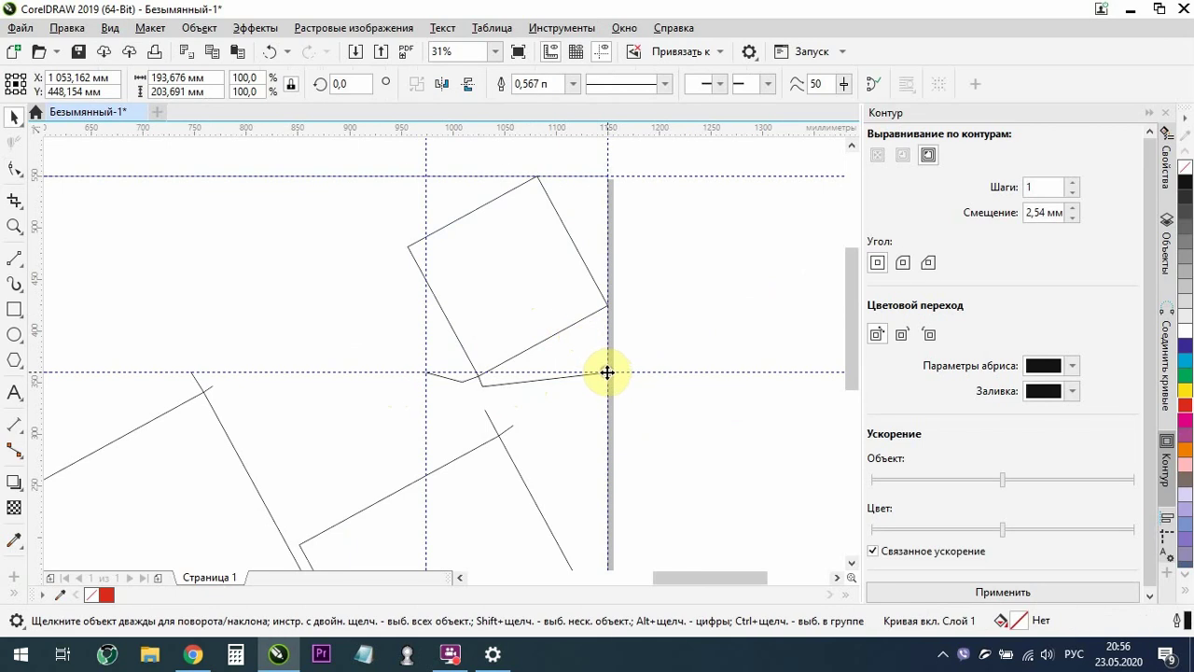
pyautogui.moveTo(607, 372); pyautogui.dragTo(427, 375)
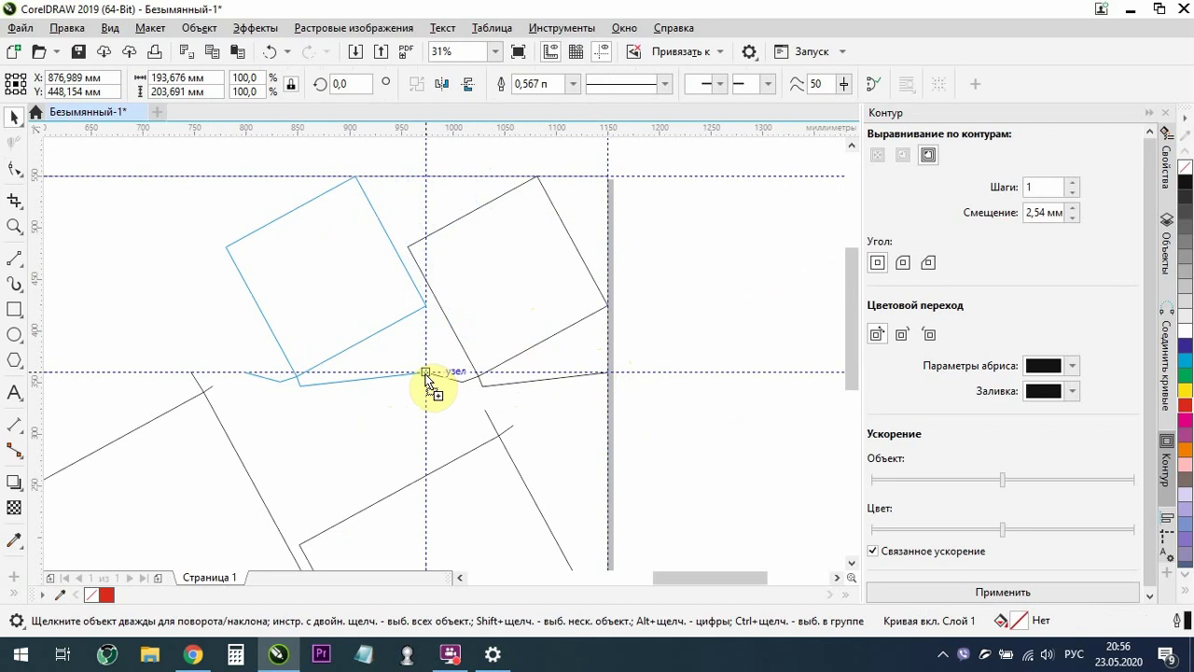
pyautogui.click(425, 373)
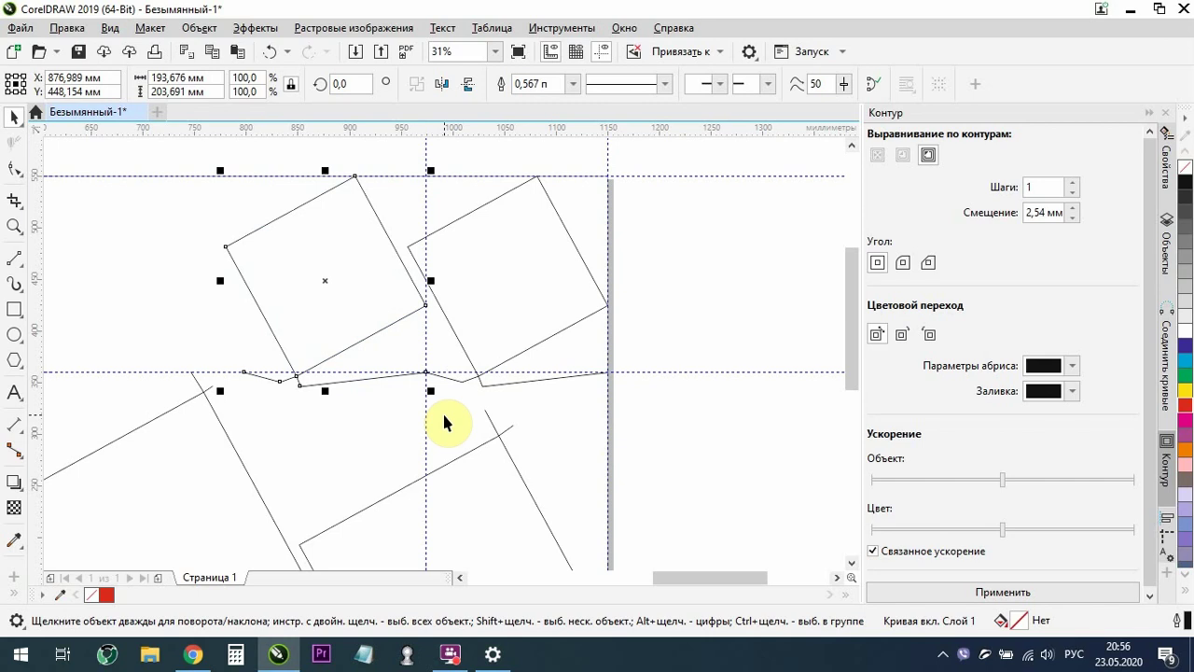
# Repeat the duplication four times to extend the upper row to six squares with connecting lines
pyautogui.hotkey('ctrl', 'r')
pyautogui.hotkey('ctrl', 'r')
pyautogui.scroll(-2, 541, 365)
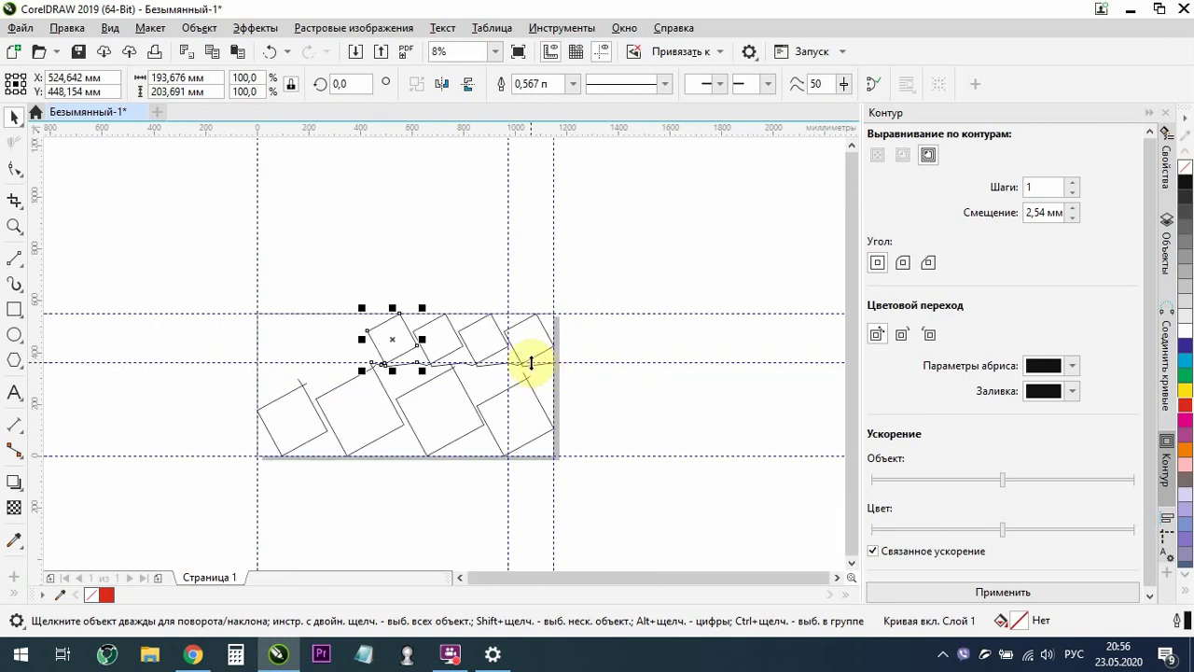
pyautogui.hotkey('ctrl', 'r')
pyautogui.hotkey('ctrl', 'r')
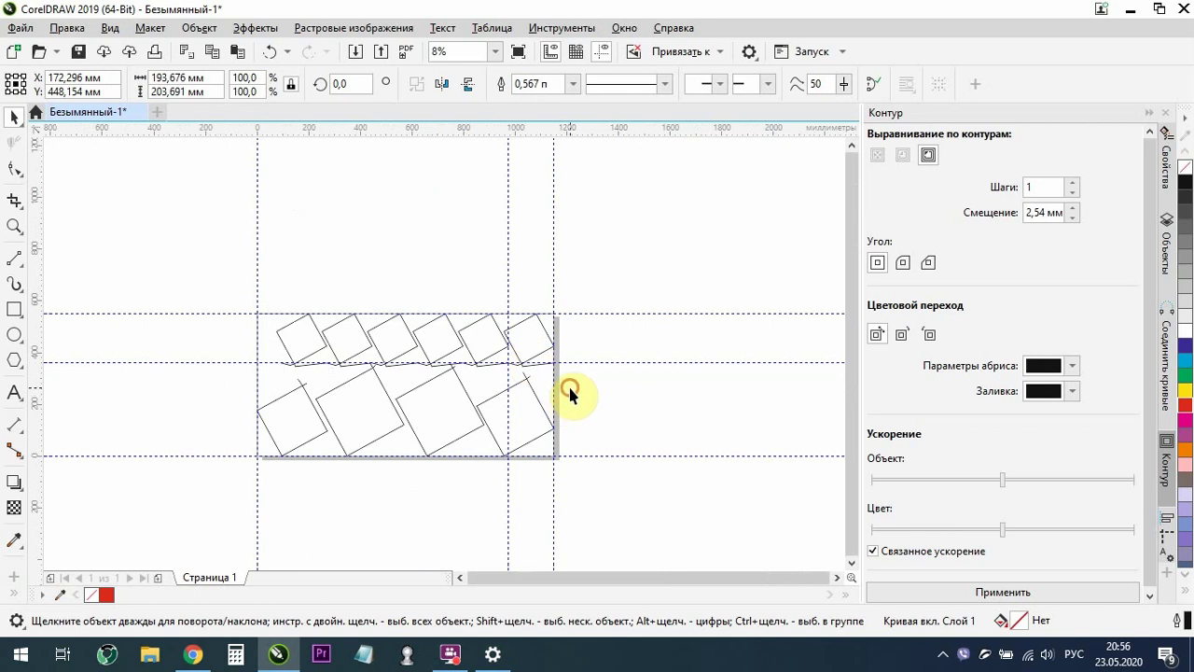
pyautogui.click(598, 373)
pyautogui.scroll(4, 314, 365)
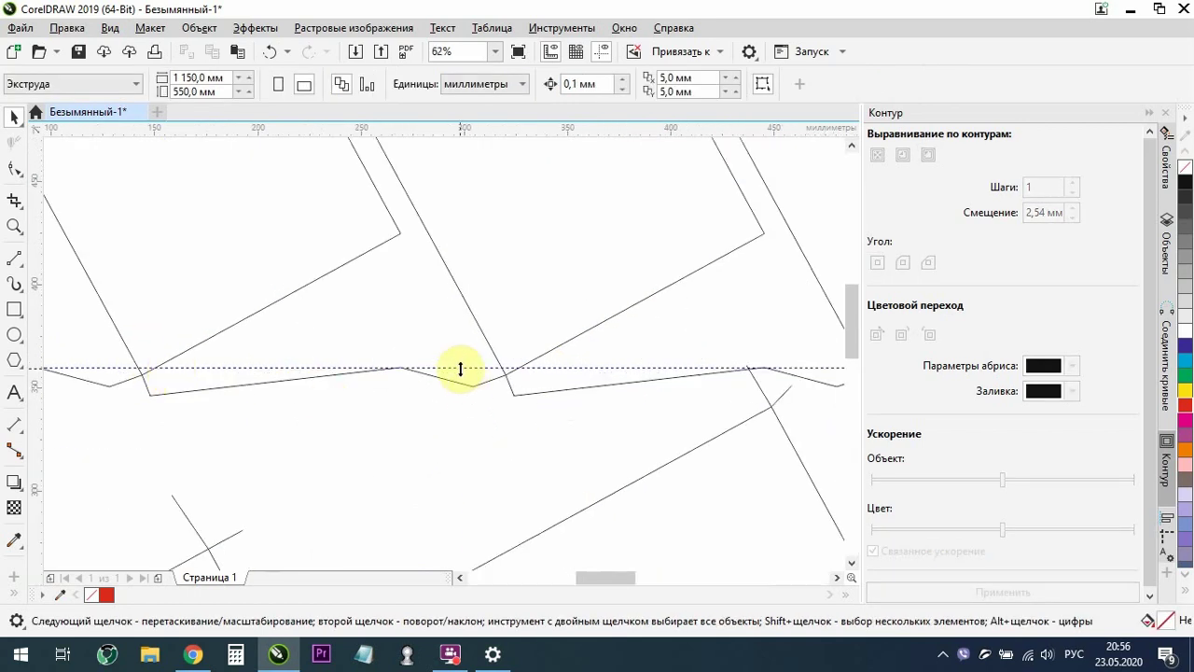
pyautogui.scroll(-4, 389, 370)
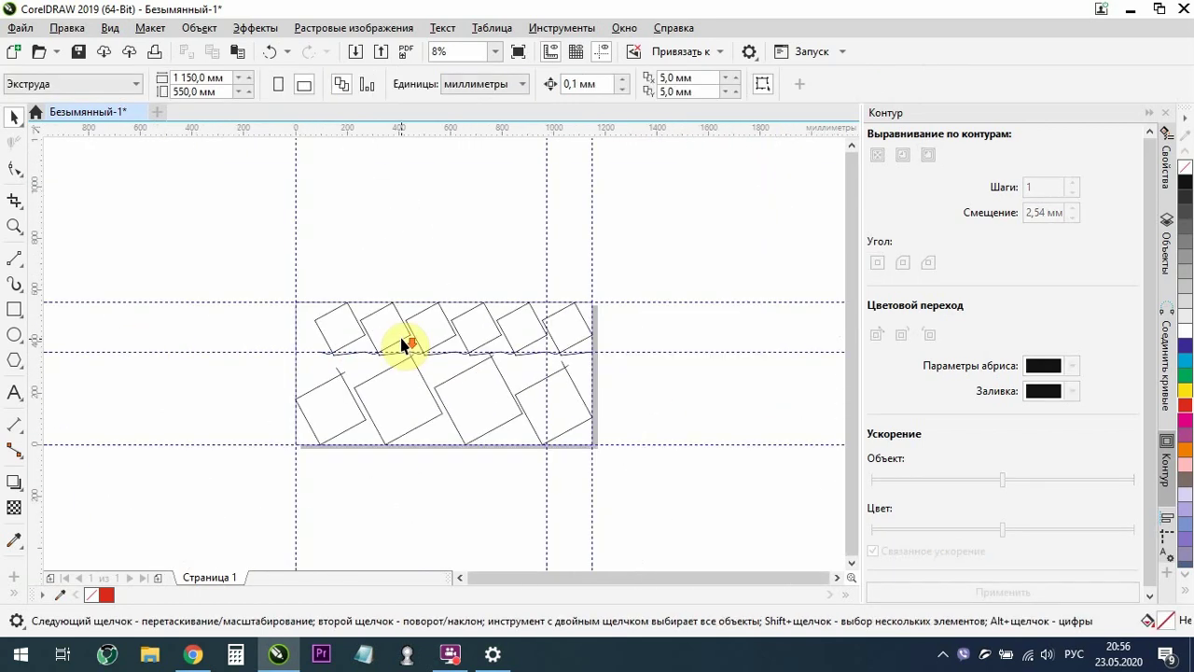
# Select all six upper squares with their lines and combine them into one curve
pyautogui.moveTo(327, 311); pyautogui.dragTo(267, 274)
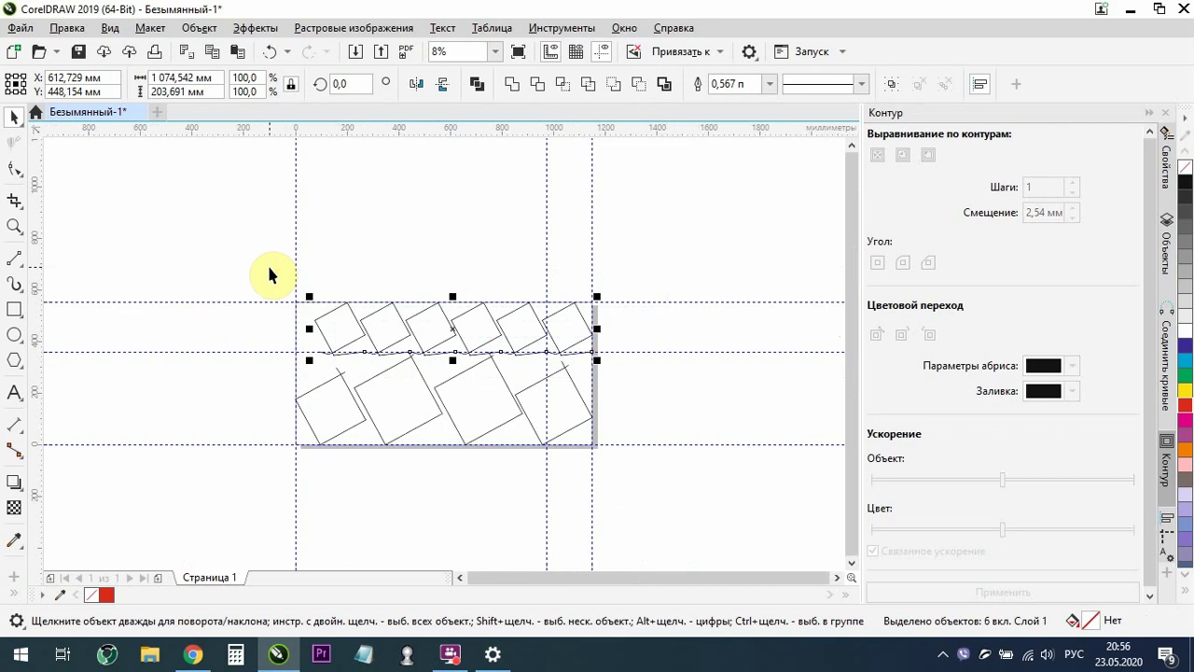
pyautogui.click(13, 173)
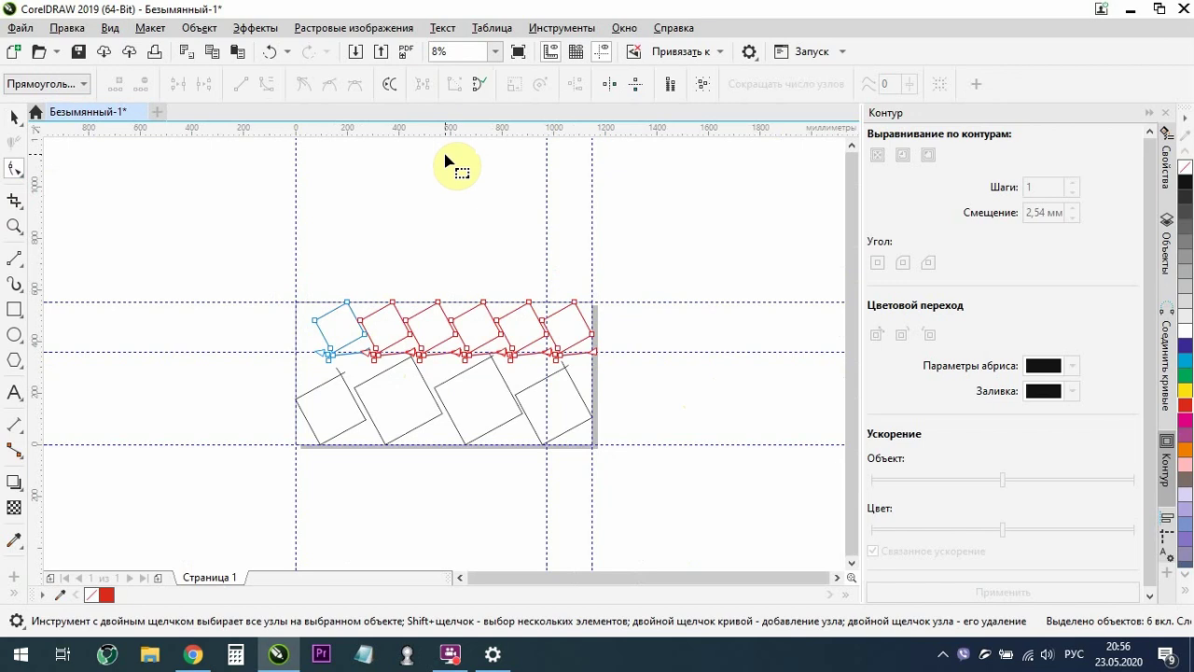
pyautogui.hotkey('ctrl', 'l')
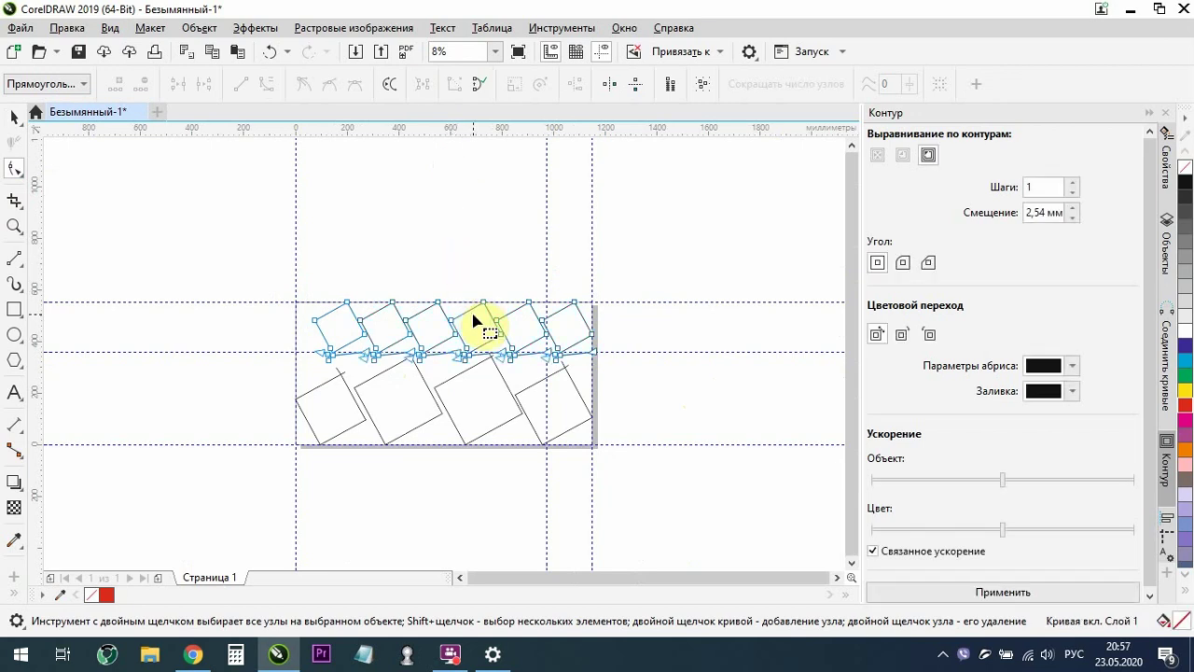
pyautogui.click(14, 115)
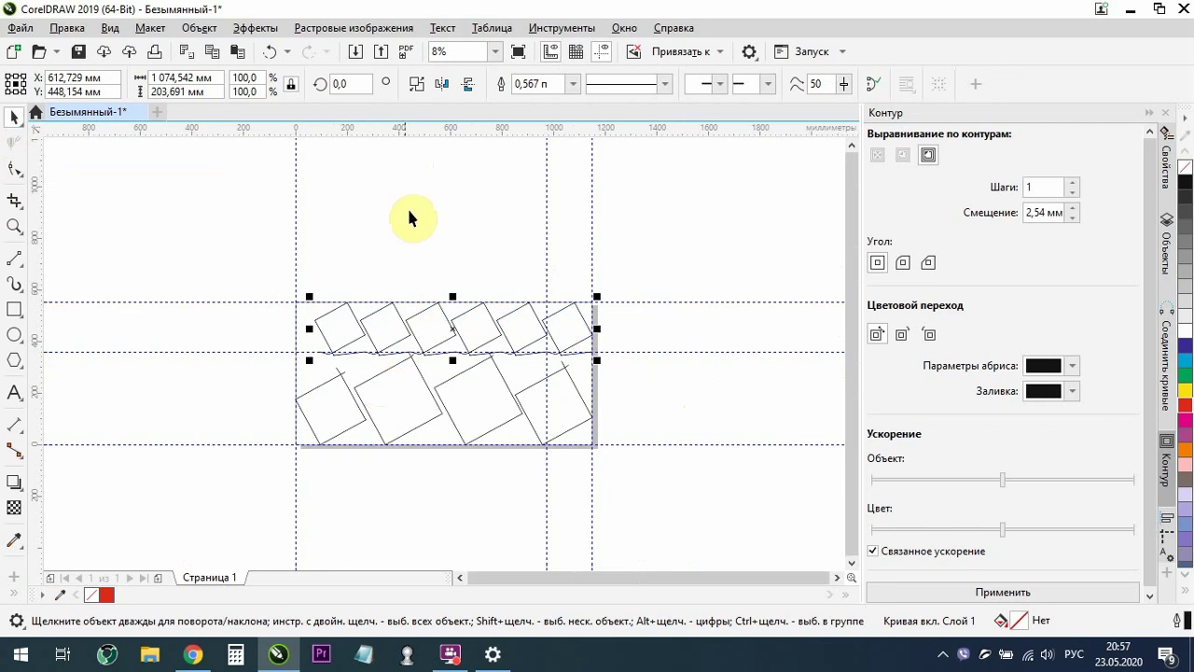
pyautogui.hotkey('ctrl', 'k')
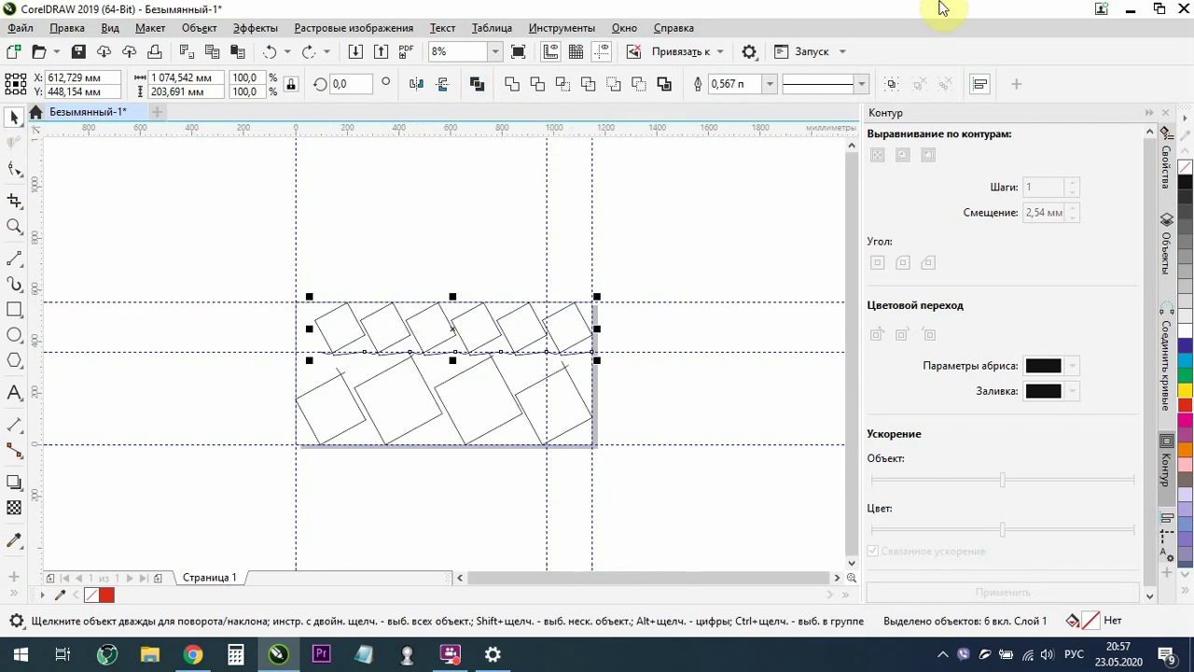
pyautogui.click(478, 83)
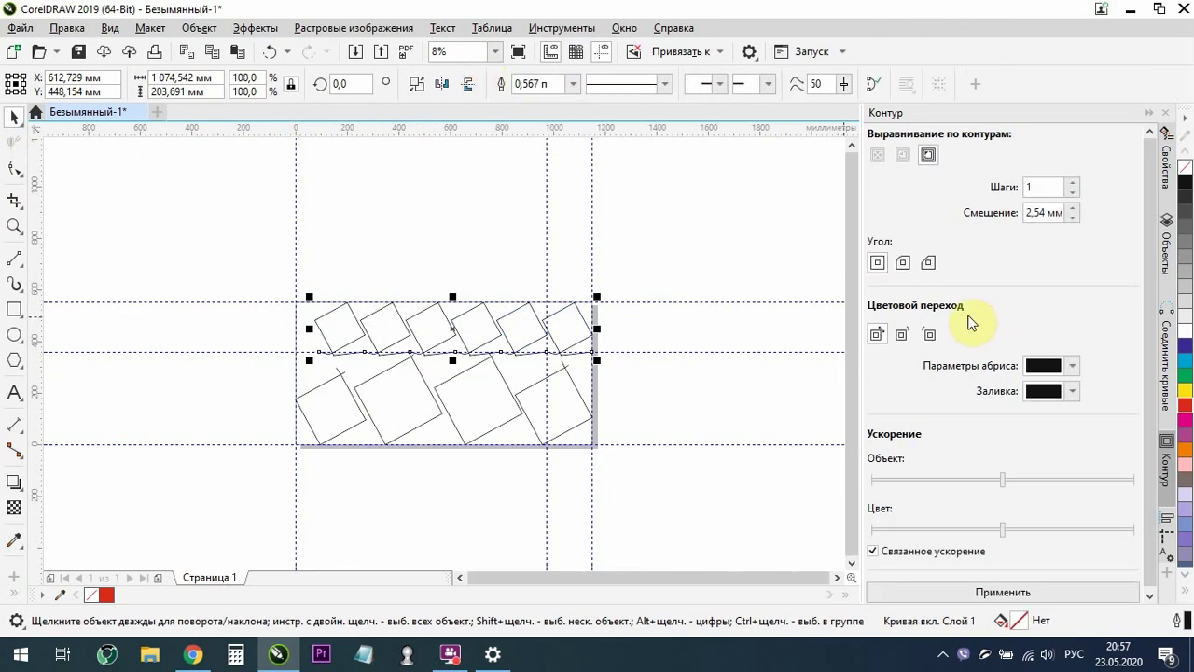
# Try joining the combined upper curve's open ends with Join Curves, using Extend and a 1,0 mm gap tolerance, and undo the join
pyautogui.click(14, 166)
pyautogui.scroll(4, 454, 320)
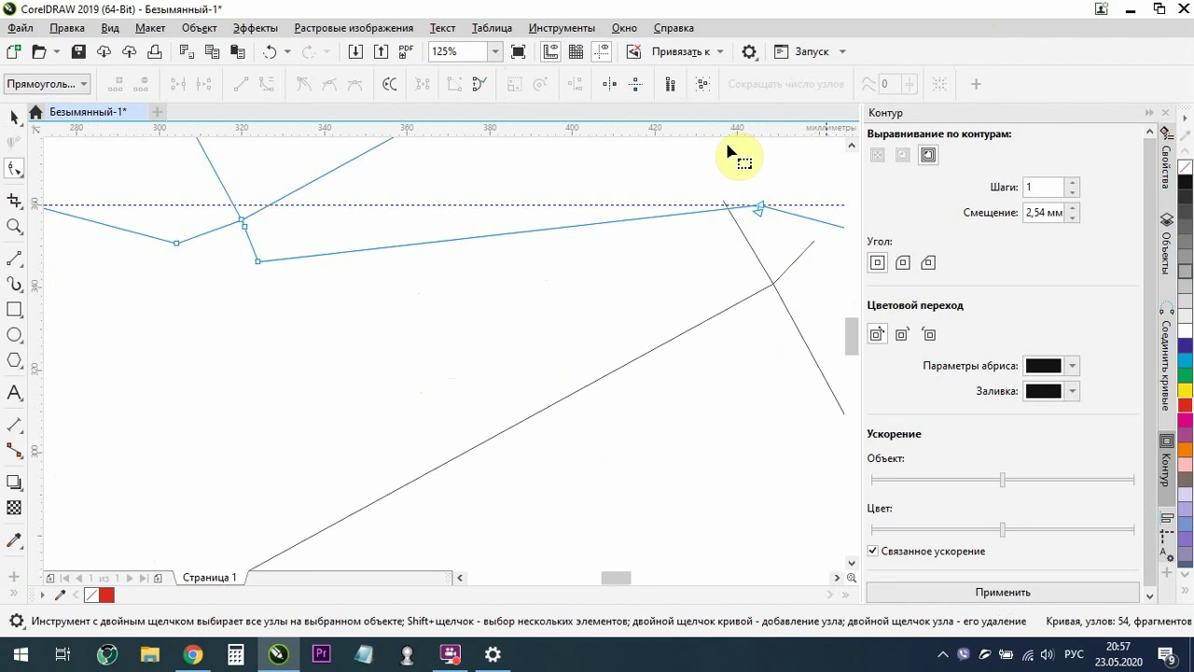
pyautogui.click(14, 116)
pyautogui.scroll(-4, 211, 307)
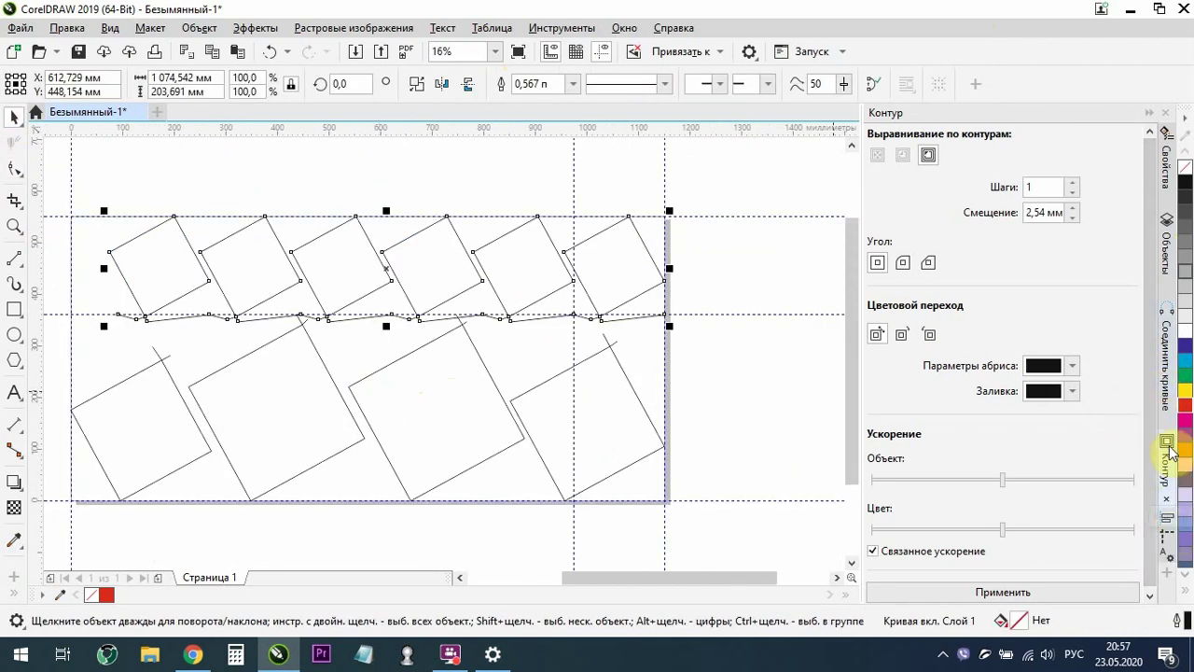
pyautogui.click(1165, 397)
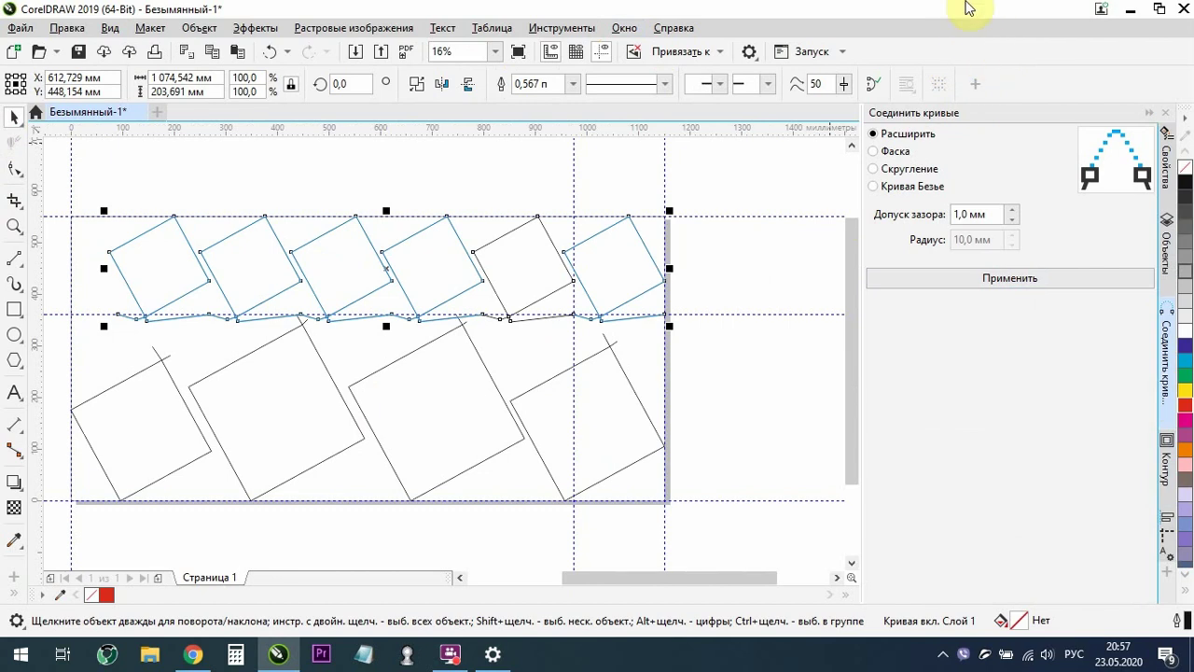
pyautogui.click(623, 29)
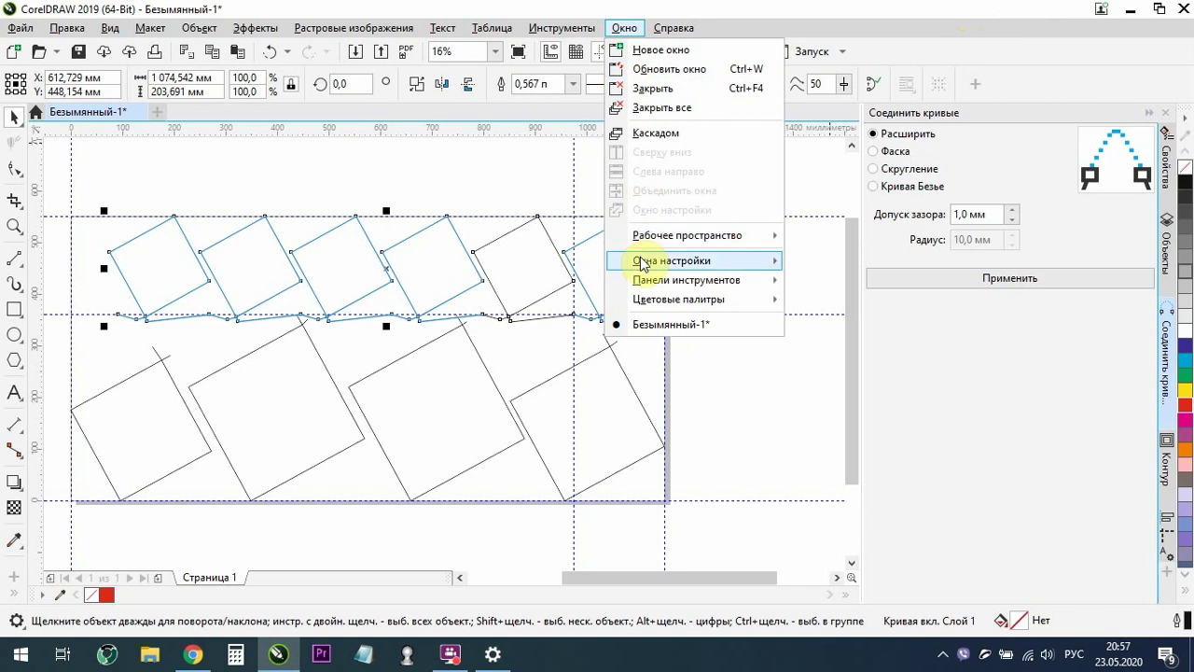
pyautogui.moveTo(642, 265)
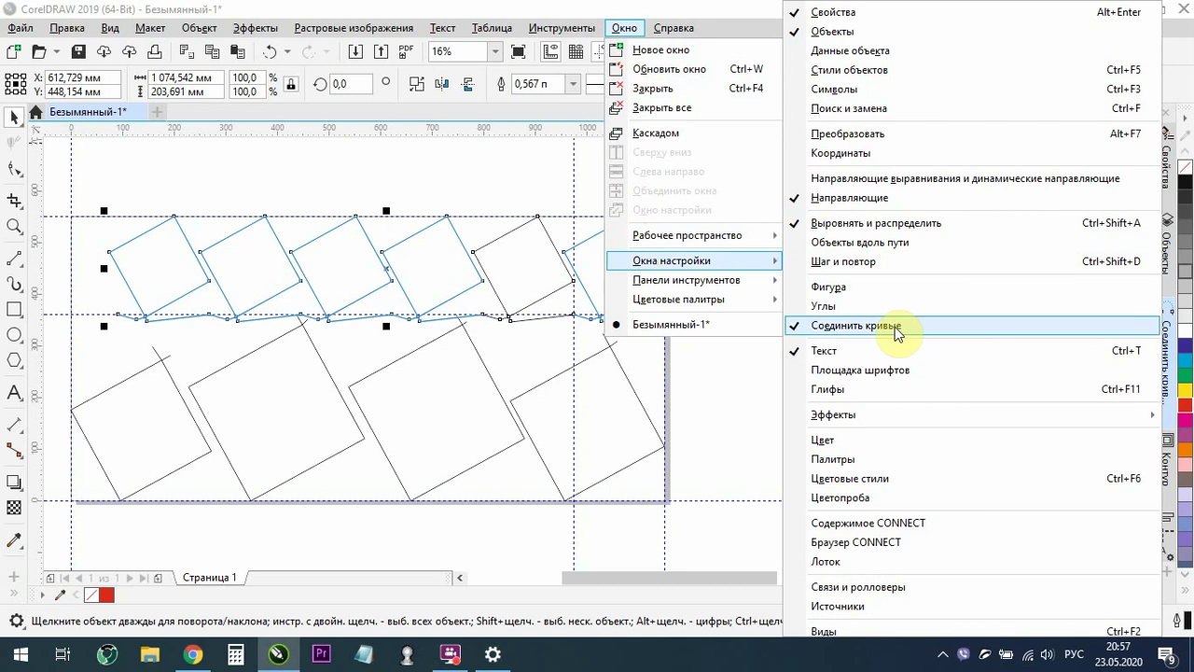
pyautogui.click(805, 329)
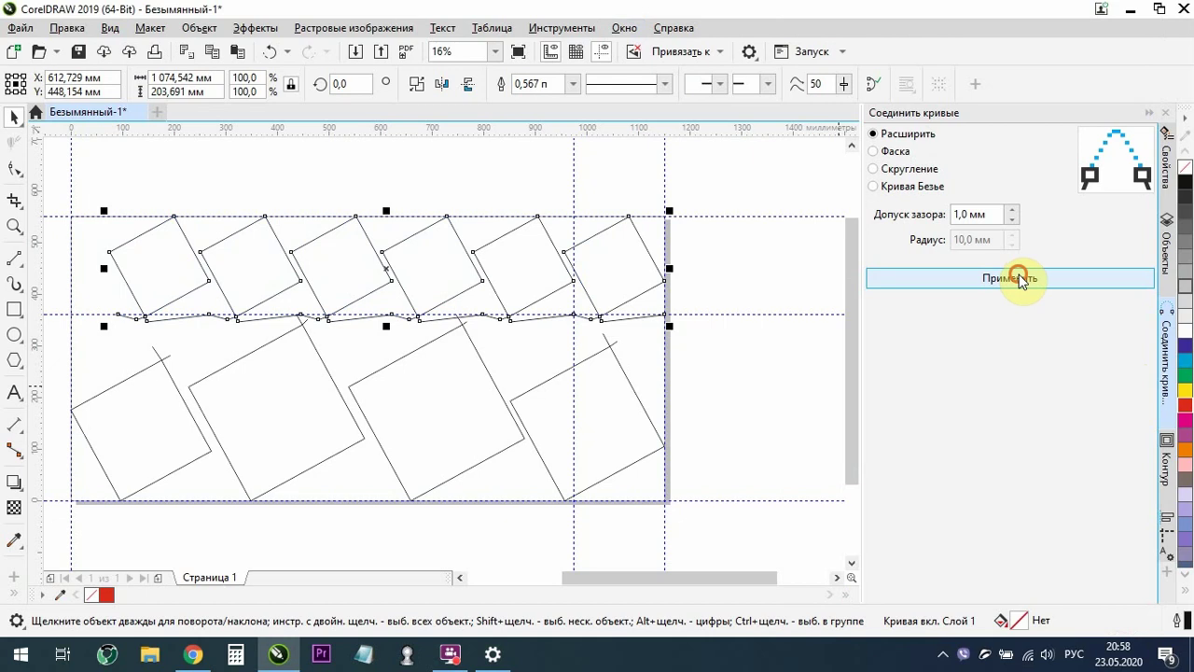
pyautogui.click(14, 168)
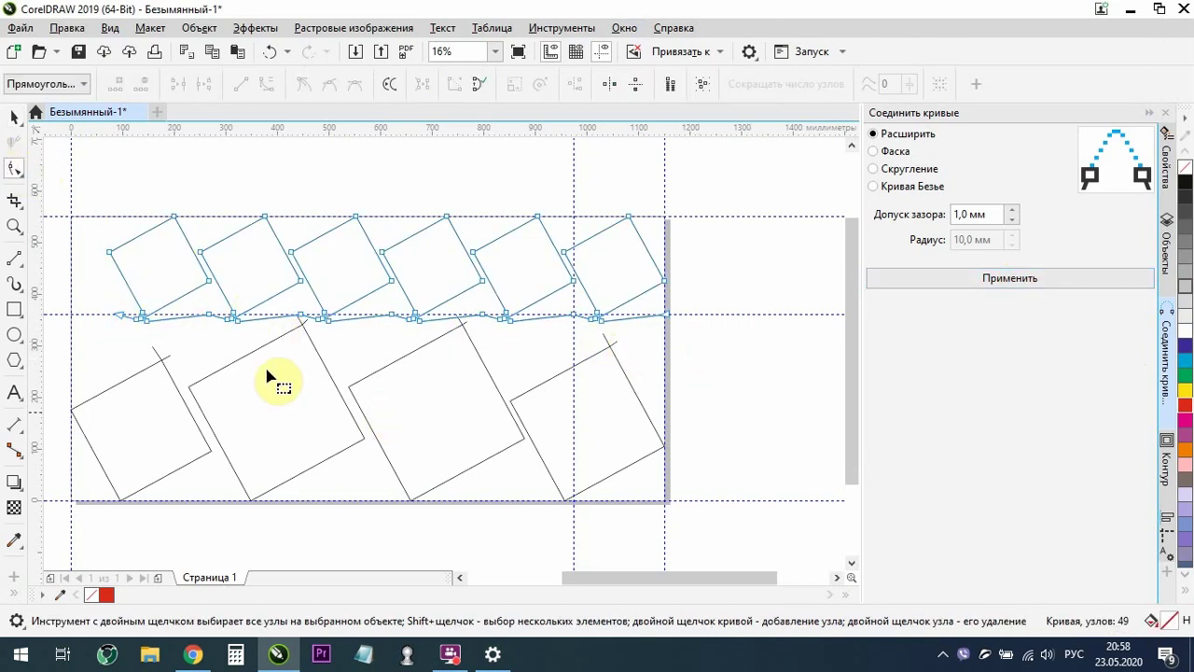
pyautogui.click(14, 117)
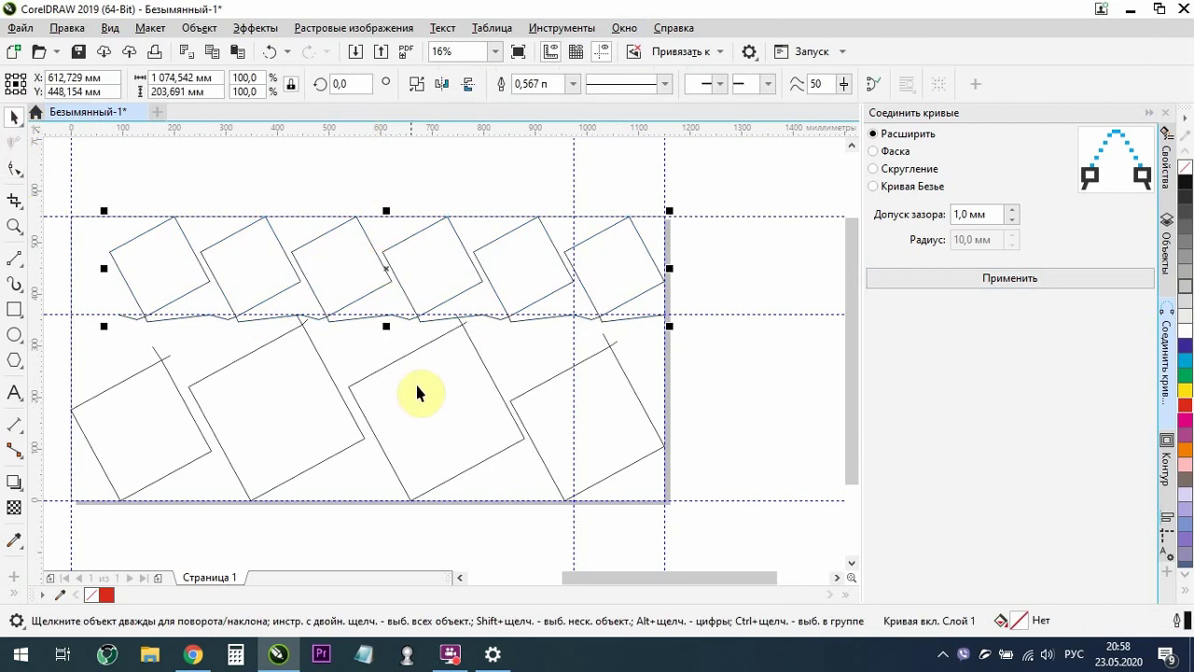
pyautogui.moveTo(535, 264); pyautogui.dragTo(514, 307)
pyautogui.hotkey('ctrl', 'z')
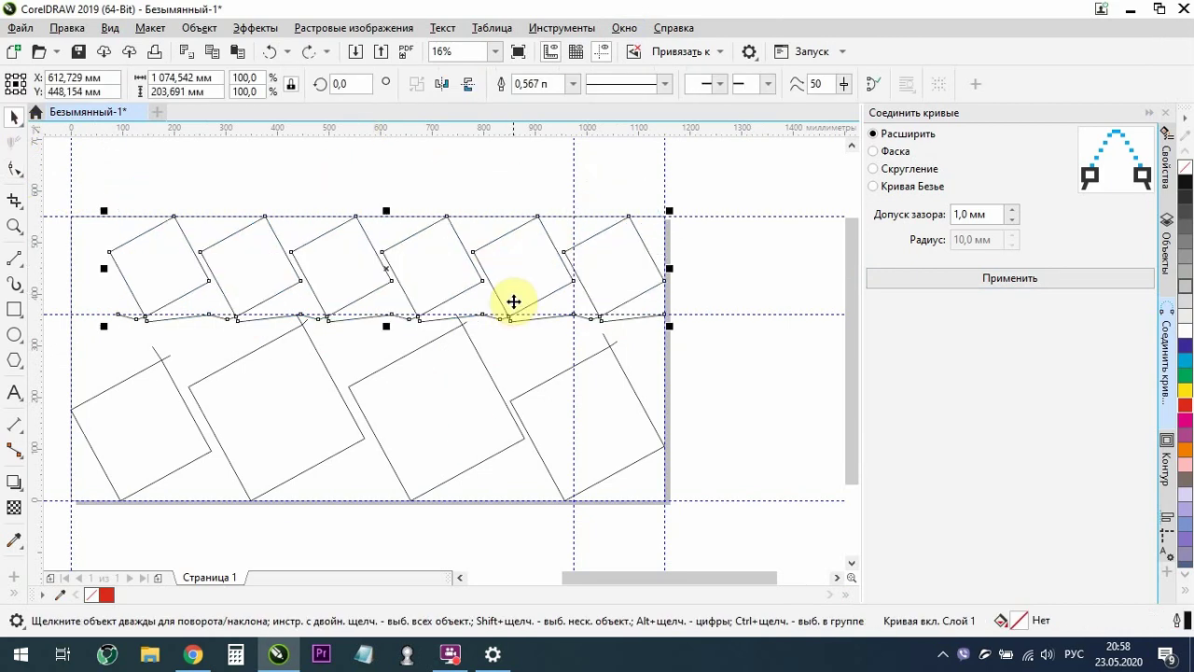
# Pull apart the two unjoined end nodes of the upper curve at the left vertical guideline, moving both below the 360 mm guideline
pyautogui.click(14, 168)
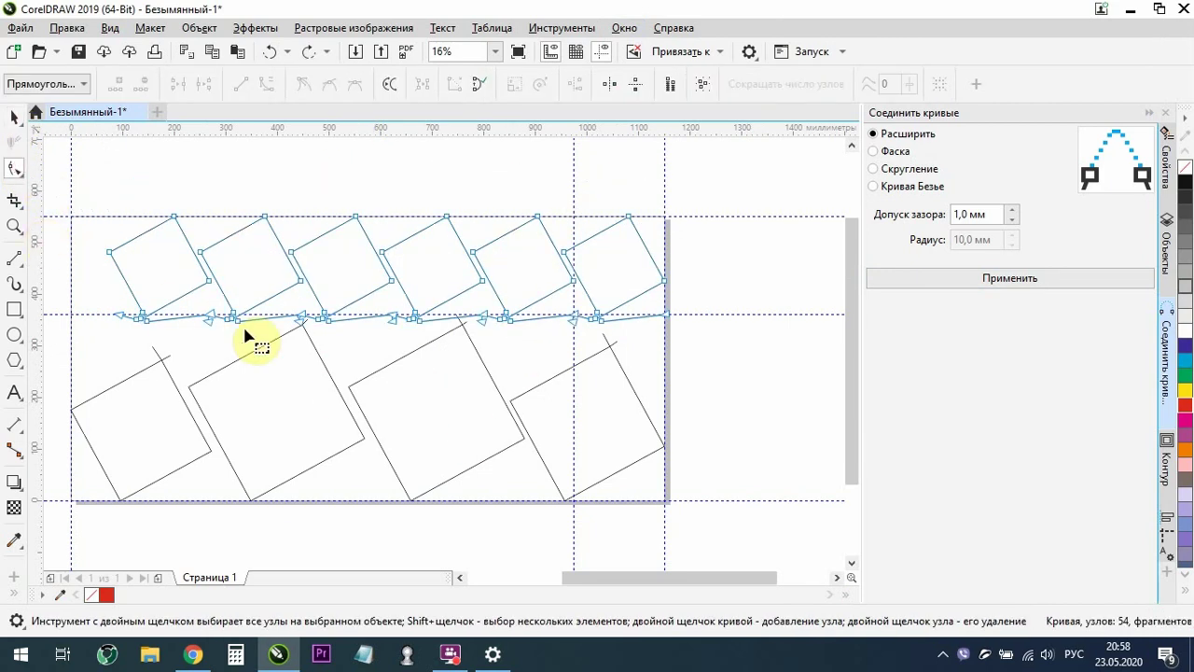
pyautogui.click(597, 353)
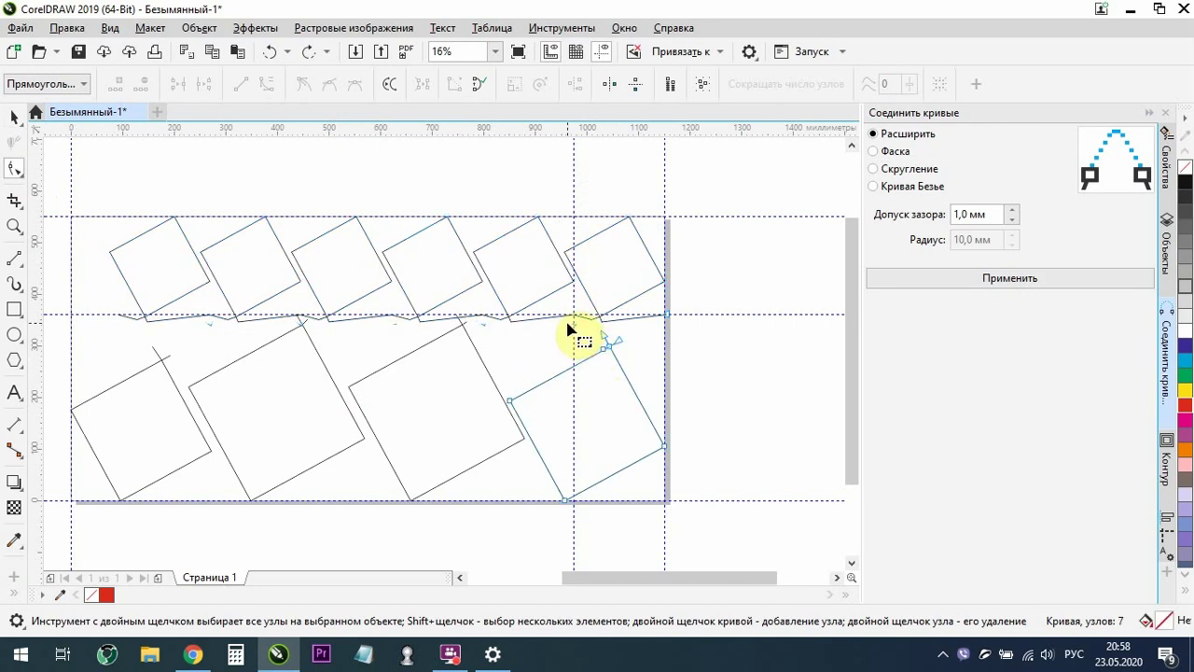
pyautogui.click(560, 319)
pyautogui.scroll(4, 560, 319)
pyautogui.moveTo(608, 333); pyautogui.dragTo(586, 375)
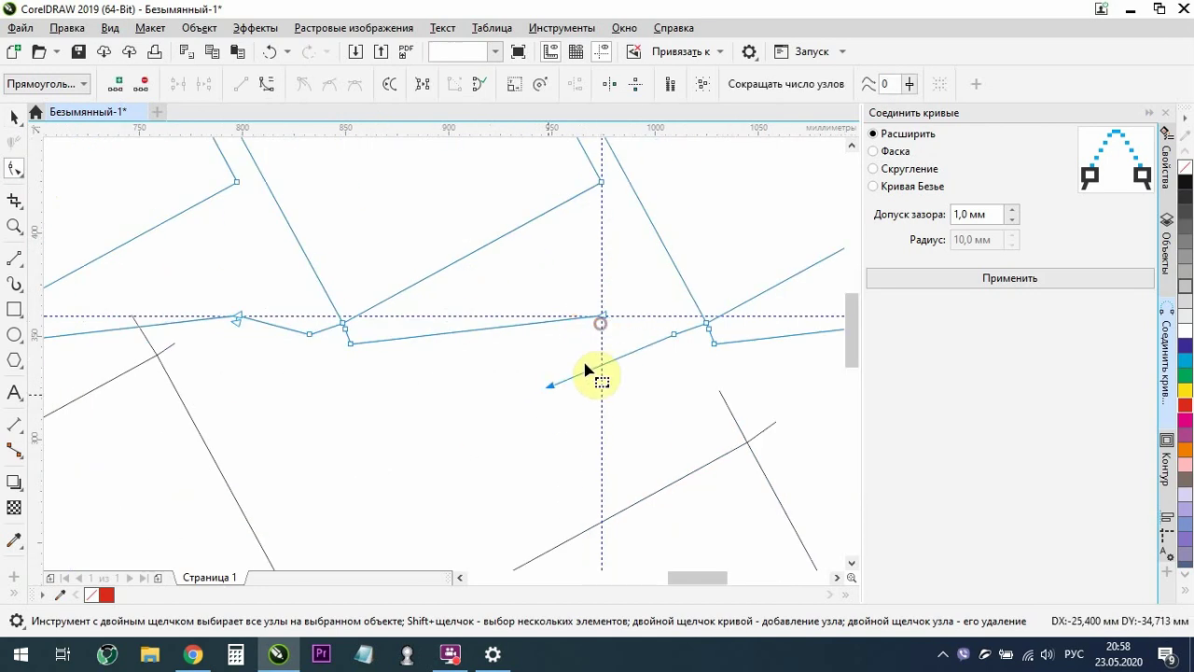
pyautogui.moveTo(604, 317); pyautogui.dragTo(344, 395)
pyautogui.moveTo(548, 386); pyautogui.dragTo(689, 392)
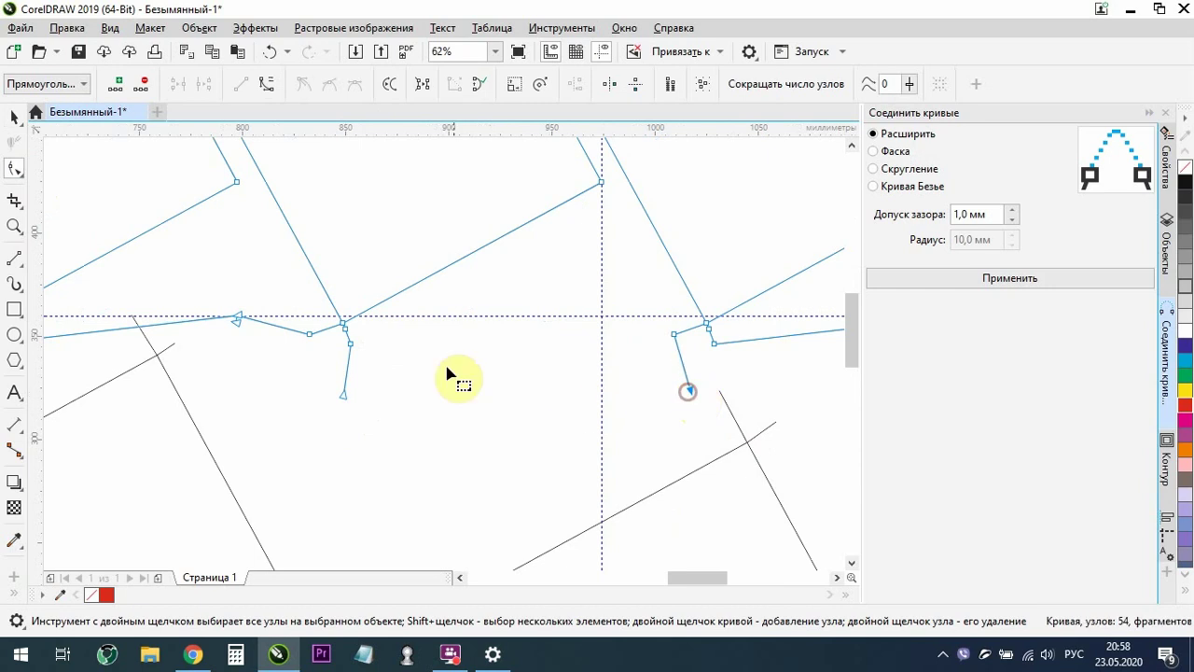
# Move an open end node of the upper curve away from its neighbour at the next joint to the left, near 800 mm
pyautogui.scroll(-2, 420, 328)
pyautogui.scroll(2, 278, 336)
pyautogui.click(315, 315)
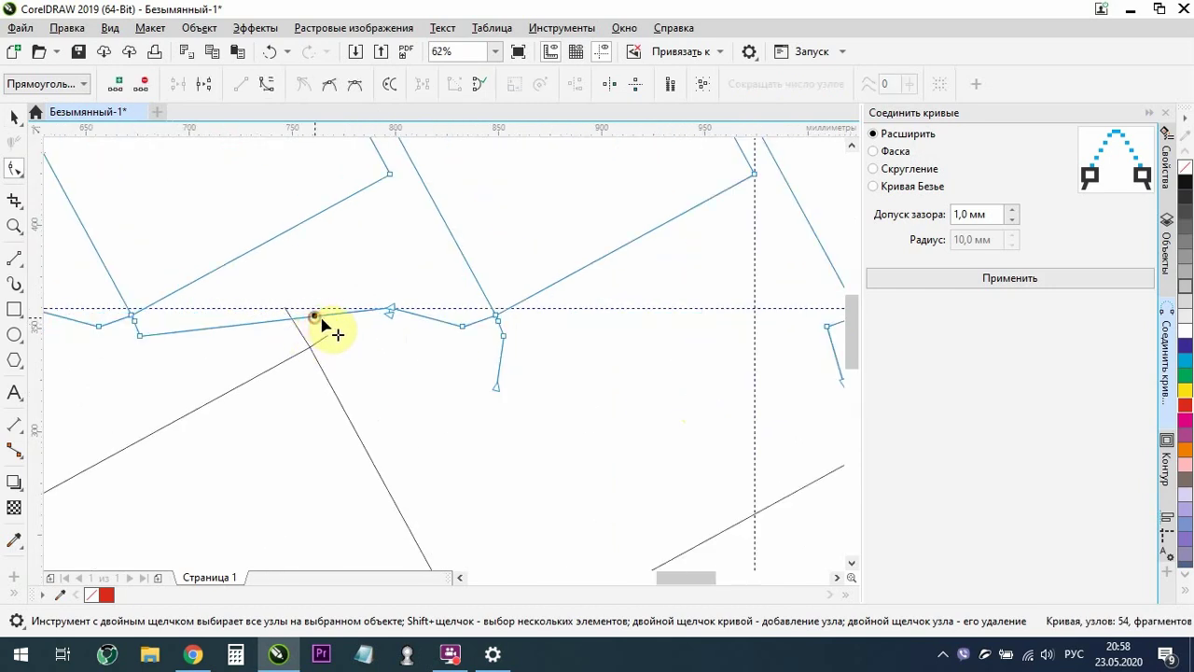
pyautogui.moveTo(394, 314); pyautogui.dragTo(338, 376)
# Move the left-hand broken node at the top corner of the second lower square downward, away from its neighbouring node
pyautogui.click(331, 392)
pyautogui.scroll(-4, 514, 360)
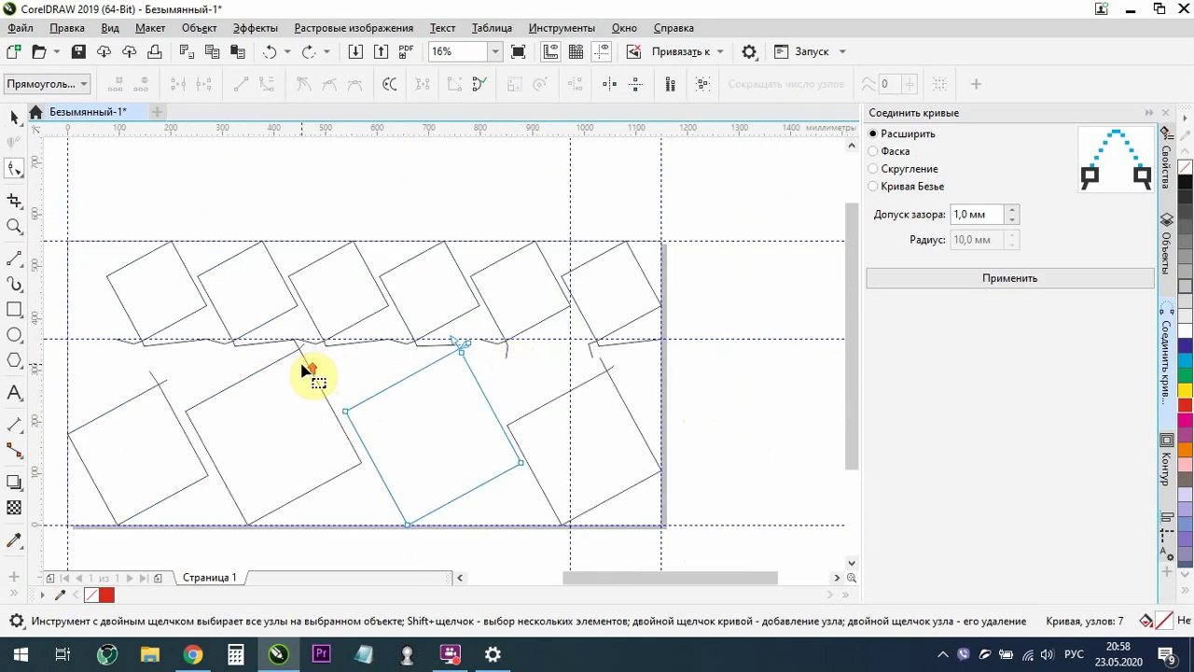
pyautogui.scroll(4, 314, 371)
pyautogui.moveTo(295, 306); pyautogui.dragTo(295, 349)
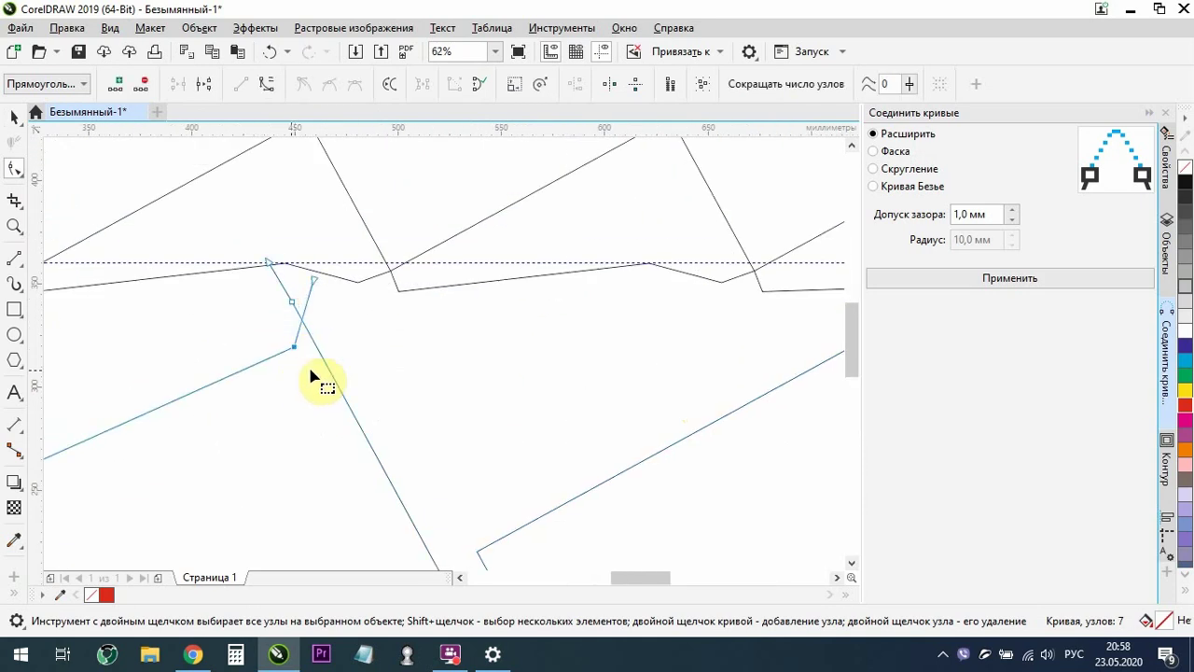
# Undo the last node move on the second lower square and join the upper curve's two end nodes near 615 mm
pyautogui.scroll(-4, 425, 341)
pyautogui.scroll(2, 434, 336)
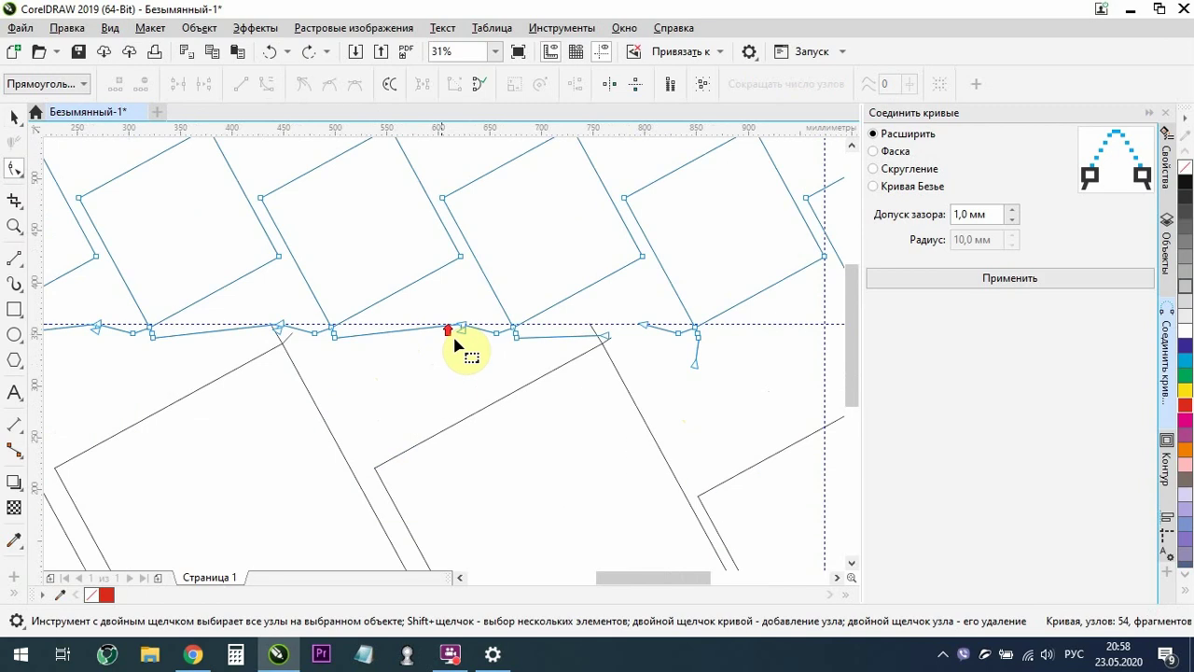
pyautogui.moveTo(459, 344); pyautogui.dragTo(506, 368)
# Pull apart the upper curve's two end nodes near 265 mm, moving both below the 360 mm guideline and the left segment's end to about 175 mm
pyautogui.scroll(-5, 506, 367)
pyautogui.scroll(5, 404, 370)
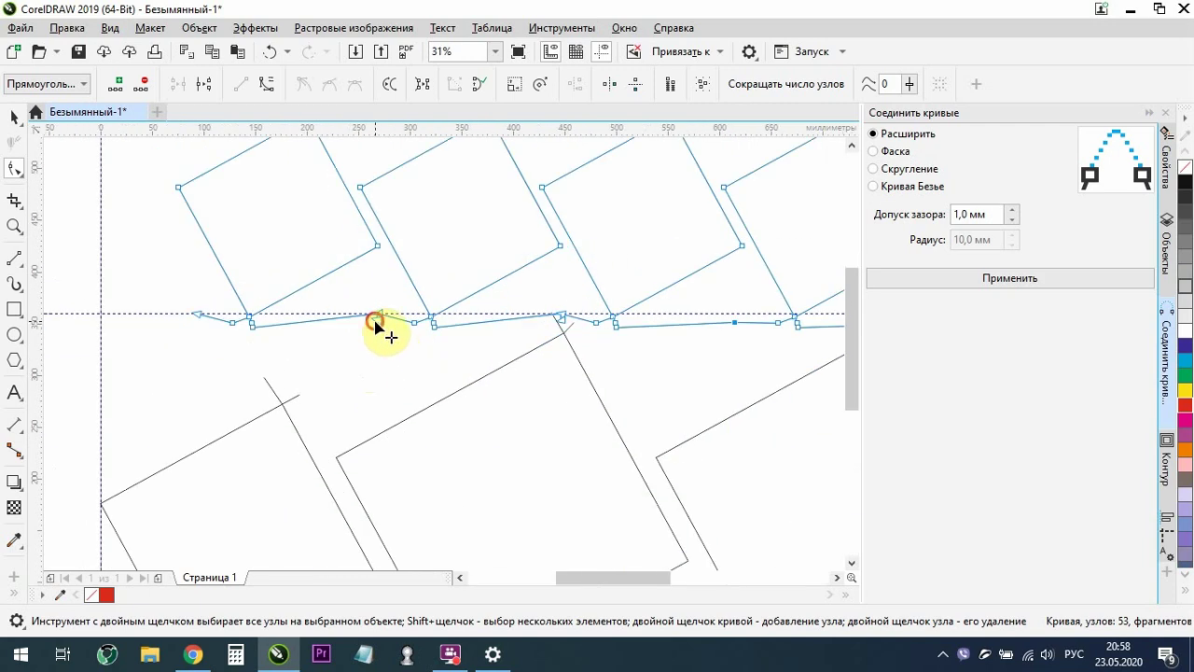
pyautogui.moveTo(383, 319); pyautogui.dragTo(280, 363)
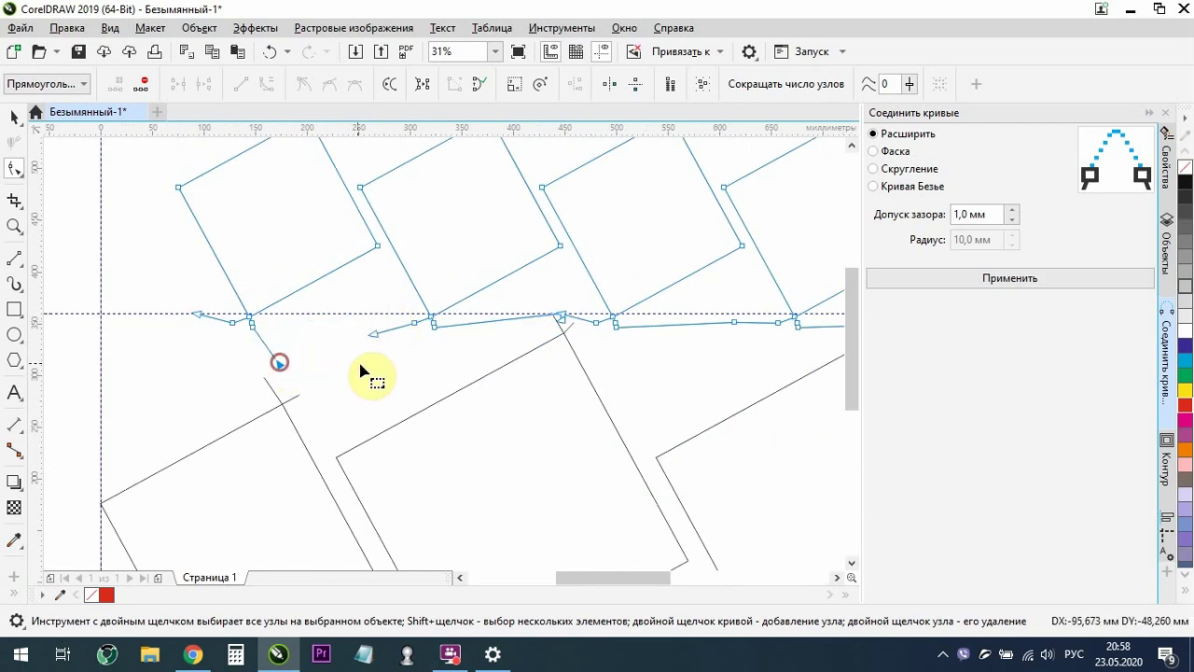
pyautogui.moveTo(364, 373); pyautogui.dragTo(249, 354)
# Combine the upper curve and all four lower square outlines into one curve and show its nodes for editing
pyautogui.scroll(-5, 457, 347)
pyautogui.scroll(5, 482, 340)
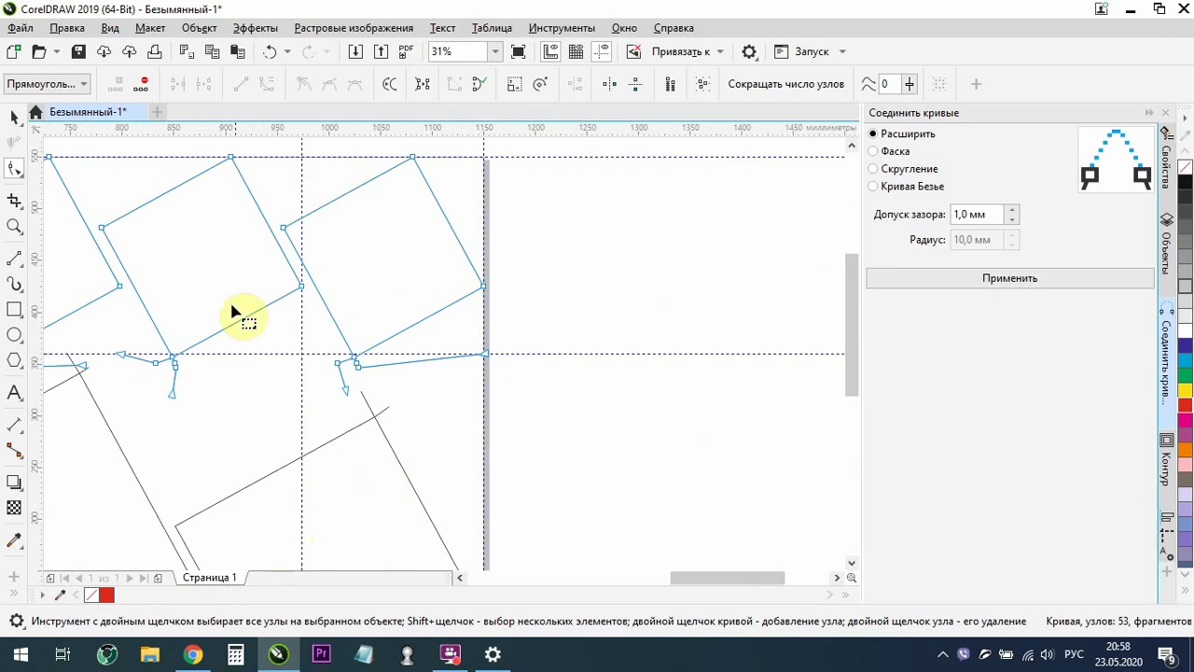
pyautogui.scroll(-5, 552, 334)
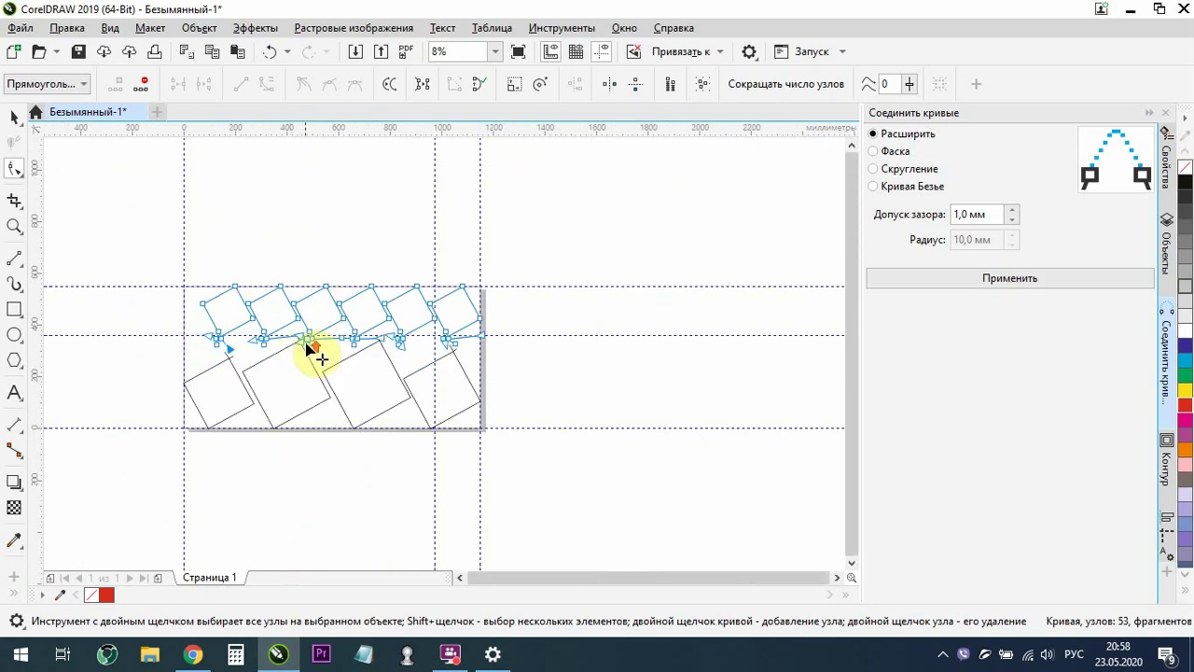
pyautogui.scroll(2, 307, 341)
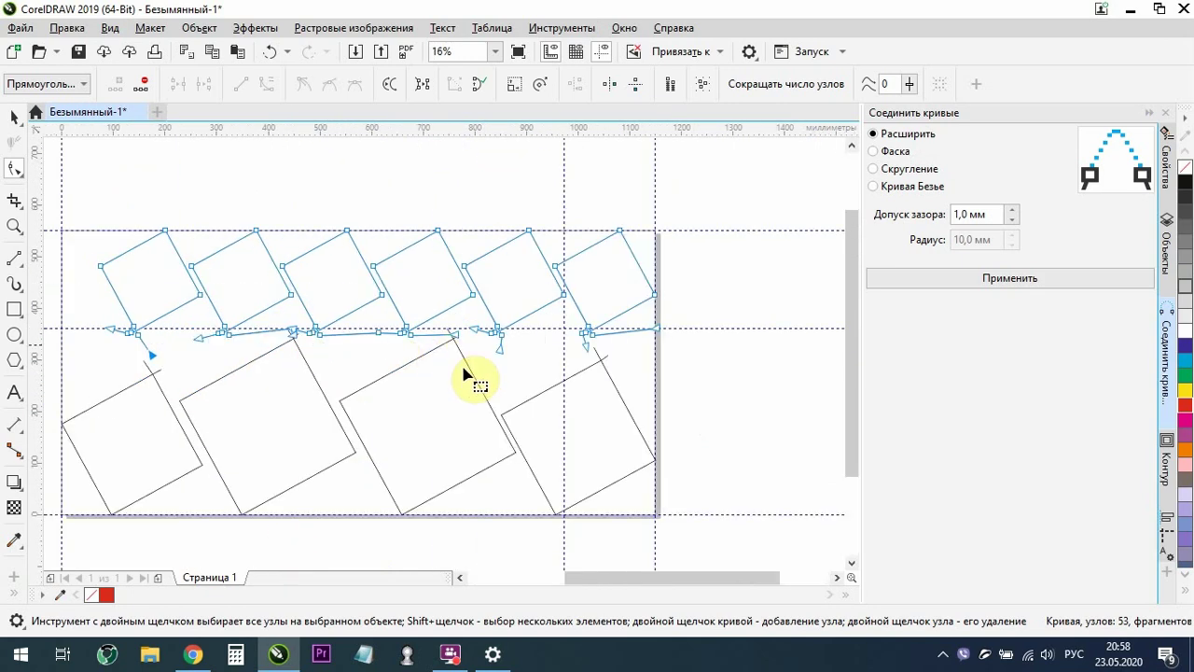
pyautogui.click(587, 353)
pyautogui.click(16, 122)
pyautogui.scroll(-2, 354, 224)
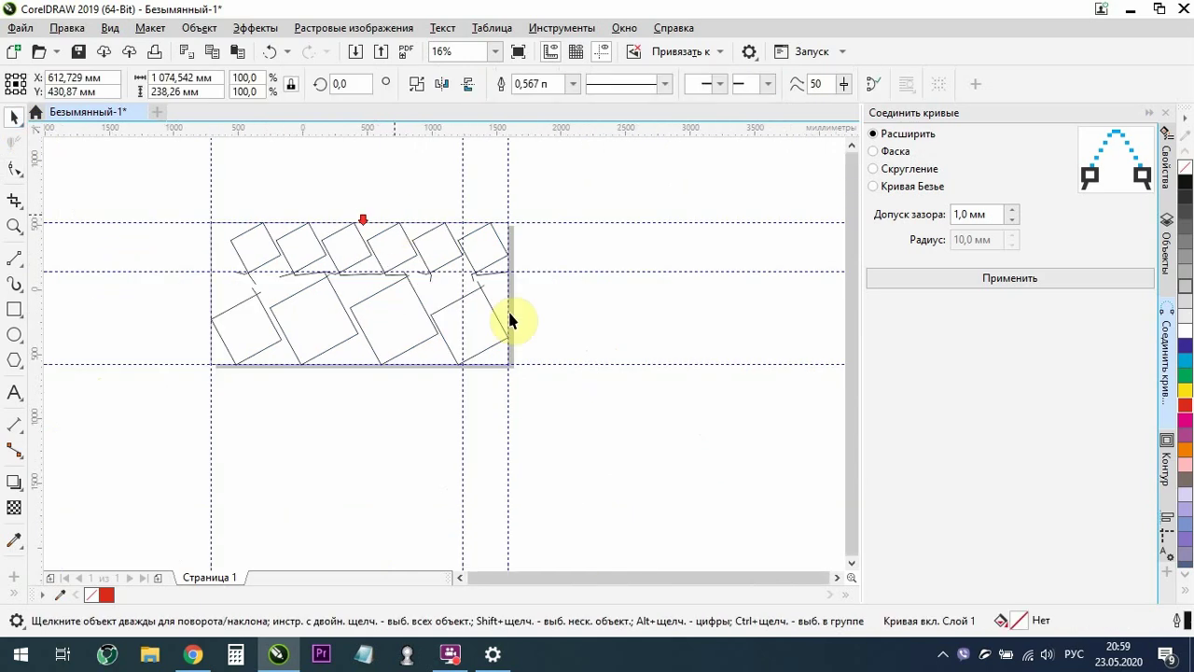
pyautogui.moveTo(547, 360); pyautogui.dragTo(200, 182)
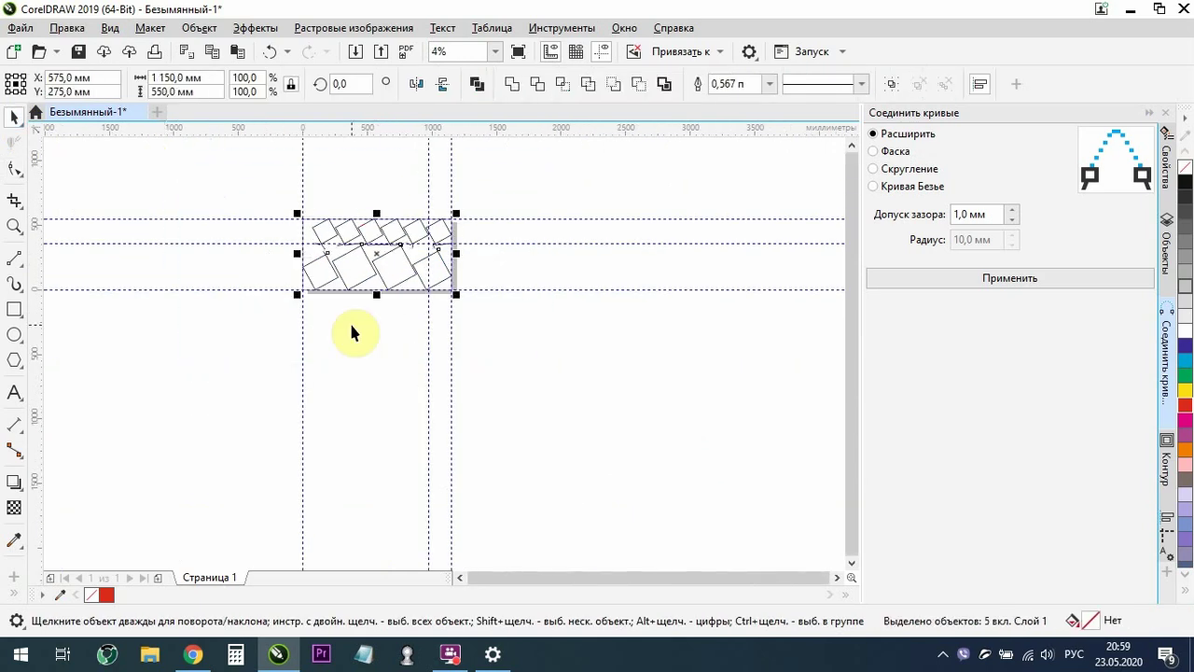
pyautogui.hotkey('ctrl', 'l')
pyautogui.scroll(1, 394, 177)
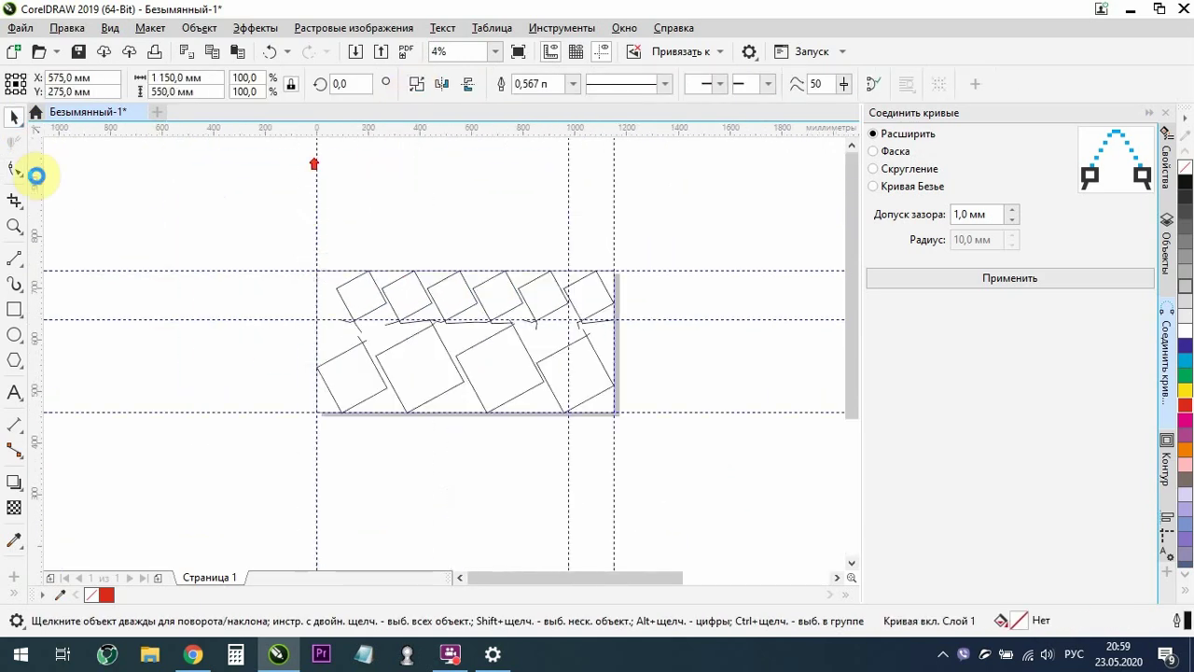
pyautogui.click(14, 168)
# Join the upper curve's open ends near 1015 mm and 850 mm to the two open ends at the last lower square's top corner
pyautogui.scroll(2, 663, 371)
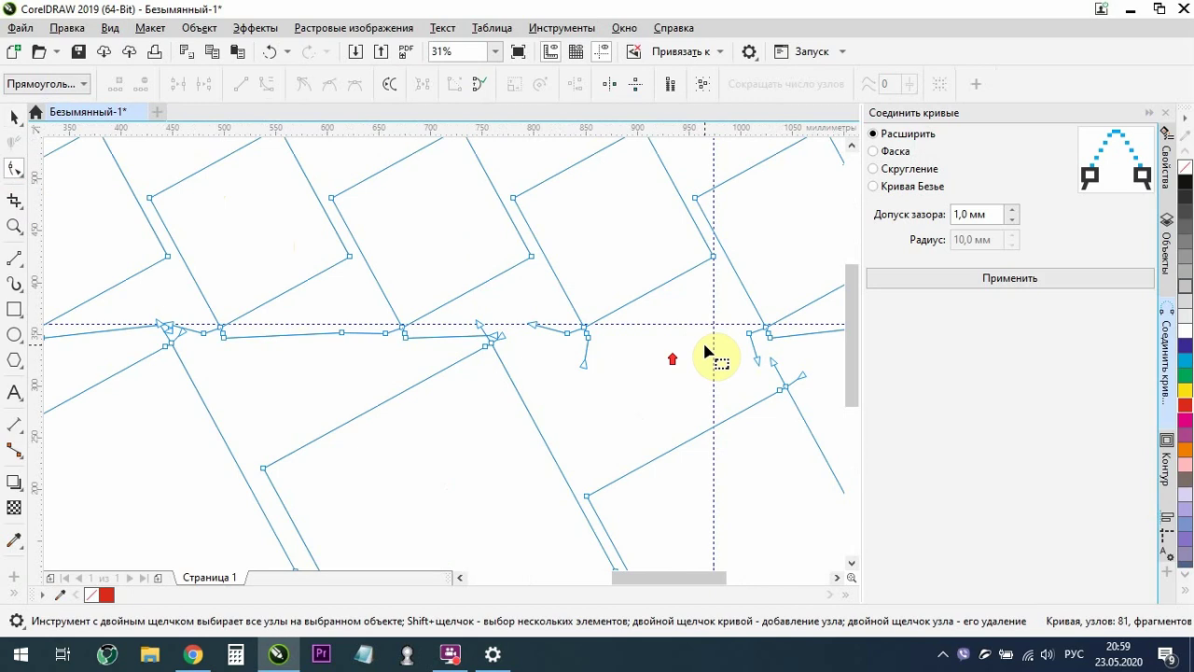
pyautogui.scroll(1, 790, 373)
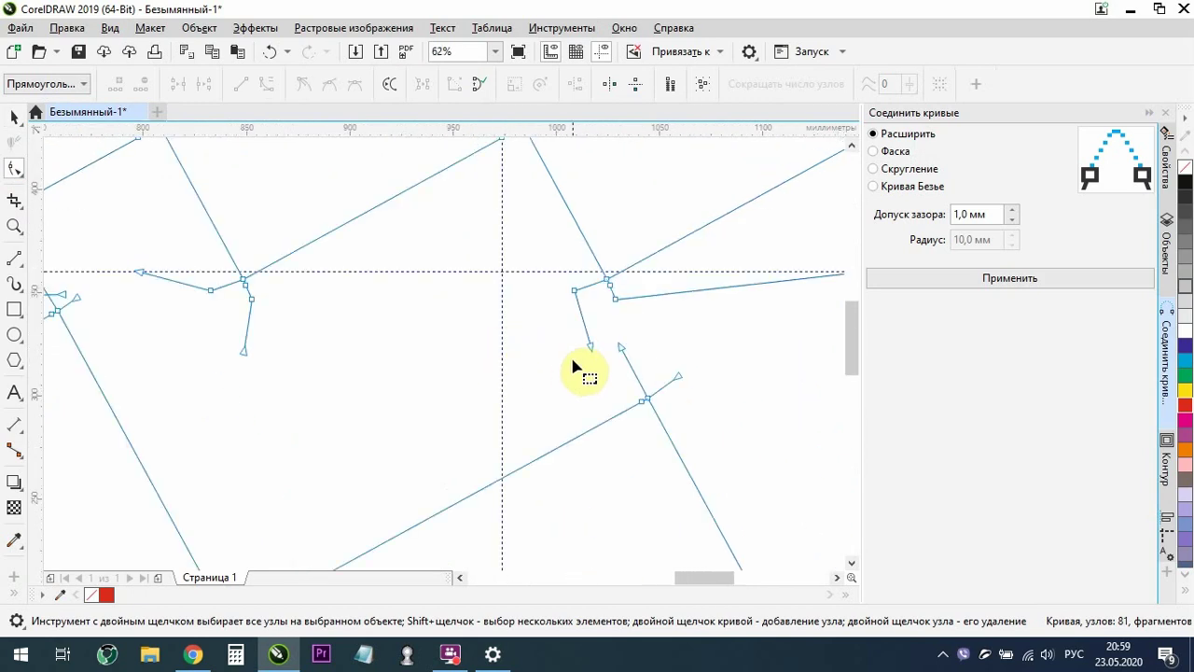
pyautogui.moveTo(588, 352); pyautogui.dragTo(678, 377)
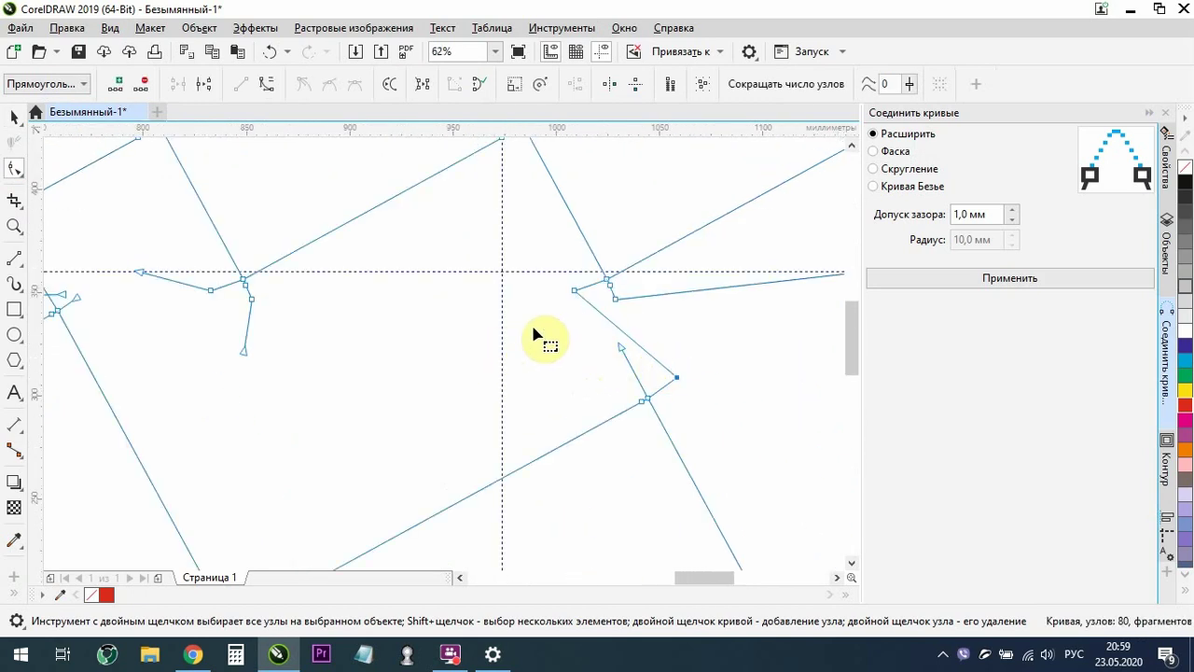
pyautogui.moveTo(256, 353); pyautogui.dragTo(619, 349)
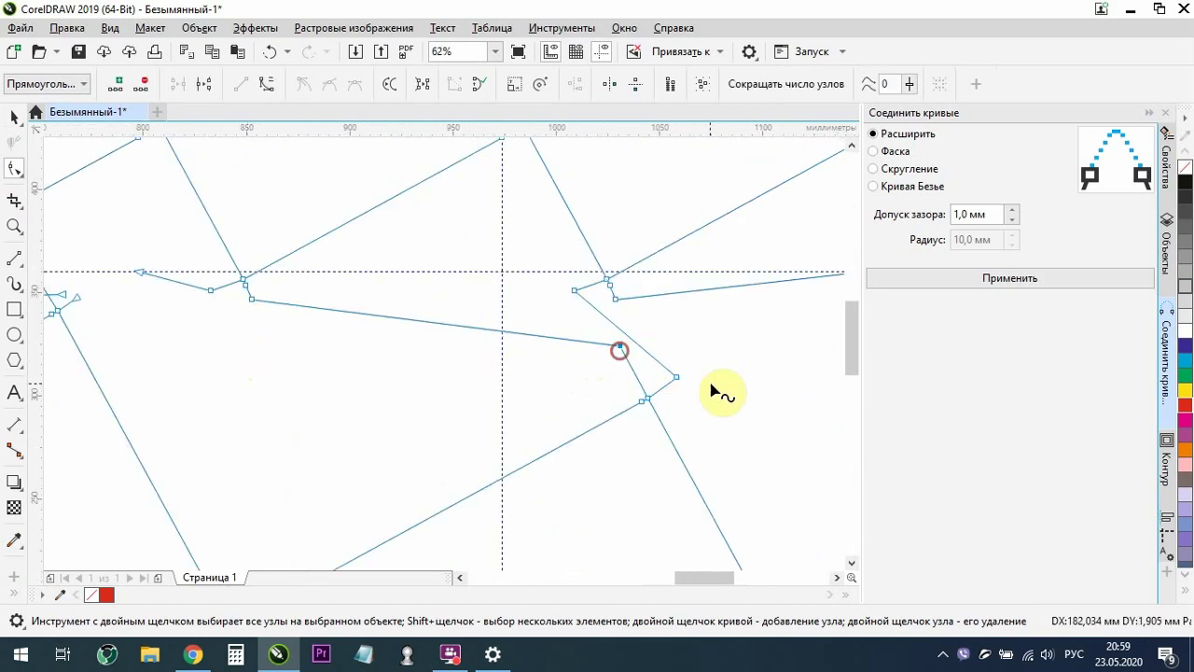
# Join the upper curve's open ends near 800 mm and 760 mm to the two open ends at the third lower square's top corner
pyautogui.scroll(-1, 719, 378)
pyautogui.scroll(2, 421, 322)
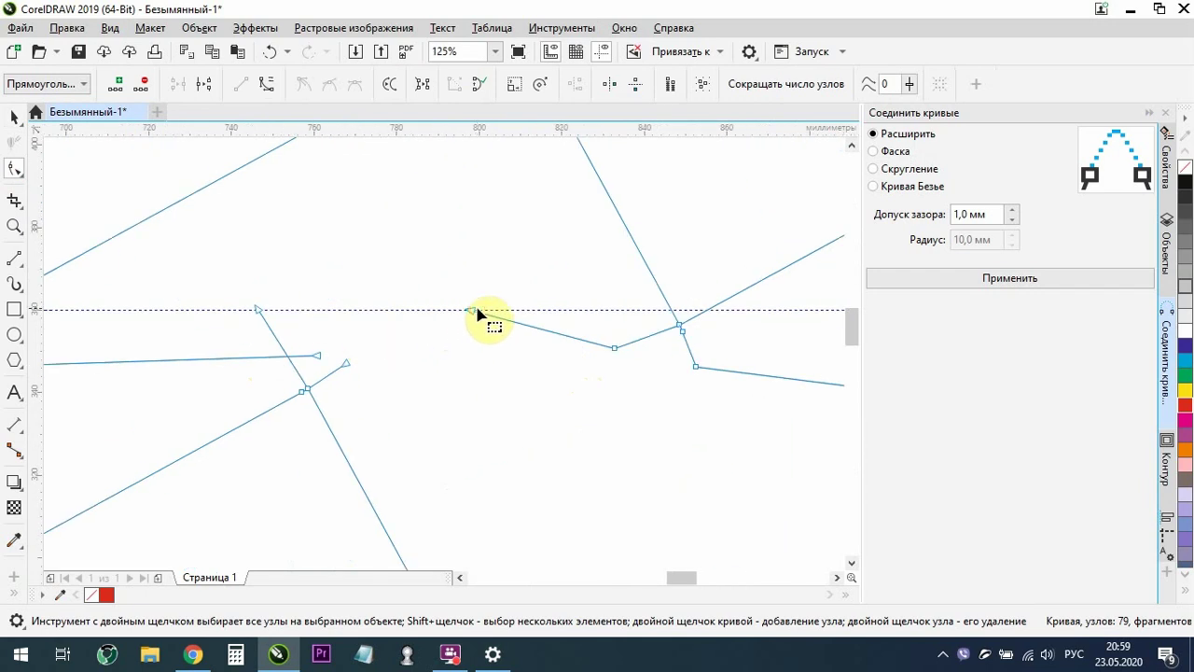
pyautogui.click(474, 309)
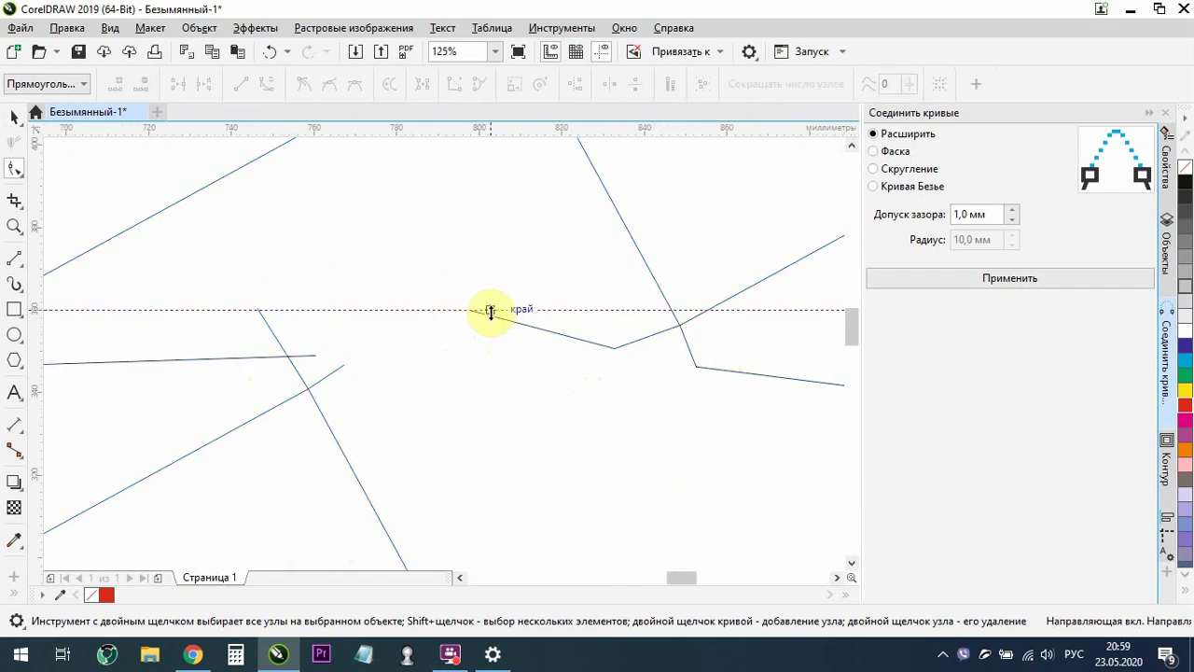
pyautogui.click(496, 322)
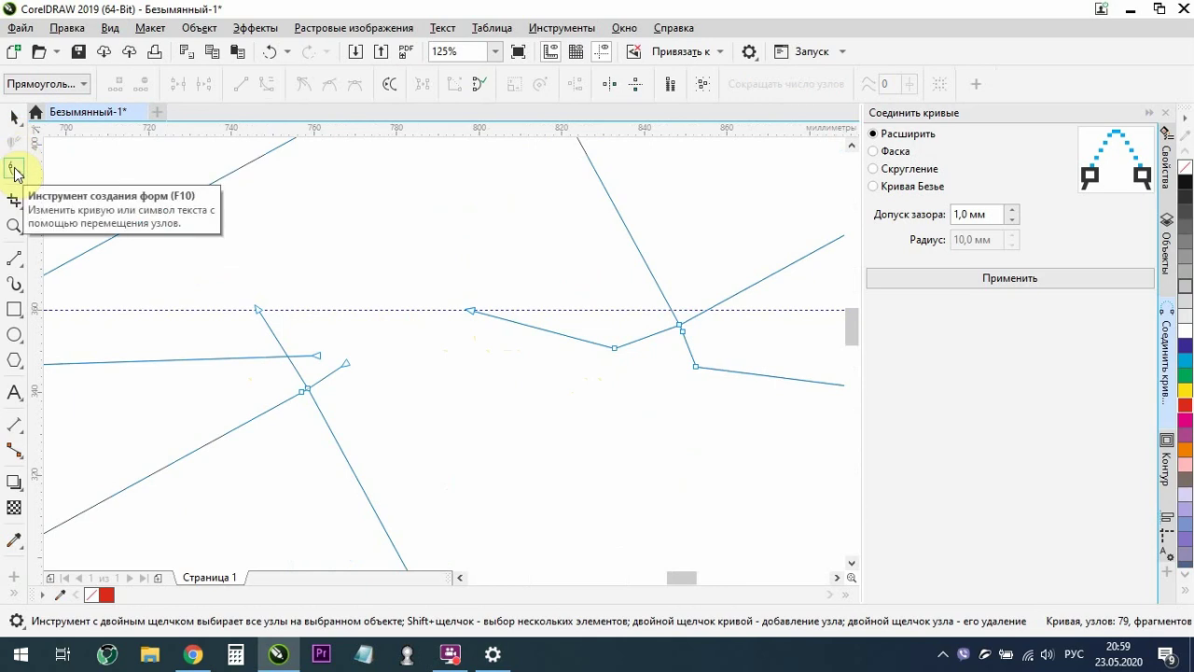
pyautogui.moveTo(470, 313); pyautogui.dragTo(348, 360)
pyautogui.scroll(-2, 602, 329)
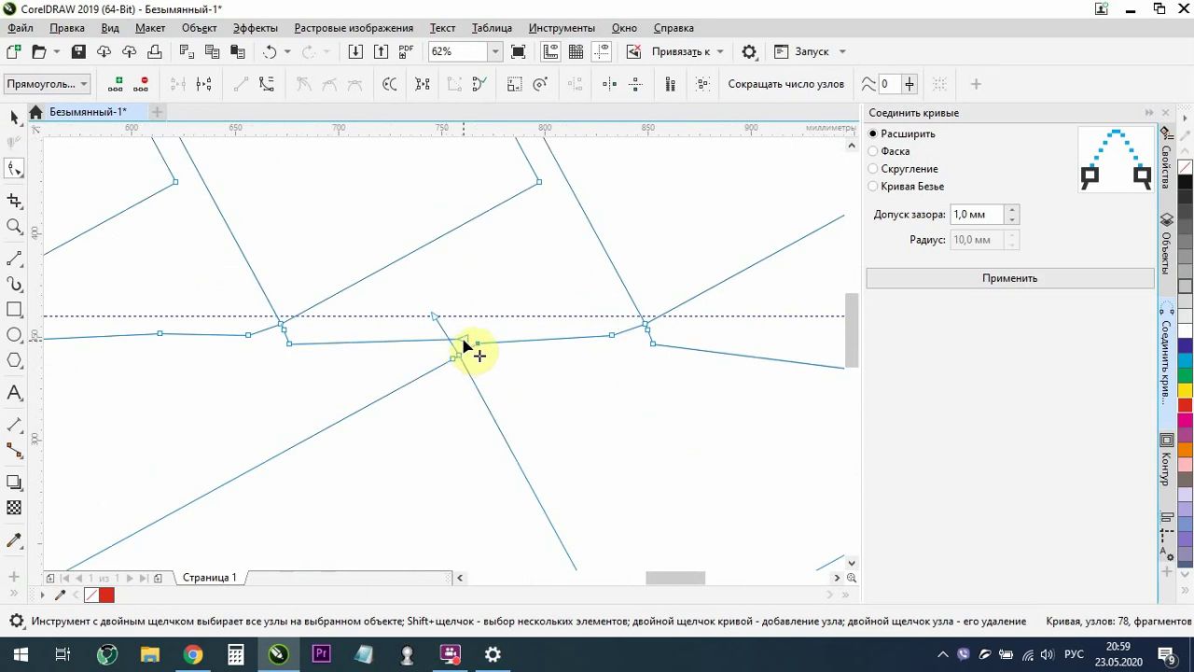
pyautogui.moveTo(463, 345); pyautogui.dragTo(494, 338)
# Join the upper curve's two coincident open ends near 445 mm to the two open ends at the second lower square's top corner
pyautogui.scroll(-3, 480, 349)
pyautogui.scroll(3, 497, 347)
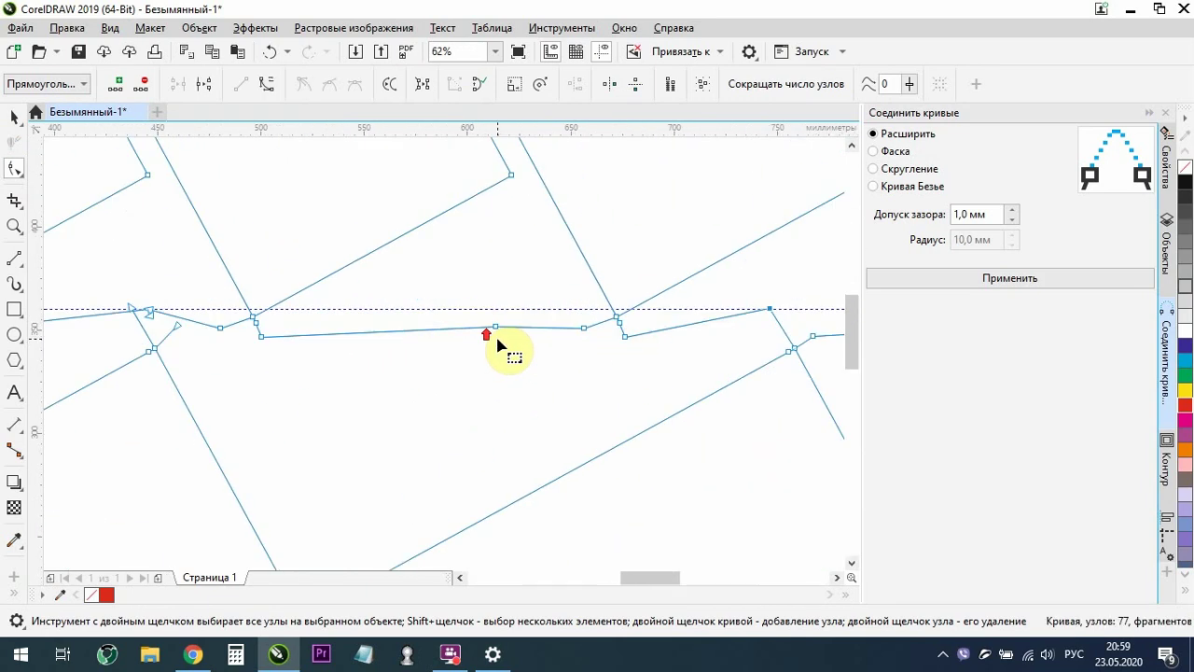
pyautogui.scroll(-2, 622, 342)
pyautogui.scroll(4, 401, 336)
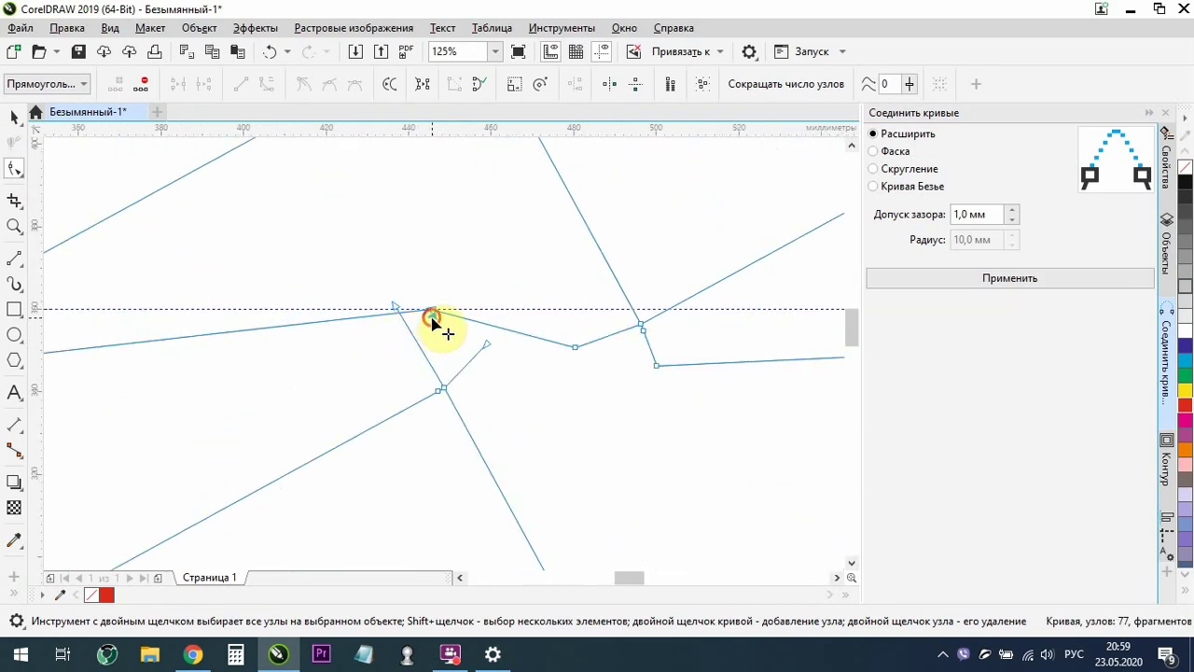
pyautogui.moveTo(432, 320); pyautogui.dragTo(605, 336)
# Join the upper curve's separated open ends near 260 mm and 175 mm to the open ends at the first lower square's top corner
pyautogui.scroll(-2, 605, 336)
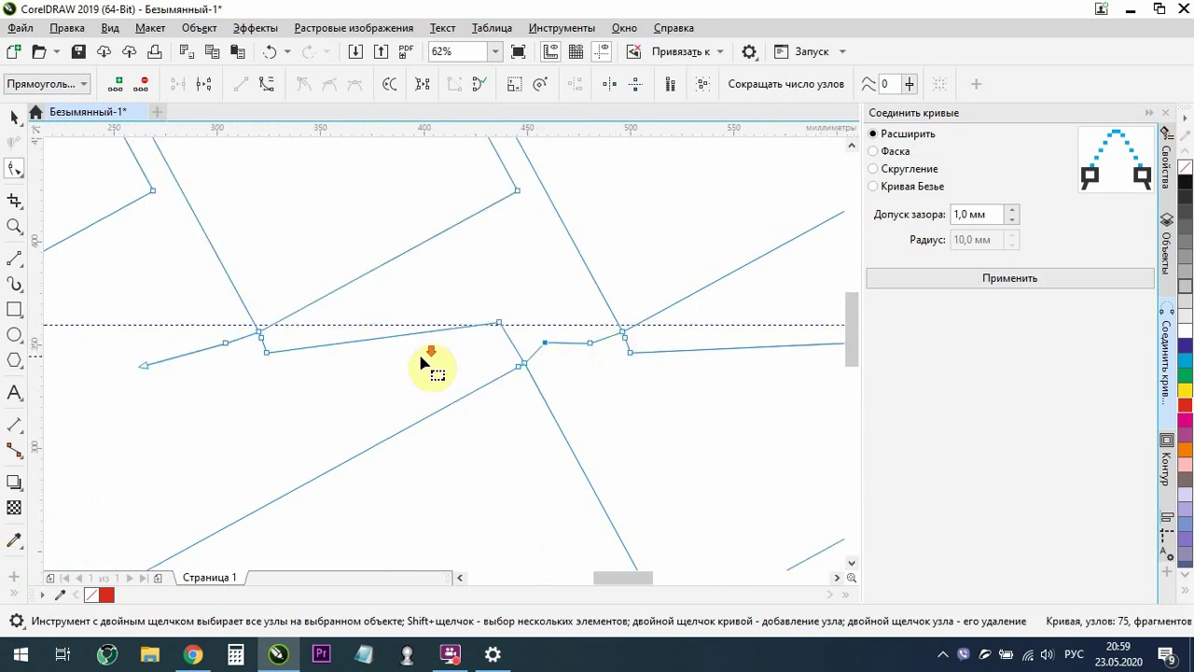
pyautogui.scroll(-2, 422, 362)
pyautogui.moveTo(279, 364); pyautogui.dragTo(176, 410)
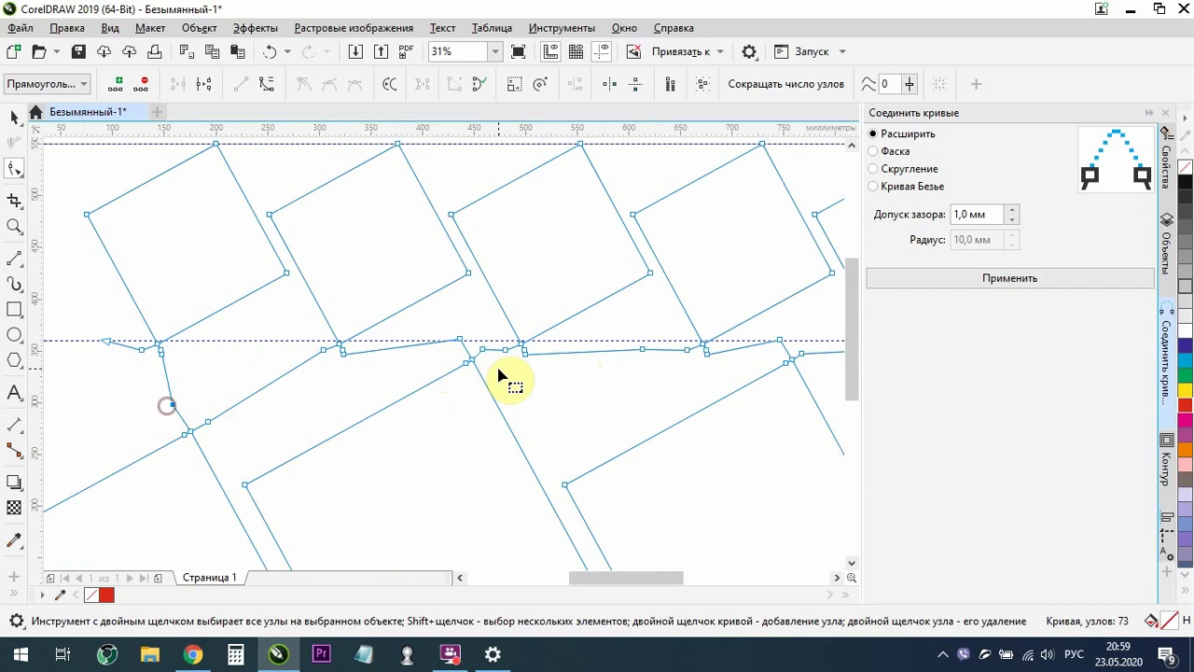
# Move the curve's open left end node outward along the 360 mm guideline to about 40 mm beyond the left vertical guideline
pyautogui.scroll(-4, 269, 364)
pyautogui.scroll(4, 268, 364)
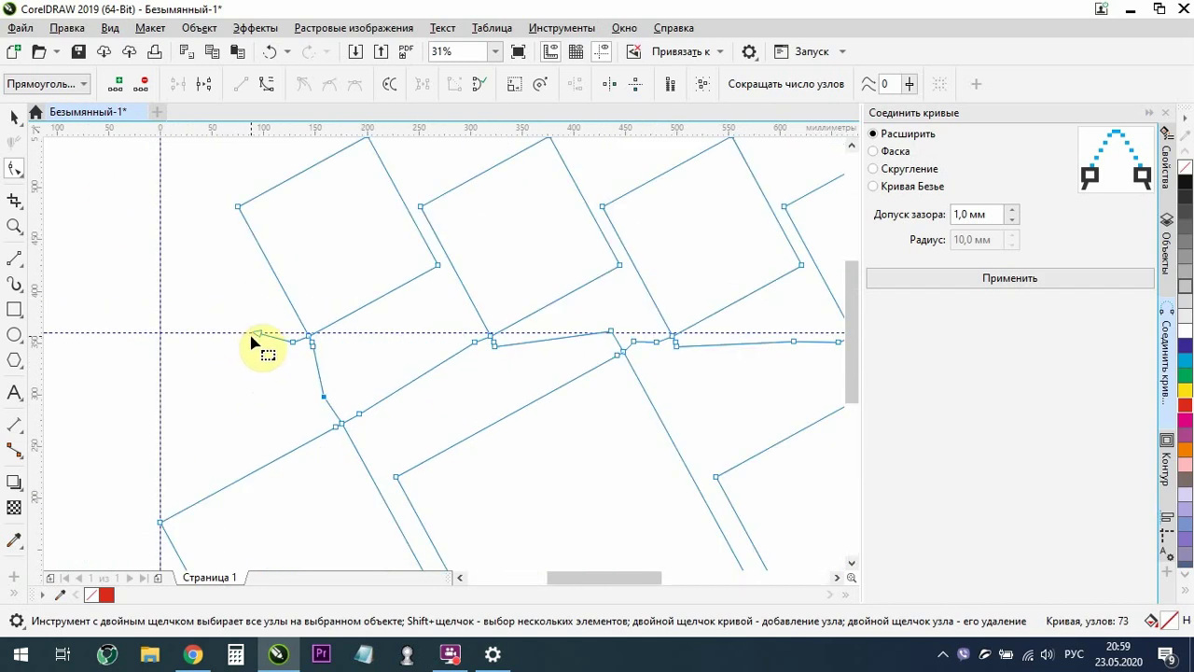
pyautogui.scroll(-2, 116, 344)
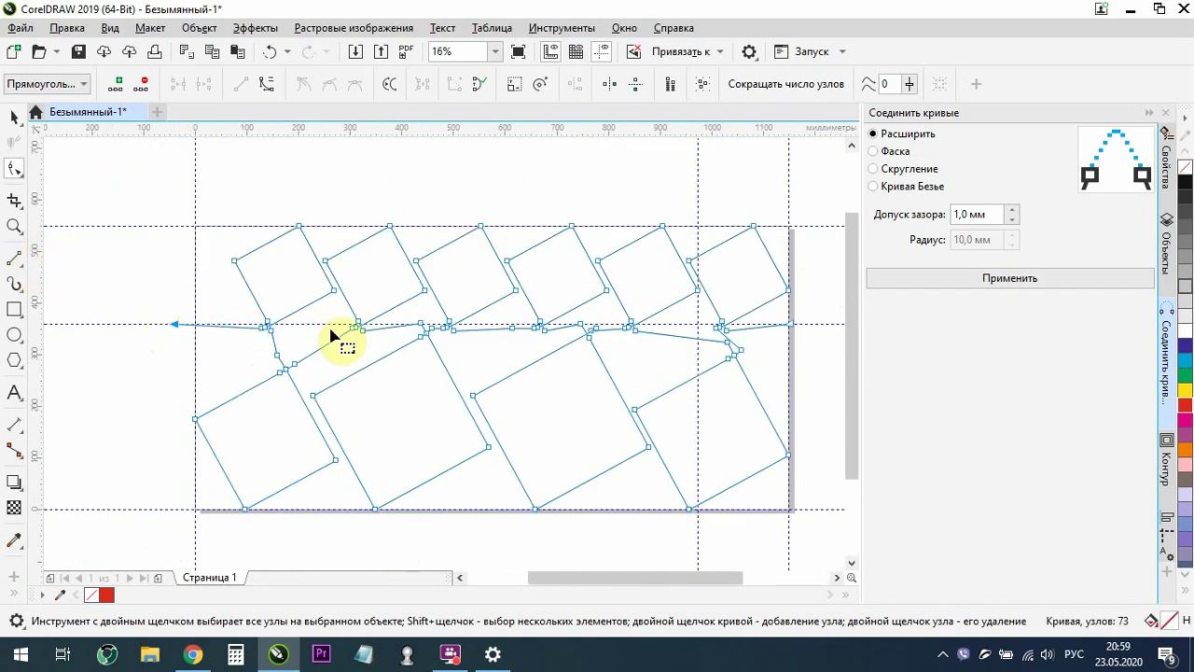
# Extend the curve's right end with two straight segments up to the 550 mm guideline, bulging about 21 mm past the right vertical guideline
pyautogui.click(14, 256)
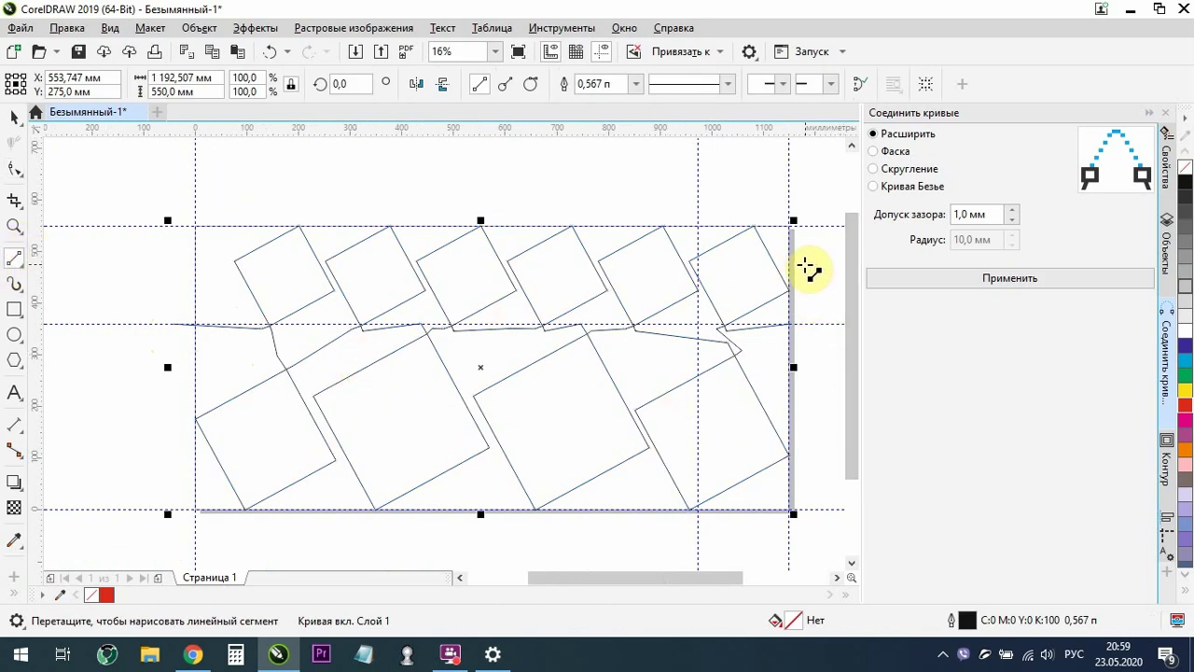
pyautogui.scroll(3, 454, 307)
pyautogui.scroll(-3, 267, 320)
pyautogui.scroll(1, 397, 285)
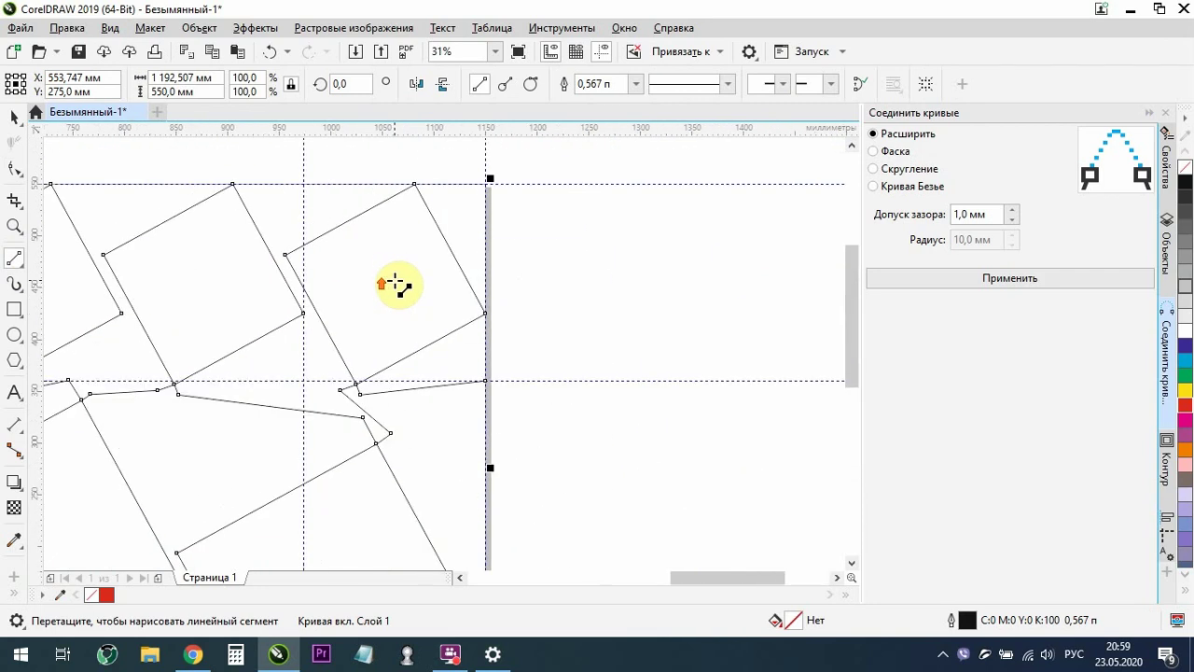
pyautogui.moveTo(486, 381)
pyautogui.mouseDown()
pyautogui.moveTo(507, 315)
pyautogui.moveTo(486, 184)
pyautogui.mouseUp()
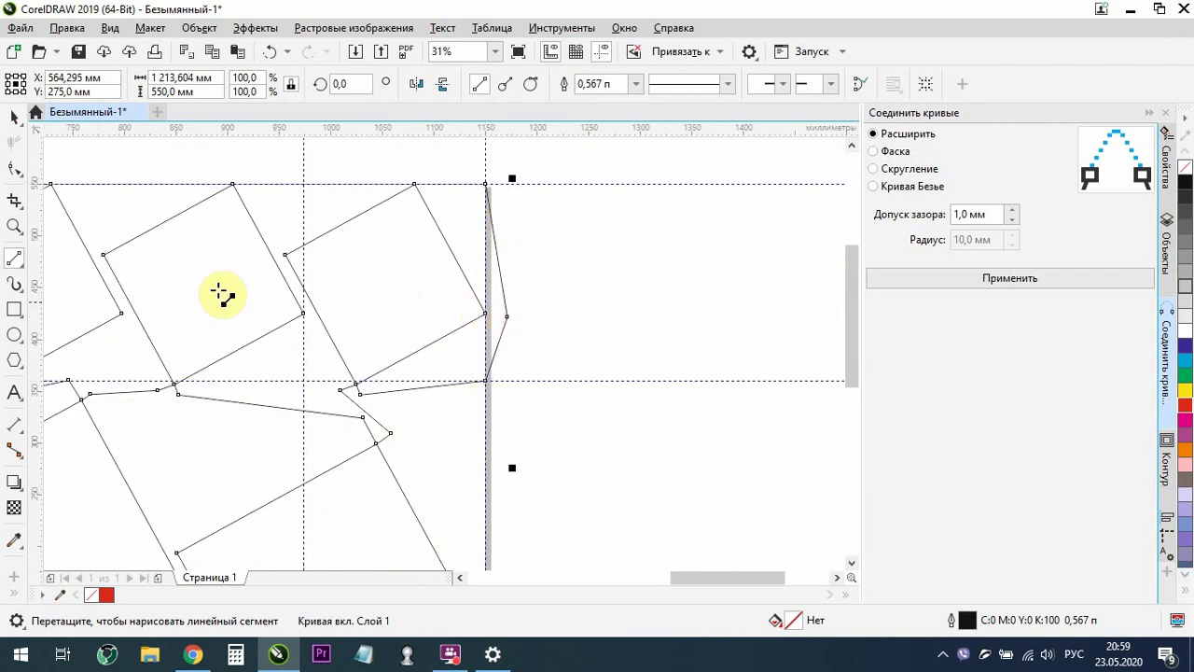
pyautogui.click(14, 168)
pyautogui.scroll(1, 492, 191)
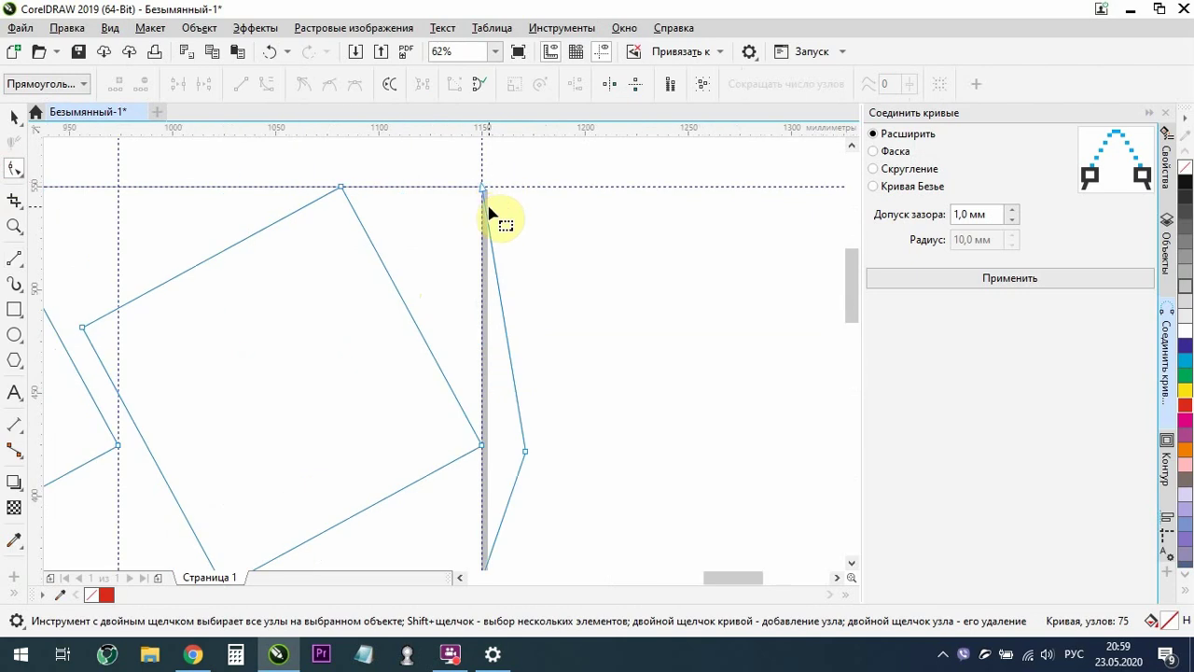
pyautogui.scroll(-1, 493, 214)
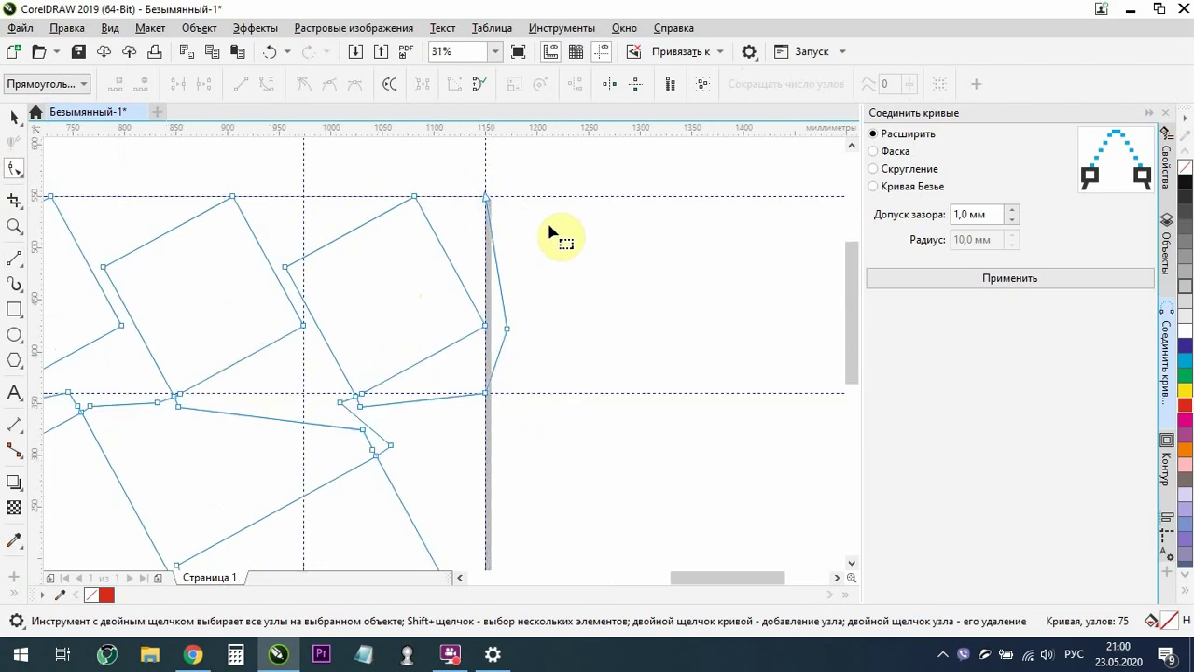
# Draw two adjacent rectangles of different heights on the 550 mm guideline, about 36 × 39 mm overall, and merge them into one stepped outline
pyautogui.click(16, 310)
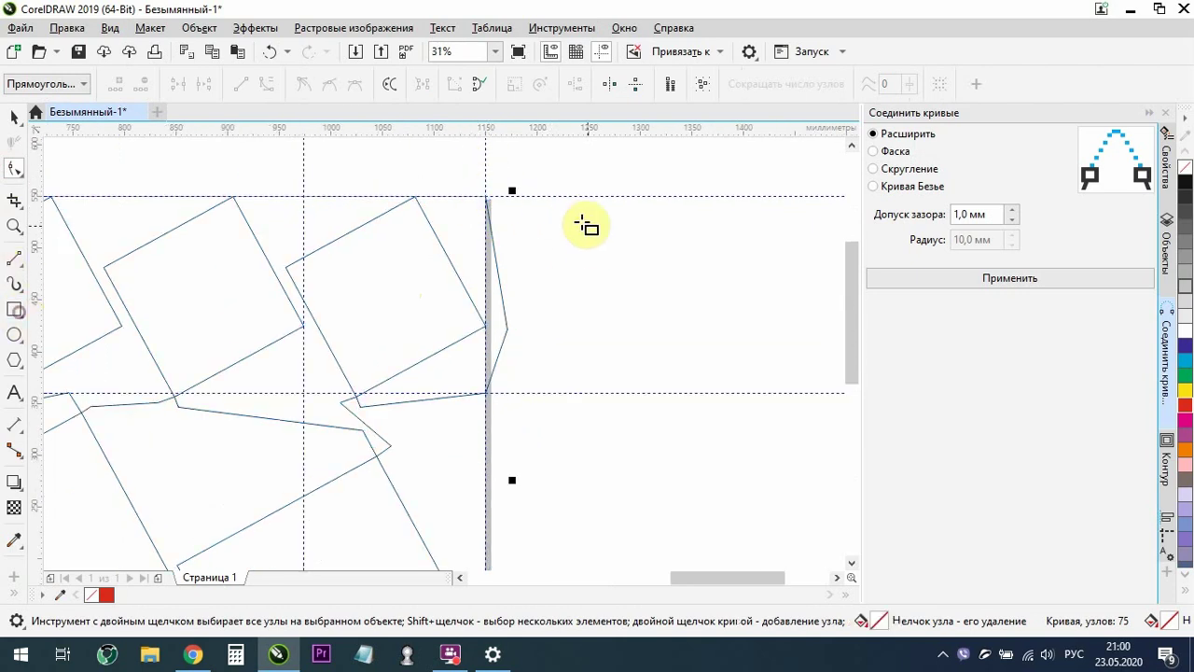
pyautogui.moveTo(557, 157); pyautogui.dragTo(634, 240)
pyautogui.press('space')
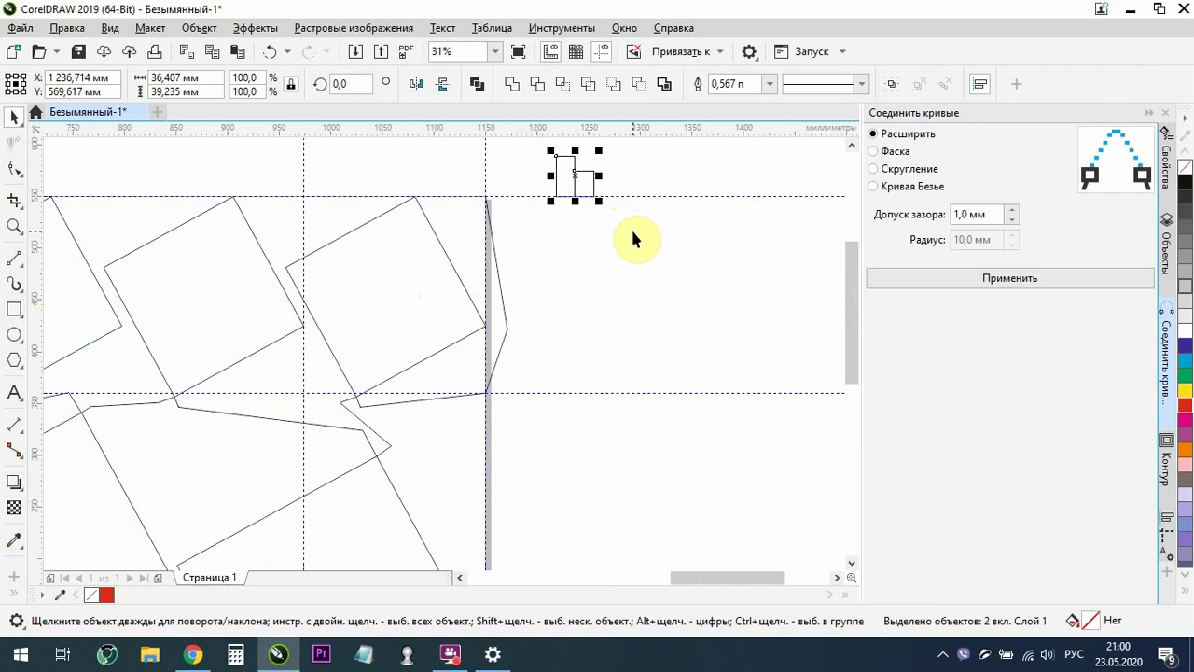
pyautogui.click(583, 246)
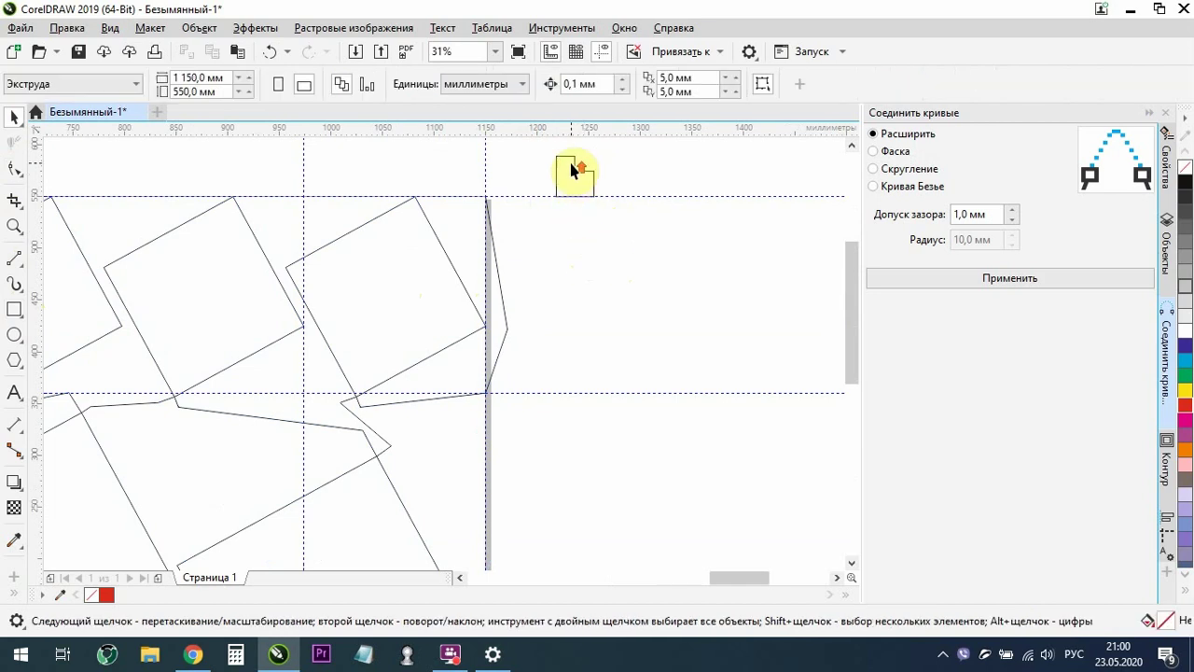
pyautogui.scroll(5, 573, 174)
pyautogui.scroll(-2, 608, 186)
pyautogui.scroll(1, 607, 249)
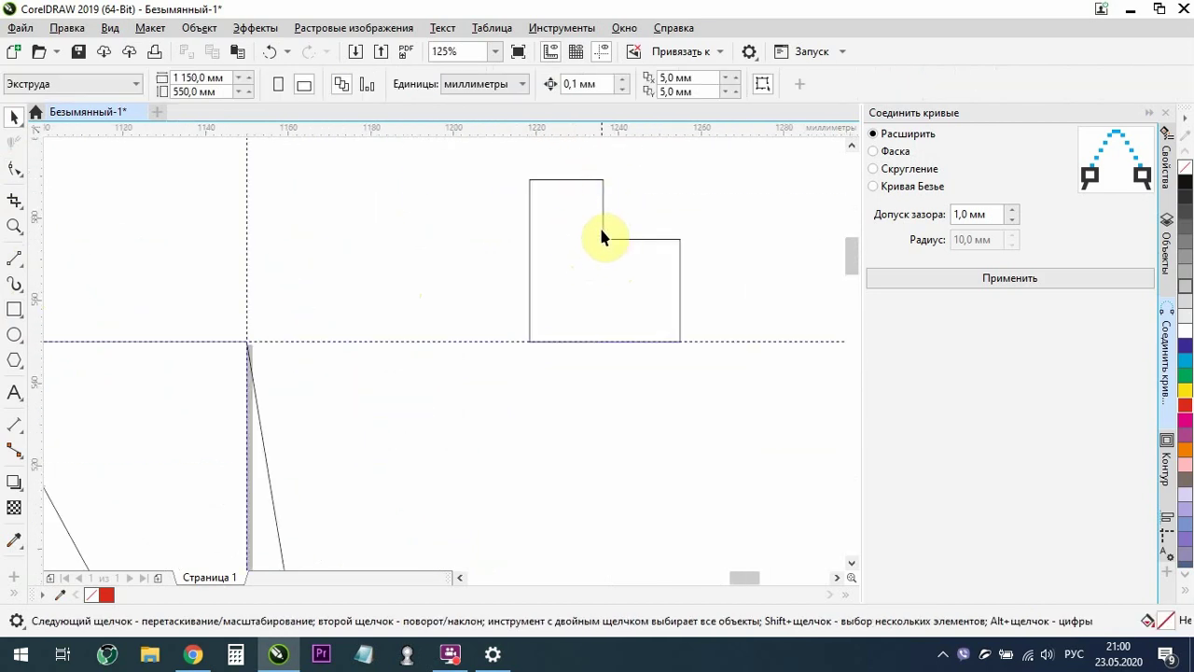
pyautogui.scroll(-4, 604, 245)
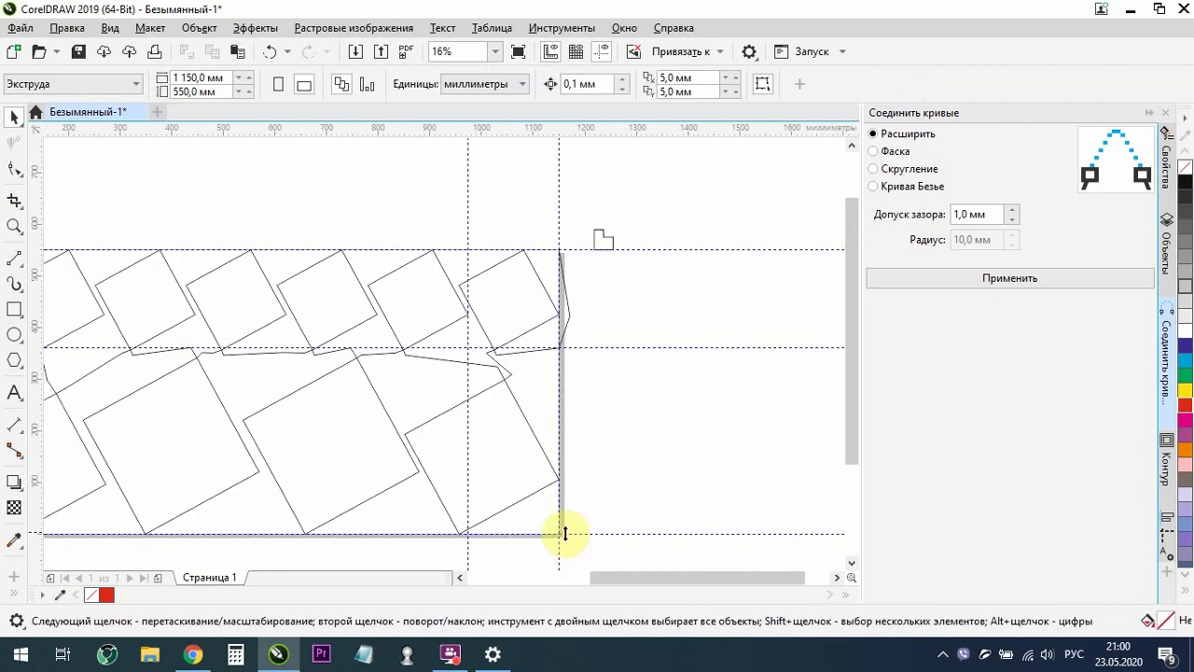
pyautogui.scroll(-2, 399, 482)
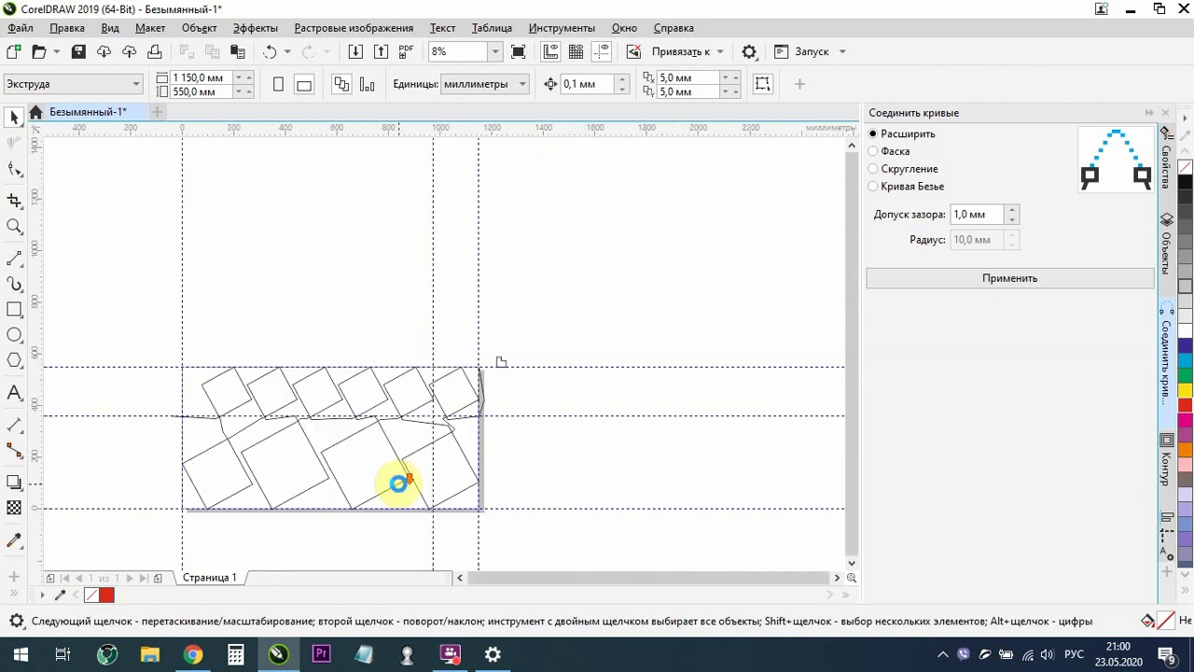
pyautogui.scroll(3, 516, 349)
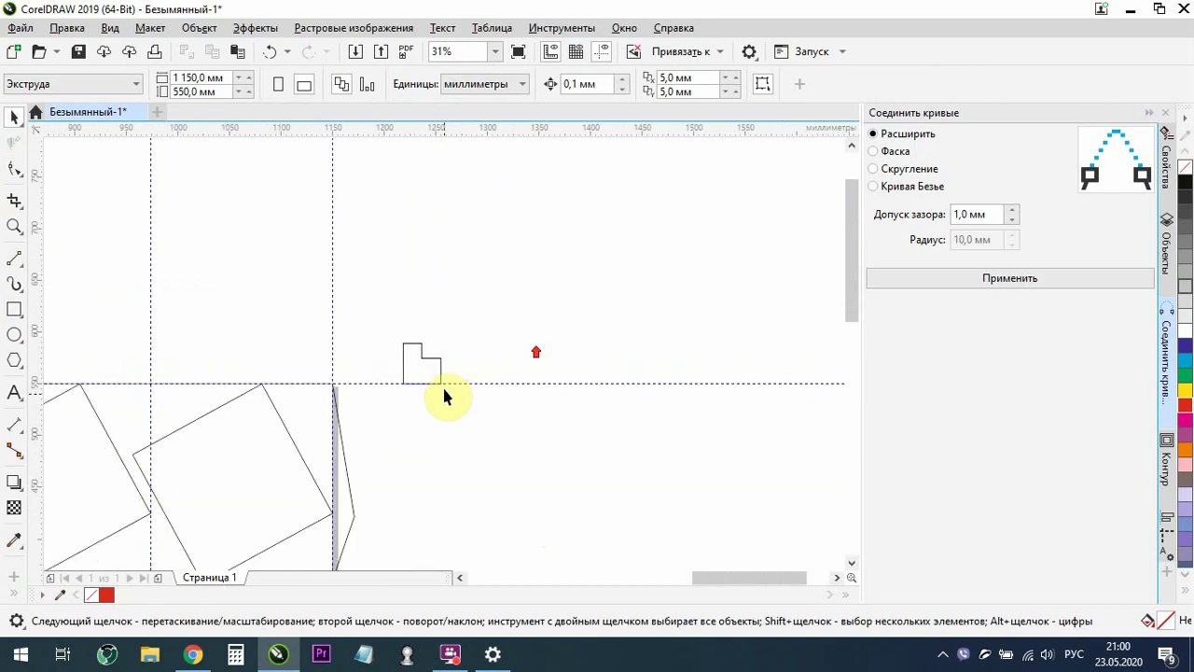
# Move the stepped outline to about 14 mm beyond the right vertical guideline, straddling the 550 mm guideline
pyautogui.moveTo(410, 382); pyautogui.dragTo(339, 371)
pyautogui.scroll(3, 261, 336)
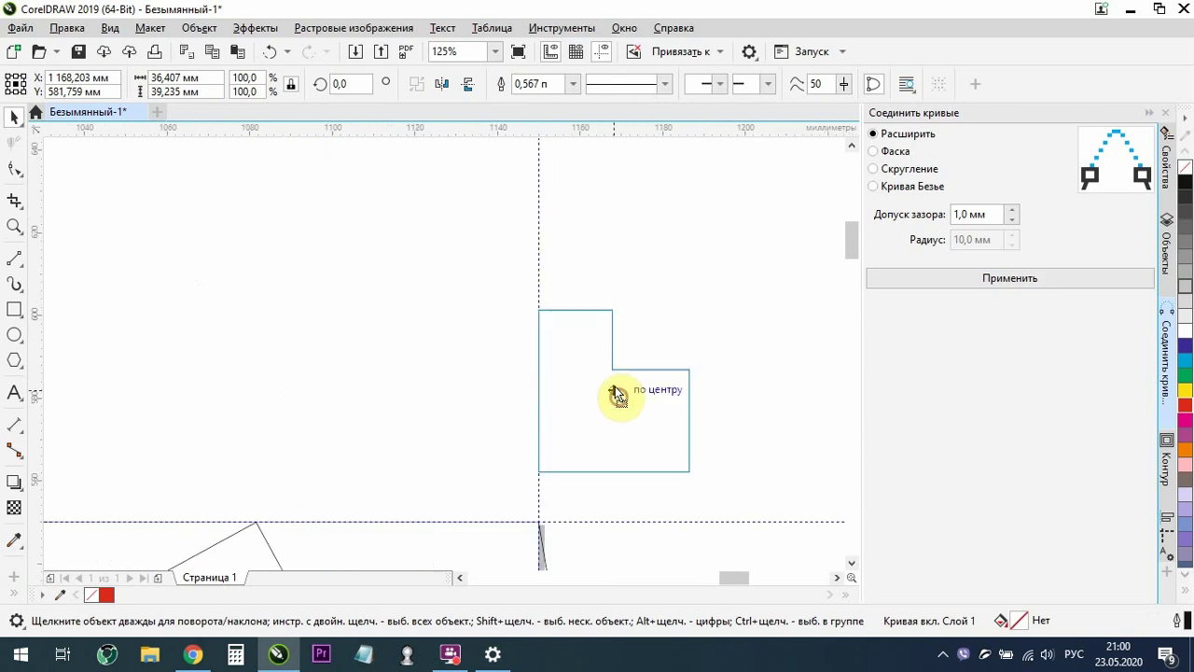
pyautogui.scroll(-2, 597, 345)
pyautogui.click(616, 354)
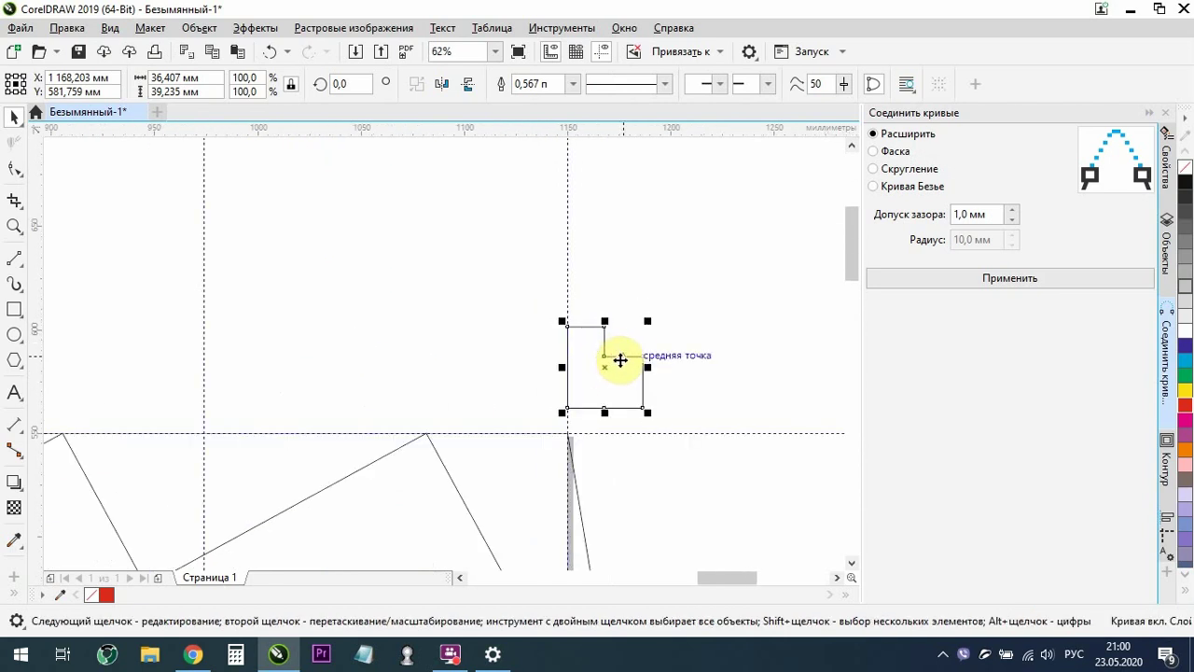
pyautogui.moveTo(621, 359); pyautogui.dragTo(658, 439)
pyautogui.scroll(-4, 635, 308)
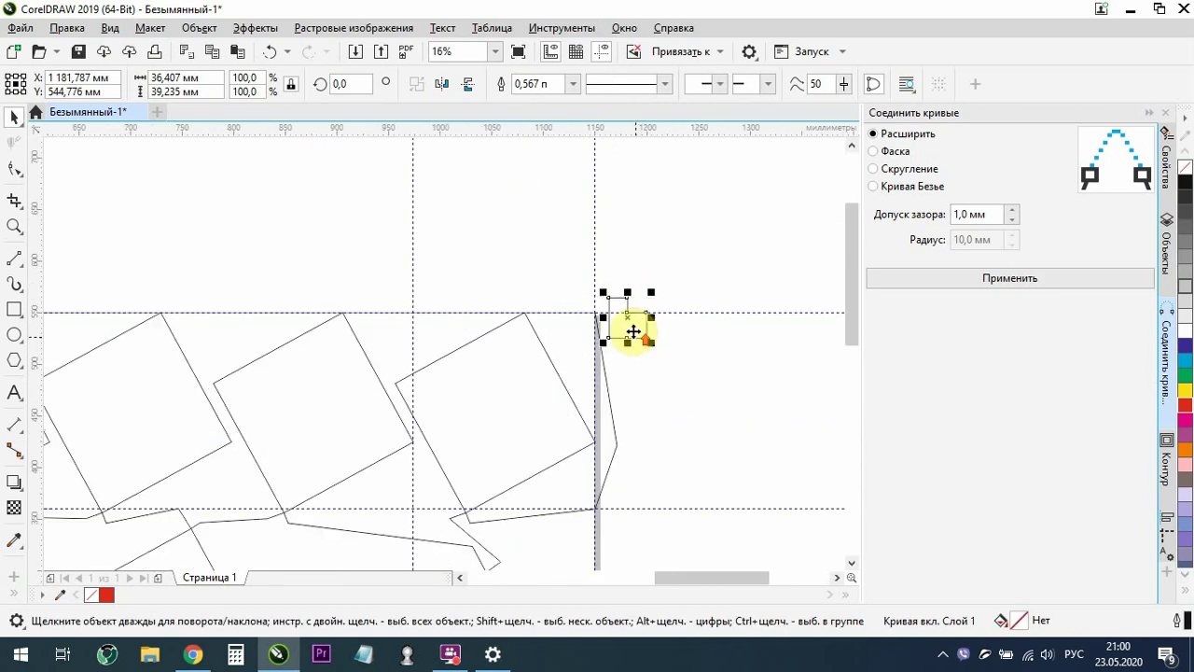
pyautogui.scroll(6, 633, 332)
pyautogui.moveTo(634, 346); pyautogui.dragTo(640, 308)
pyautogui.click(580, 303)
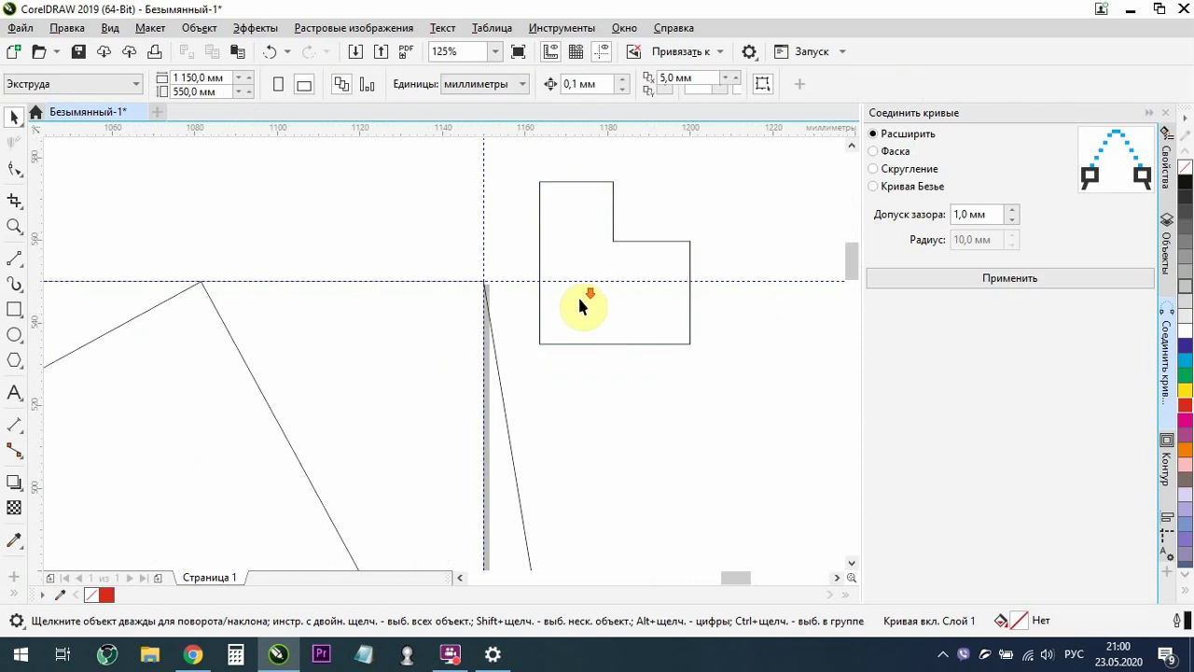
pyautogui.scroll(-2, 579, 301)
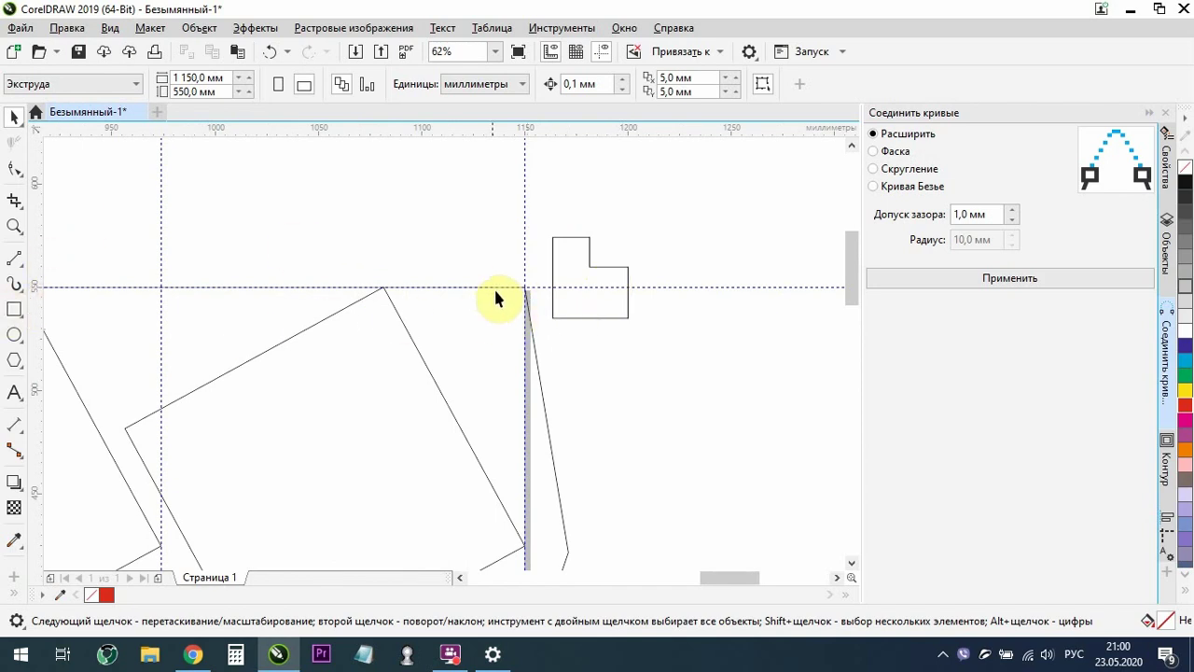
# Create a page-sized rectangle of 1150 × 550 mm and apply one outside contour step to it with a 10 mm offset
pyautogui.click(14, 309)
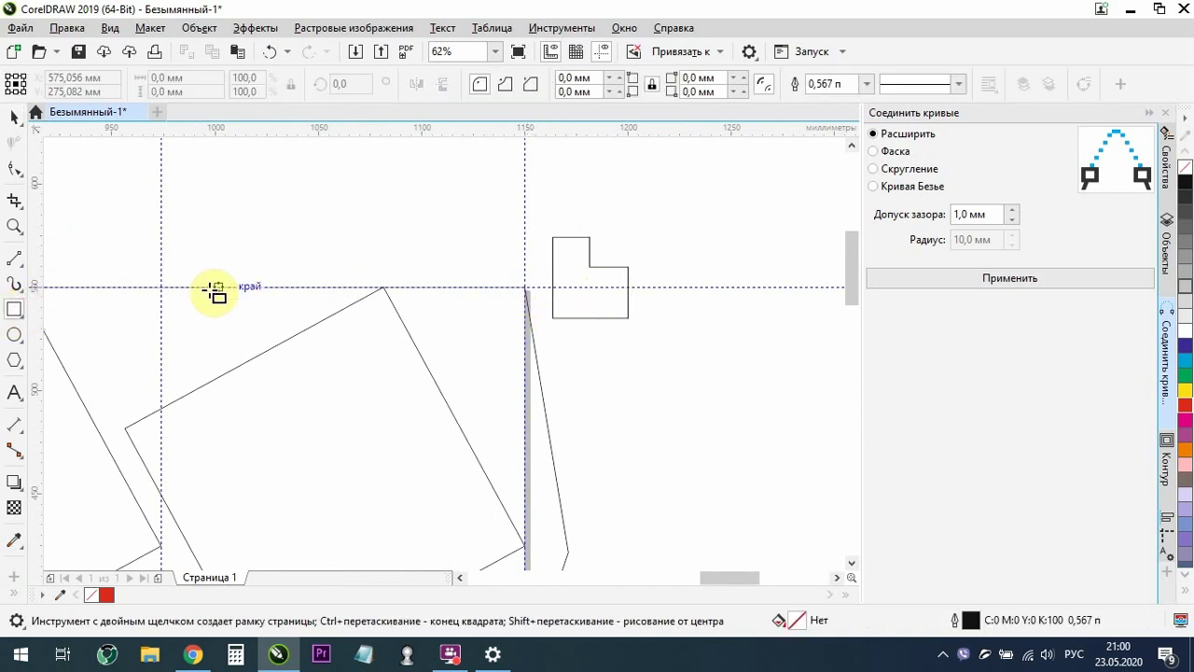
pyautogui.click(14, 116)
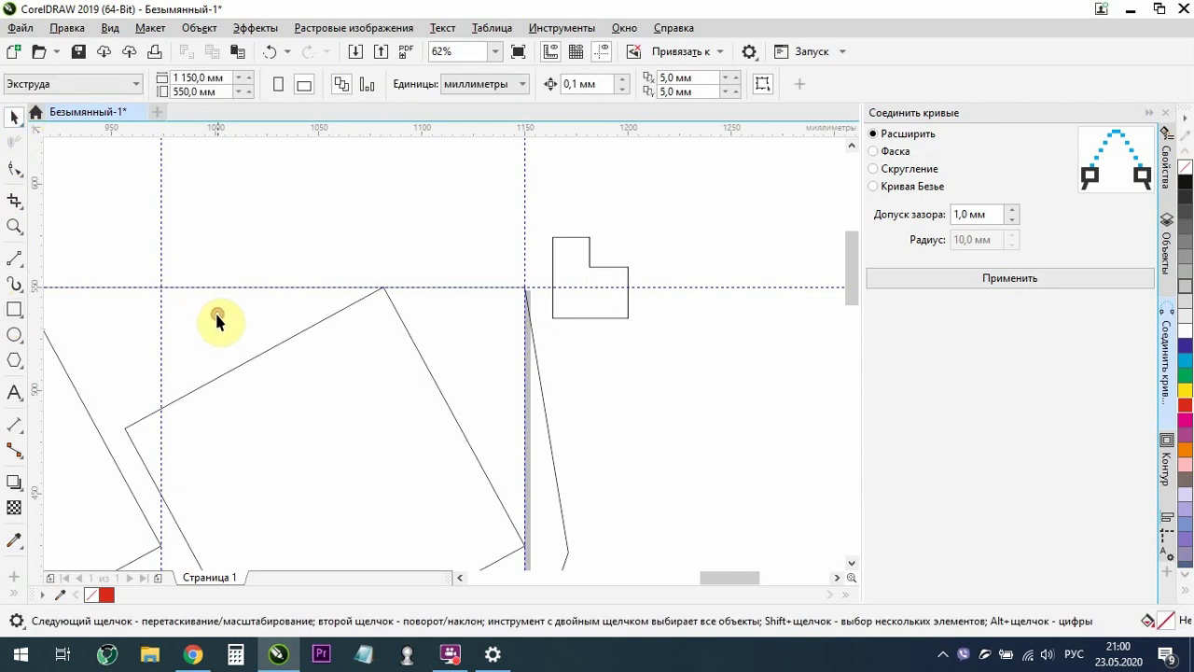
pyautogui.click(14, 309)
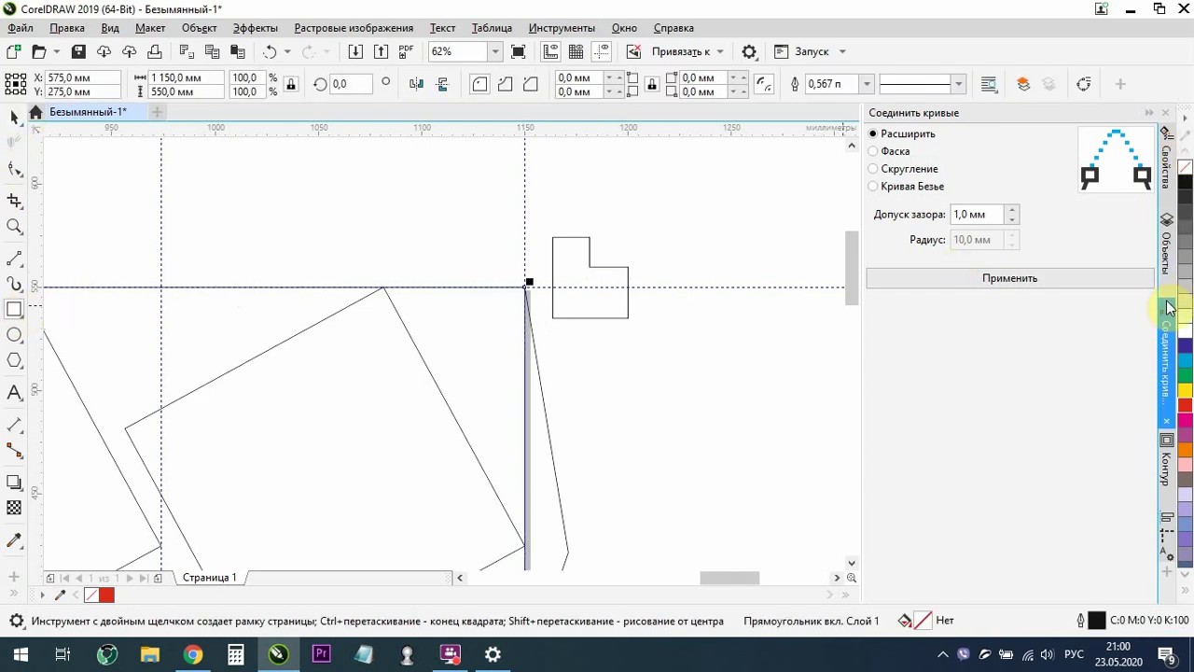
pyautogui.click(1166, 464)
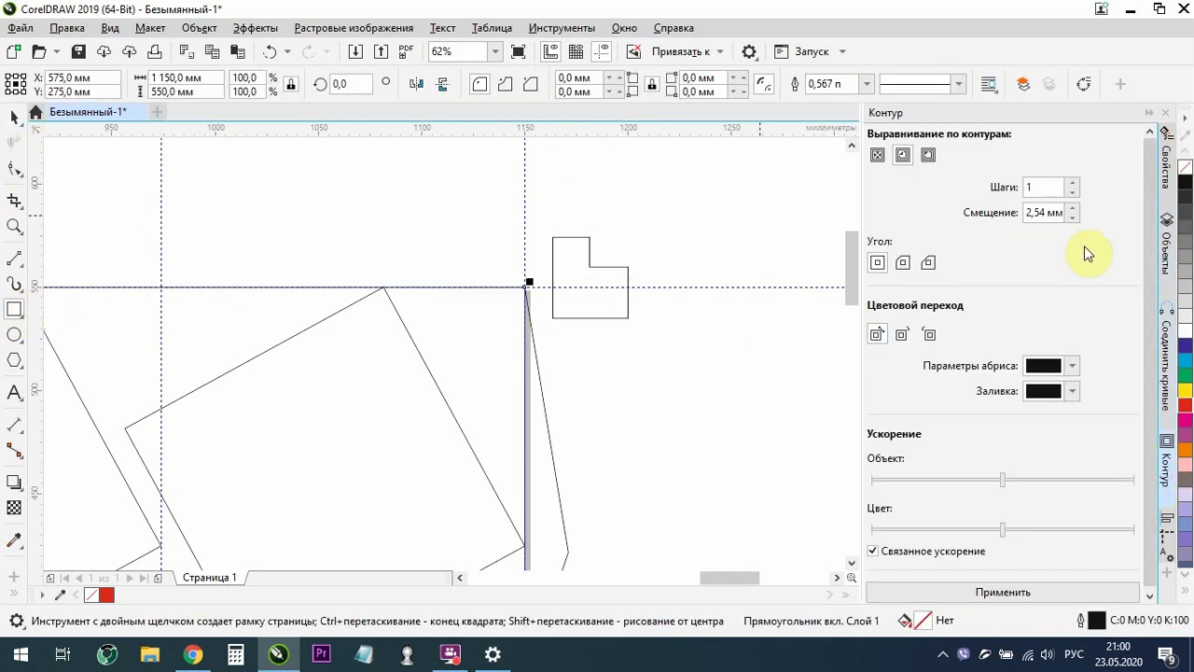
pyautogui.click(1049, 211)
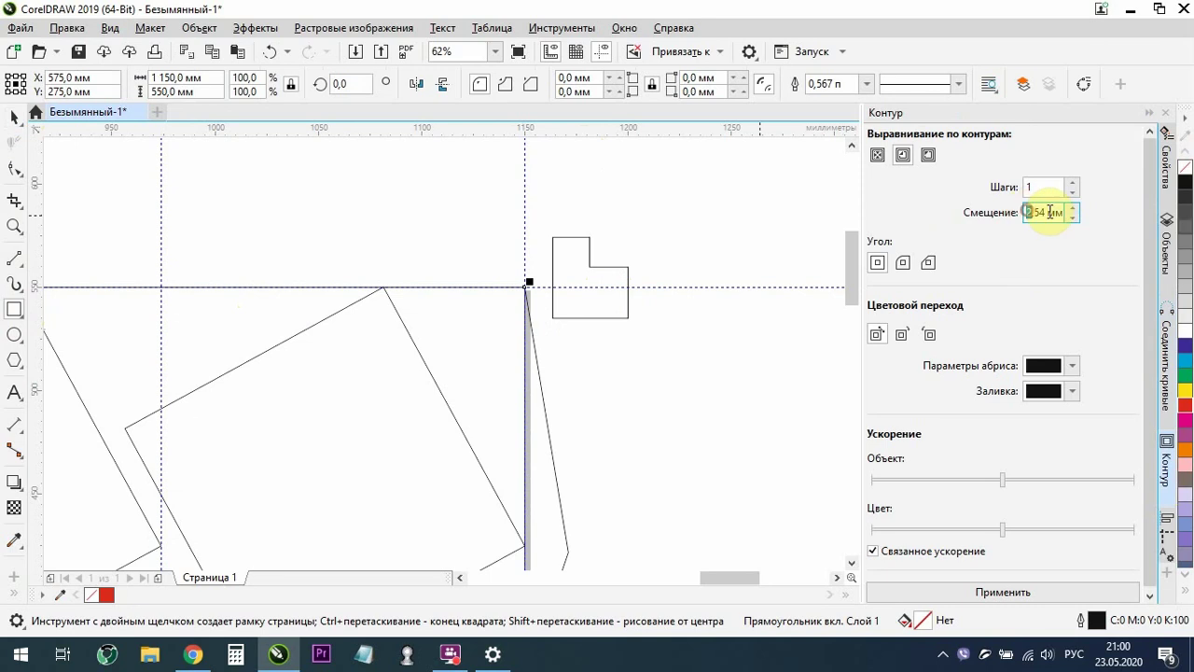
pyautogui.write('10')
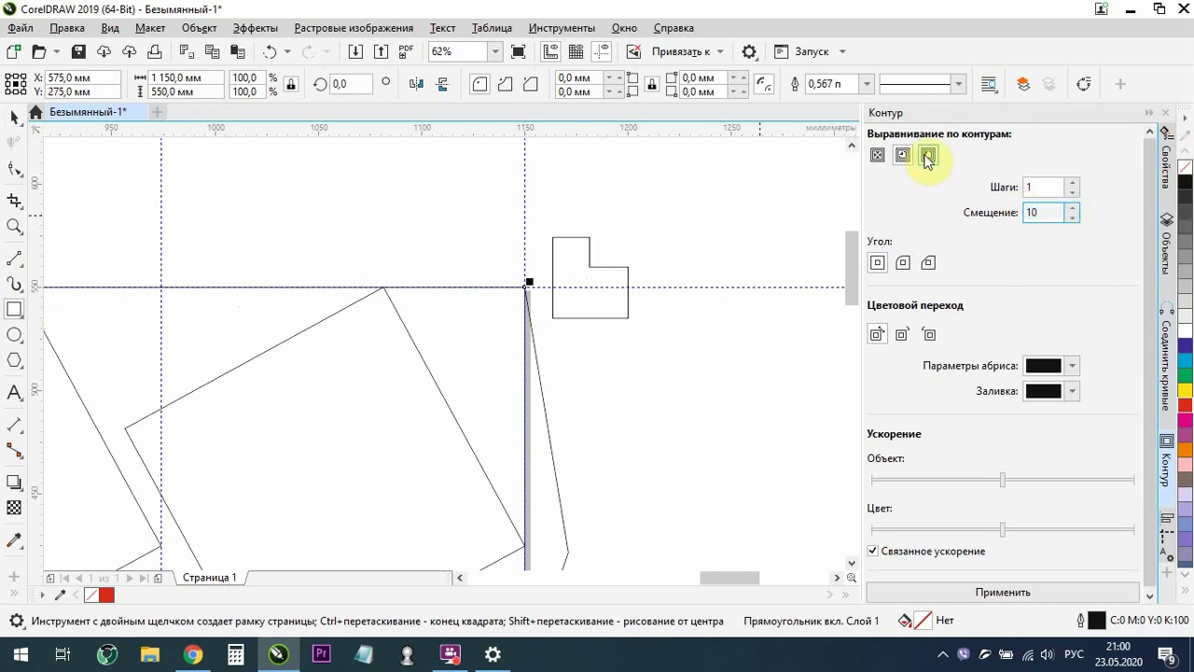
pyautogui.click(928, 156)
pyautogui.click(1046, 592)
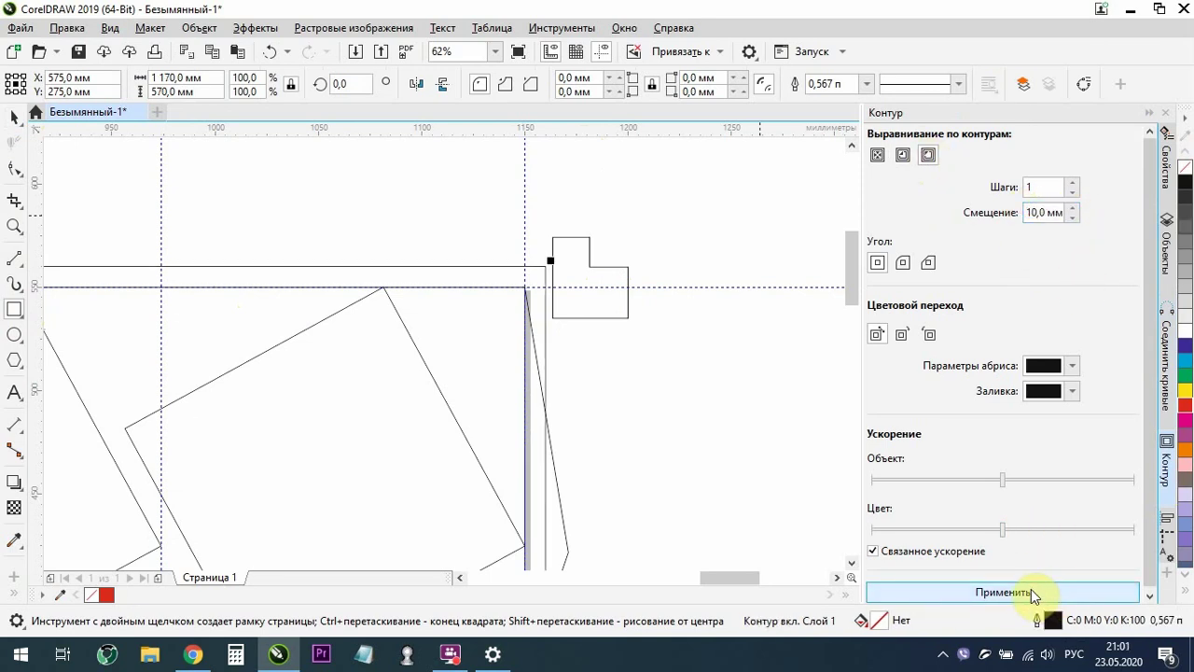
pyautogui.click(724, 533)
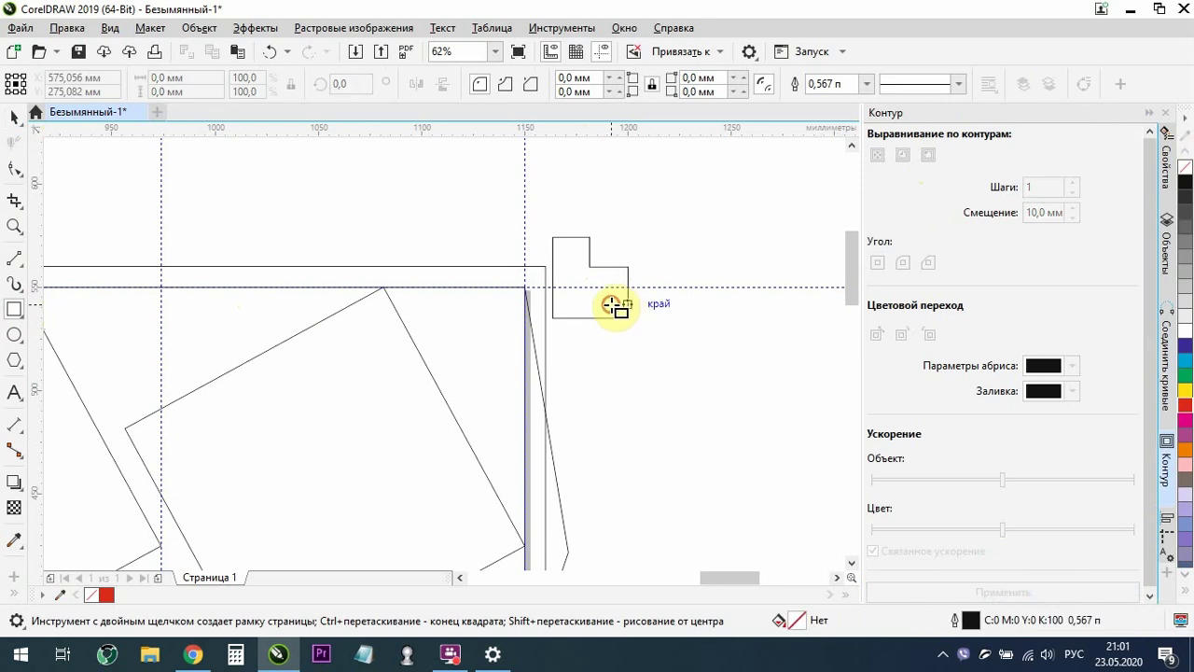
# Delete the stepped outline beside the contour rectangle's upper corner
pyautogui.click(612, 306)
pyautogui.click(14, 115)
pyautogui.press('Delete')
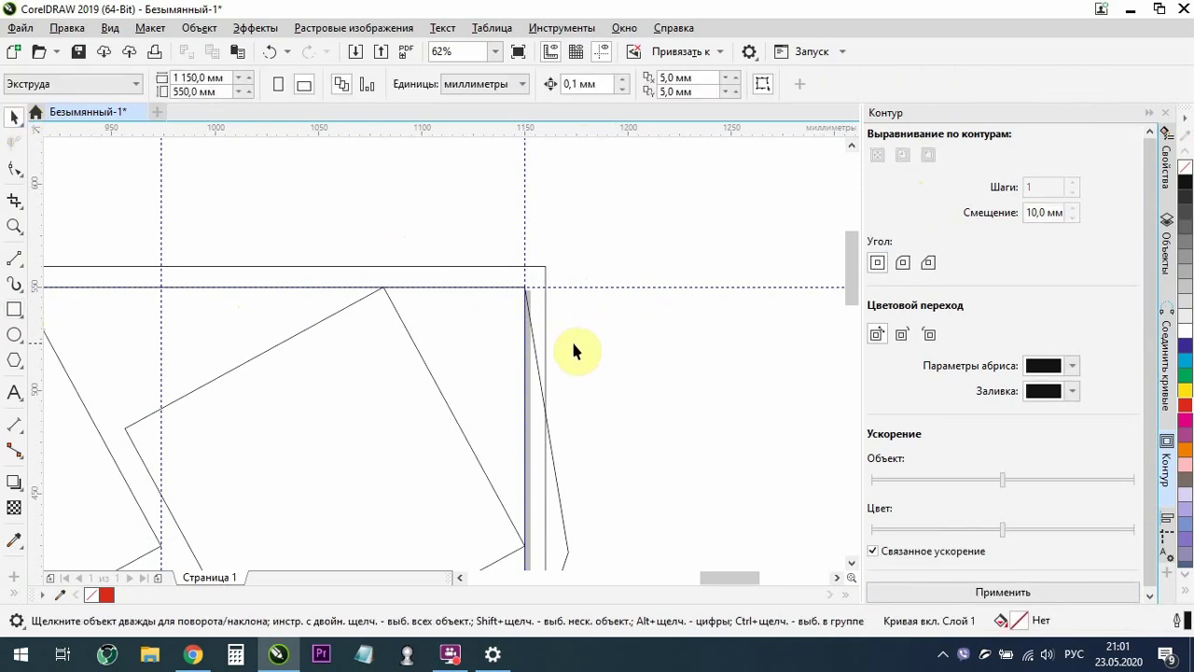
# Colour the joined curve's outline red and the outer contour rectangle's outline dark blue, and select the inner page rectangle
pyautogui.click(525, 297)
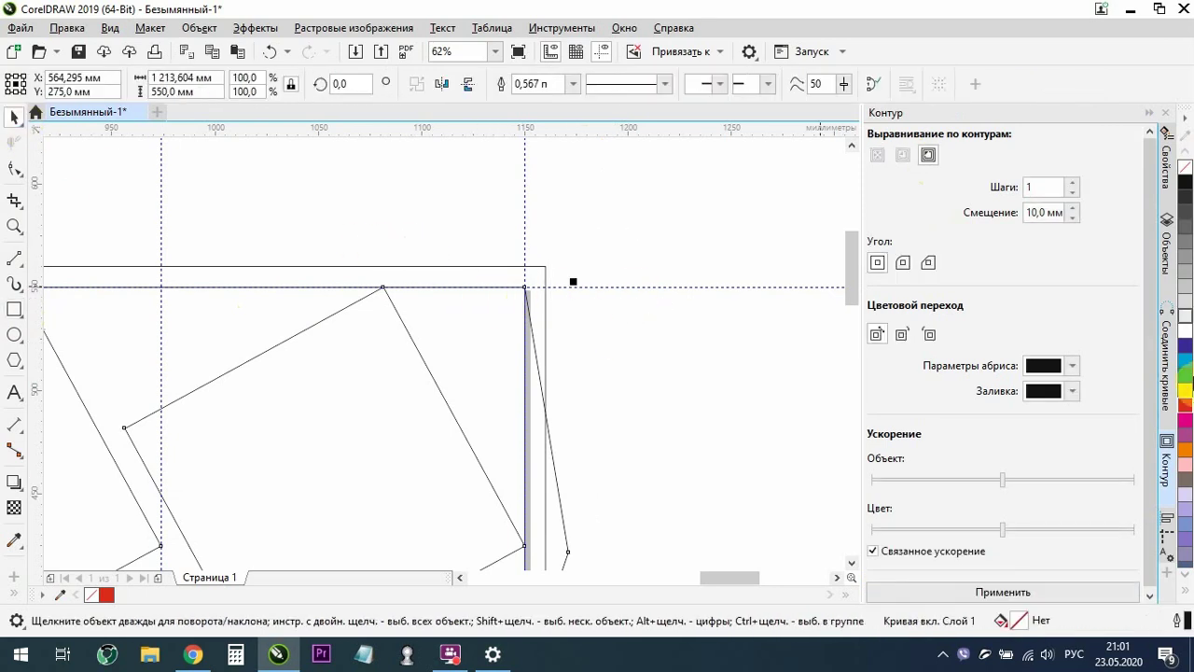
pyautogui.rightClick(1185, 403)
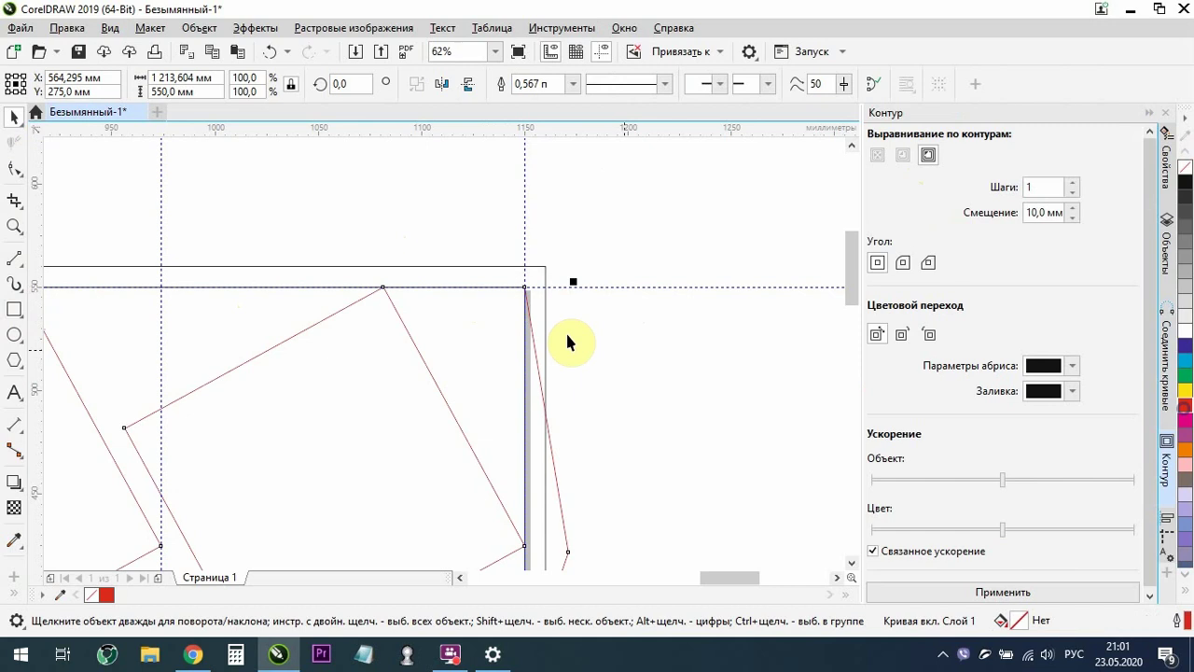
pyautogui.click(540, 273)
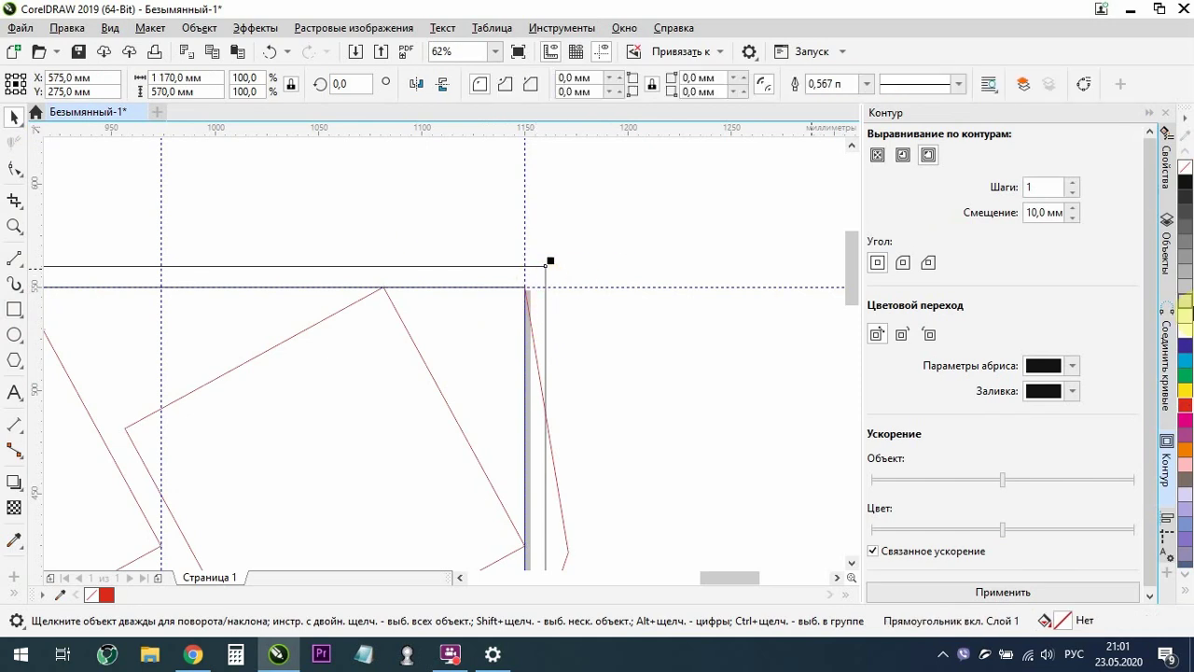
pyautogui.rightClick(1185, 346)
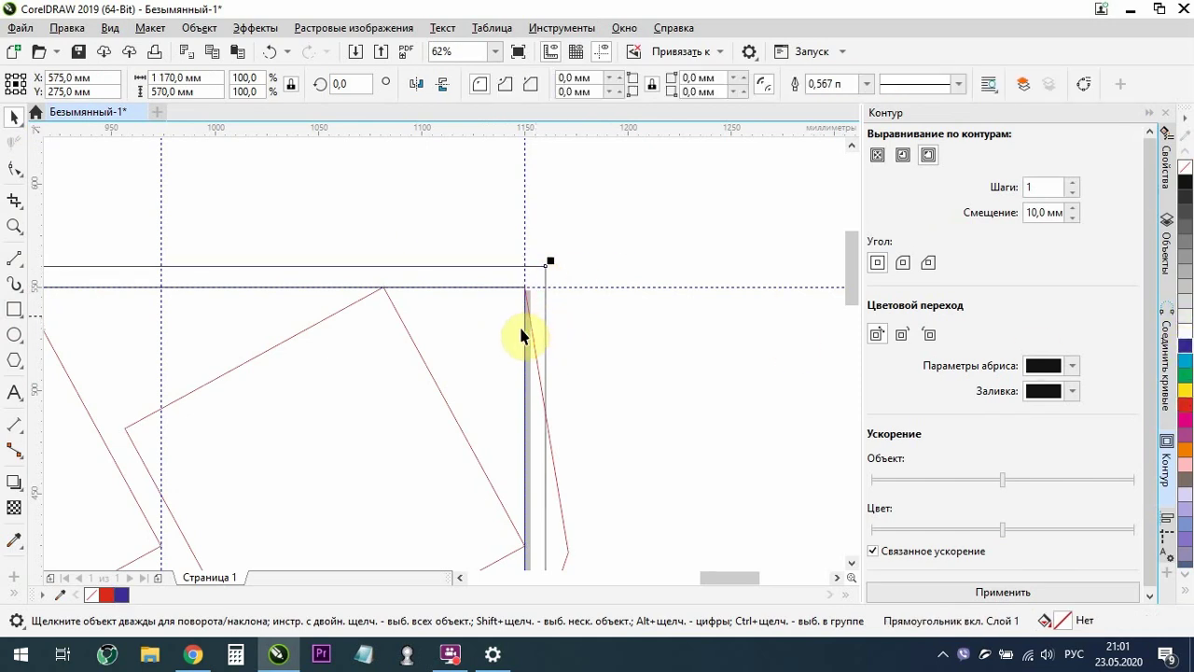
pyautogui.click(525, 339)
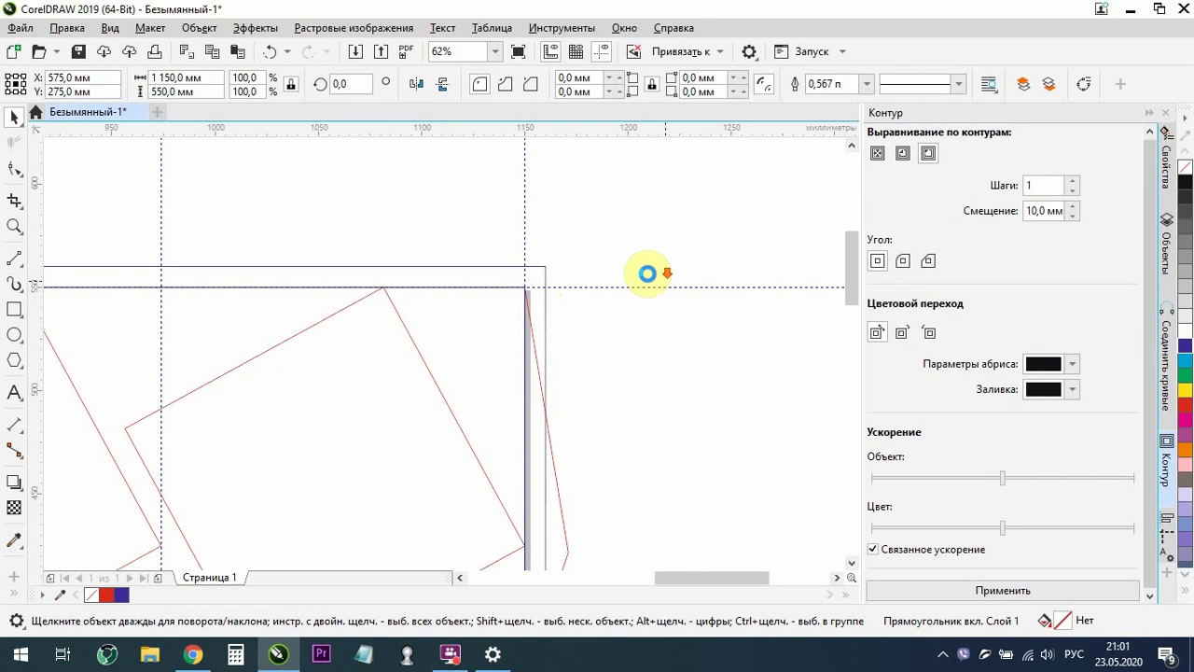
# Examine how both ends of the joined curve run past the inner and outer rectangles
pyautogui.scroll(-1, 634, 335)
pyautogui.scroll(1, 607, 347)
pyautogui.scroll(-1, 616, 352)
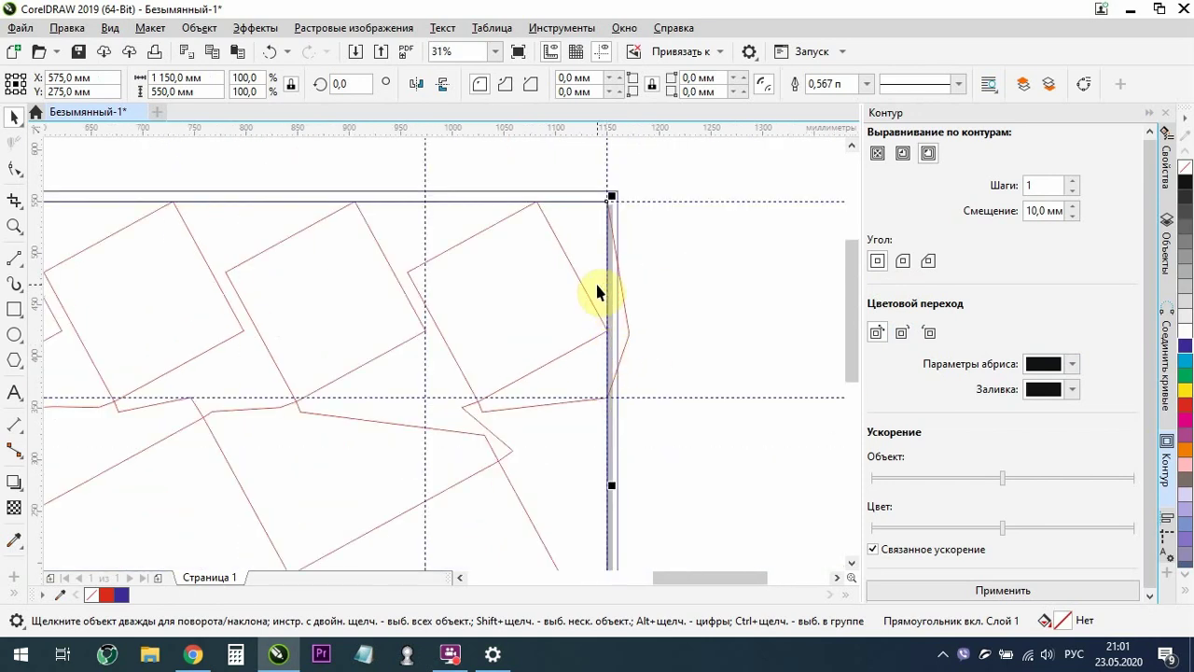
pyautogui.scroll(-1, 607, 298)
pyautogui.scroll(1, 308, 264)
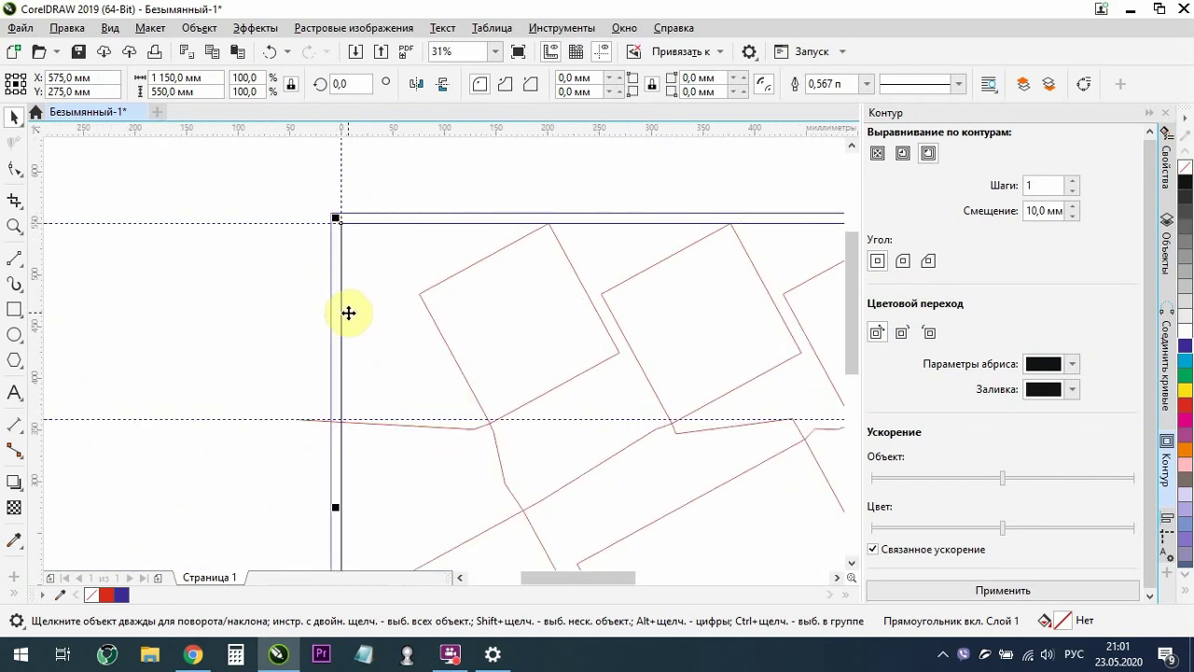
pyautogui.scroll(-2, 271, 261)
pyautogui.scroll(2, 279, 242)
pyautogui.scroll(-2, 226, 239)
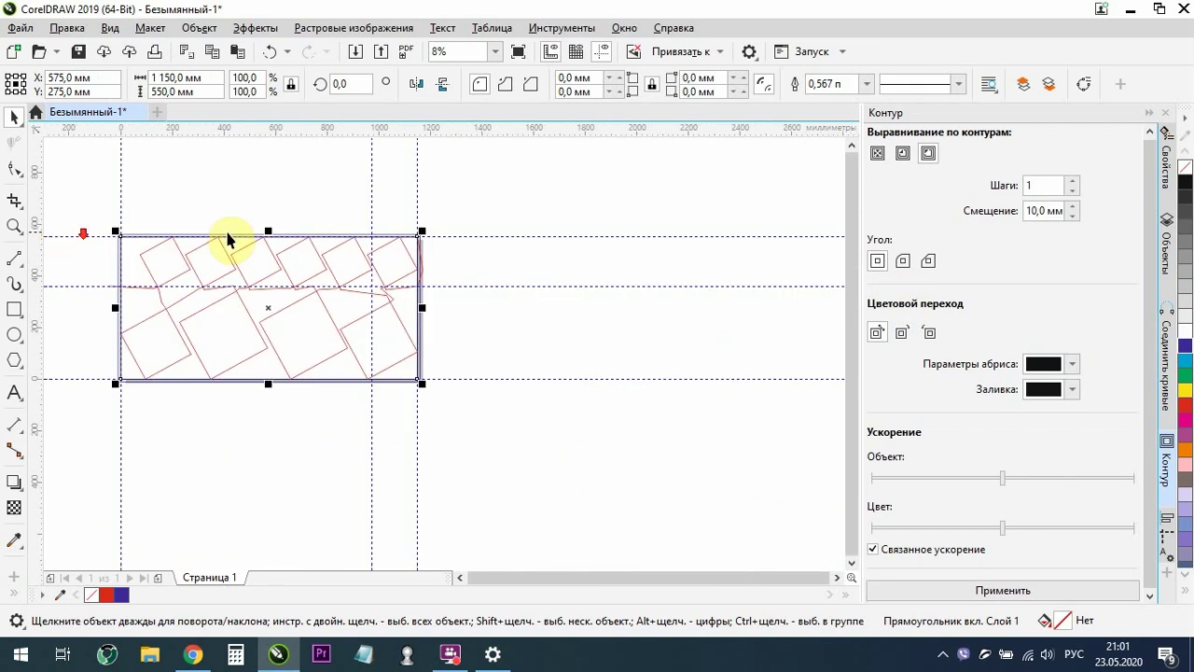
pyautogui.scroll(1, 426, 218)
pyautogui.scroll(1, 619, 288)
pyautogui.scroll(1, 512, 290)
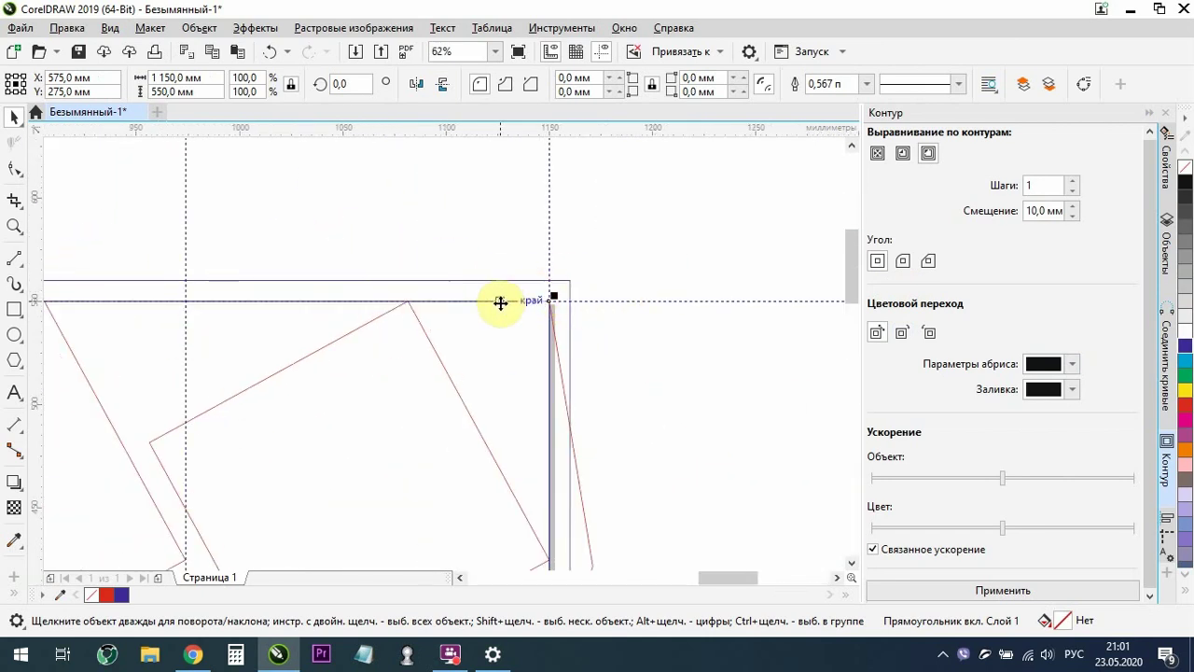
# Undo the recolouring and the deletion of the stepped outline, and place the outline against the outer rectangle's right edge
pyautogui.hotkey('ctrl', 'v')
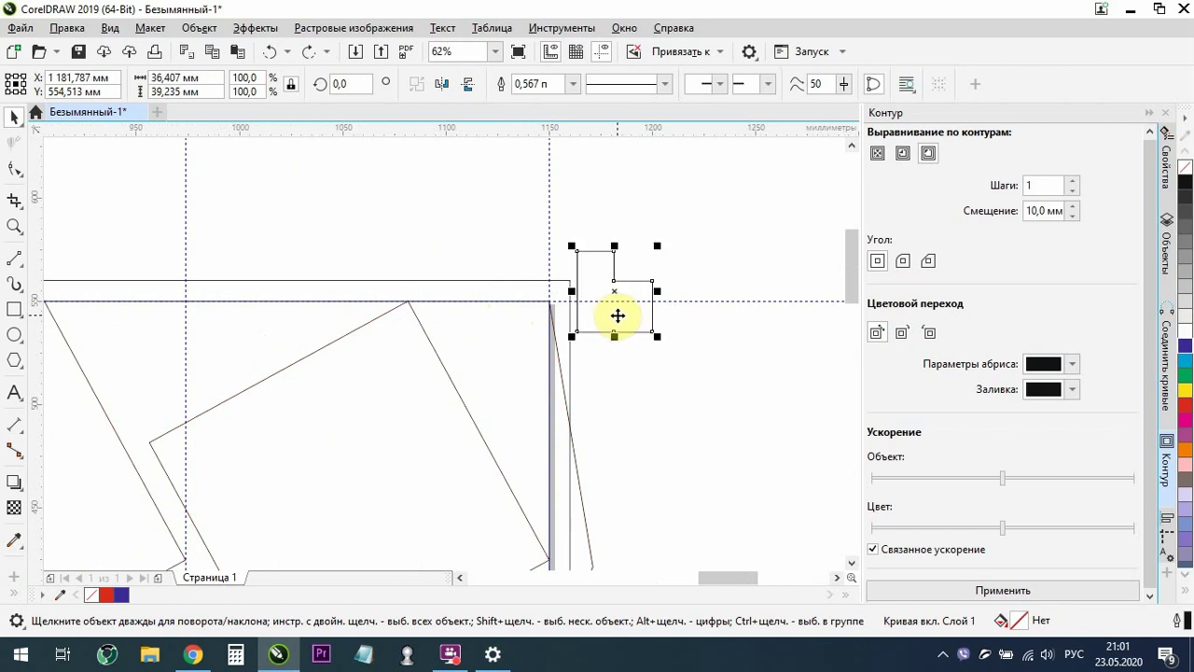
pyautogui.moveTo(618, 316); pyautogui.dragTo(575, 277)
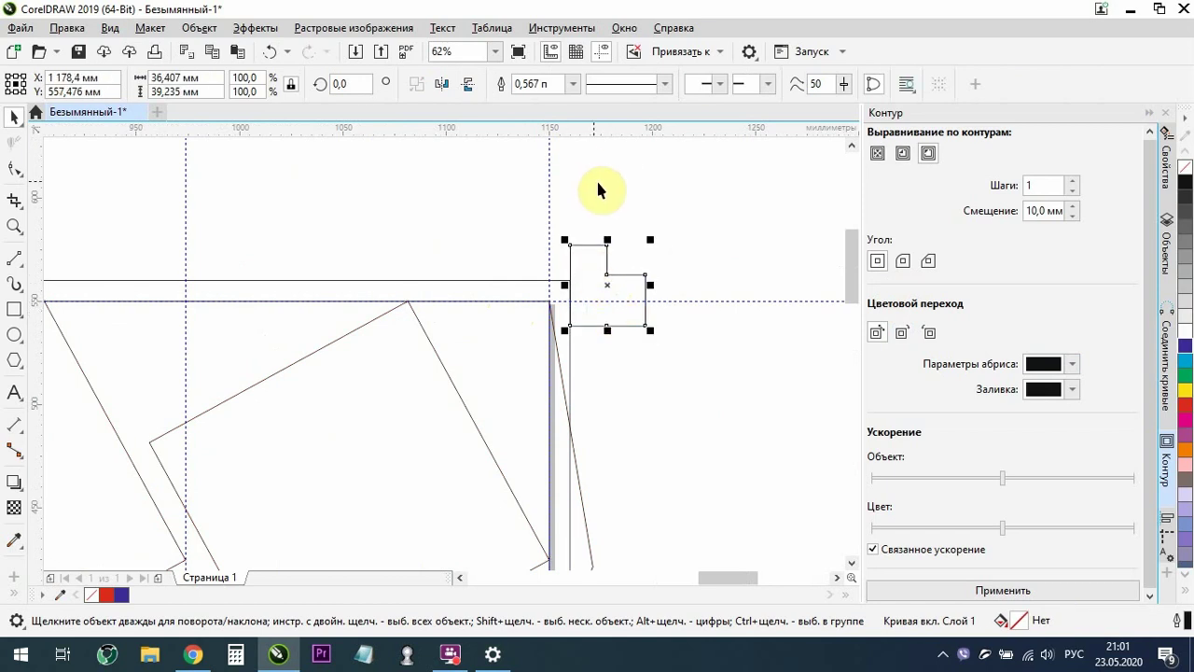
# Place a horizontal guideline at 560 mm on the outer rectangle's upper edge and move the stepped outline just above it, about 38 mm past the right vertical guideline
pyautogui.click(558, 279)
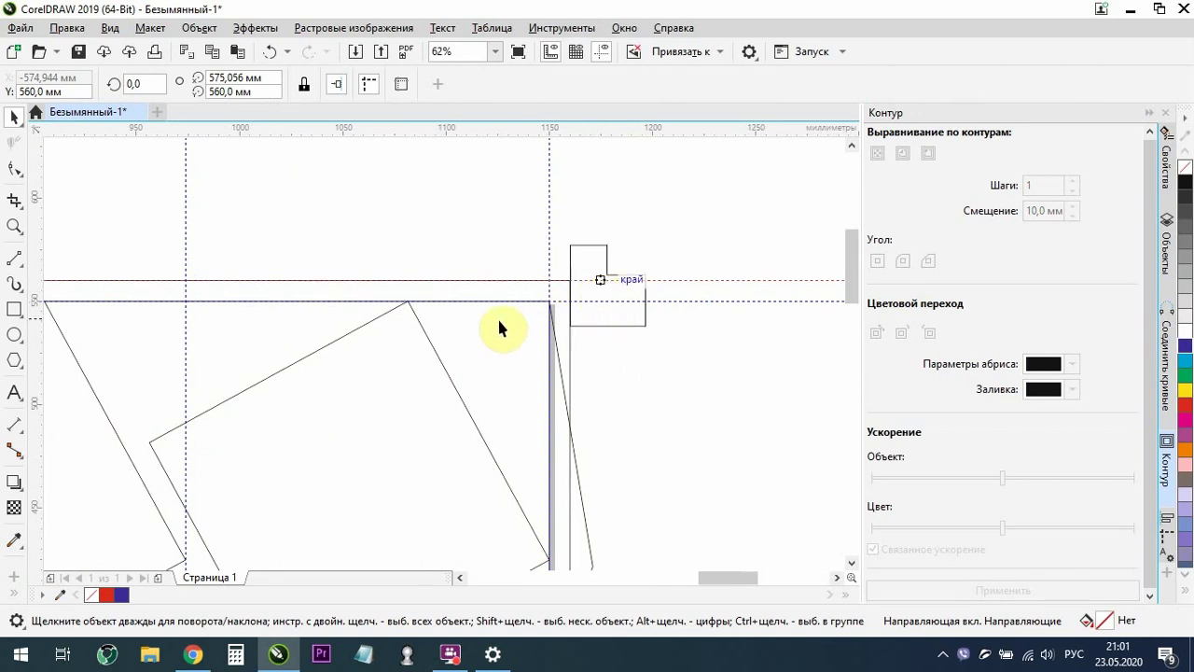
pyautogui.moveTo(592, 320); pyautogui.dragTo(644, 269)
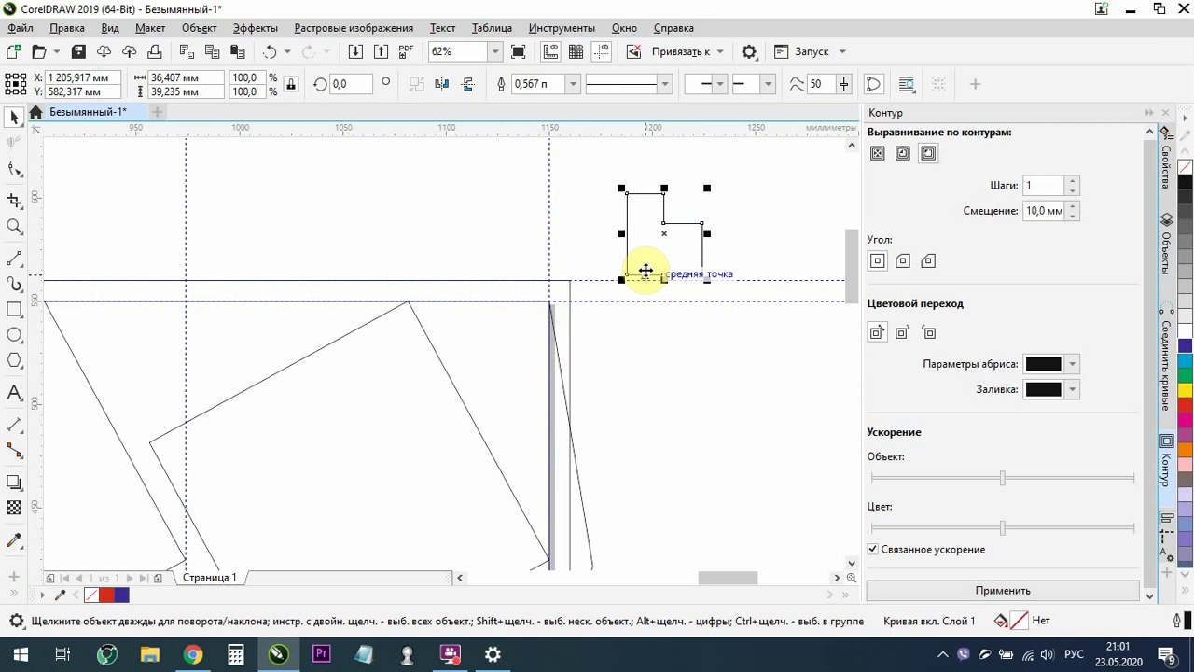
pyautogui.scroll(-3, 645, 270)
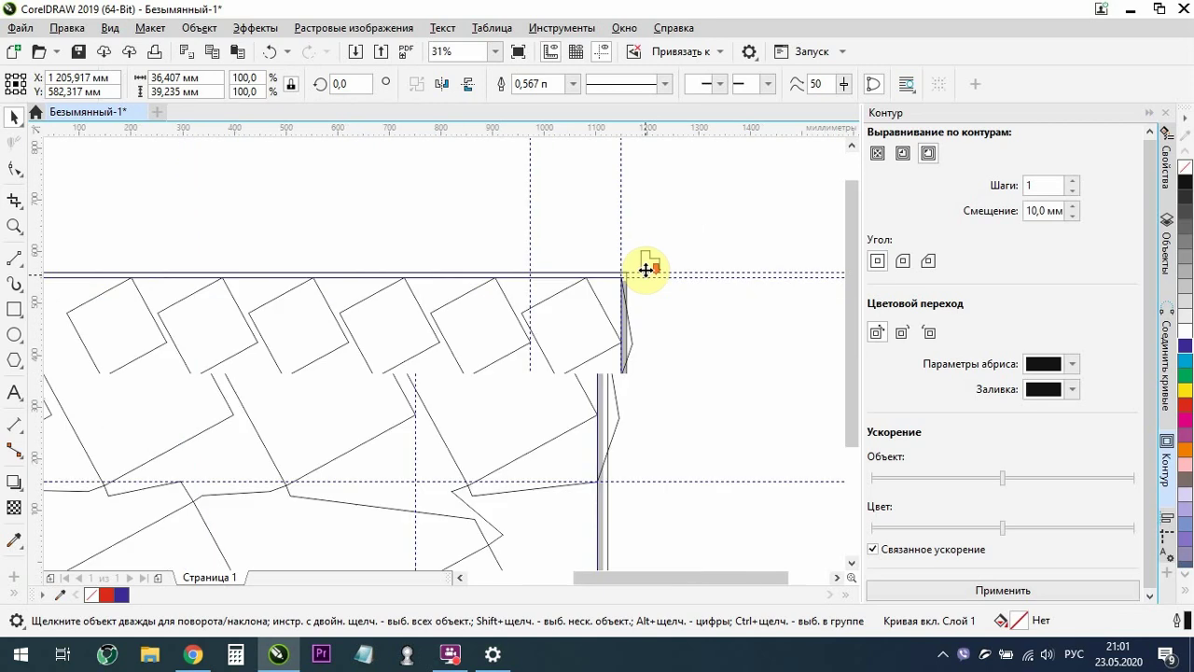
pyautogui.click(685, 364)
pyautogui.scroll(-2, 624, 330)
pyautogui.scroll(-1, 623, 330)
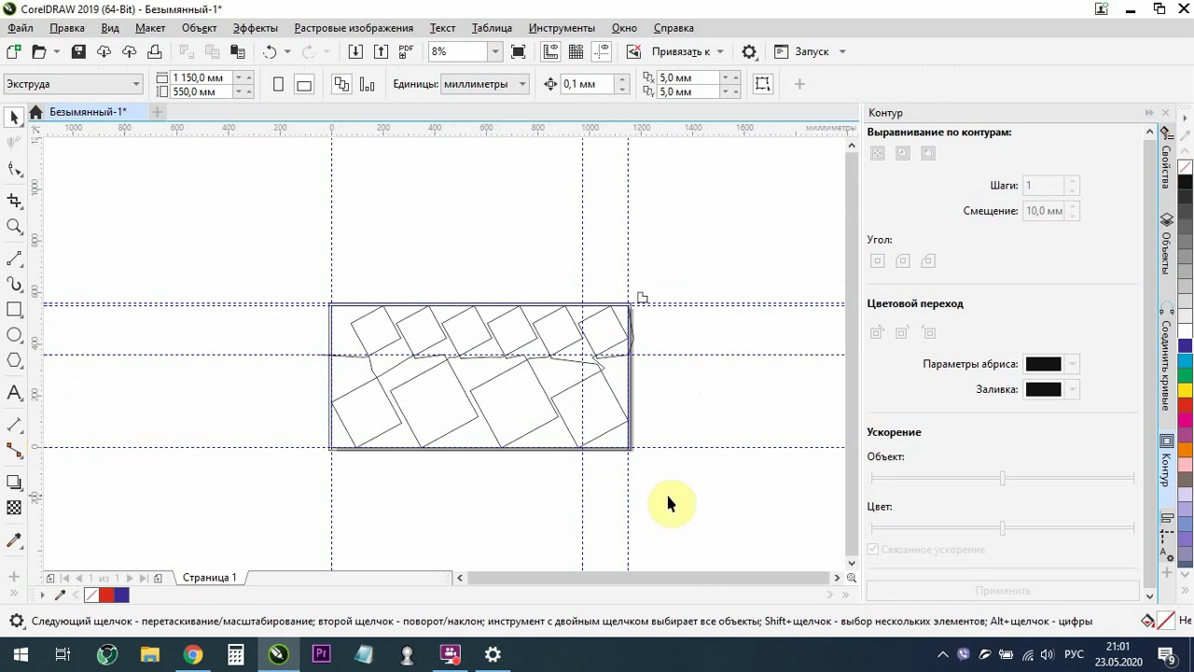
pyautogui.hscroll(2, 426, 429)
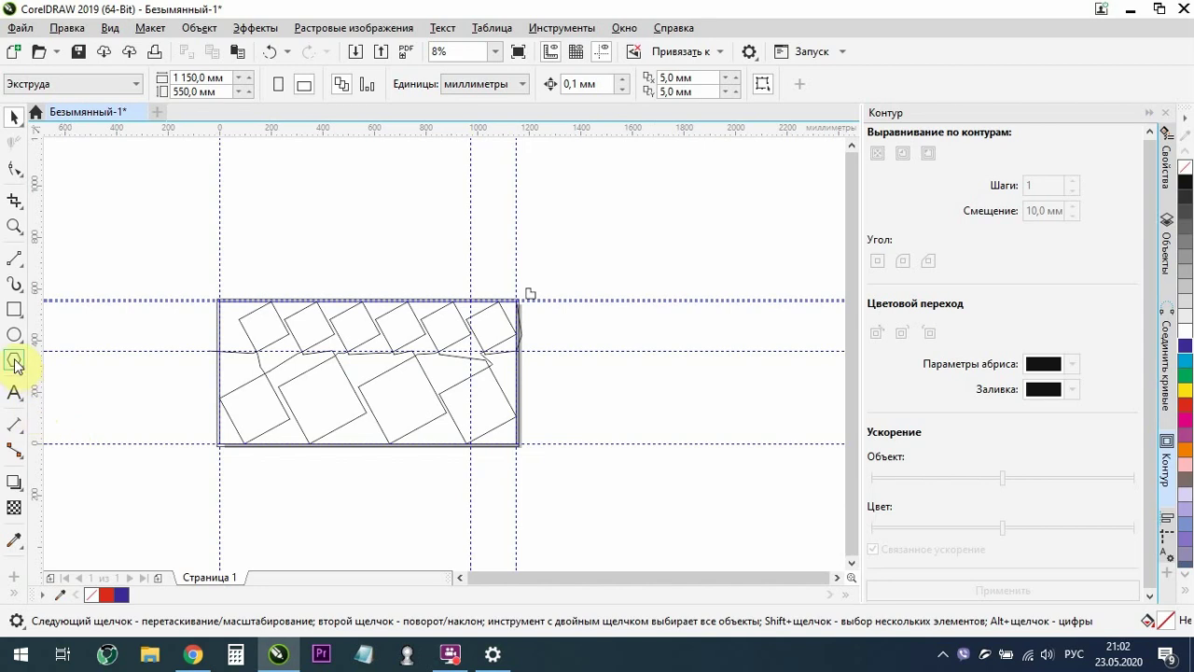
# Draw a rectangle about 115 × 60 mm standing on the 0 mm guideline and a long thin one about 25 mm high directly below it
pyautogui.click(17, 311)
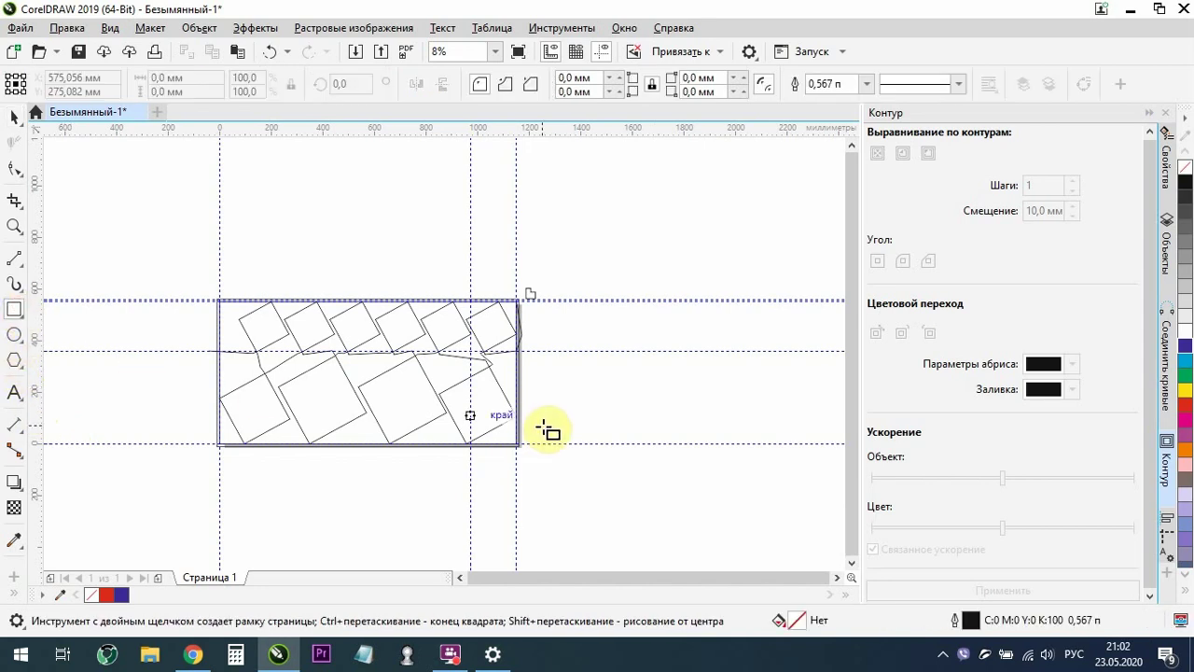
pyautogui.moveTo(573, 442)
pyautogui.mouseDown()
pyautogui.moveTo(623, 435)
pyautogui.moveTo(606, 431)
pyautogui.moveTo(562, 444)
pyautogui.moveTo(701, 448)
pyautogui.mouseUp()
pyautogui.click(14, 310)
pyautogui.click(556, 493)
pyautogui.click(14, 115)
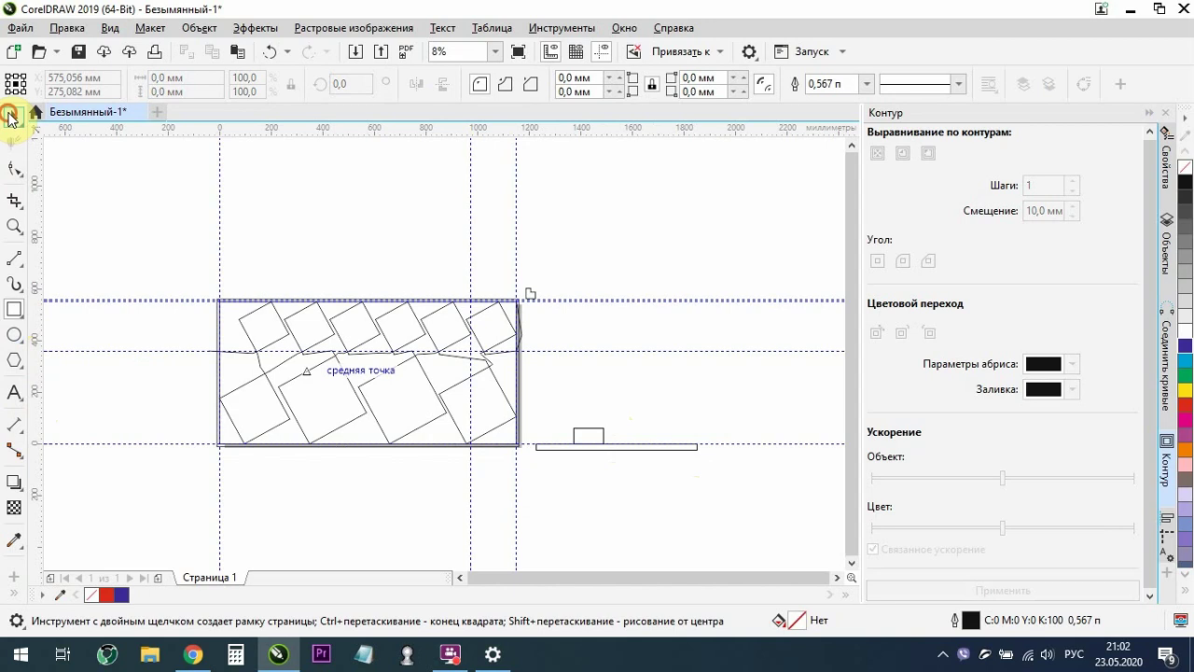
# Add a narrow upright rectangle and a 70 × 16 mm horizontal one above the base rectangle, and merge all three into one stepped outline
pyautogui.click(15, 309)
pyautogui.scroll(3, 619, 426)
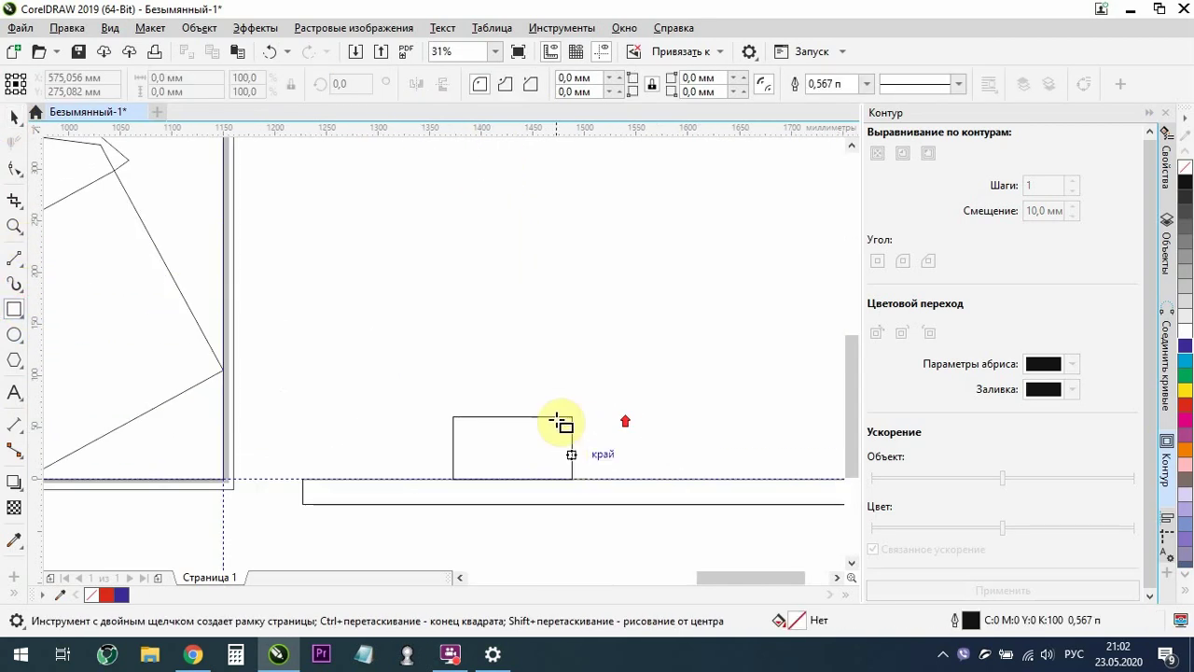
pyautogui.moveTo(554, 363); pyautogui.dragTo(626, 377)
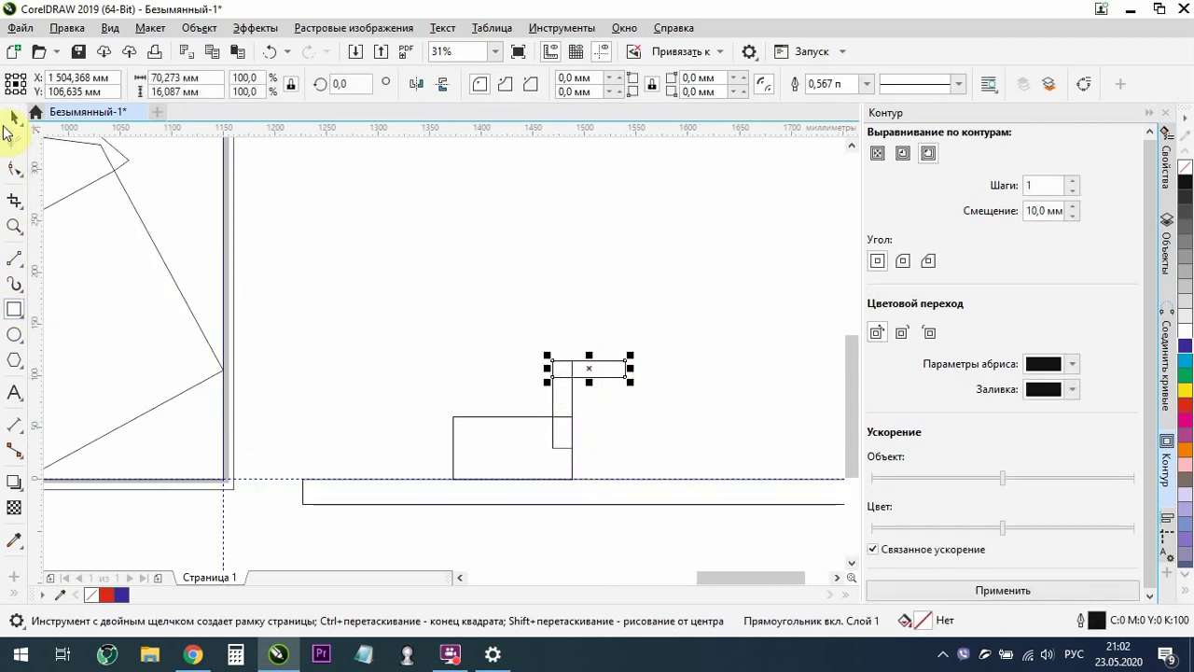
pyautogui.click(14, 115)
pyautogui.moveTo(419, 314); pyautogui.dragTo(698, 564)
pyautogui.hotkey('ctrl', 'l')
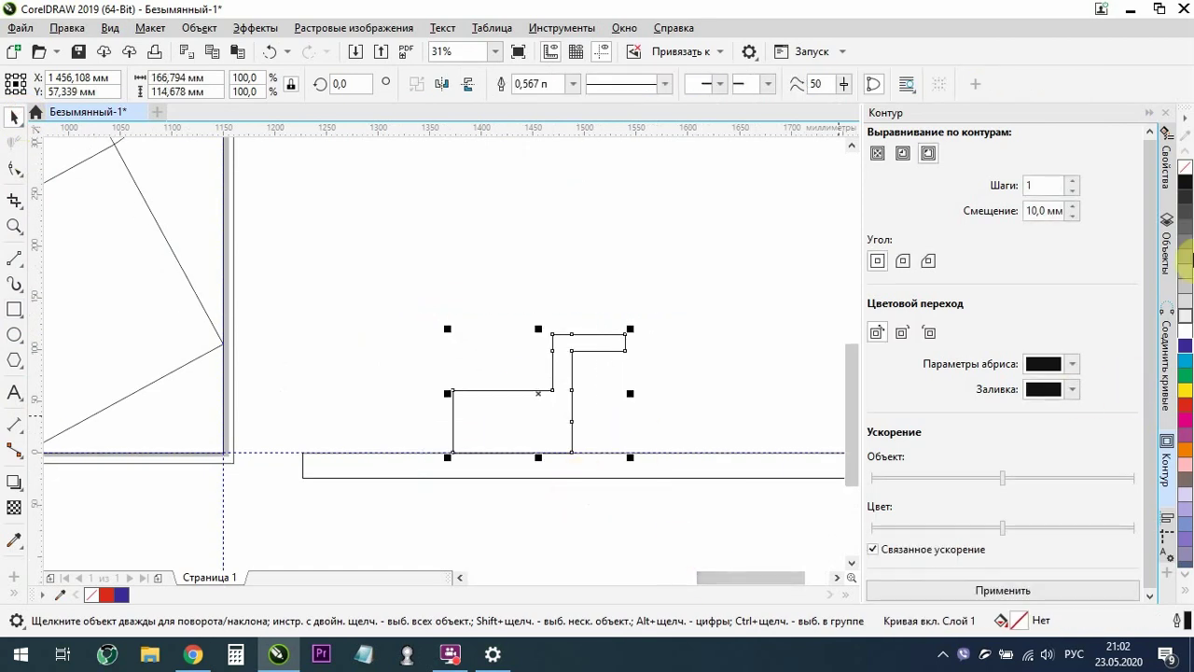
# Fill the merged stepped outline with black and place a horizontally mirrored copy facing it on the long base strip
pyautogui.click(586, 305)
pyautogui.scroll(-2, 585, 305)
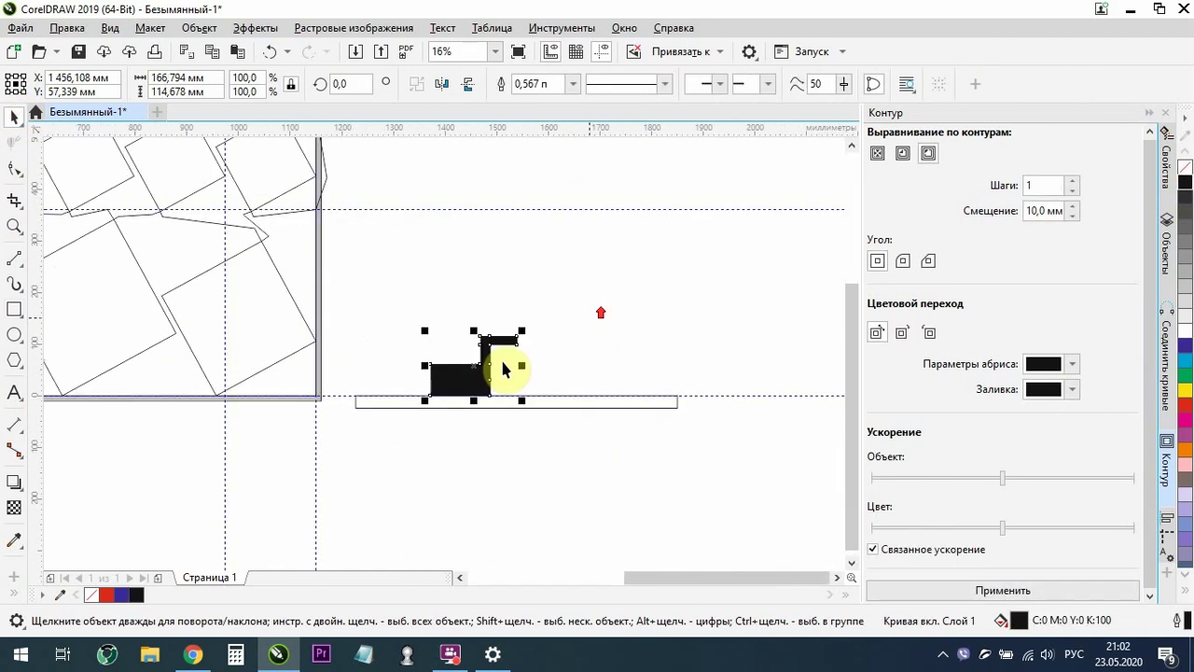
pyautogui.click(421, 366)
pyautogui.moveTo(501, 365); pyautogui.dragTo(611, 383)
pyautogui.click(602, 488)
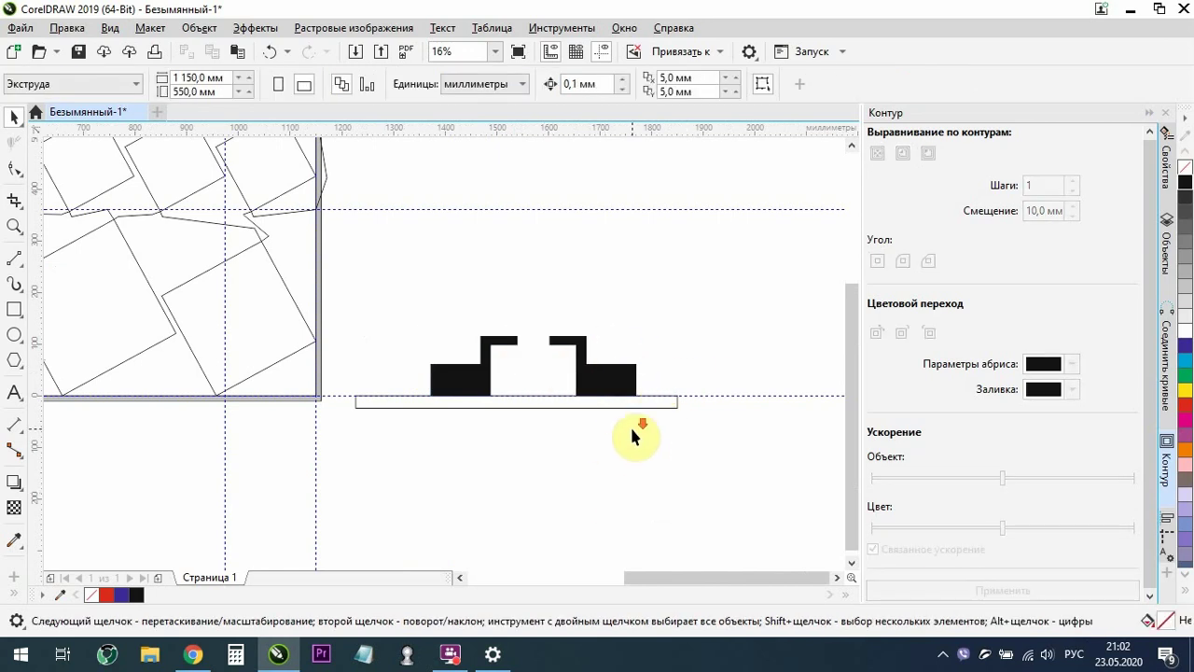
# Draw a tall upright rectangle about 73 × 752 mm standing on the 0 mm guideline between the two black stepped profiles
pyautogui.scroll(-1, 628, 427)
pyautogui.scroll(-1, 495, 520)
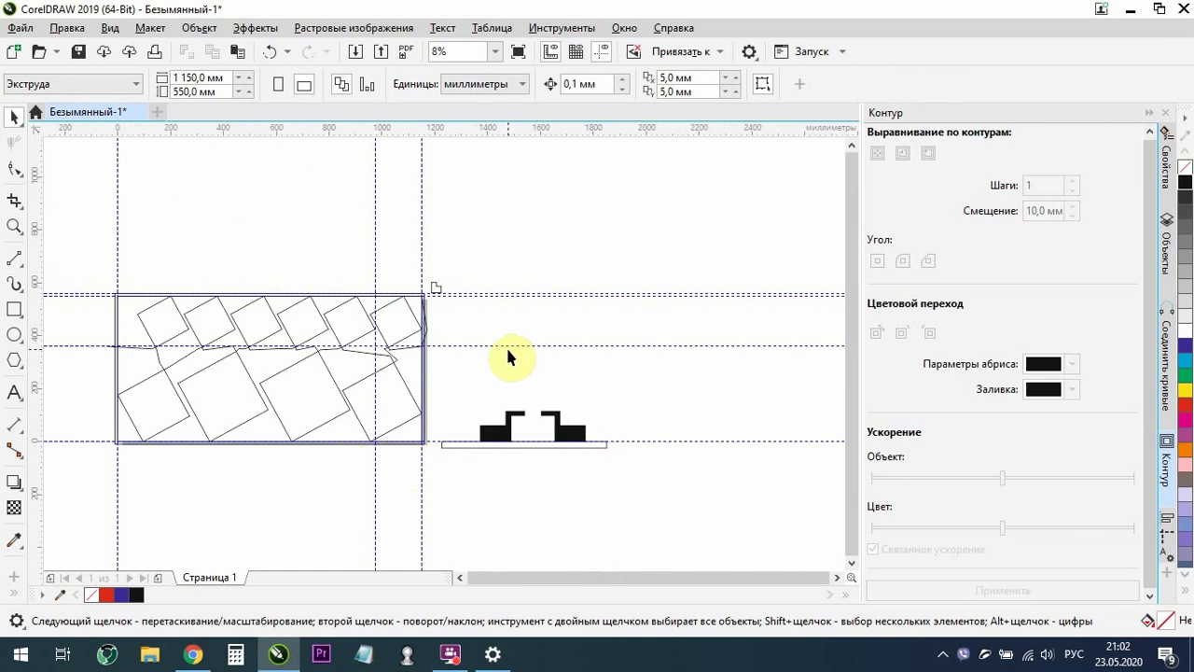
pyautogui.click(14, 309)
pyautogui.moveTo(511, 297)
pyautogui.mouseDown()
pyautogui.moveTo(541, 421)
pyautogui.moveTo(540, 442)
pyautogui.moveTo(529, 442)
pyautogui.mouseUp()
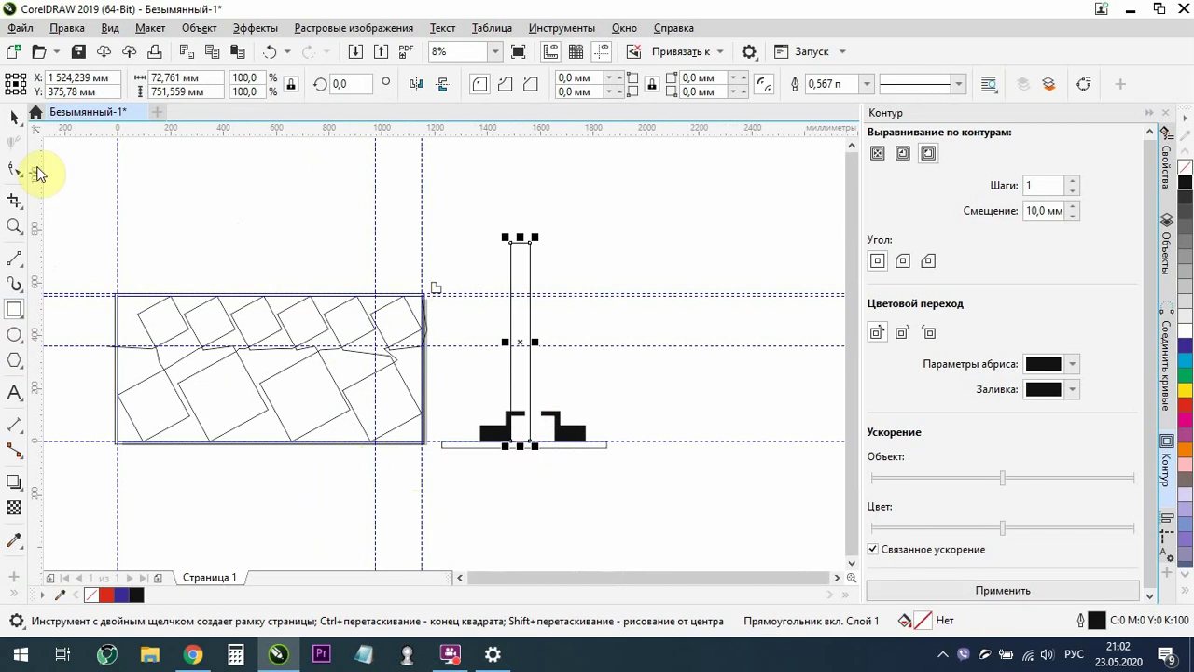
# Move the tall rectangle about 23 mm to the right, between the two stepped profiles
pyautogui.click(14, 116)
pyautogui.scroll(2, 527, 375)
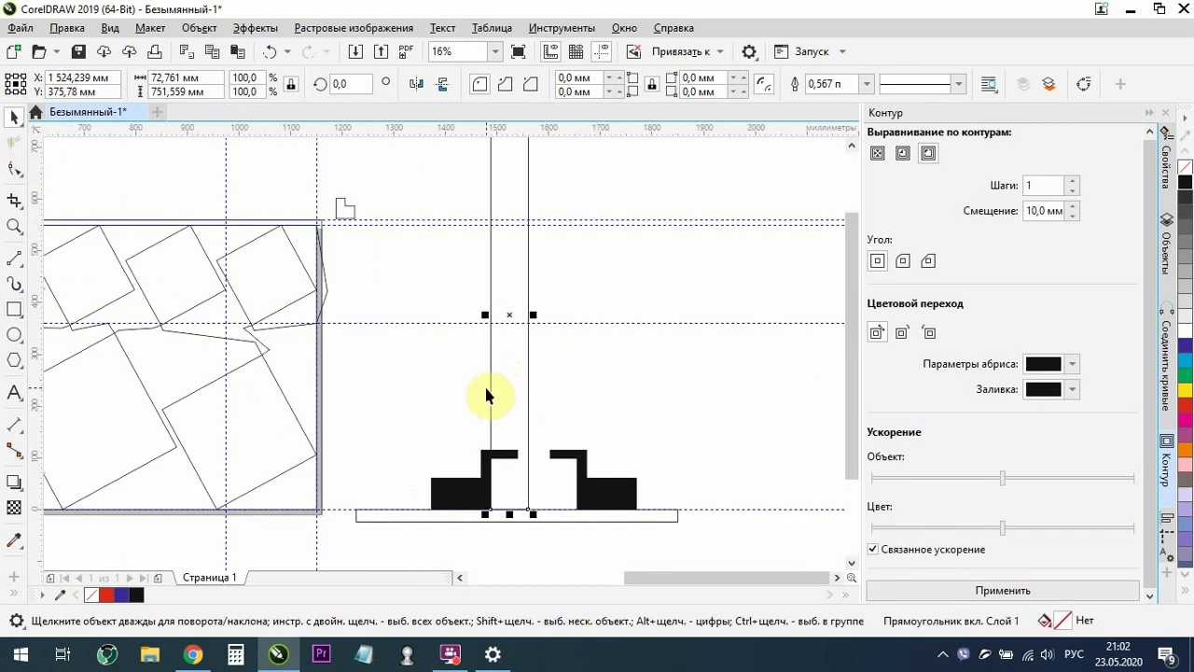
pyautogui.click(488, 395)
pyautogui.click(493, 390)
pyautogui.moveTo(493, 390); pyautogui.dragTo(516, 417)
pyautogui.click(499, 459)
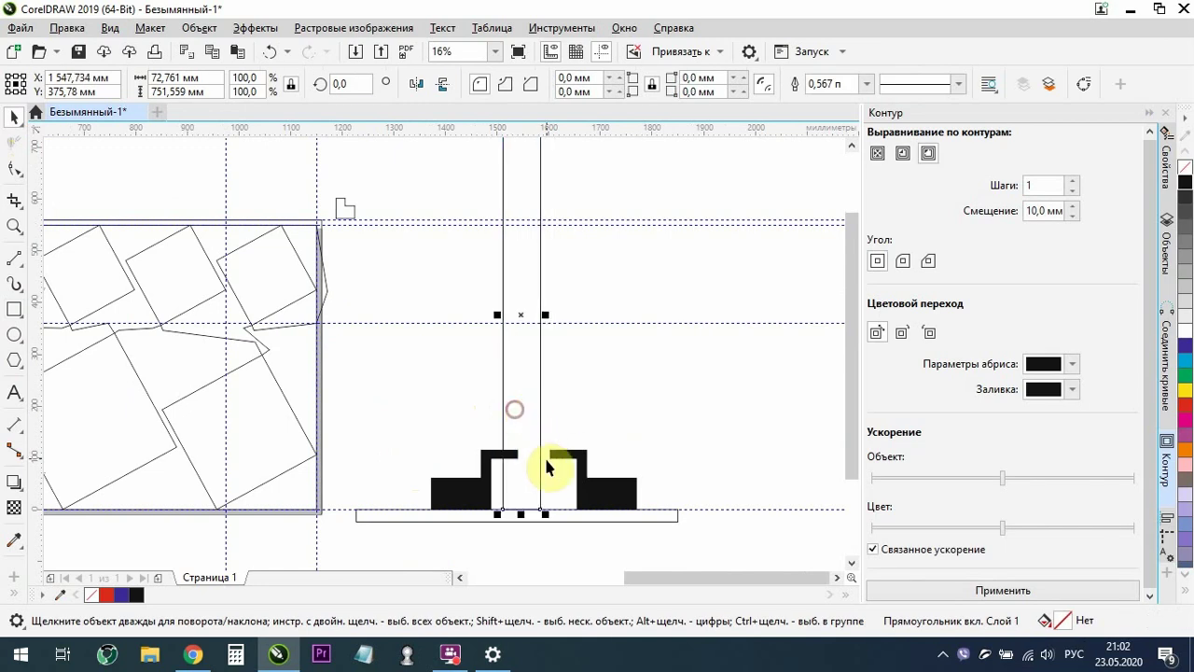
# Move the mirrored stepped profile left along the base strip, leaving a gap of about 12 mm between the profiles' upper arms
pyautogui.scroll(2, 569, 462)
pyautogui.moveTo(596, 450); pyautogui.dragTo(546, 440)
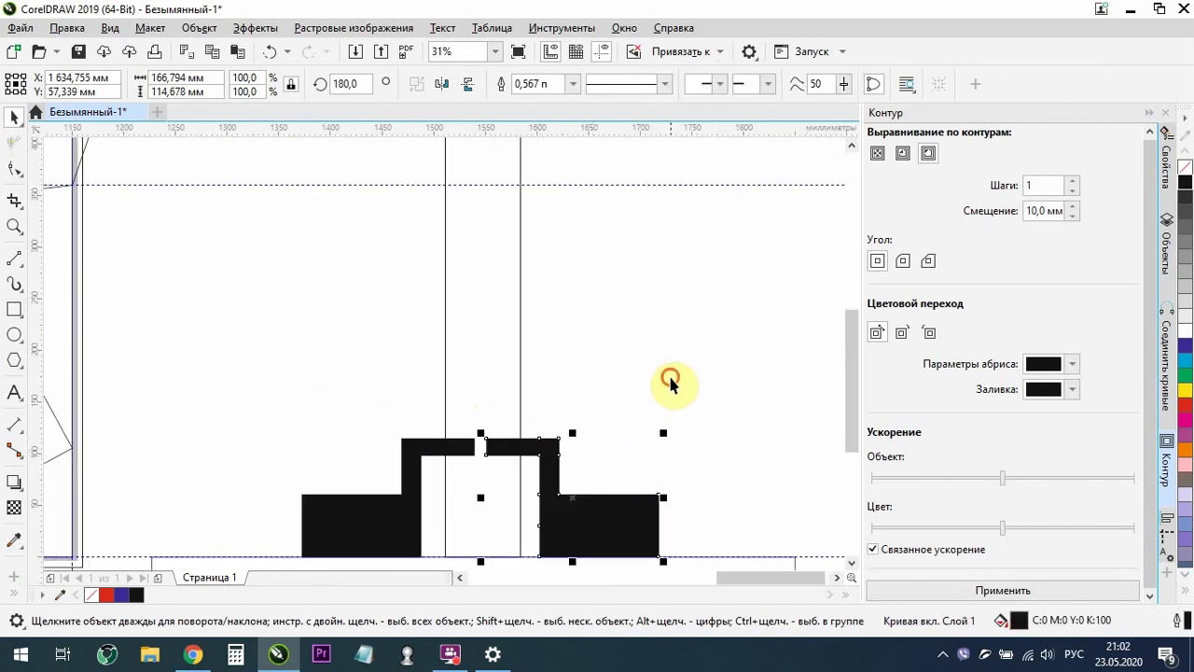
pyautogui.click(669, 380)
pyautogui.scroll(-3, 618, 370)
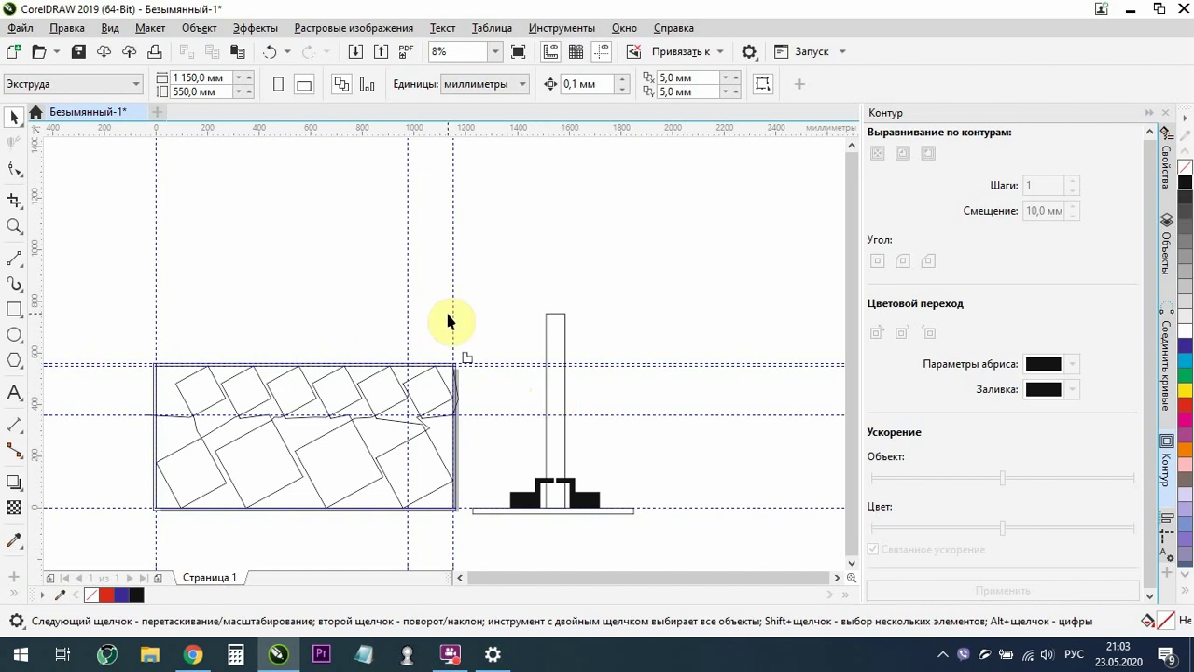
pyautogui.click(7, 28)
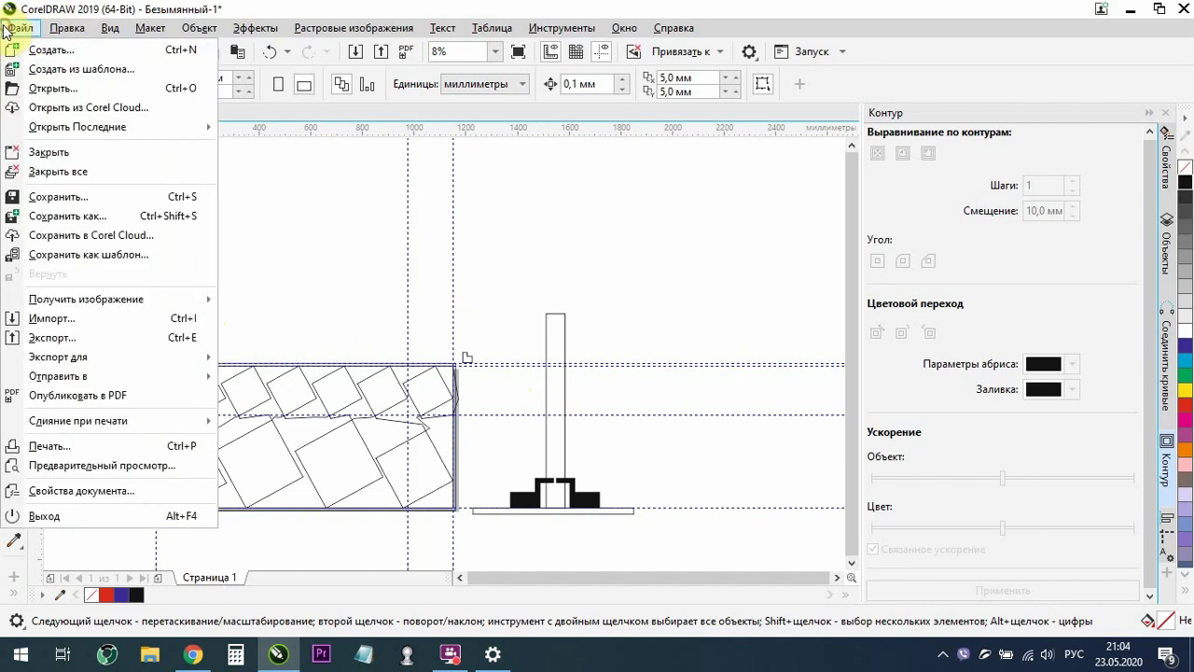
pyautogui.click(425, 254)
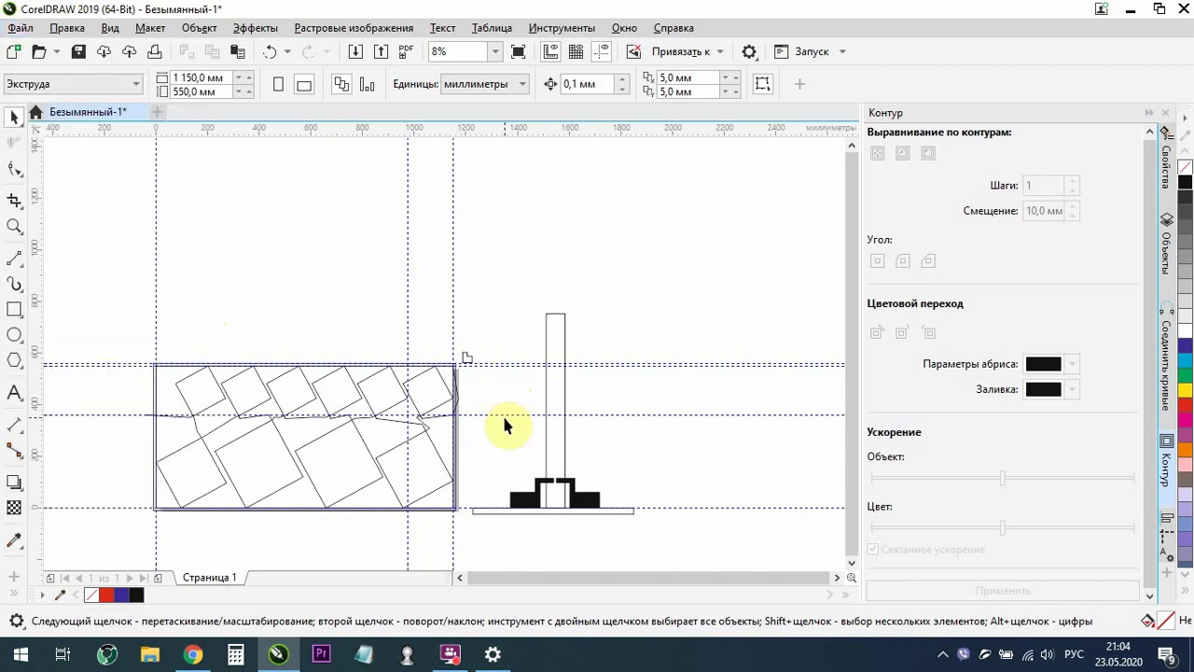